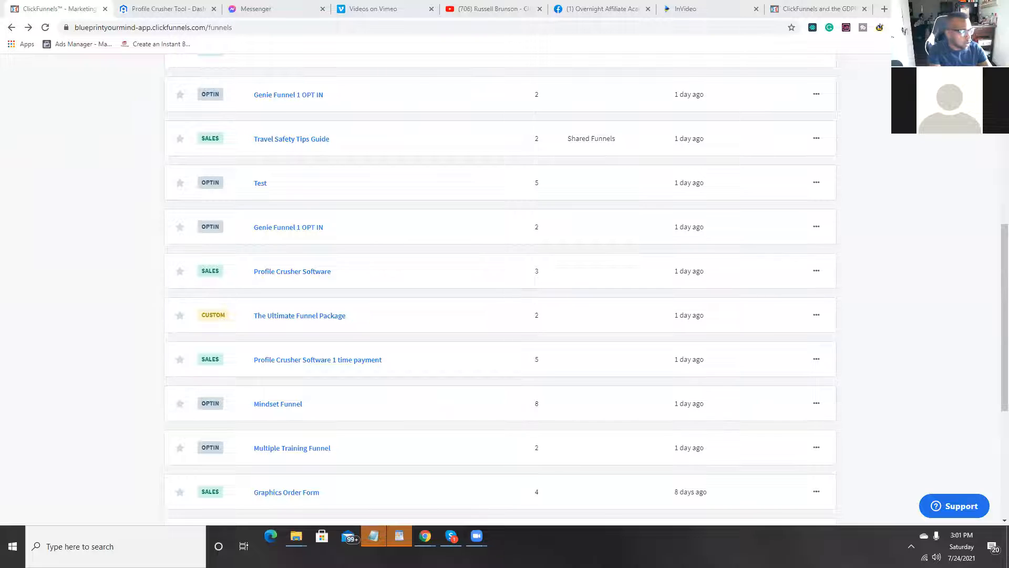
Step: Open the Genie Funnel 1 OPT IN funnel, preview its Optin page, and open that page for editing
{"action": "left_click", "coordinate": [299, 232]}
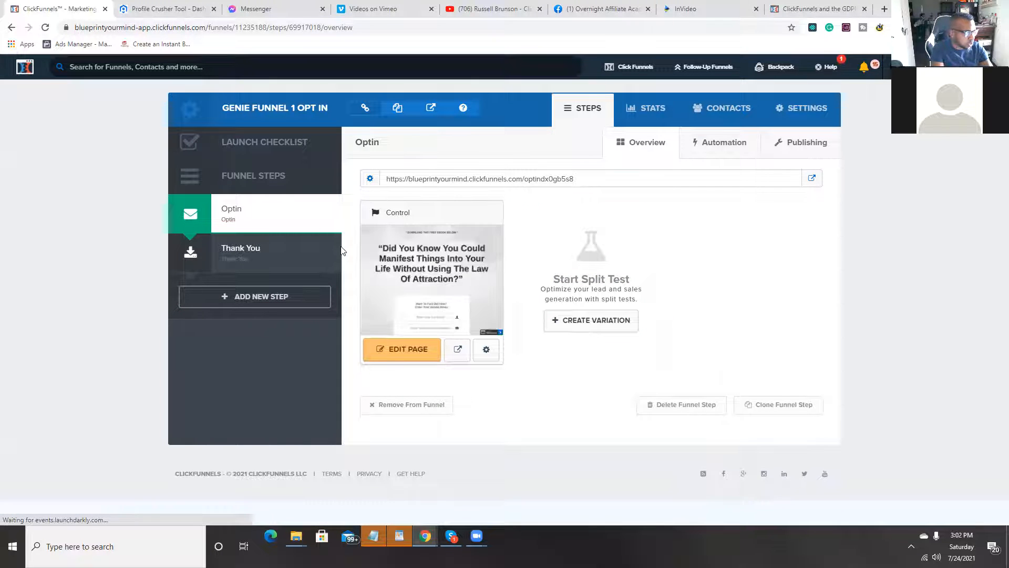
{"action": "left_click", "coordinate": [457, 353]}
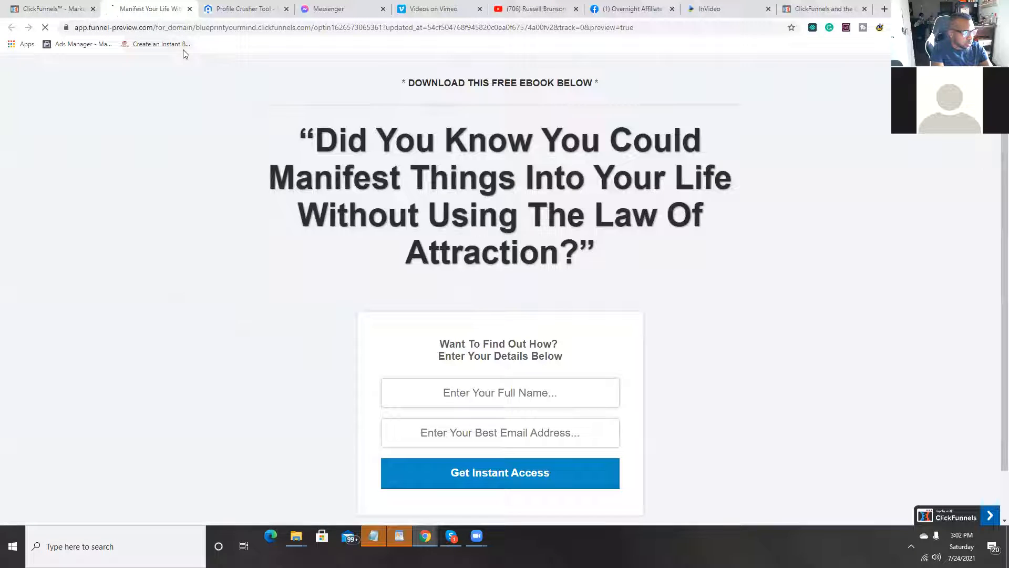
{"action": "left_click", "coordinate": [190, 10]}
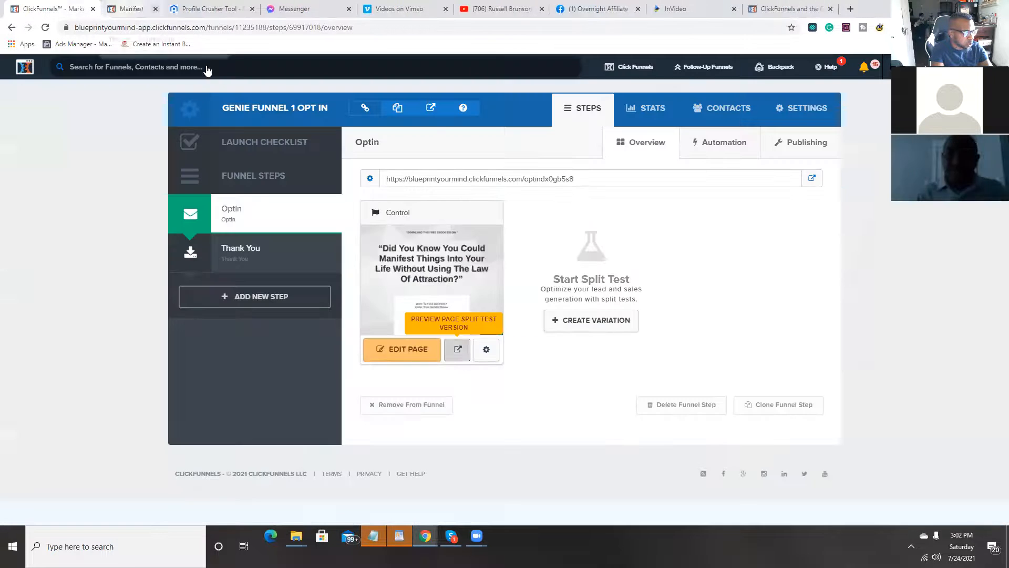
{"action": "left_click", "coordinate": [404, 359]}
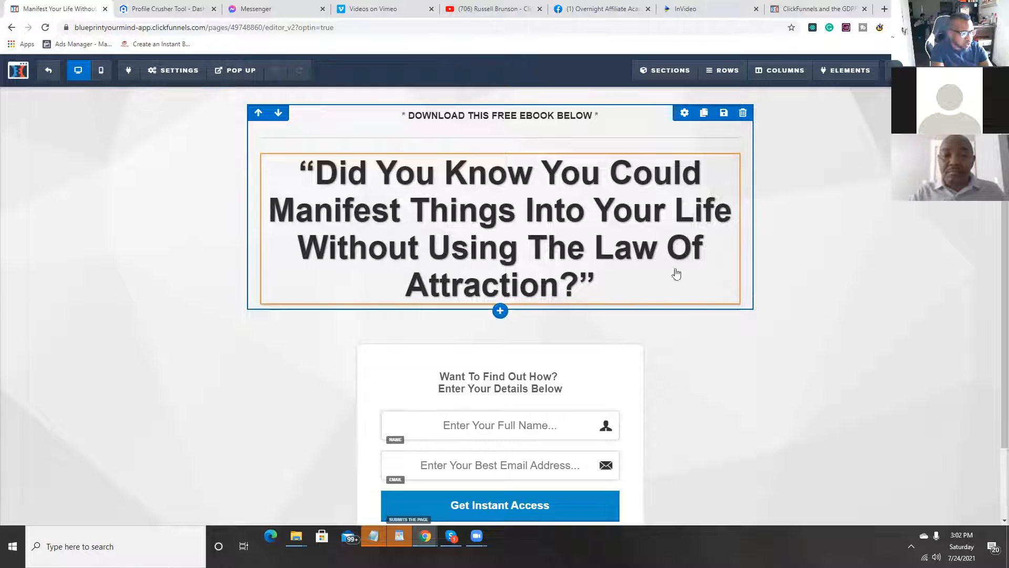
{"action": "scroll", "coordinate": [697, 325], "scroll_direction": "down", "scroll_amount": 2}
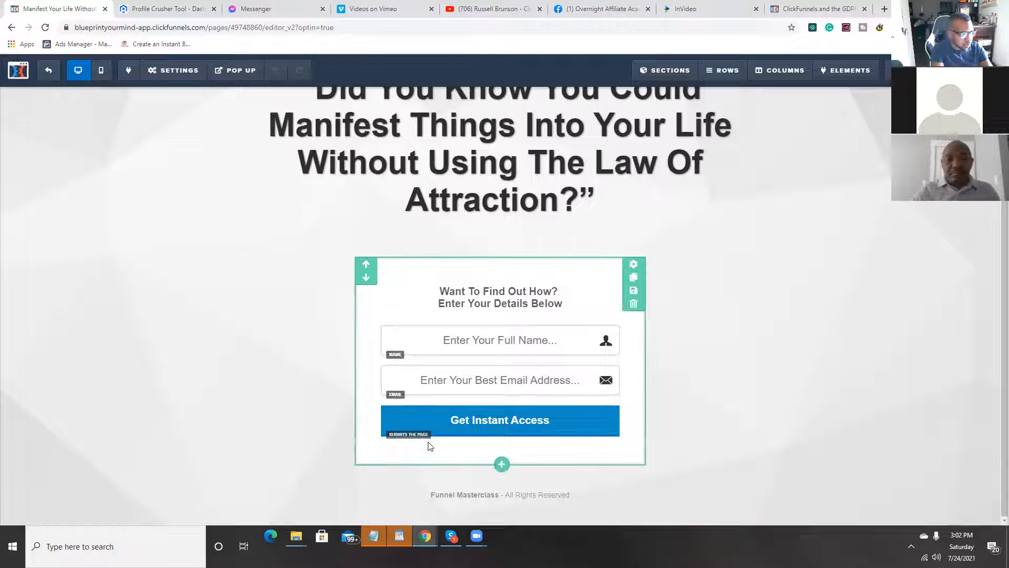
{"action": "scroll", "coordinate": [562, 423], "scroll_direction": "up", "scroll_amount": 2}
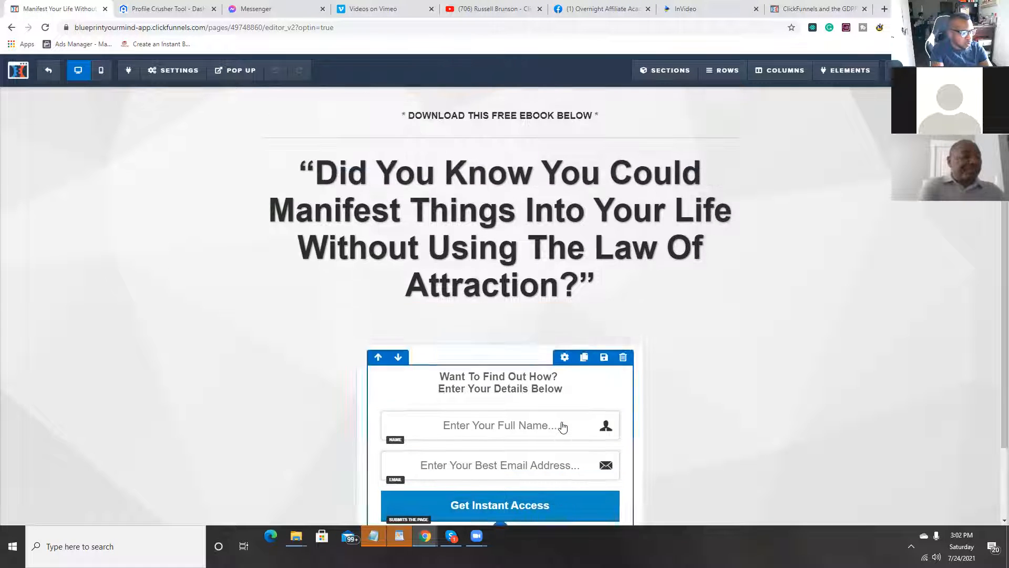
{"action": "left_click", "coordinate": [320, 175]}
{"action": "left_click_drag", "start_coordinate": [316, 175], "coordinate": [613, 285]}
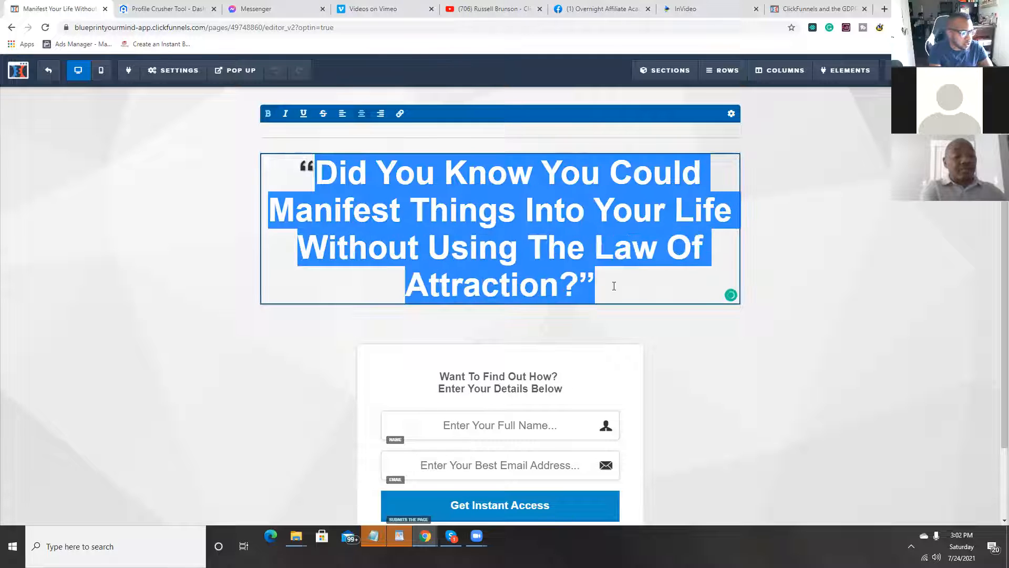
{"action": "left_click", "coordinate": [665, 312]}
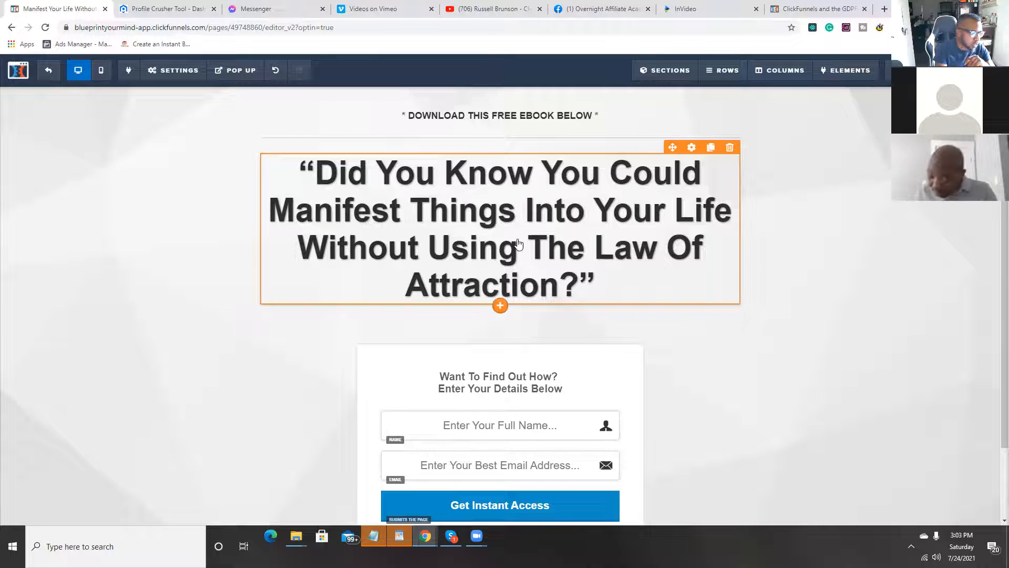
Step: Remove the question mark after "Attraction" in the opt-in page's headline, keeping the closing quotation mark
{"action": "left_click", "coordinate": [628, 266]}
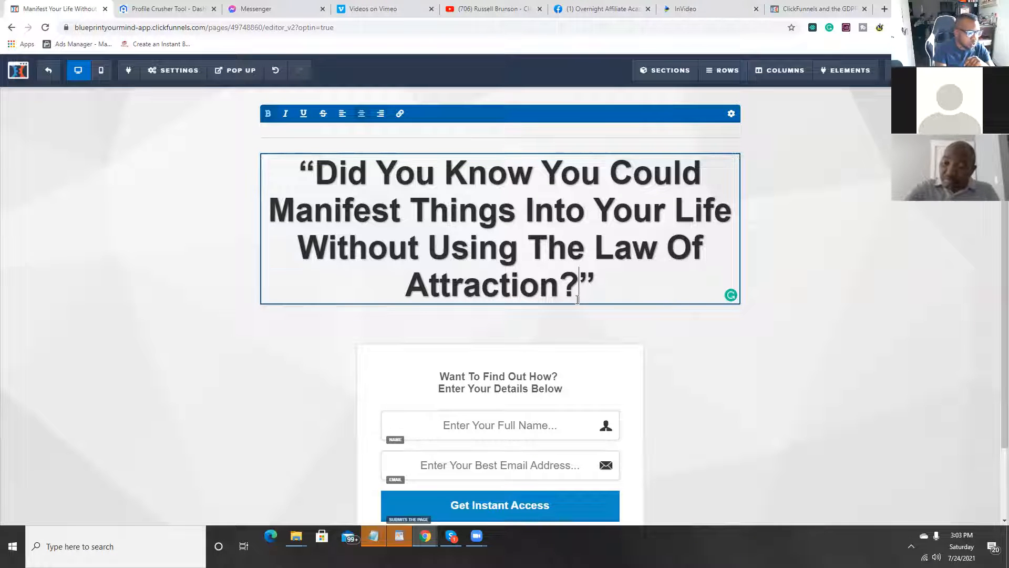
{"action": "left_click", "coordinate": [578, 273]}
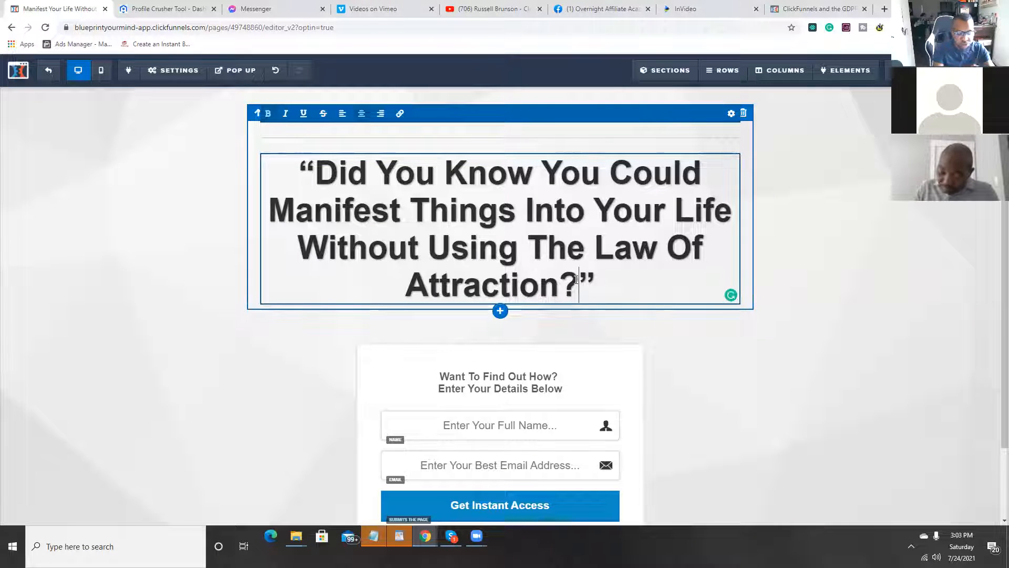
{"action": "key", "text": "BackSpace"}
{"action": "key", "text": "BackSpace"}
{"action": "key", "text": "BackSpace"}
{"action": "key", "text": "BackSpace"}
{"action": "key", "text": "BackSpace"}
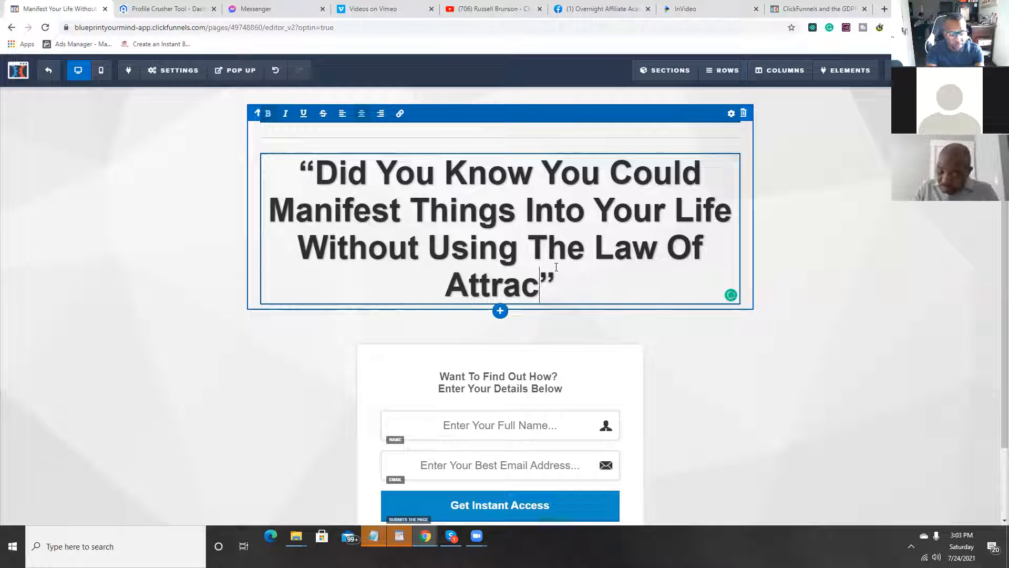
{"action": "type", "text": "ion"}
{"action": "key", "text": "BackSpace"}
{"action": "key", "text": "BackSpace"}
{"action": "key", "text": "BackSpace"}
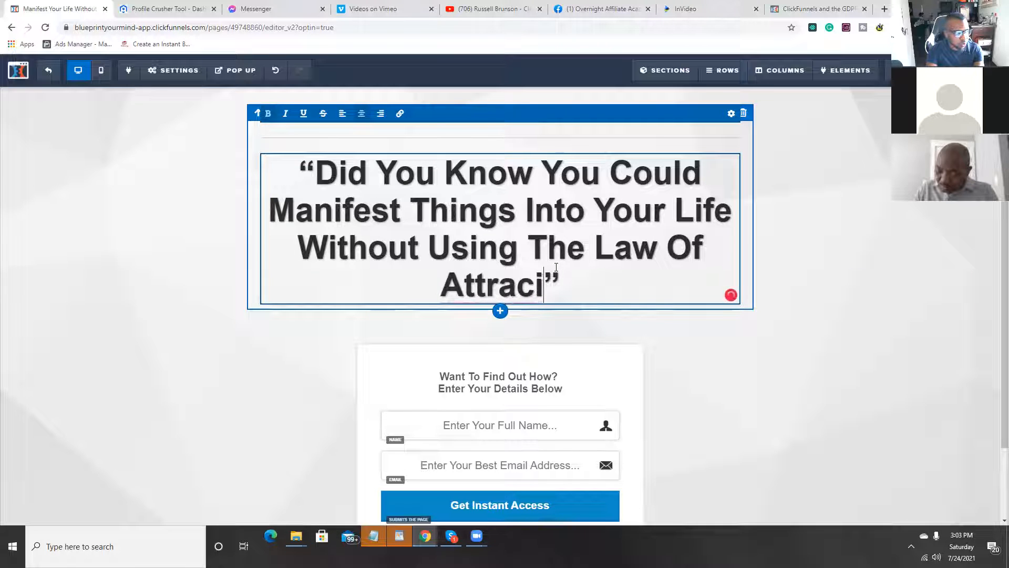
{"action": "key", "text": "BackSpace"}
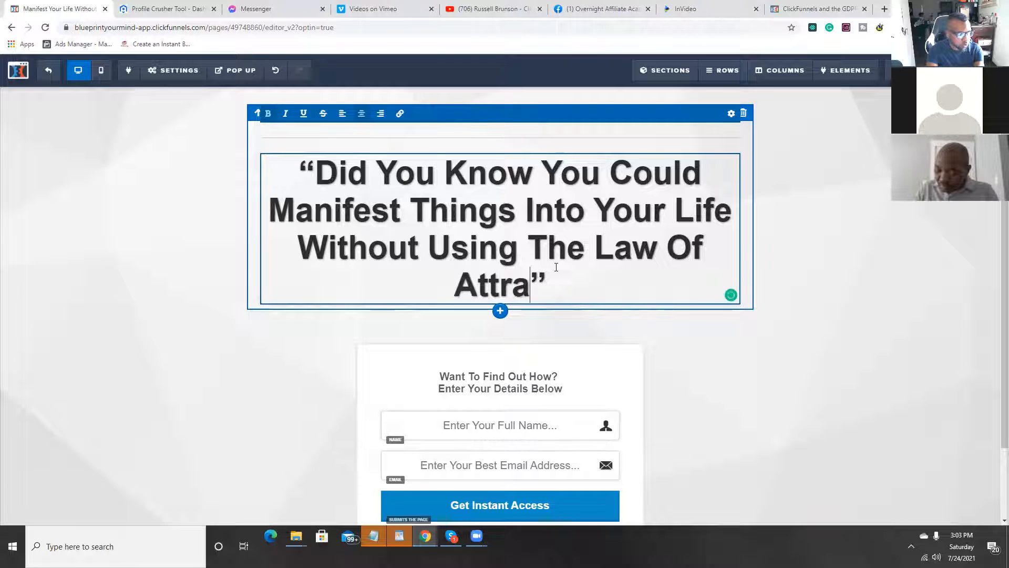
{"action": "type", "text": "ction"}
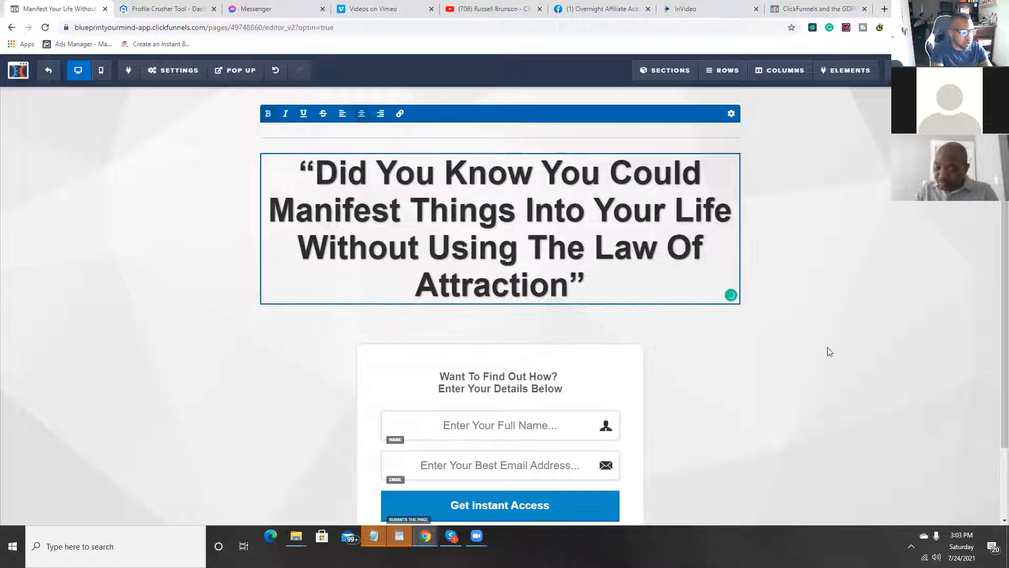
{"action": "left_click", "coordinate": [741, 389]}
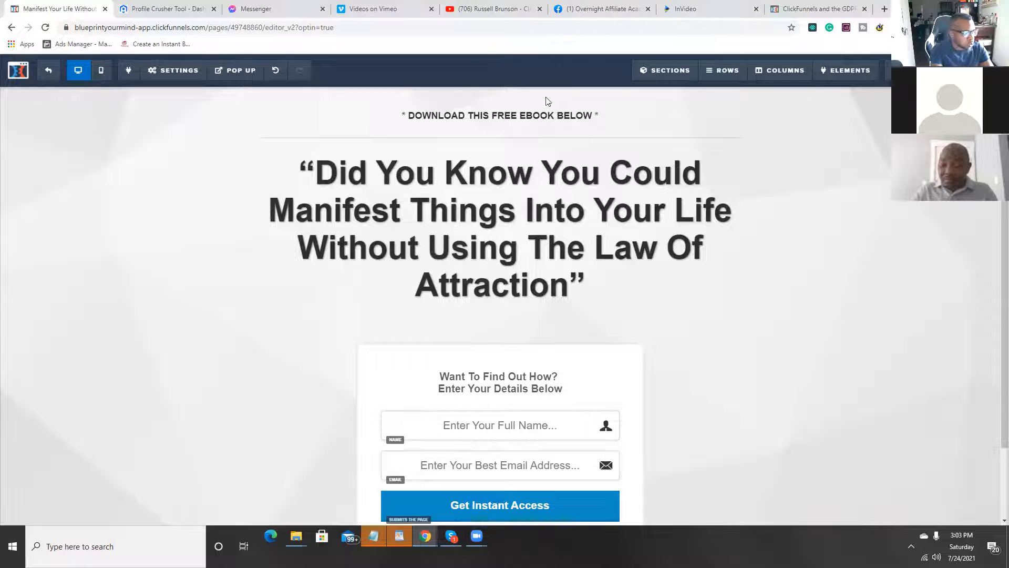
{"action": "left_click", "coordinate": [161, 77]}
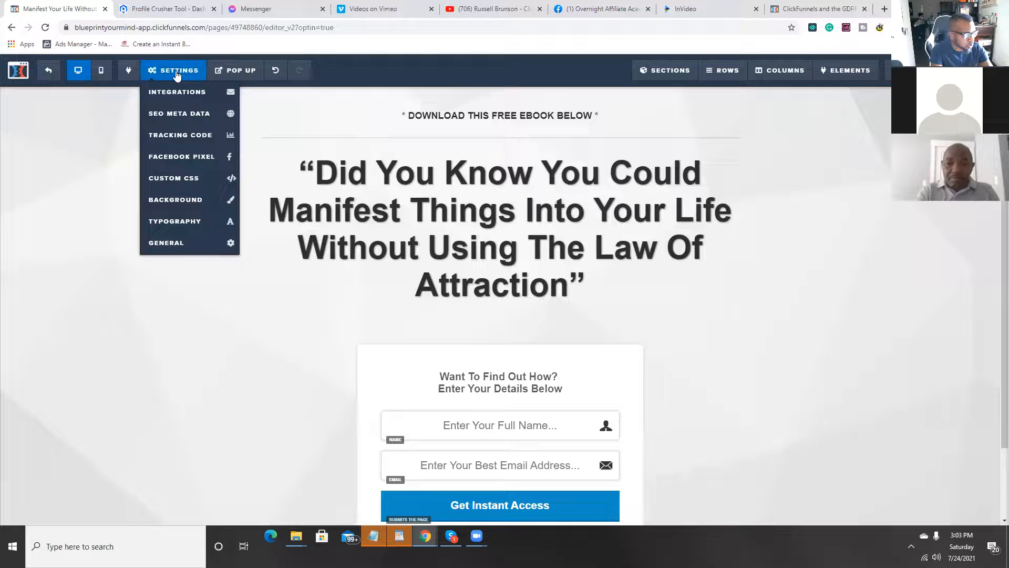
{"action": "mouse_move", "coordinate": [247, 73]}
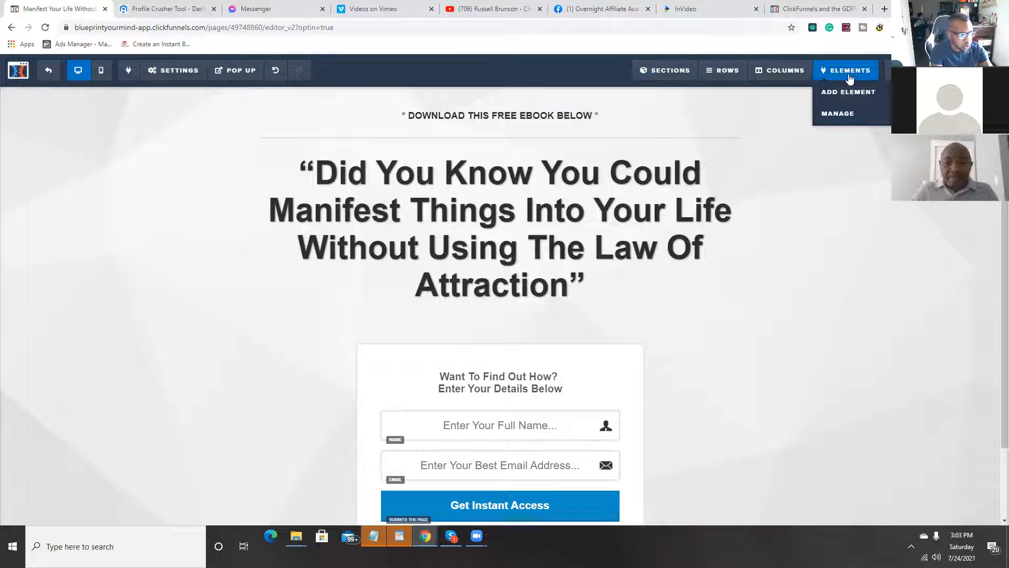
{"action": "mouse_move", "coordinate": [168, 72]}
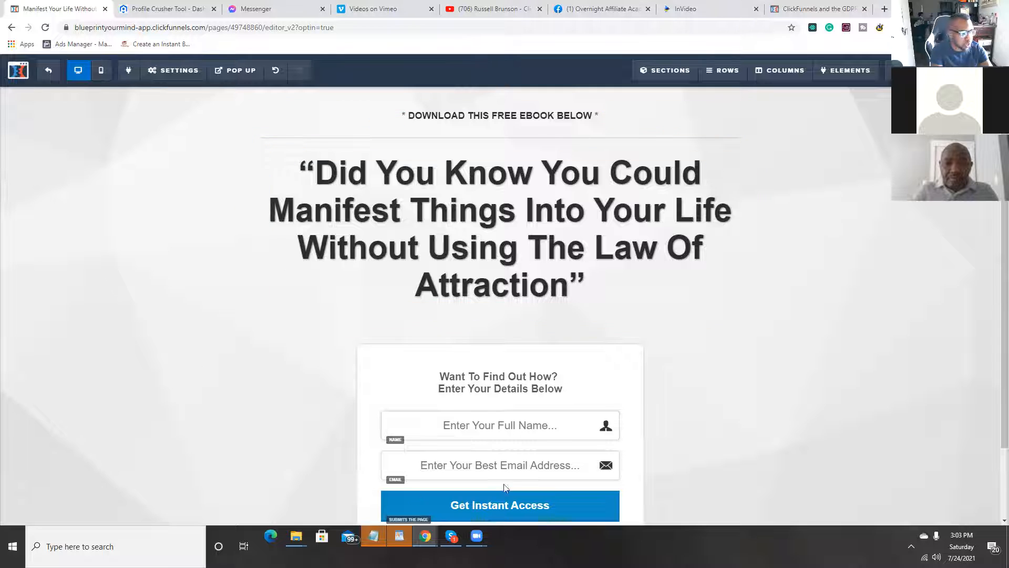
{"action": "mouse_move", "coordinate": [503, 481]}
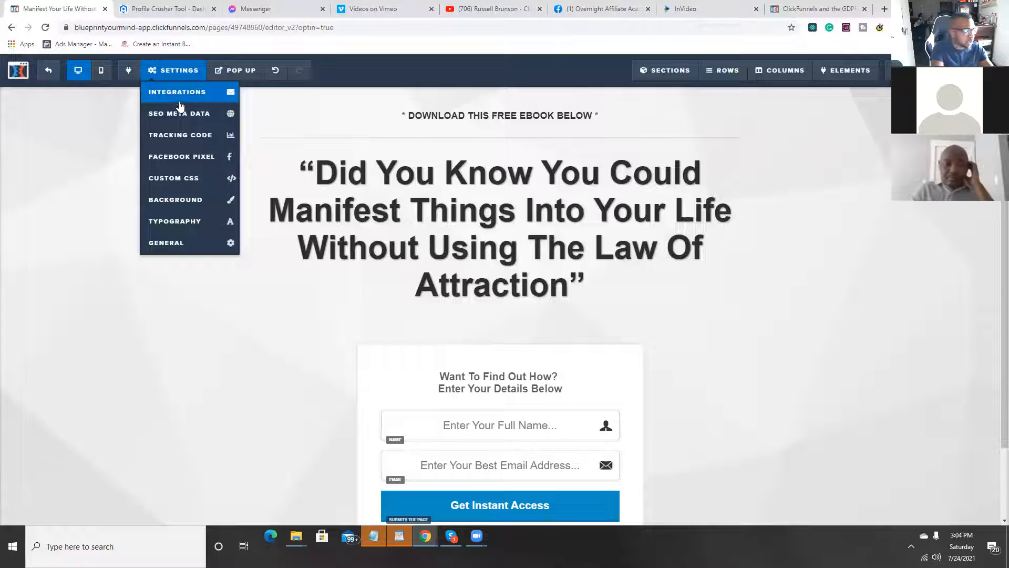
Step: Open the image picker for the page background and view its photo search and its gradient and texture options
{"action": "left_click", "coordinate": [183, 208]}
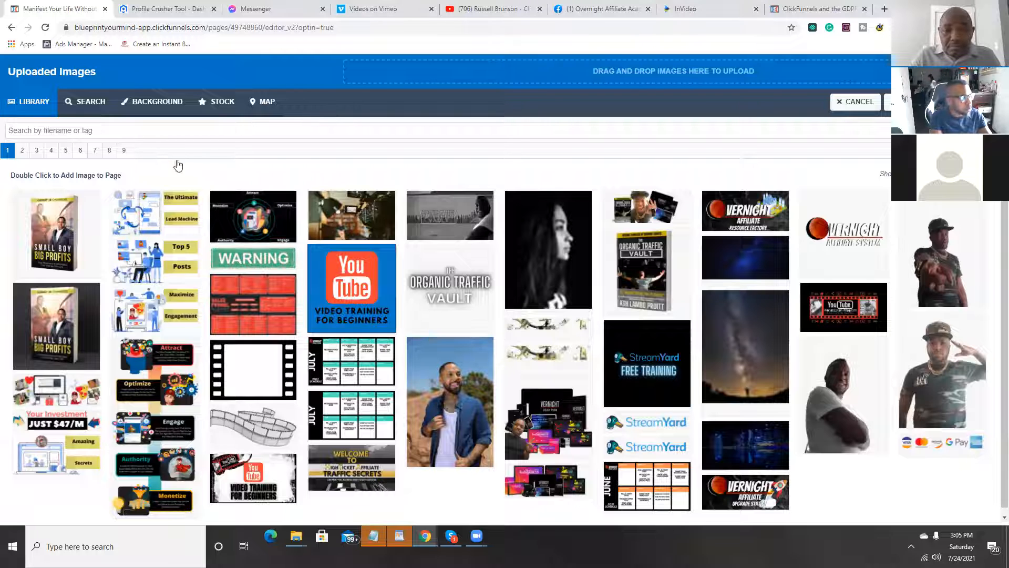
{"action": "left_click", "coordinate": [98, 103]}
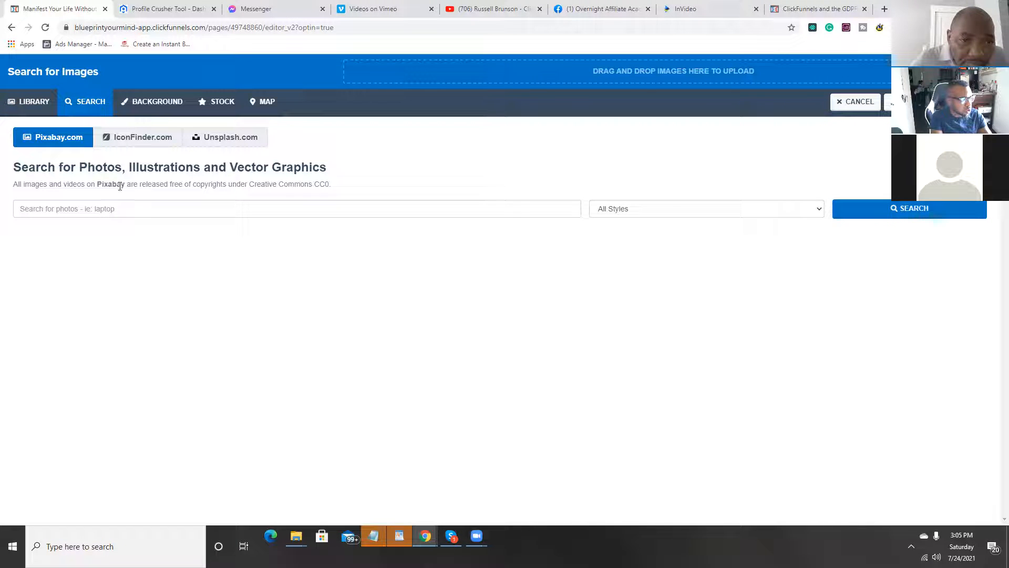
{"action": "left_click", "coordinate": [143, 103]}
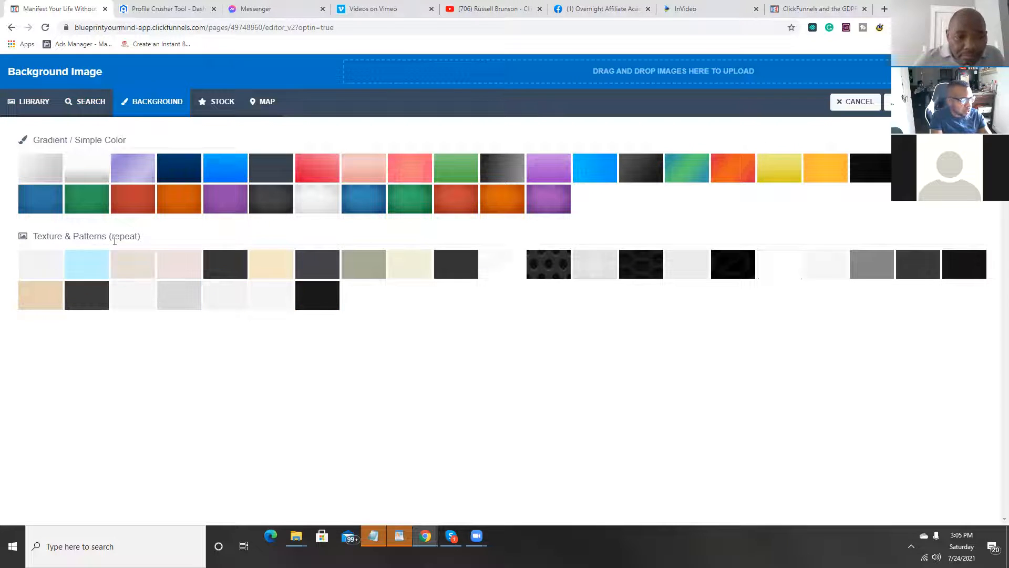
{"action": "left_click_drag", "start_coordinate": [113, 236], "coordinate": [140, 238]}
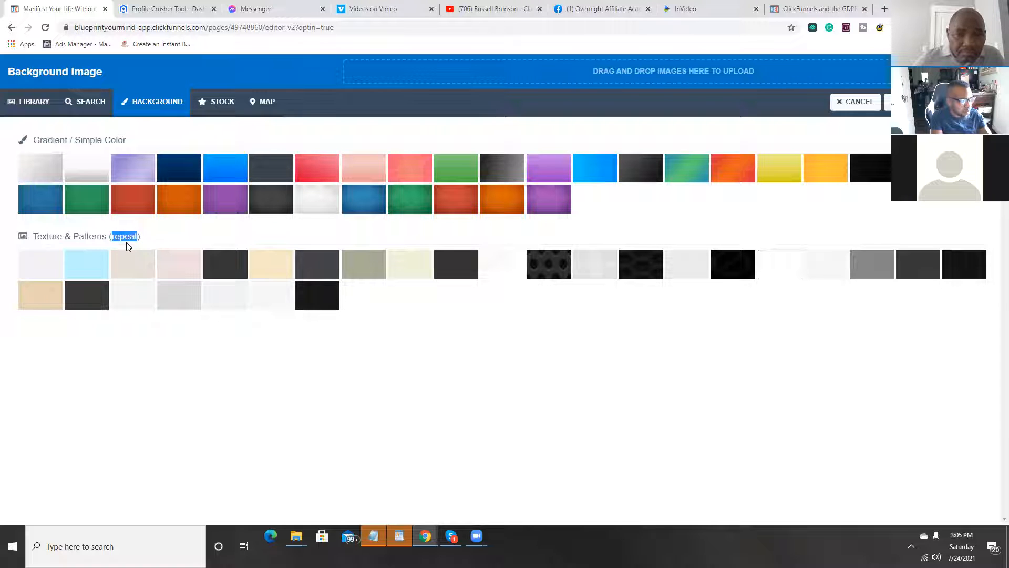
Step: Browse the stock images in the Badges, Arrows, Boxes, Checkmarks, Underlines and Faces categories
{"action": "left_click", "coordinate": [205, 102]}
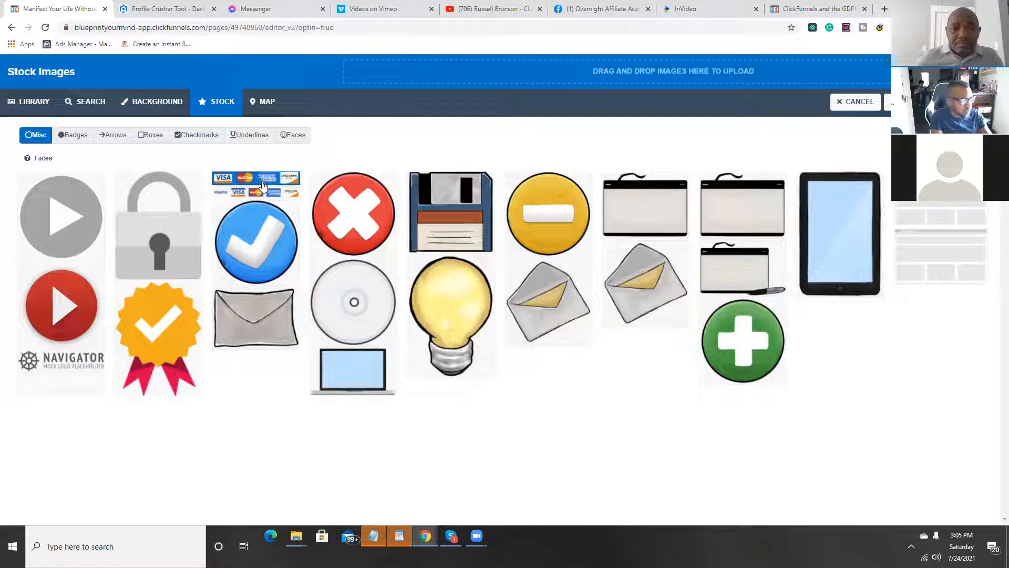
{"action": "left_click", "coordinate": [73, 135]}
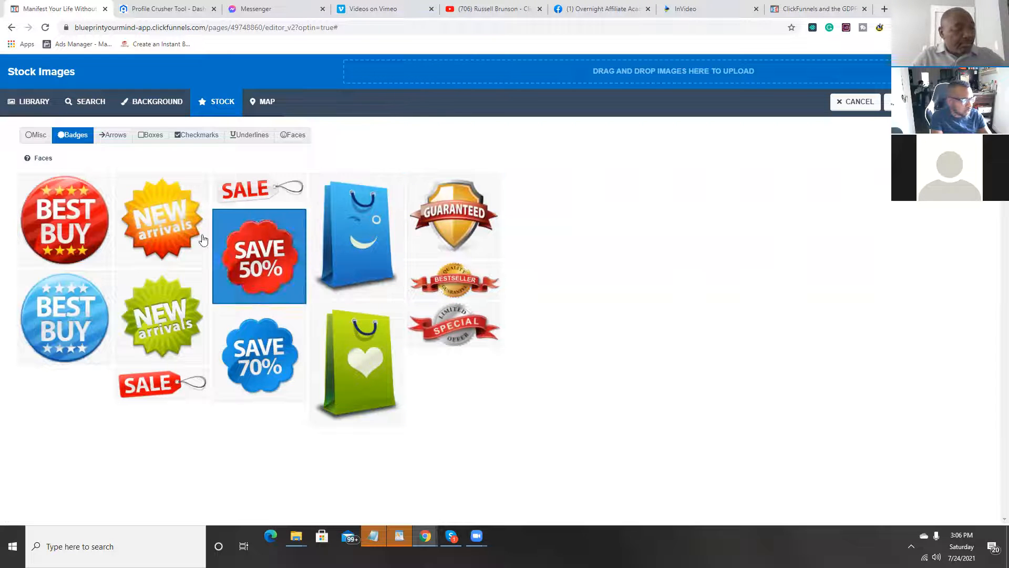
{"action": "left_click", "coordinate": [113, 135]}
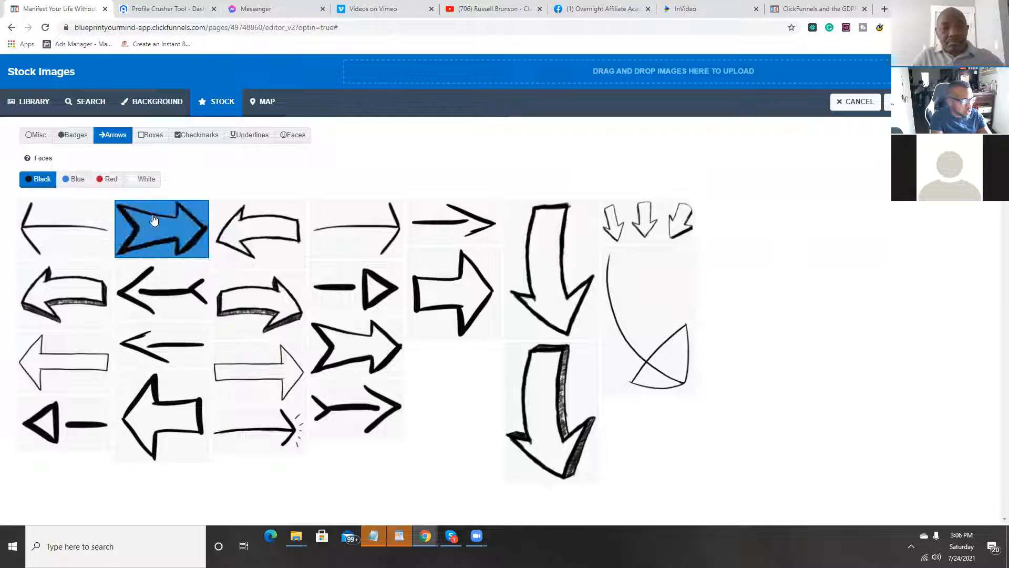
{"action": "left_click", "coordinate": [145, 139]}
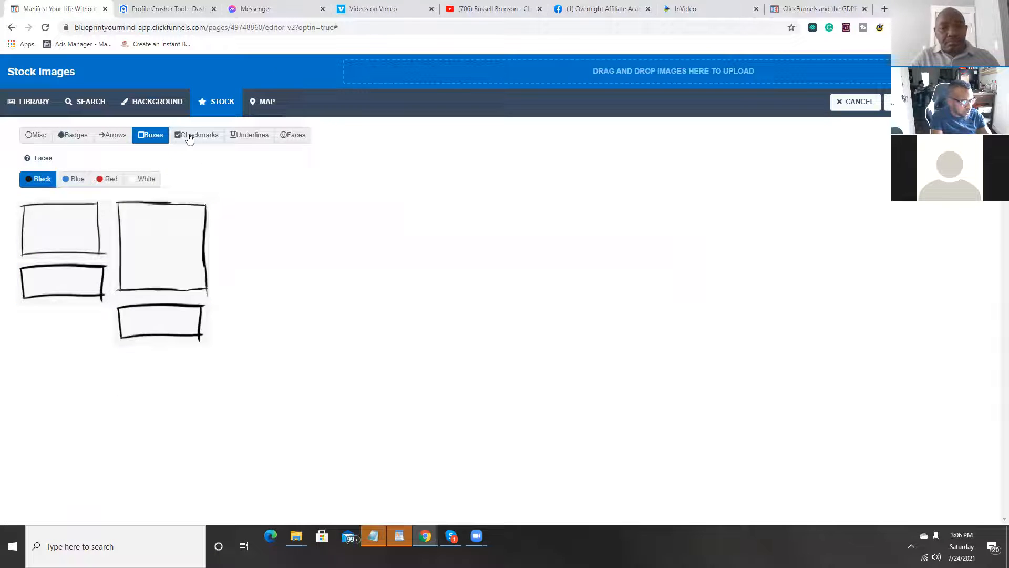
{"action": "left_click", "coordinate": [190, 138]}
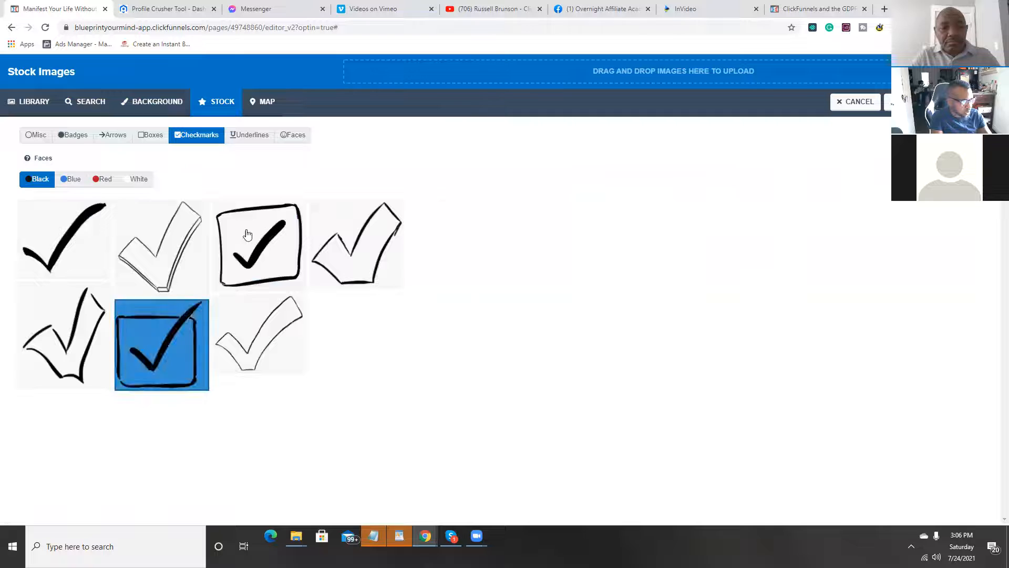
{"action": "left_click", "coordinate": [238, 140]}
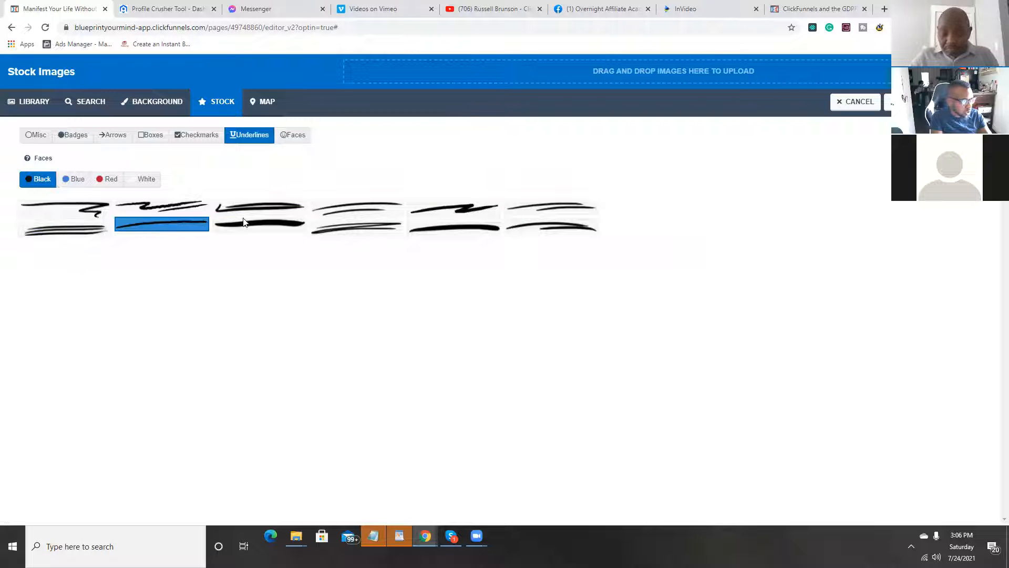
{"action": "left_click", "coordinate": [298, 138]}
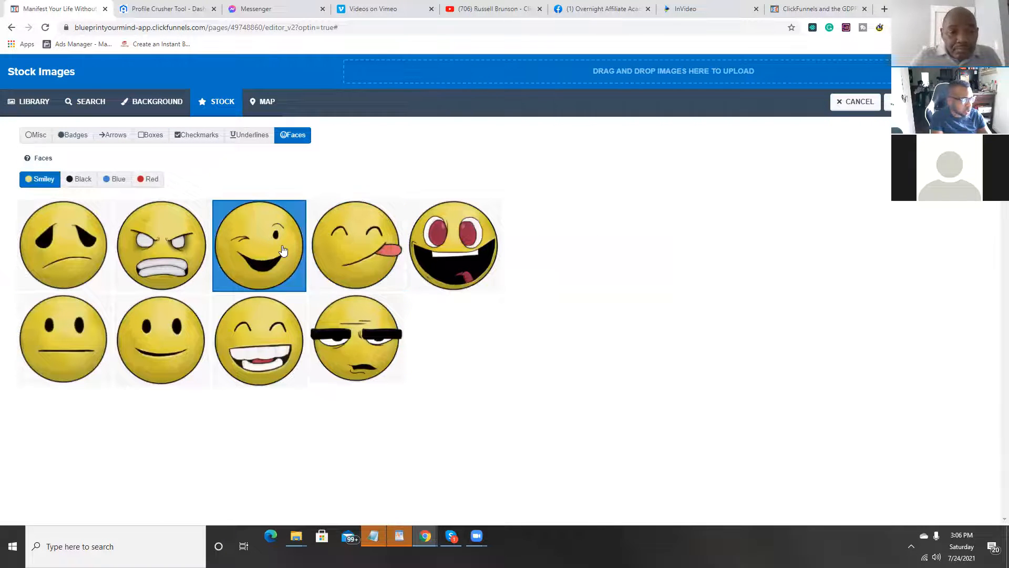
Step: Apply the purple gradient from the first row of simple colours as the page background and close the background settings
{"action": "left_click", "coordinate": [149, 103]}
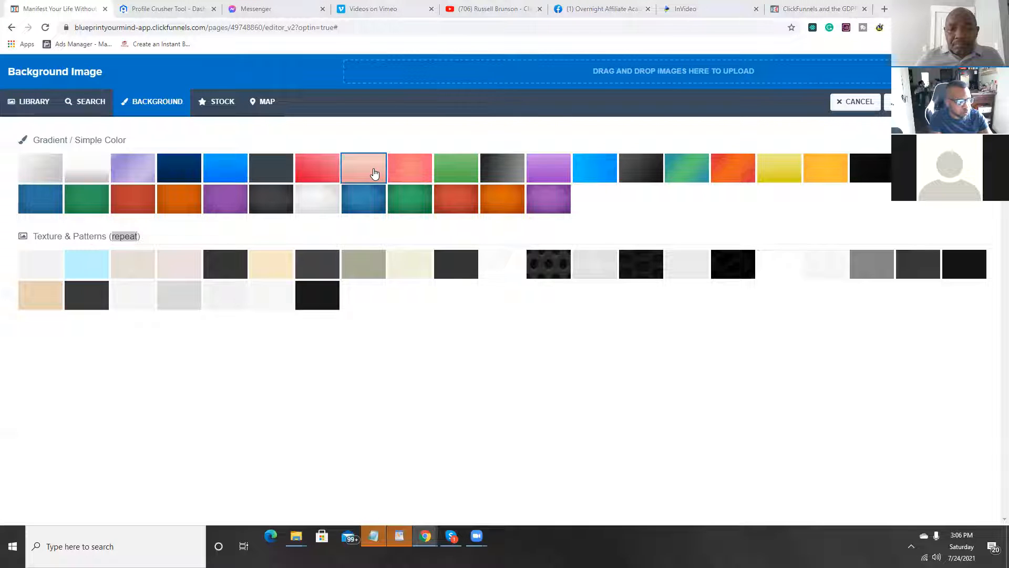
{"action": "left_click", "coordinate": [545, 173]}
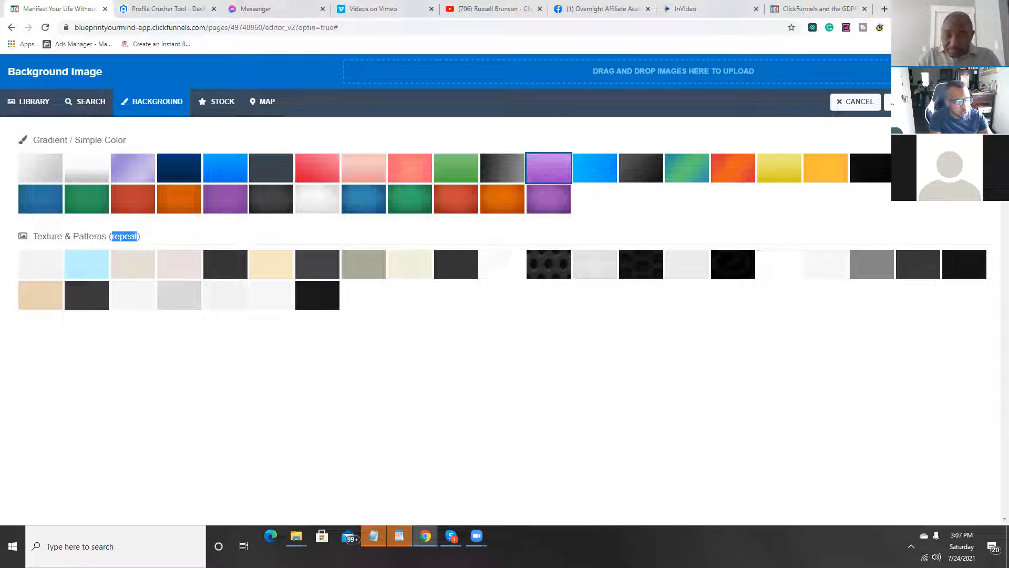
{"action": "left_click", "coordinate": [555, 175]}
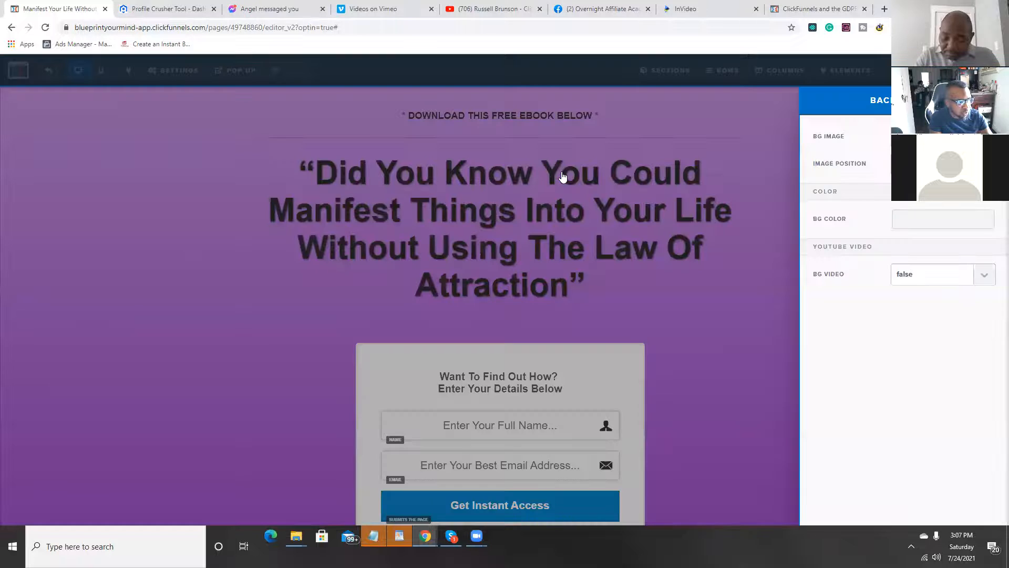
{"action": "left_click", "coordinate": [335, 265]}
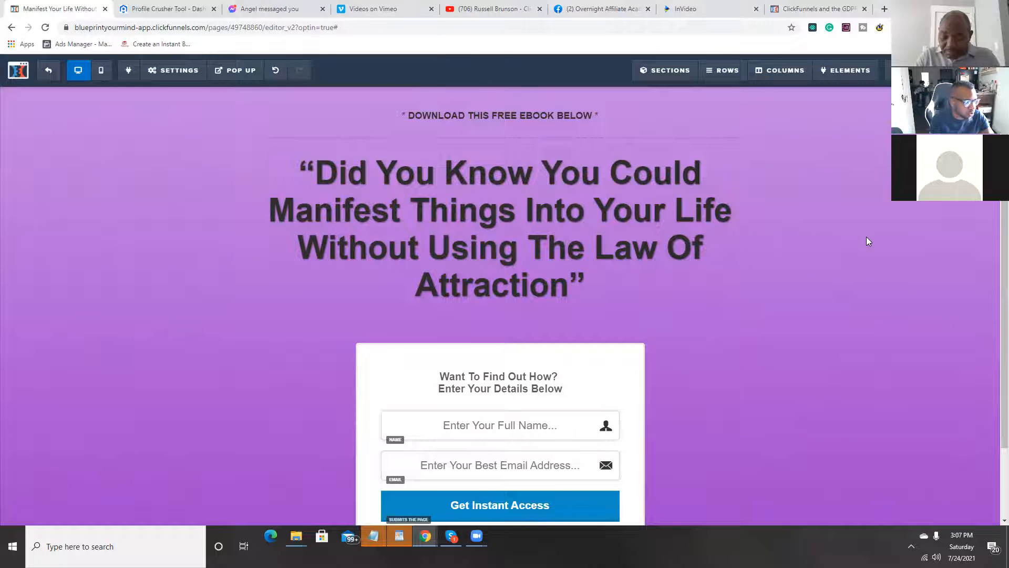
Step: Open the image picker for the page background and choose Unsplash as the photo search source after viewing Pixabay
{"action": "left_click", "coordinate": [175, 69]}
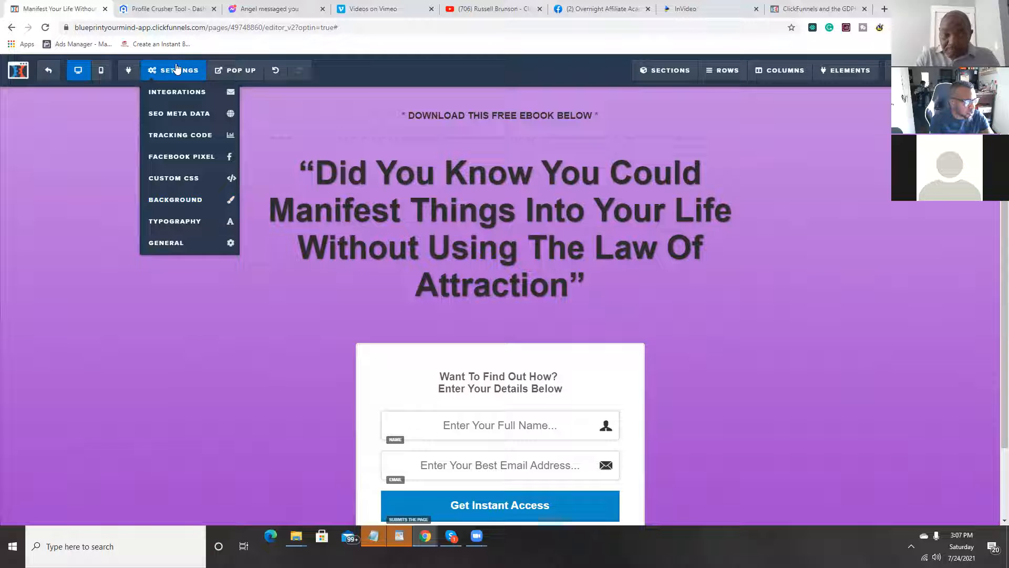
{"action": "left_click", "coordinate": [186, 200]}
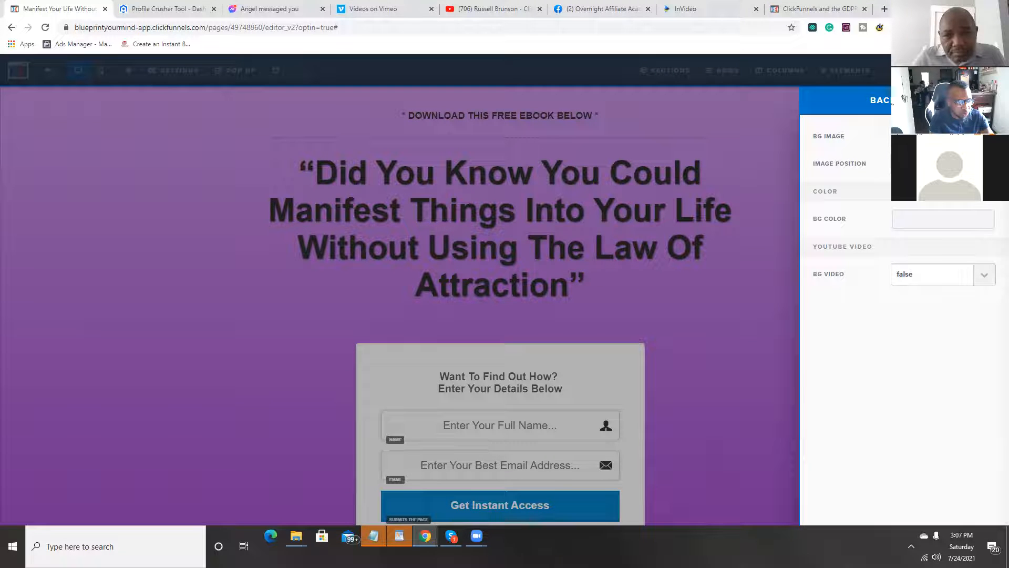
{"action": "left_click", "coordinate": [985, 136]}
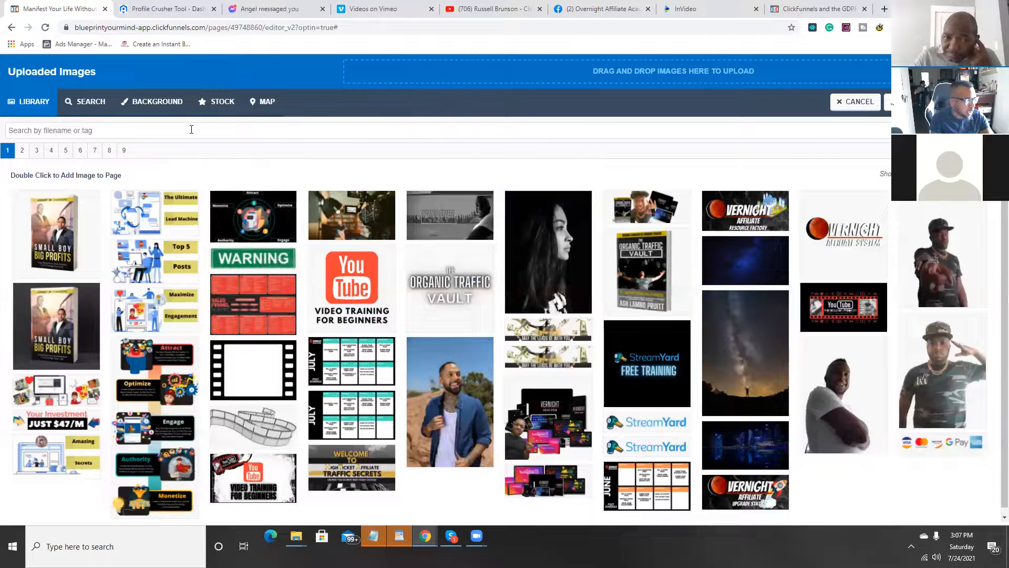
{"action": "left_click", "coordinate": [83, 104]}
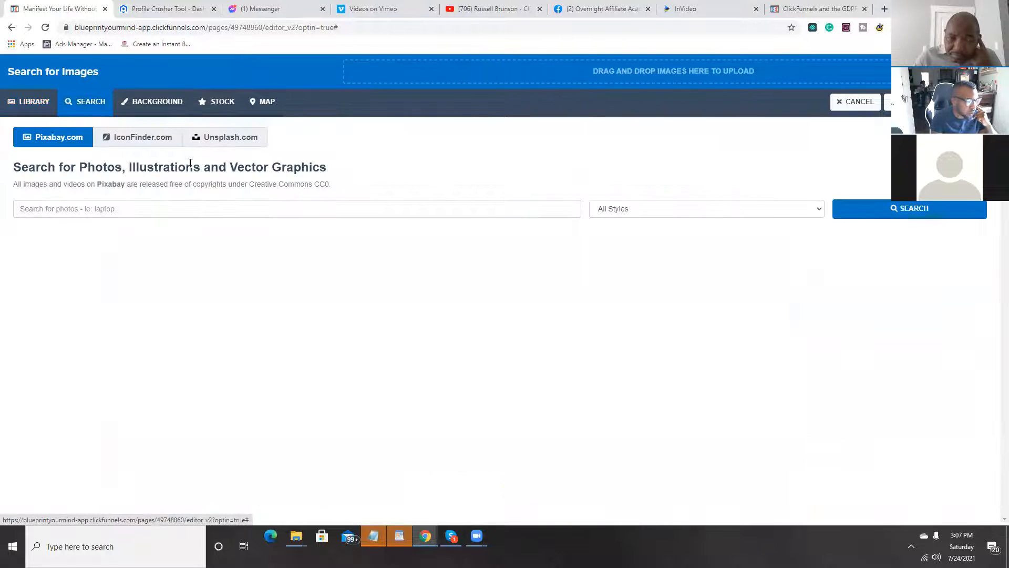
{"action": "left_click", "coordinate": [222, 143]}
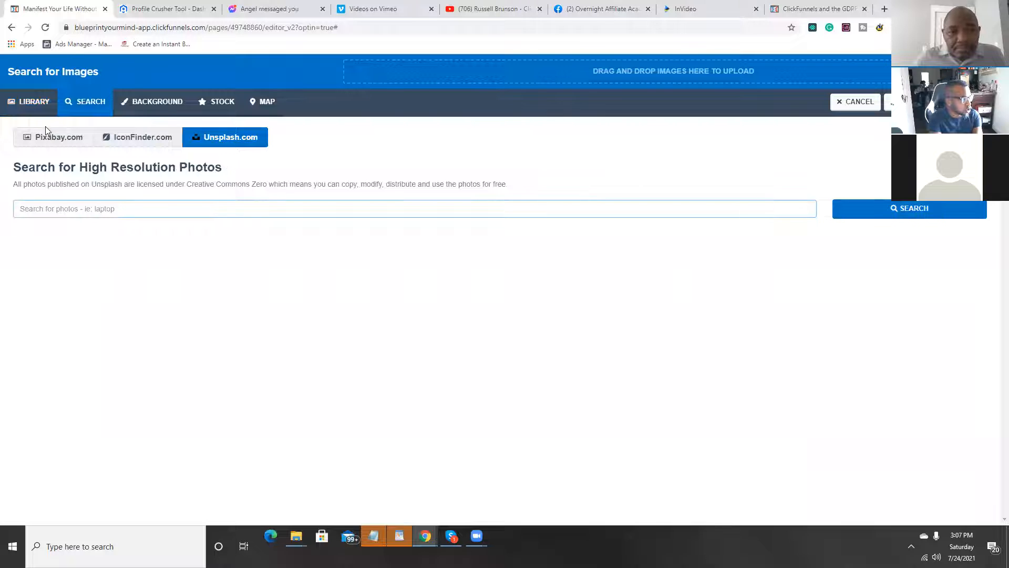
{"action": "left_click", "coordinate": [48, 144]}
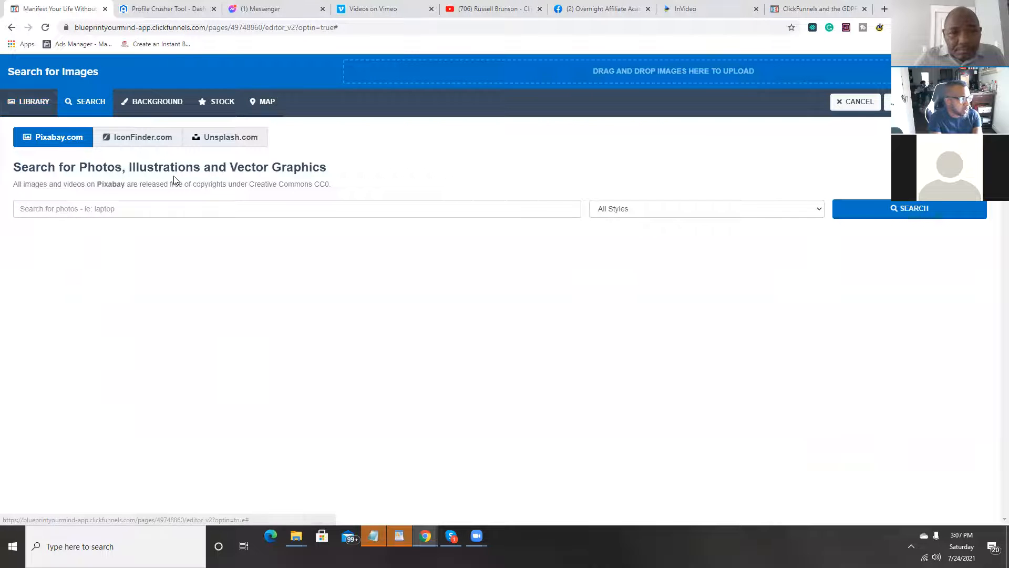
{"action": "left_click", "coordinate": [229, 140]}
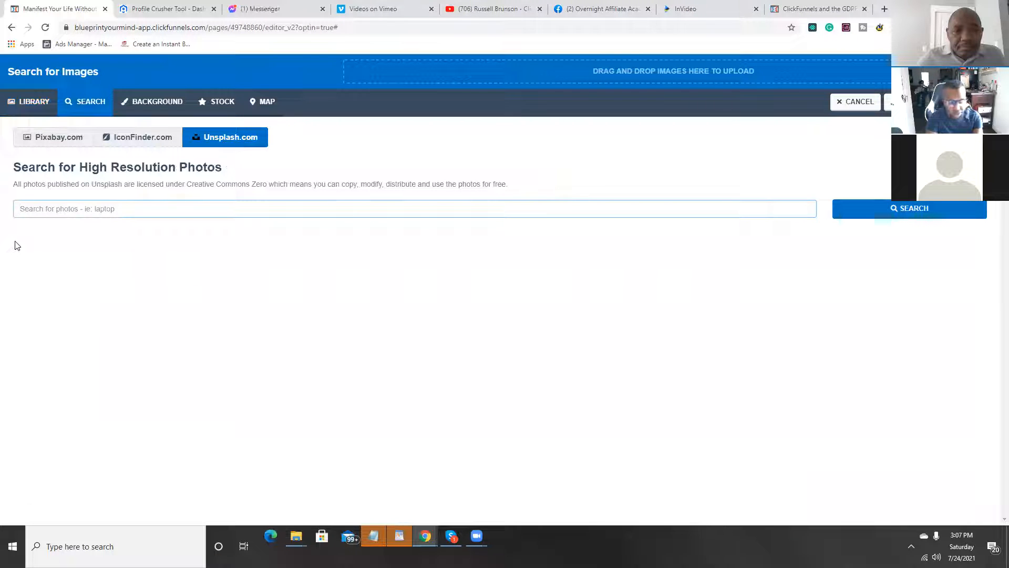
Step: Search Unsplash for "meditation" and browse the resulting photos for a page background
{"action": "type", "text": "medit"}
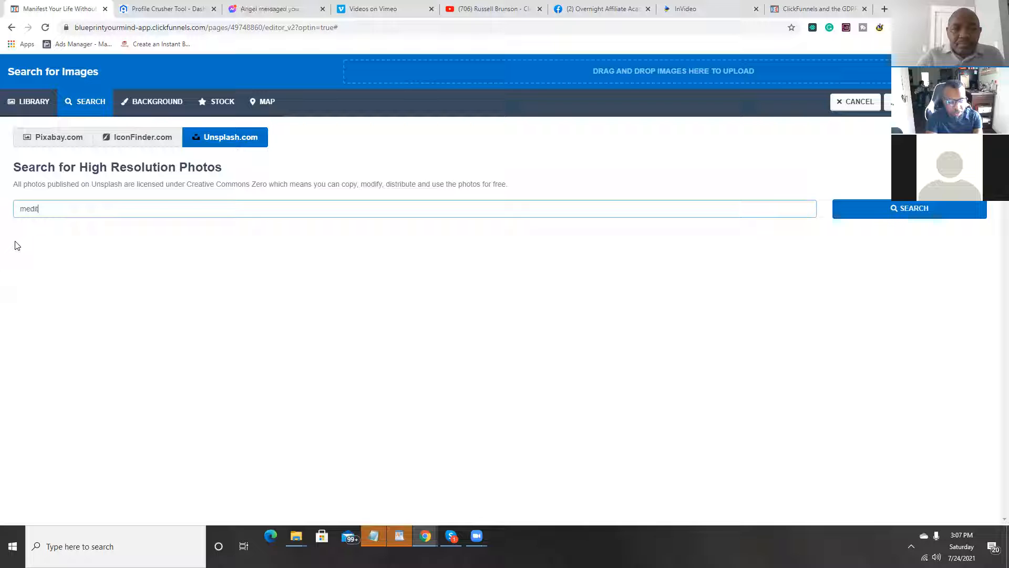
{"action": "type", "text": "at"}
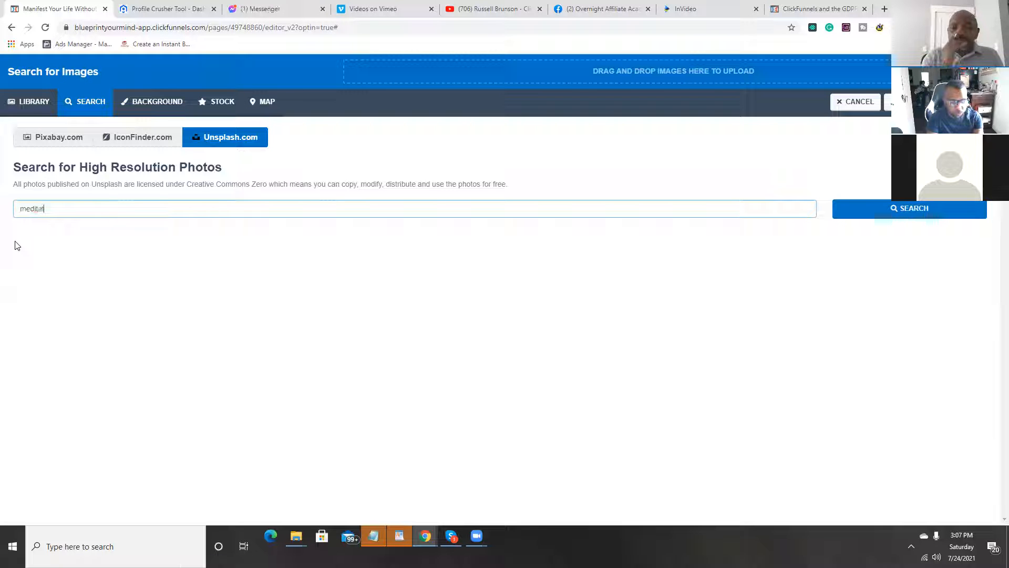
{"action": "type", "text": "ion"}
{"action": "key", "text": "Return"}
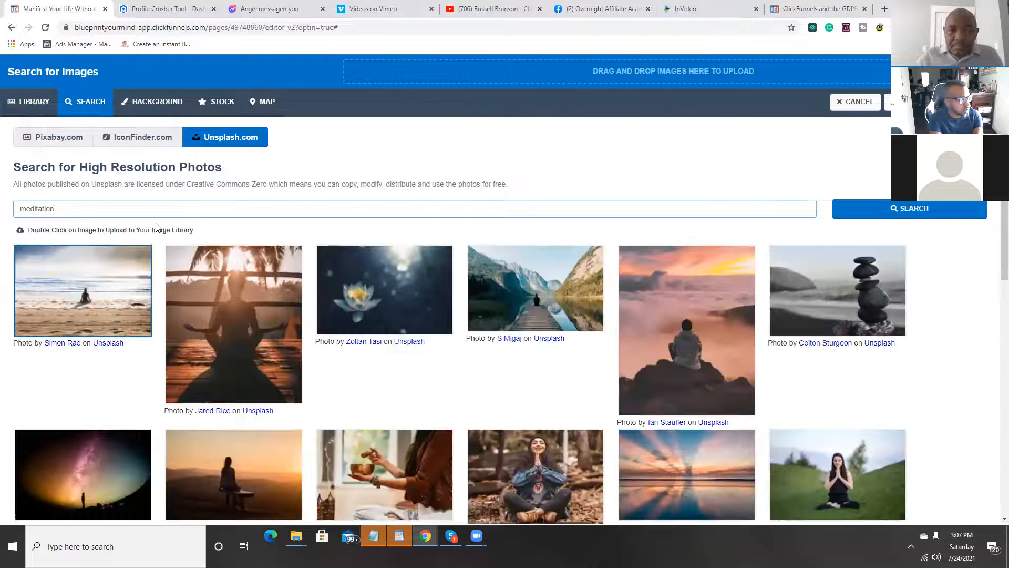
{"action": "scroll", "coordinate": [562, 260], "scroll_direction": "down", "scroll_amount": 2}
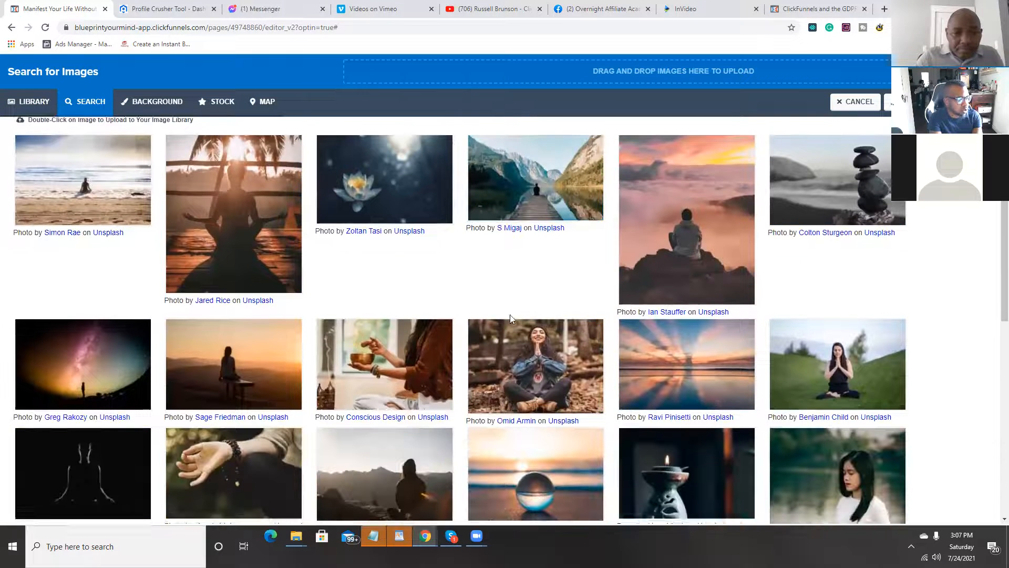
{"action": "scroll", "coordinate": [575, 138], "scroll_direction": "down", "scroll_amount": 3}
{"action": "scroll", "coordinate": [240, 391], "scroll_direction": "down", "scroll_amount": 5}
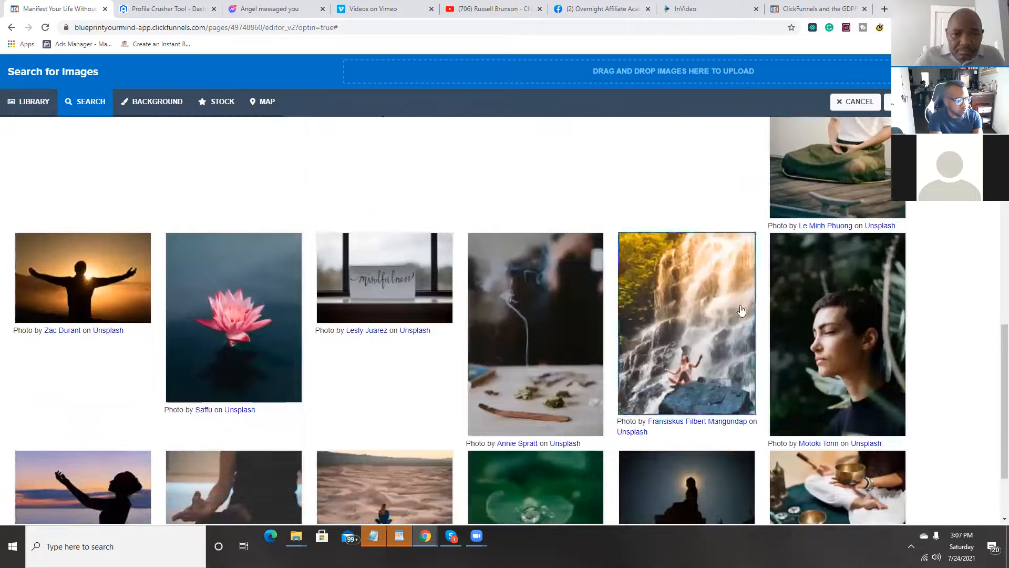
{"action": "scroll", "coordinate": [603, 282], "scroll_direction": "down", "scroll_amount": 2}
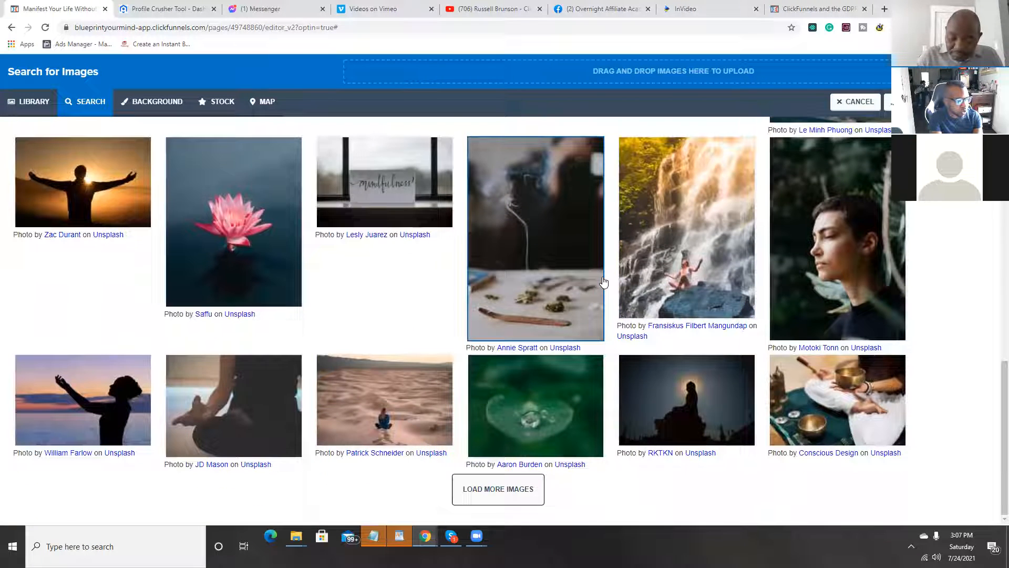
{"action": "scroll", "coordinate": [604, 282], "scroll_direction": "up", "scroll_amount": 10}
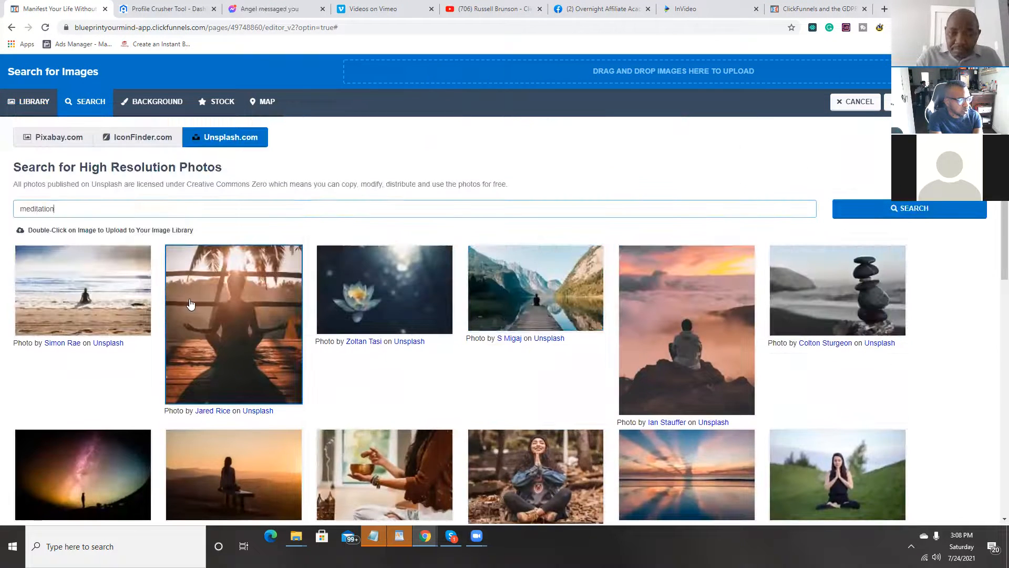
Step: Add the photo of a person meditating on the beach to the image library and apply it as the page background
{"action": "double_click", "coordinate": [84, 290]}
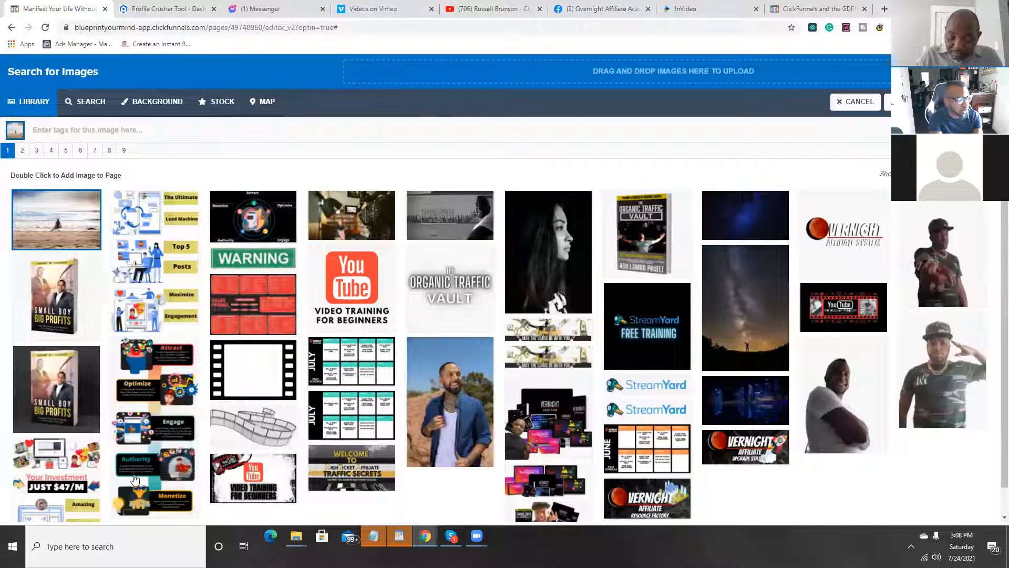
{"action": "double_click", "coordinate": [68, 218]}
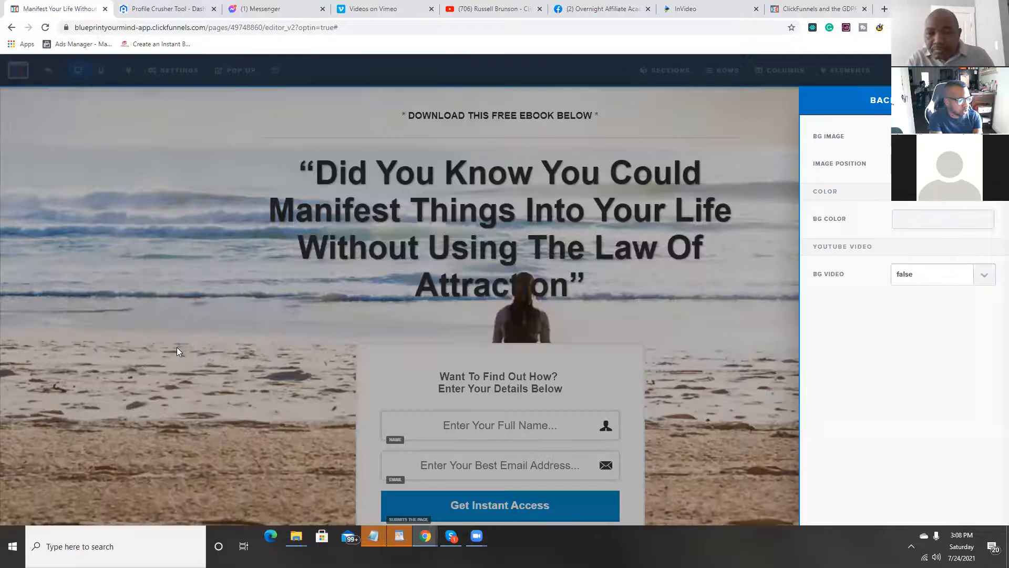
{"action": "left_click", "coordinate": [177, 347]}
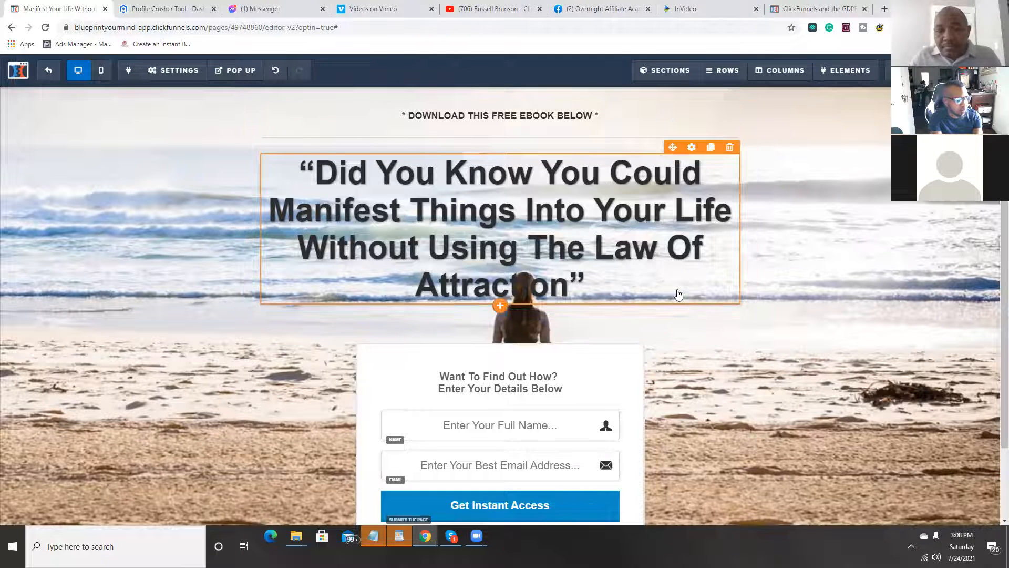
{"action": "left_click", "coordinate": [687, 153]}
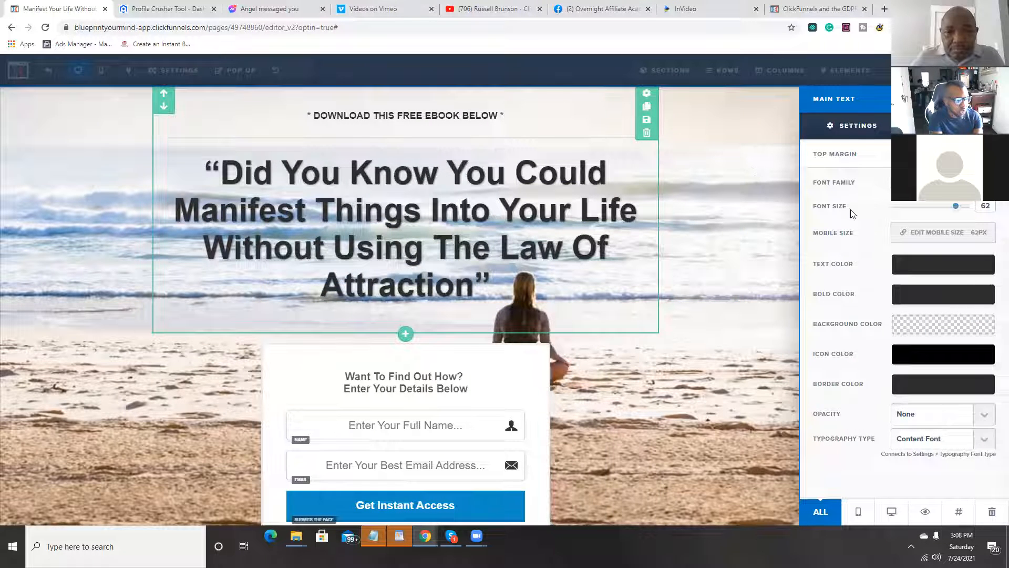
{"action": "left_click", "coordinate": [918, 326]}
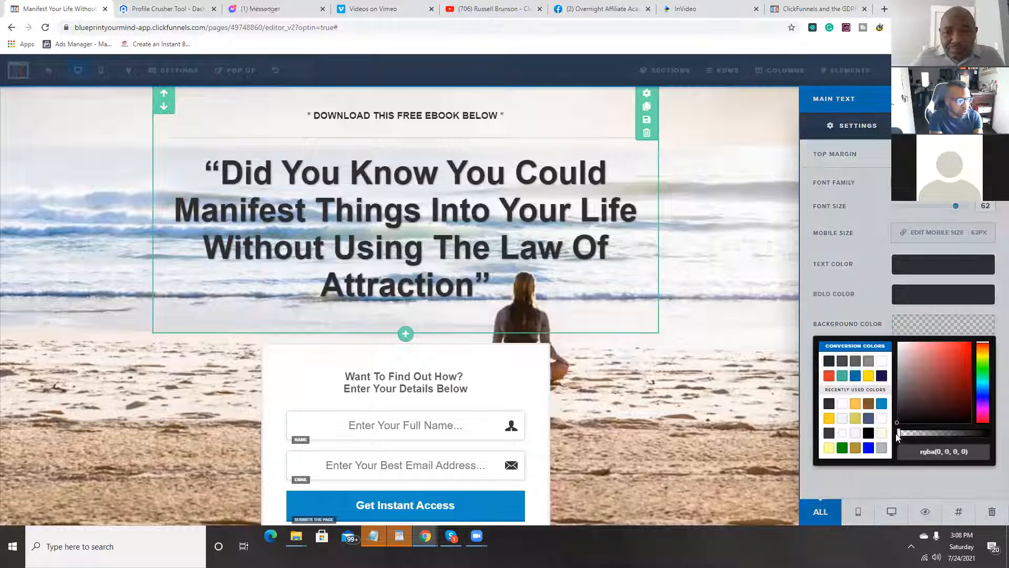
{"action": "mouse_move", "coordinate": [900, 435]}
{"action": "left_mouse_down"}
{"action": "mouse_move", "coordinate": [924, 435]}
{"action": "mouse_move", "coordinate": [886, 436]}
{"action": "left_mouse_up"}
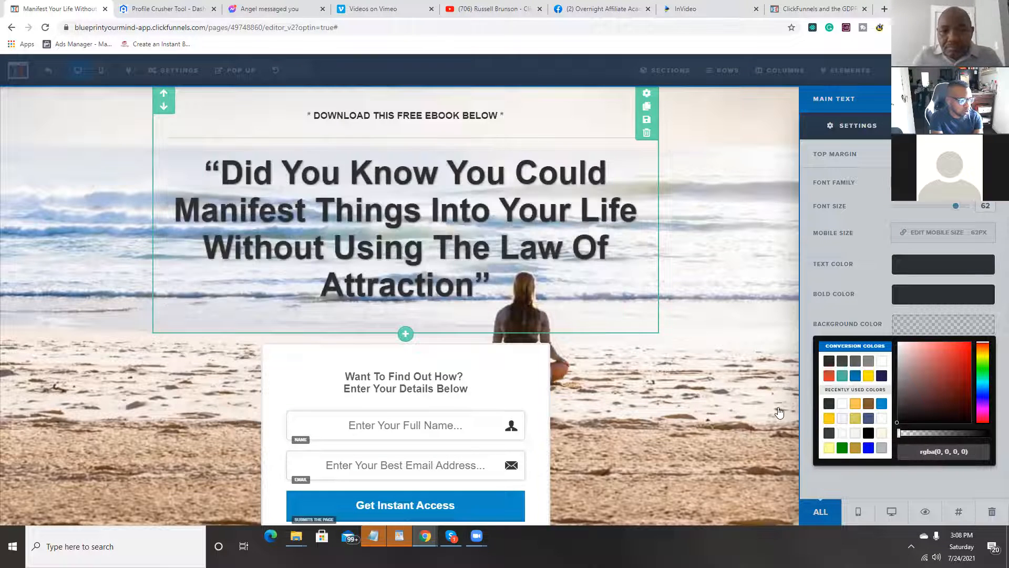
{"action": "left_click", "coordinate": [711, 376]}
Step: Set the headline's text color to bright magenta, #f700e5, and close its settings
{"action": "left_click", "coordinate": [299, 170]}
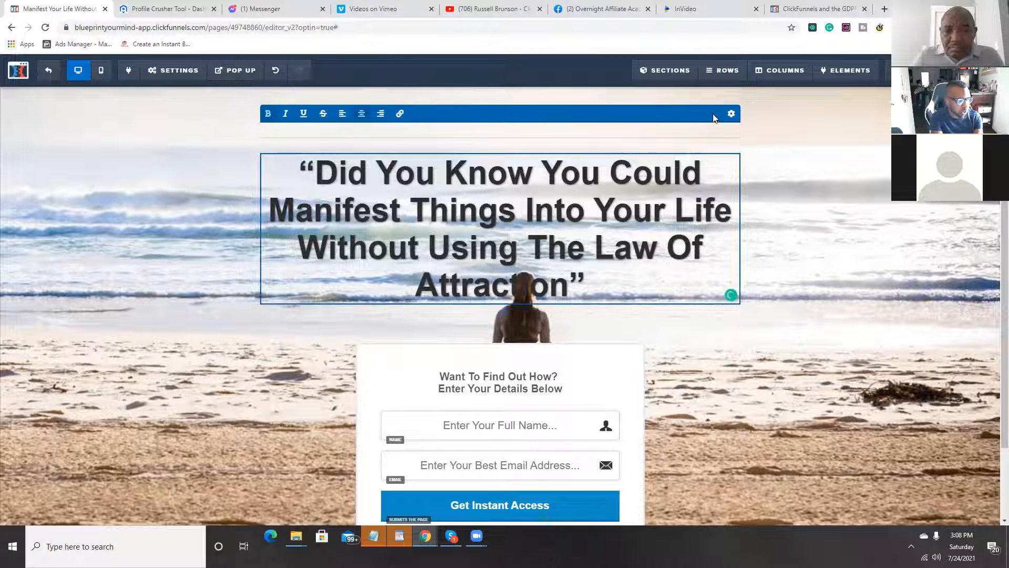
{"action": "left_click", "coordinate": [715, 286]}
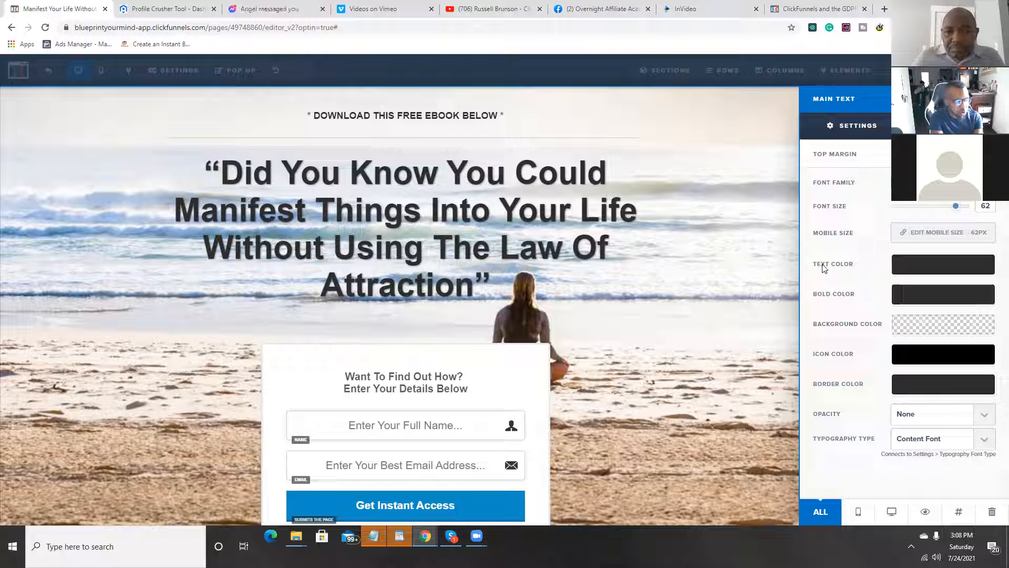
{"action": "left_click", "coordinate": [899, 266]}
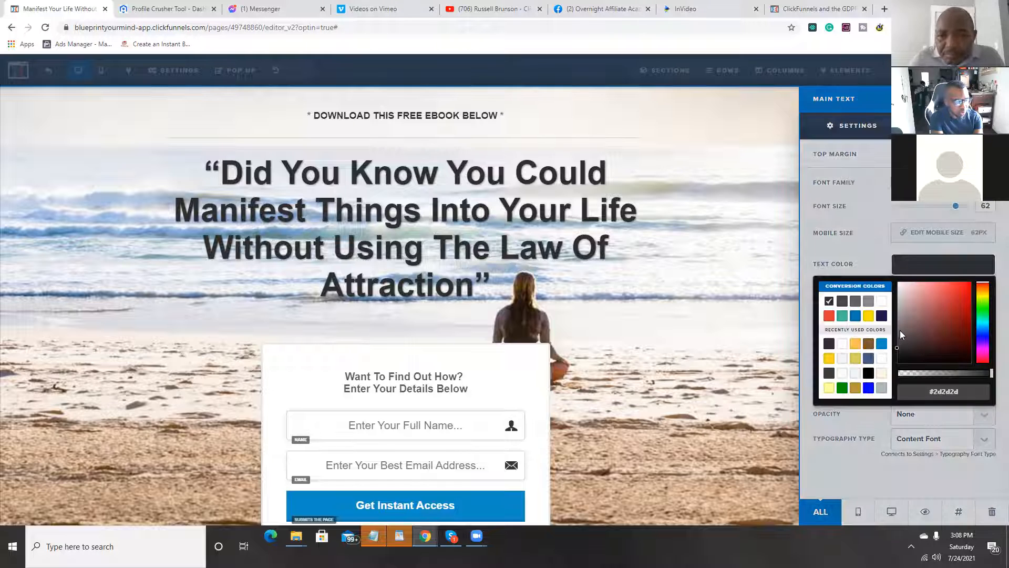
{"action": "left_click", "coordinate": [983, 350]}
{"action": "left_click", "coordinate": [942, 307]}
{"action": "left_click_drag", "start_coordinate": [952, 293], "coordinate": [970, 284]}
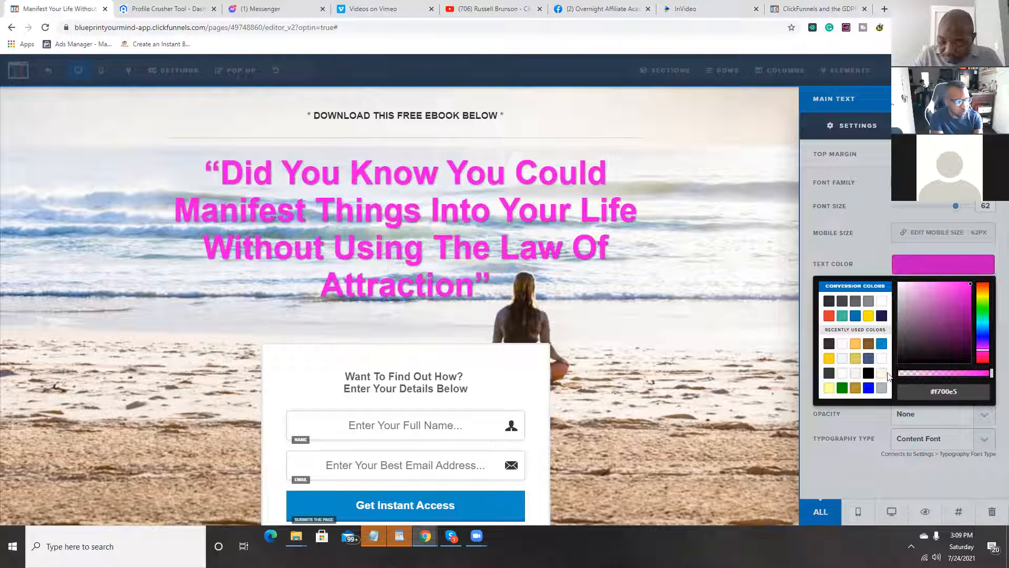
{"action": "left_click", "coordinate": [744, 382]}
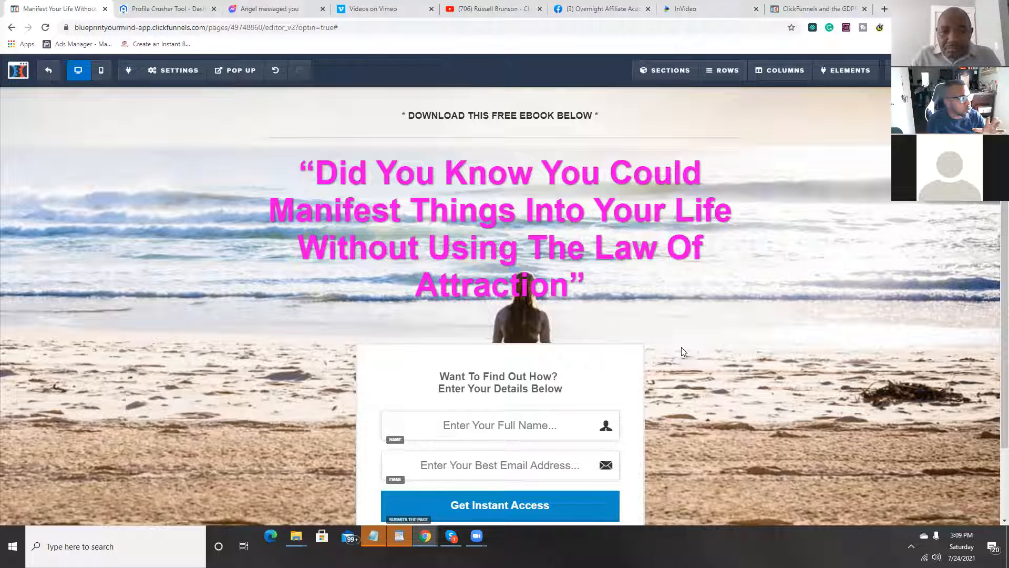
Step: Remove the background image from the page and close the background settings
{"action": "left_click", "coordinate": [174, 70]}
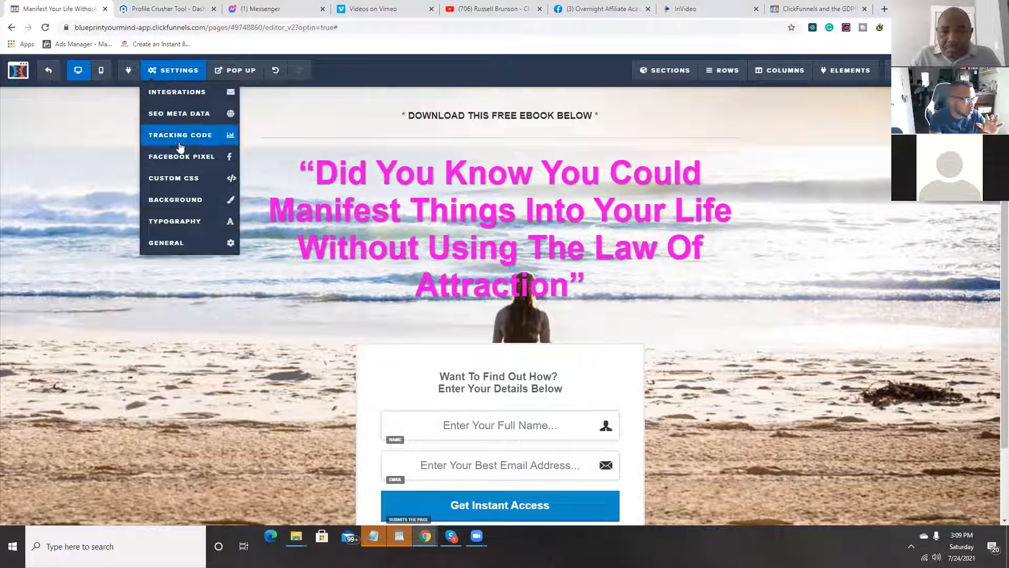
{"action": "left_click", "coordinate": [188, 209]}
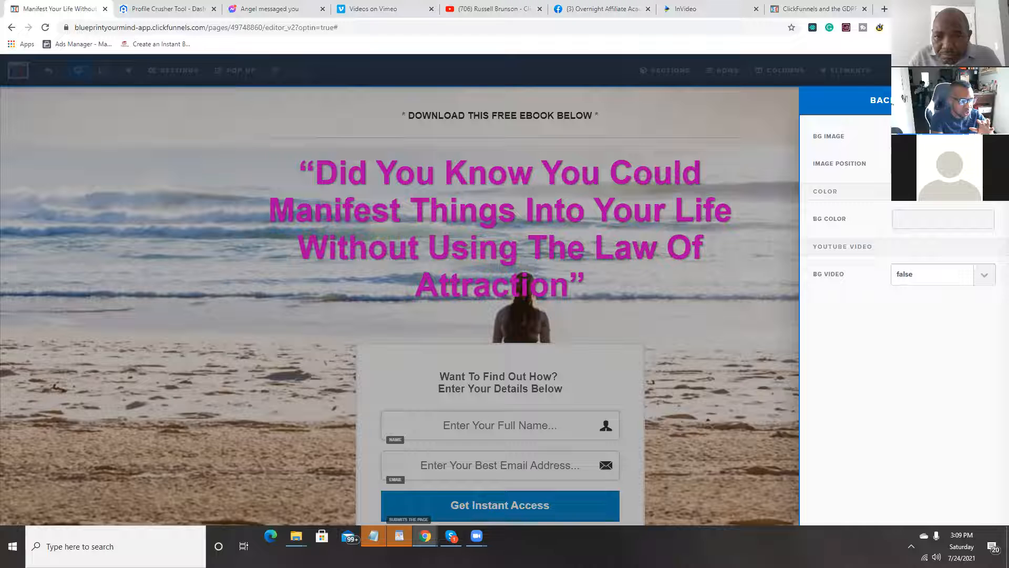
{"action": "left_click", "coordinate": [984, 136]}
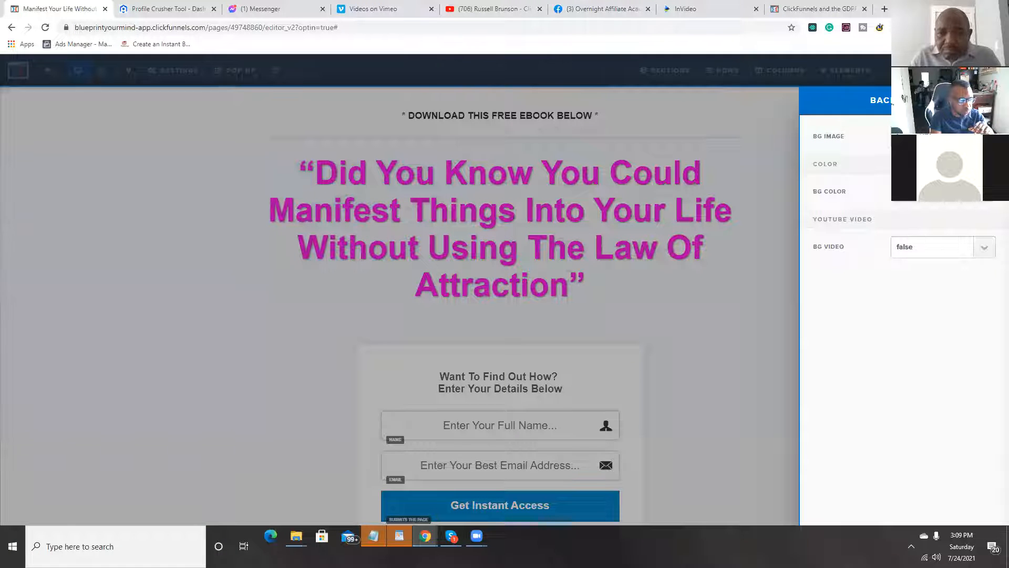
{"action": "left_click", "coordinate": [776, 251]}
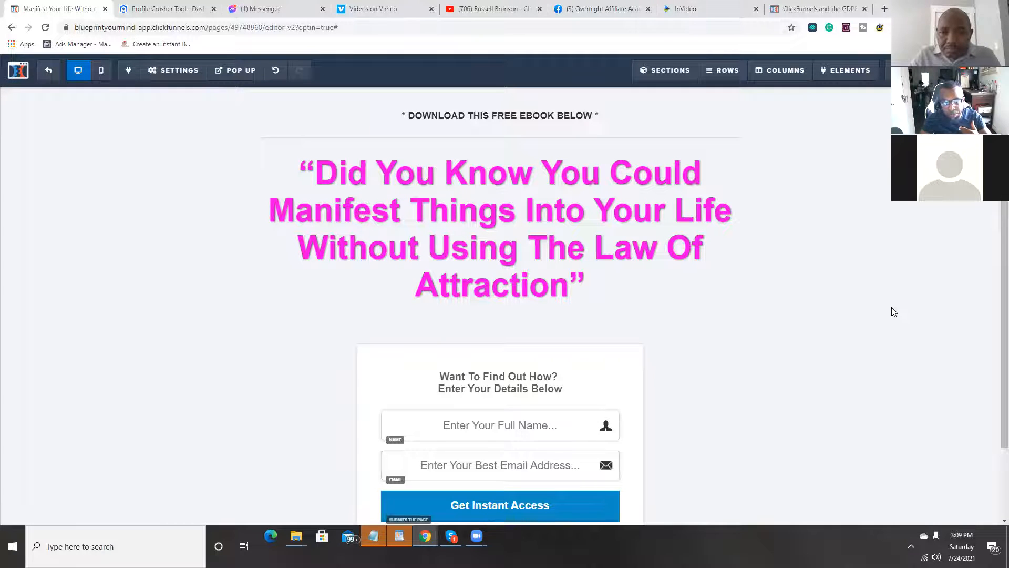
Step: Try the Facebook opt-in action on the Get Instant Access button, and set the button back to submitting the page
{"action": "scroll", "coordinate": [534, 345], "scroll_direction": "down", "scroll_amount": 2}
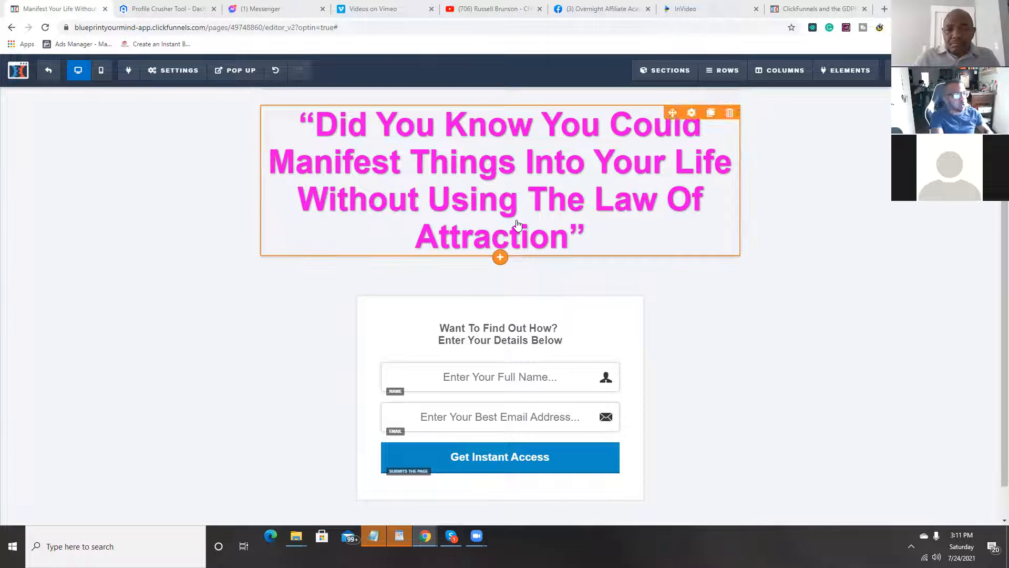
{"action": "scroll", "coordinate": [514, 229], "scroll_direction": "down", "scroll_amount": 1}
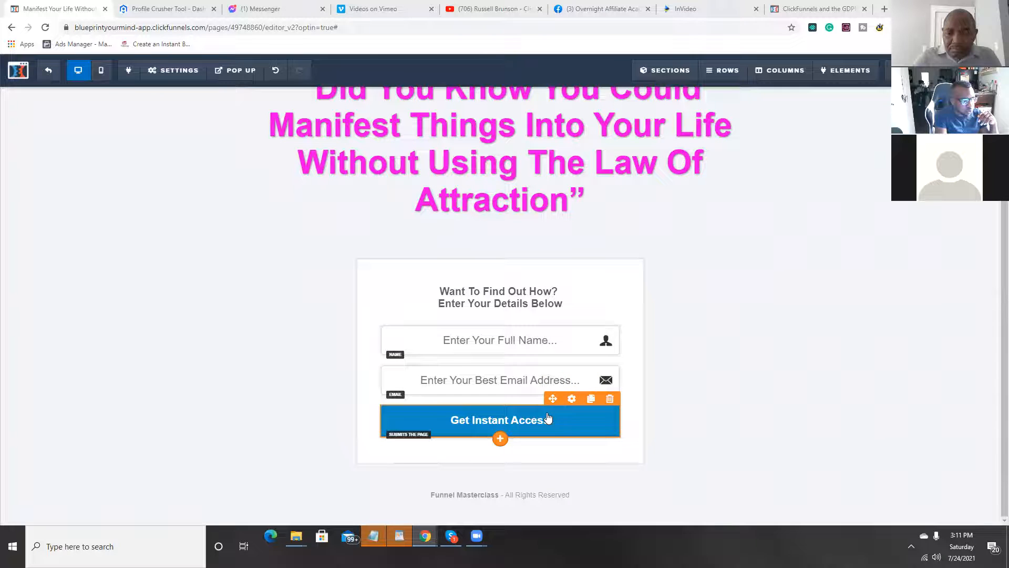
{"action": "left_click", "coordinate": [566, 426]}
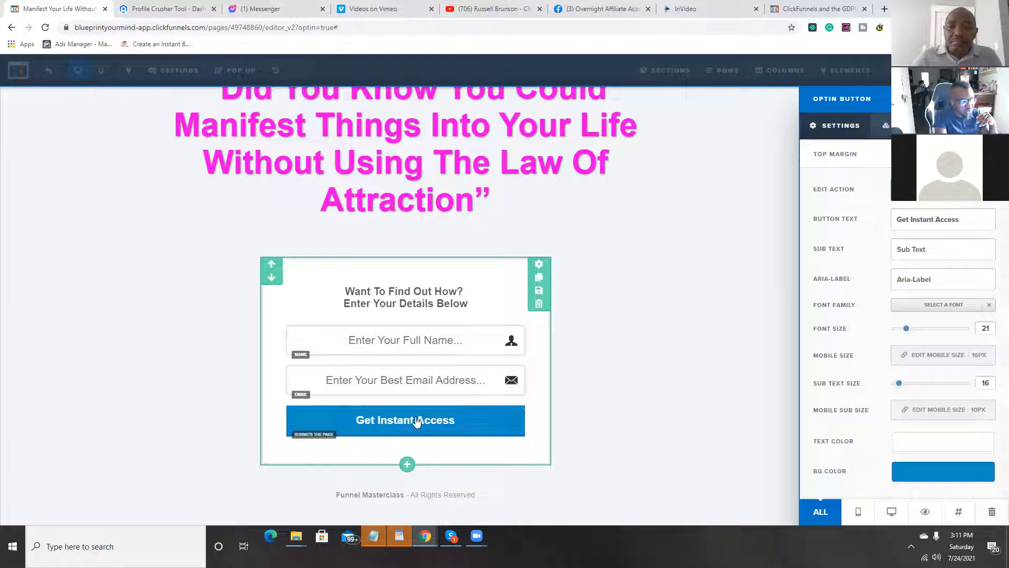
{"action": "left_click", "coordinate": [956, 204]}
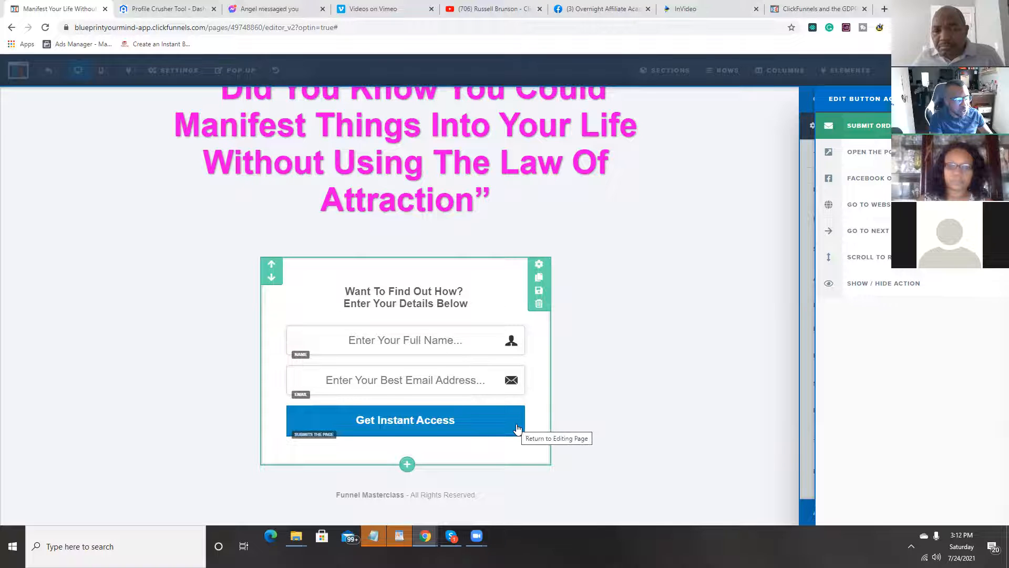
{"action": "left_click", "coordinate": [867, 187]}
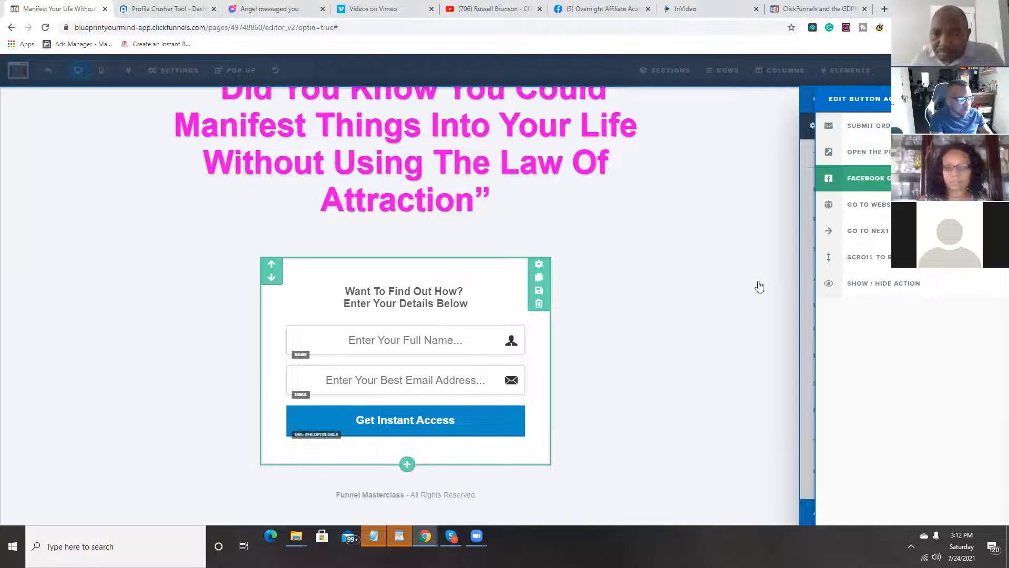
{"action": "left_click", "coordinate": [872, 126]}
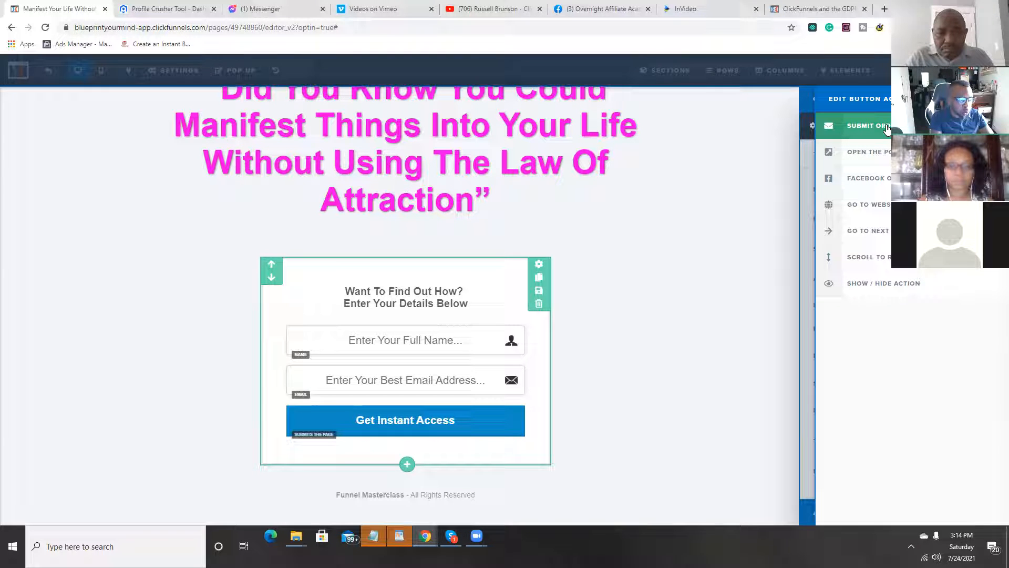
Step: Try "Learn More About Manifesting" as the opt-in button's main text
{"action": "left_click", "coordinate": [808, 228]}
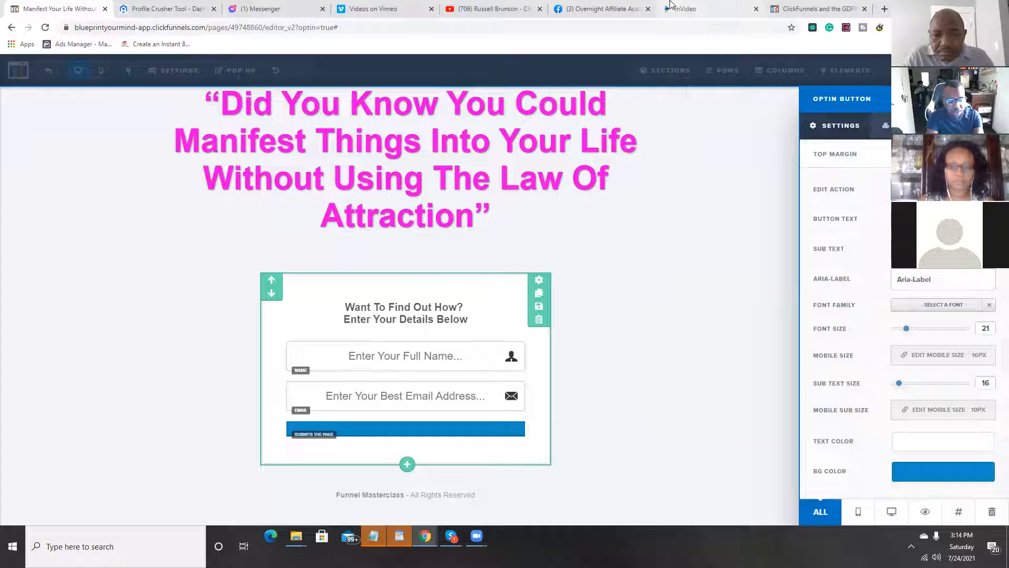
{"action": "type", "text": "Lea"}
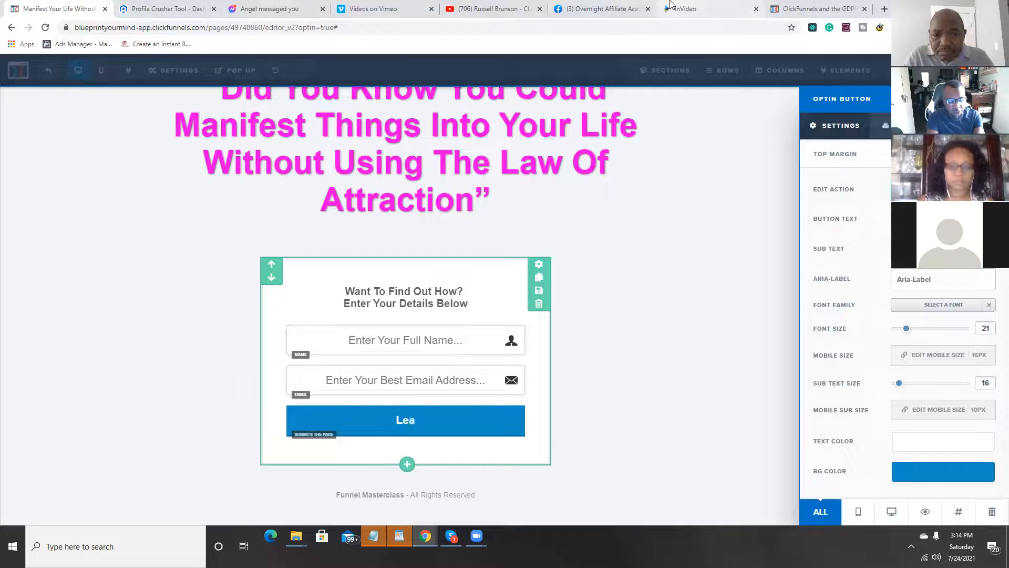
{"action": "type", "text": "rn More"}
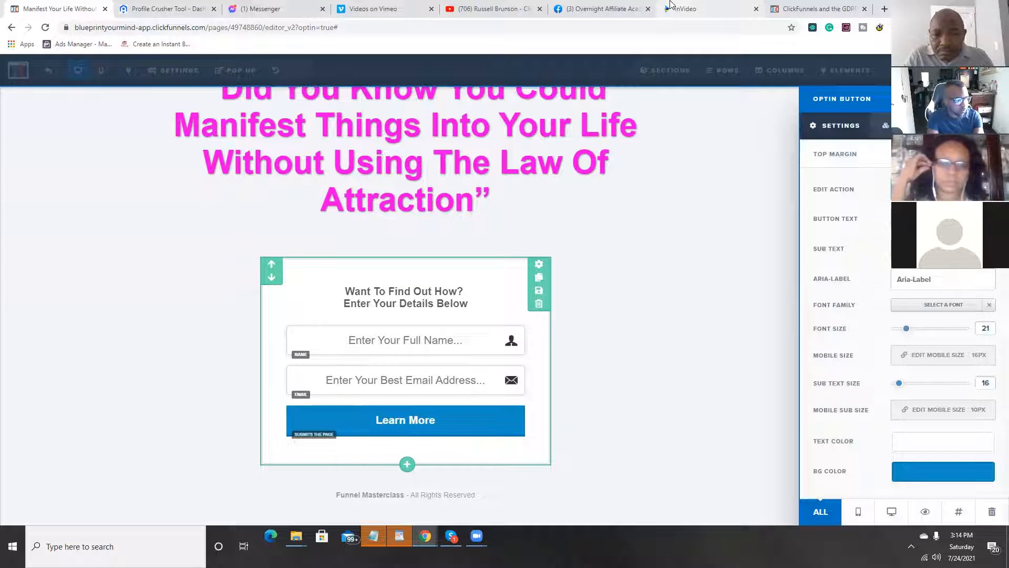
{"action": "type", "text": " About Ma"}
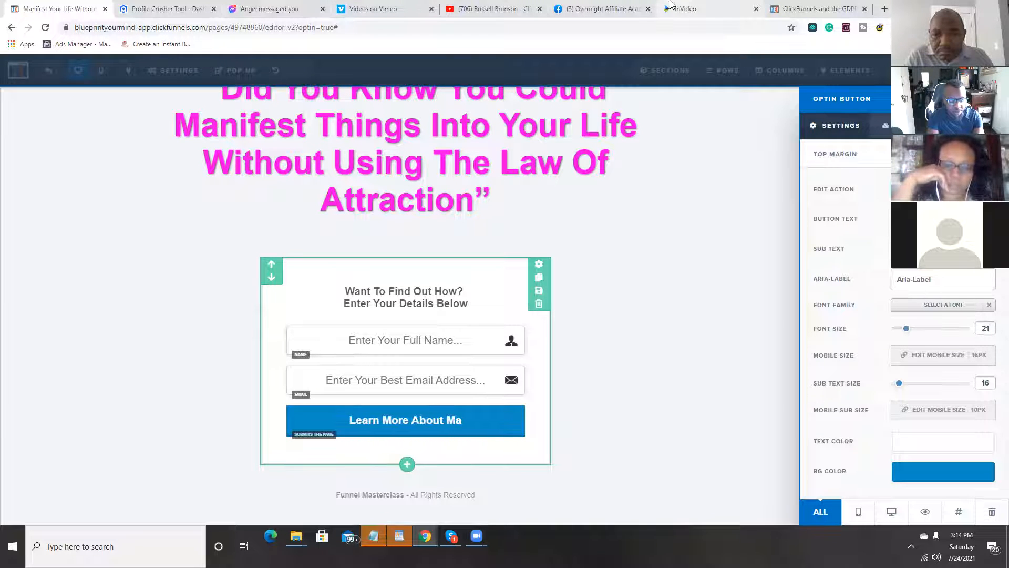
{"action": "type", "text": "nifesting"}
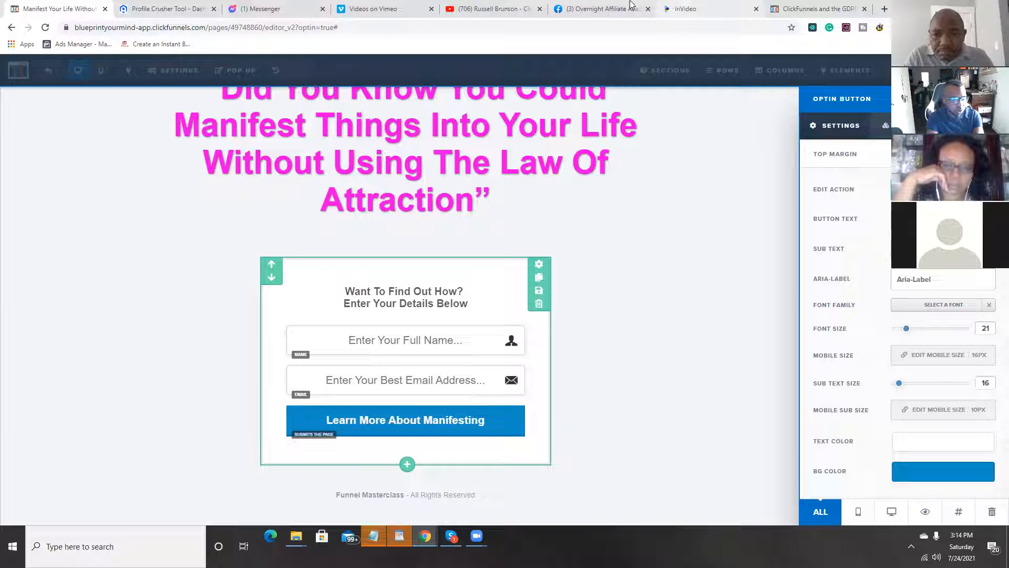
Step: Try "Get Started Now" as the opt-in button's main text, and clear it again
{"action": "key", "text": "BackSpace"}
{"action": "key", "text": "BackSpace"}
{"action": "key", "text": "BackSpace"}
{"action": "key", "text": "BackSpace"}
{"action": "key", "text": "BackSpace"}
{"action": "key", "text": "BackSpace"}
{"action": "key", "text": "BackSpace"}
{"action": "key", "text": "BackSpace"}
{"action": "key", "text": "BackSpace"}
{"action": "key", "text": "BackSpace"}
{"action": "key", "text": "BackSpace"}
{"action": "key", "text": "BackSpace"}
{"action": "key", "text": "BackSpace"}
{"action": "key", "text": "BackSpace"}
{"action": "key", "text": "BackSpace"}
{"action": "key", "text": "BackSpace"}
{"action": "key", "text": "BackSpace"}
{"action": "key", "text": "BackSpace"}
{"action": "key", "text": "BackSpace"}
{"action": "key", "text": "BackSpace"}
{"action": "type", "text": "Get Starte"}
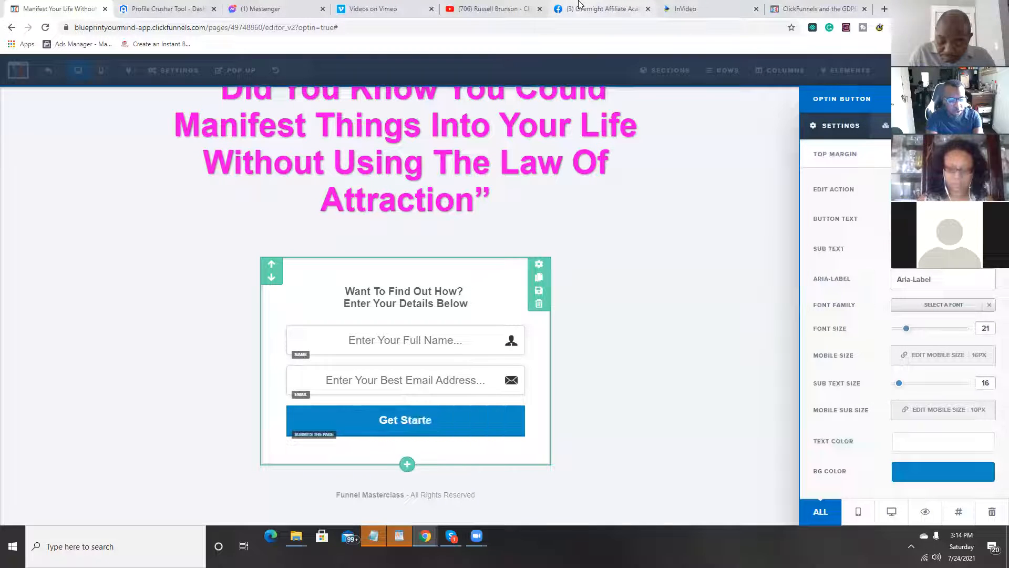
{"action": "type", "text": "d Now"}
{"action": "key", "text": "BackSpace"}
{"action": "key", "text": "BackSpace"}
{"action": "key", "text": "BackSpace"}
{"action": "key", "text": "BackSpace"}
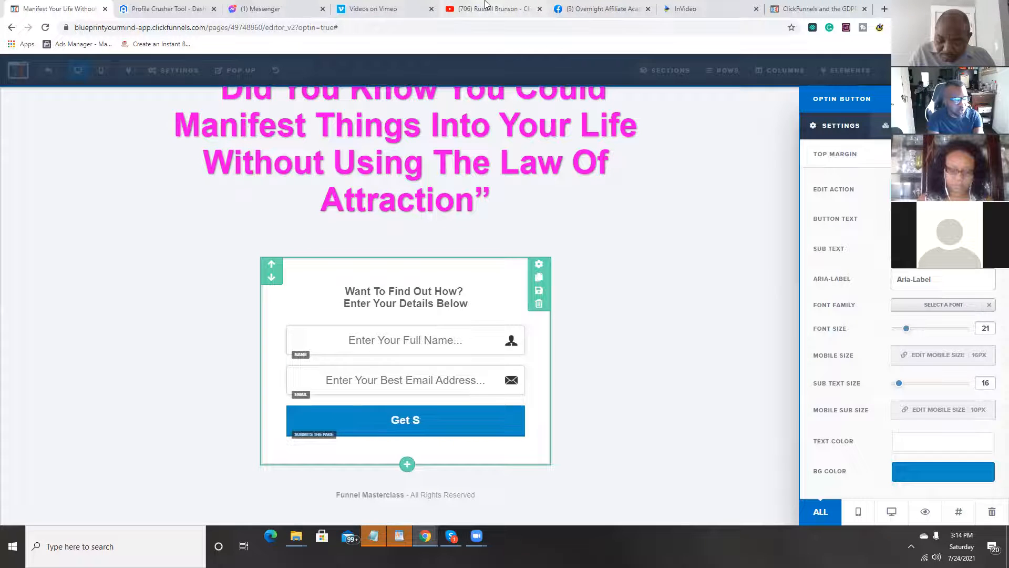
{"action": "key", "text": "BackSpace"}
{"action": "key", "text": "BackSpace"}
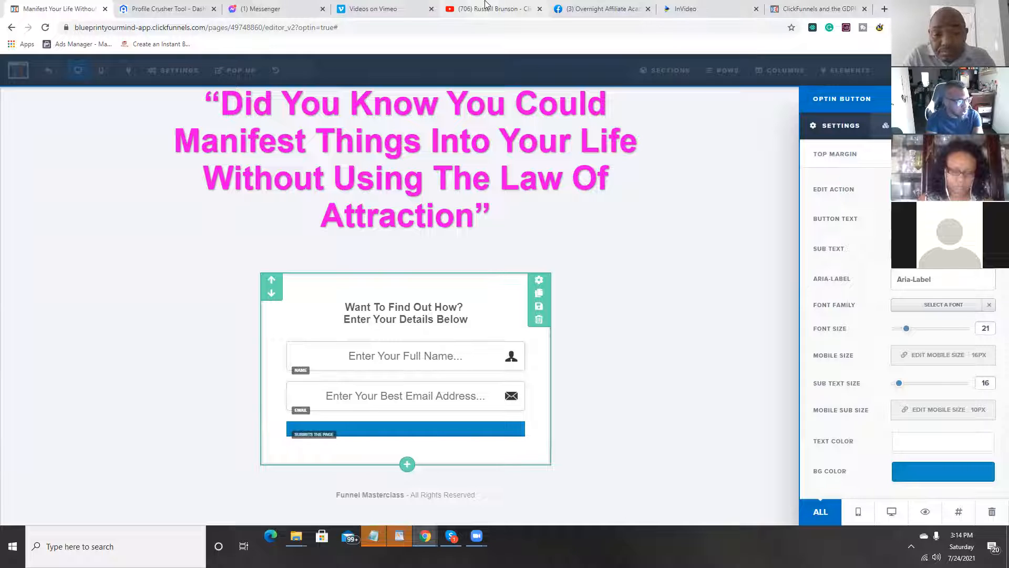
Step: Set the opt-in button's main text to "Yes Teach Me Your Ways"
{"action": "type", "text": "Ye"}
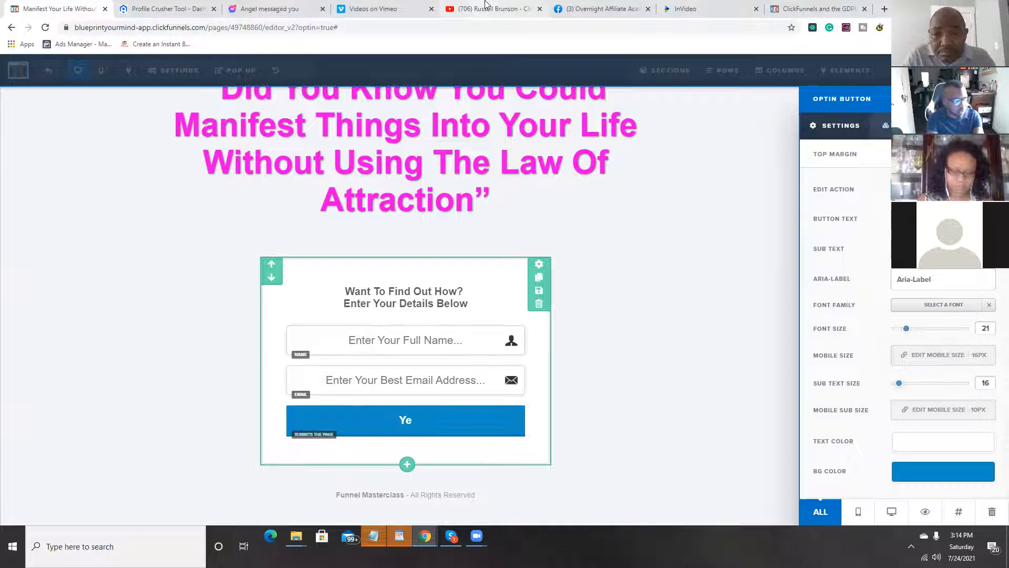
{"action": "type", "text": "s Te"}
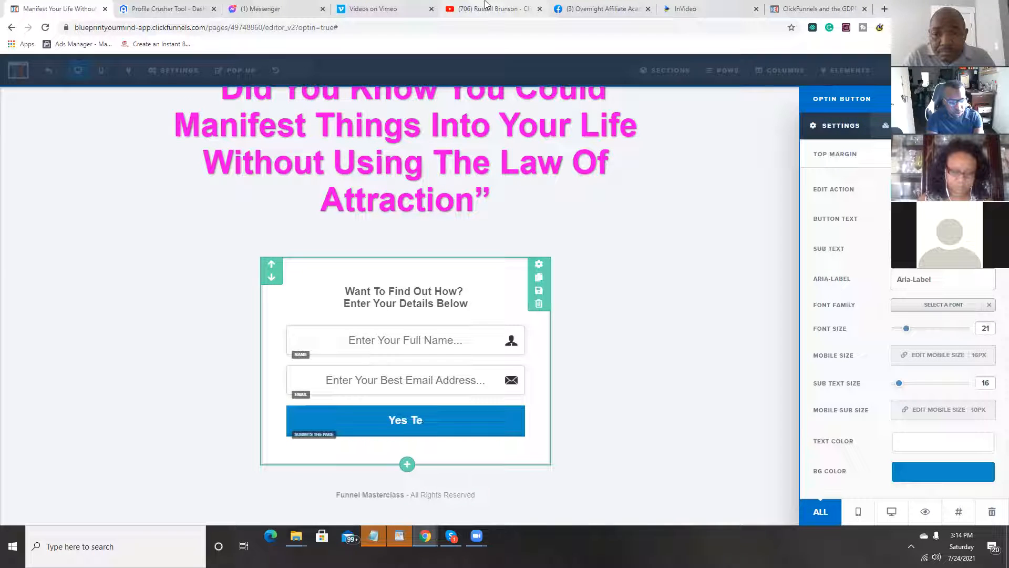
{"action": "type", "text": "ach Me Yo"}
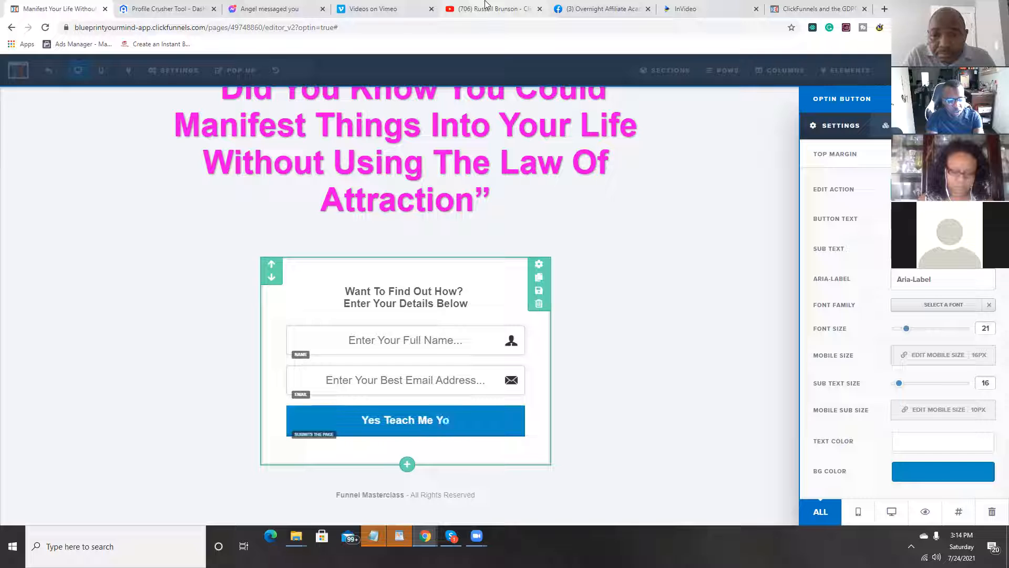
{"action": "type", "text": "ur Ways"}
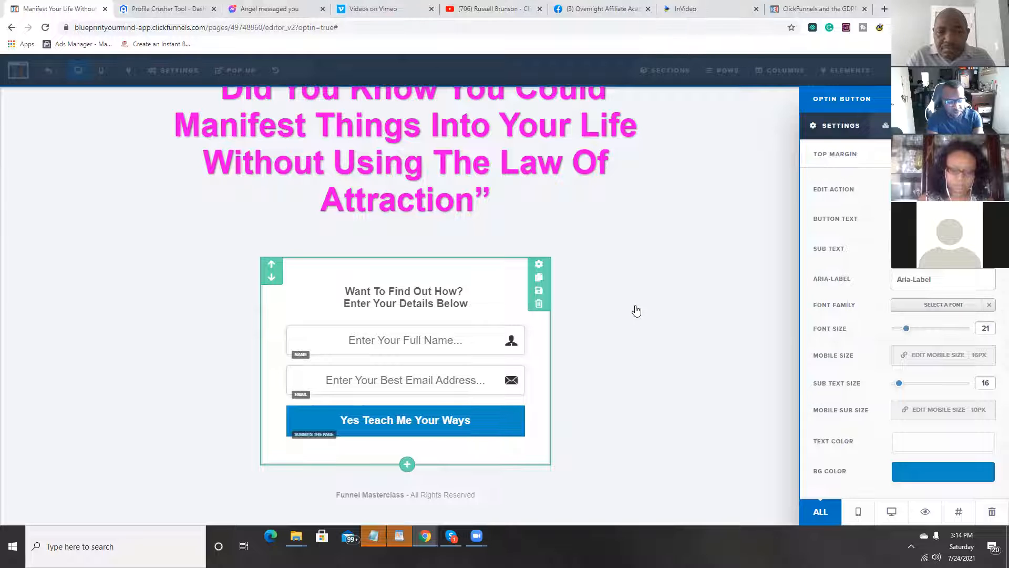
Step: Add the sub text "*Your Information Is Safe And Secure*" to the opt-in button, set its size to 10, and close the settings
{"action": "type", "text": "Your Infor"}
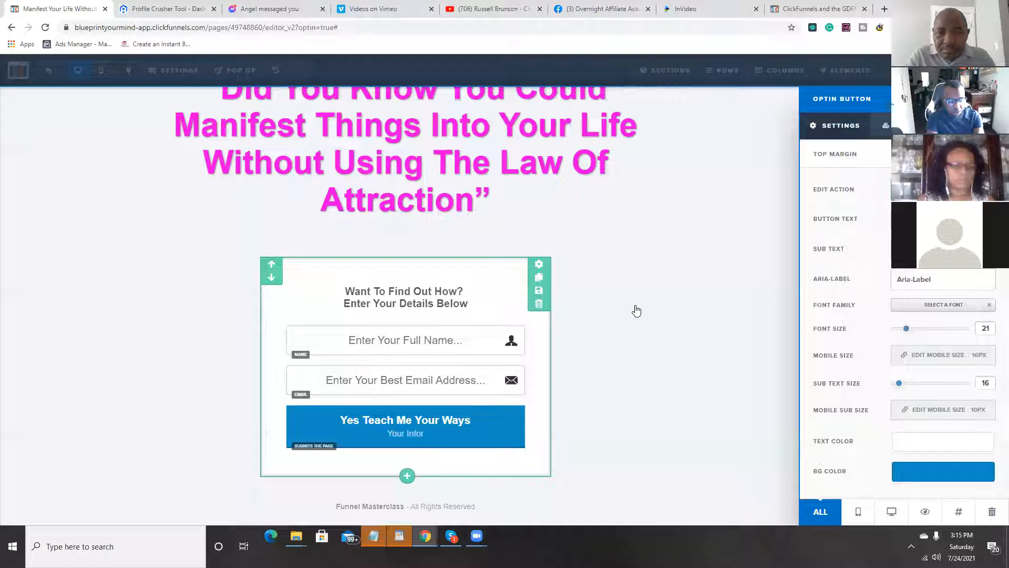
{"action": "type", "text": "mation"}
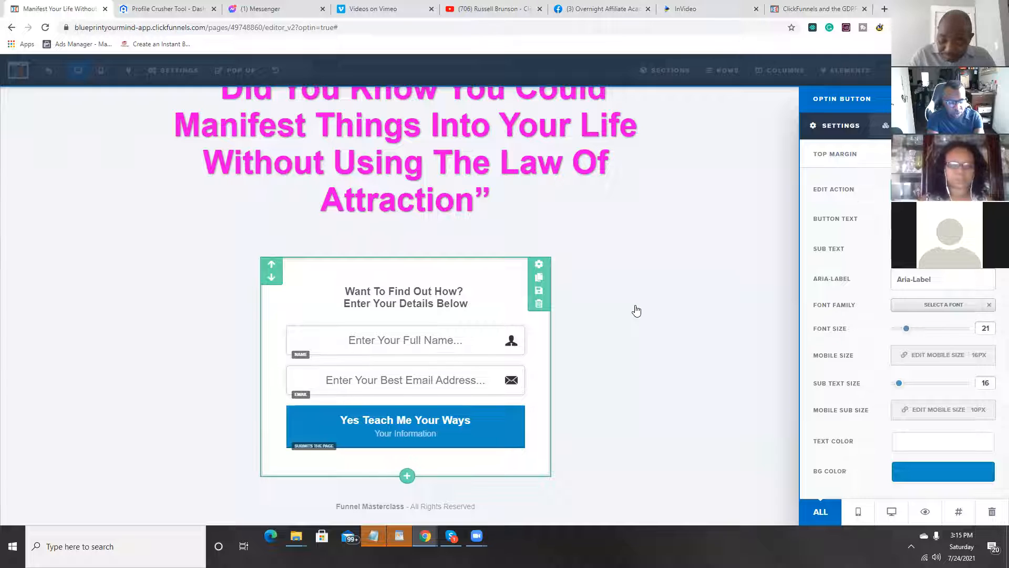
{"action": "type", "text": " Is S"}
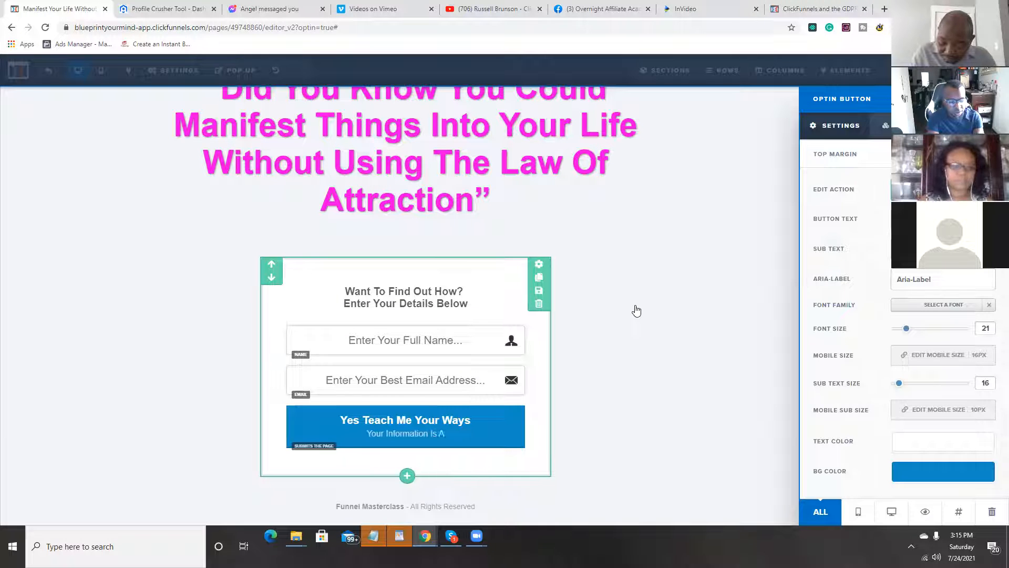
{"action": "type", "text": "afe A"}
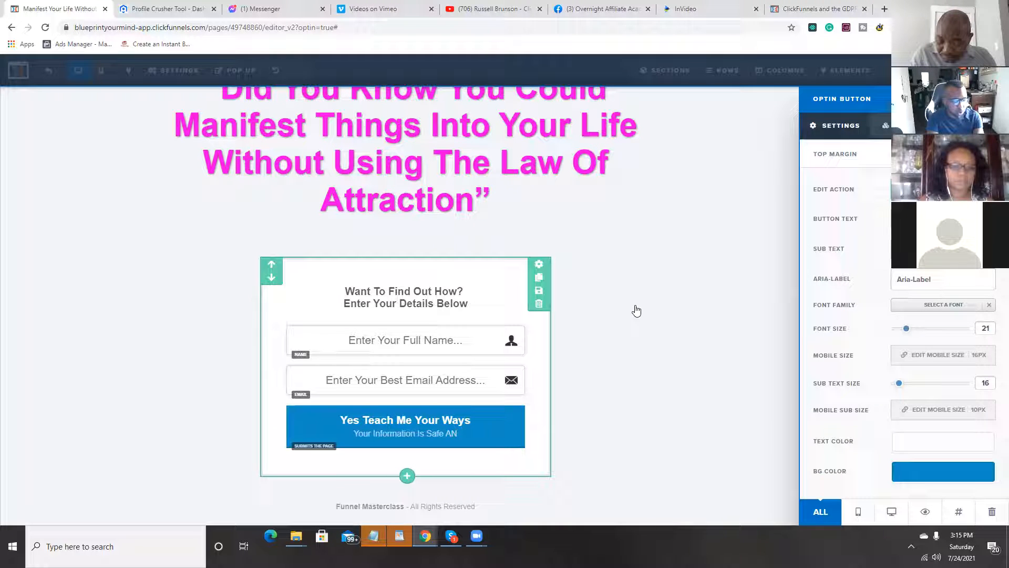
{"action": "type", "text": "nd Se"}
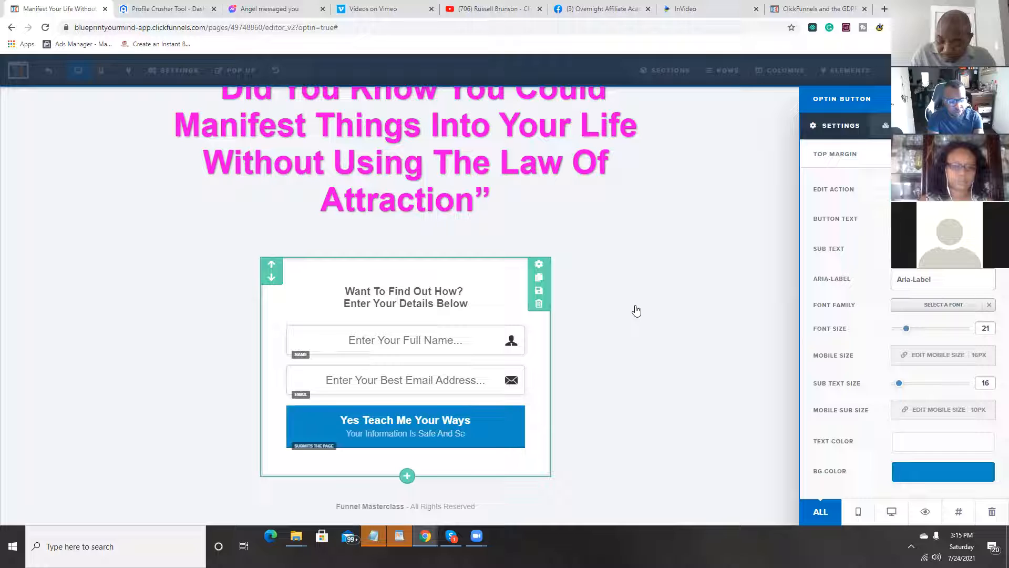
{"action": "type", "text": "cure"}
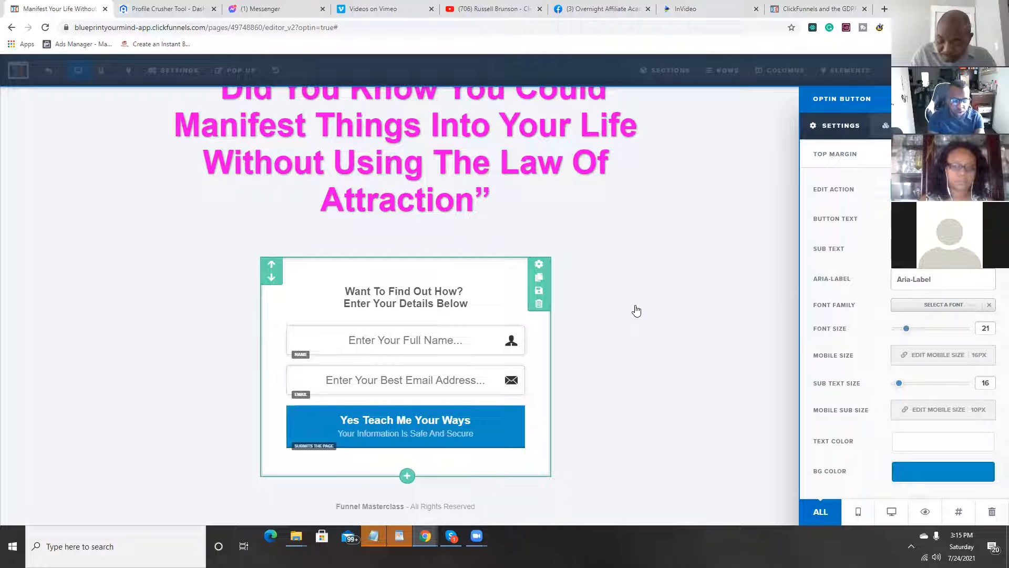
{"action": "type", "text": "*"}
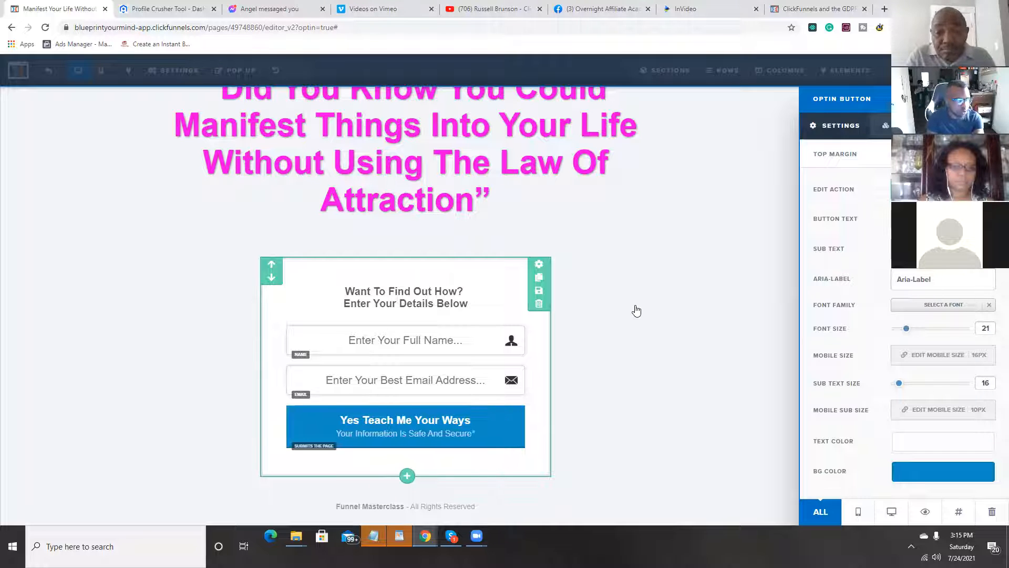
{"action": "type", "text": "*"}
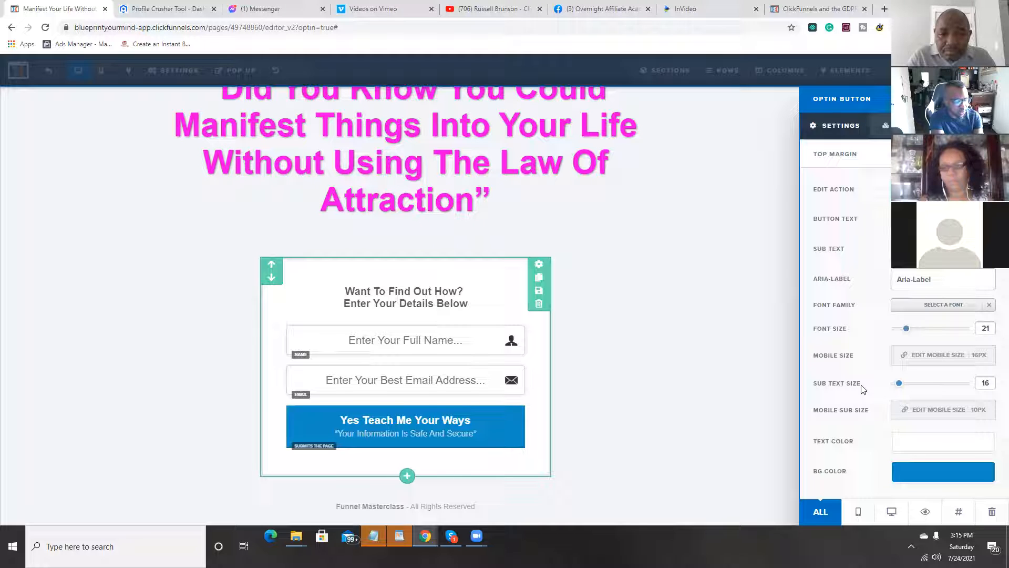
{"action": "left_click_drag", "start_coordinate": [896, 389], "coordinate": [892, 391]}
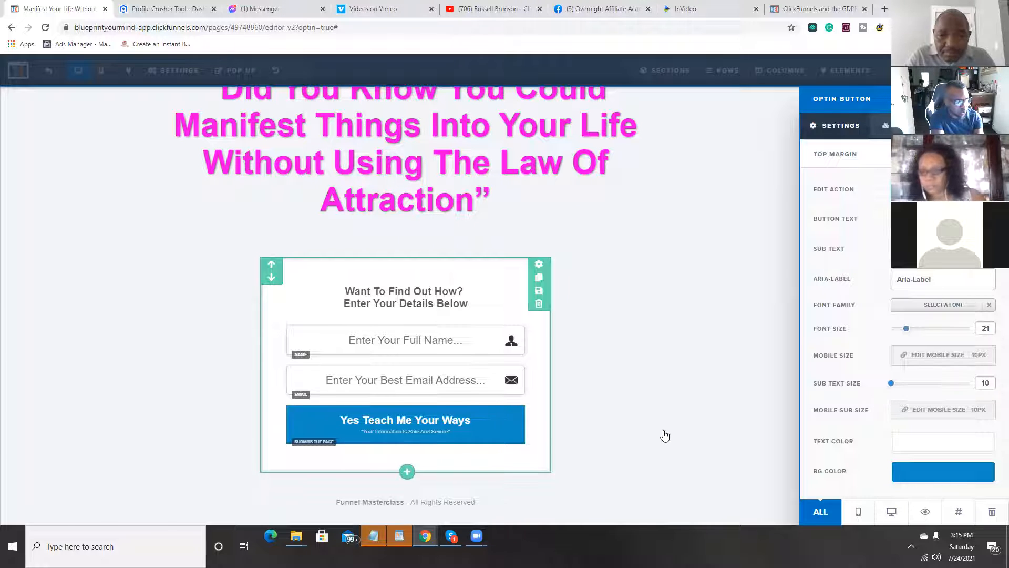
{"action": "left_click", "coordinate": [666, 440]}
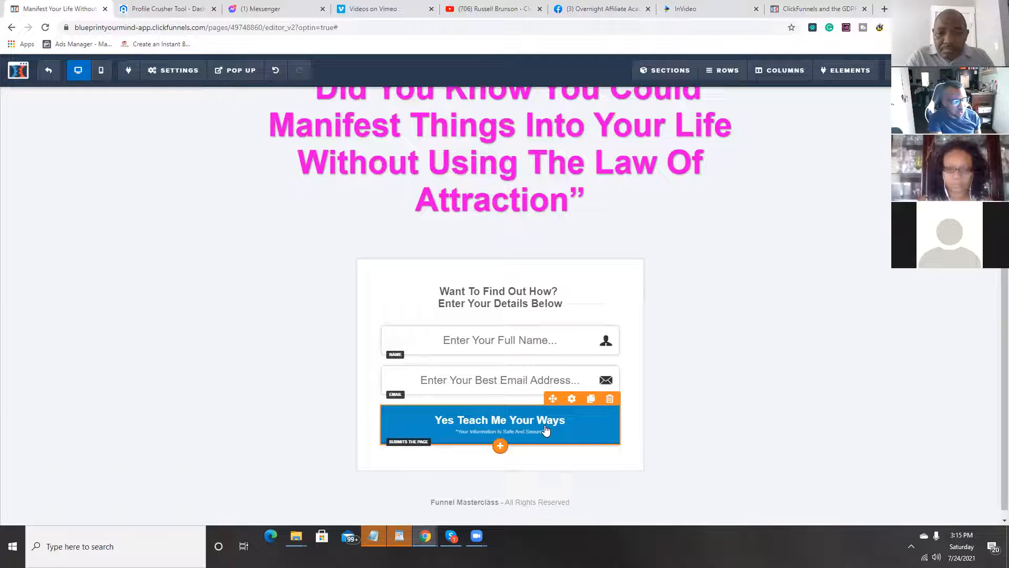
Step: Apply the Green 3D Button style to the opt-in button
{"action": "left_click", "coordinate": [571, 398]}
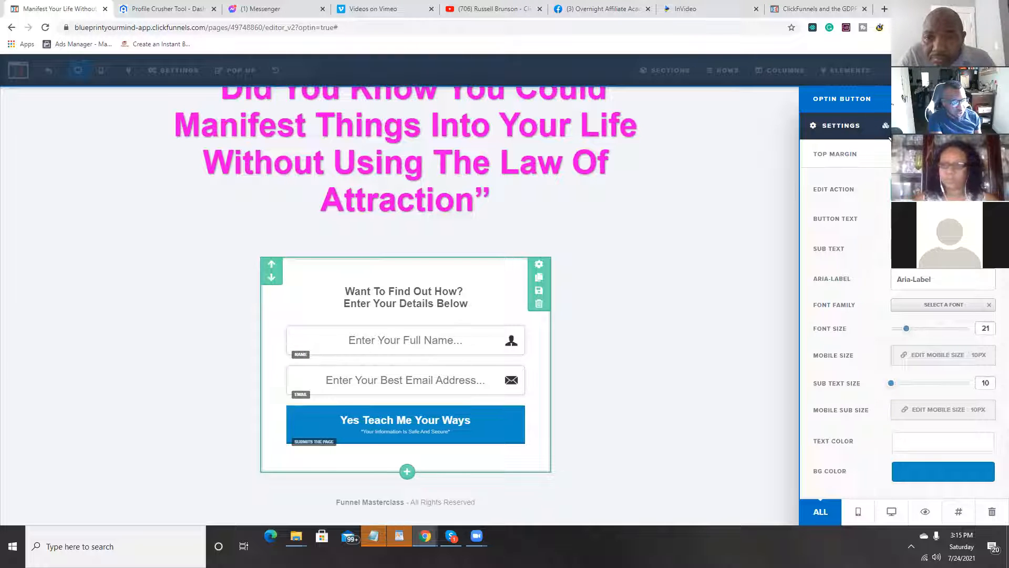
{"action": "left_click", "coordinate": [888, 134]}
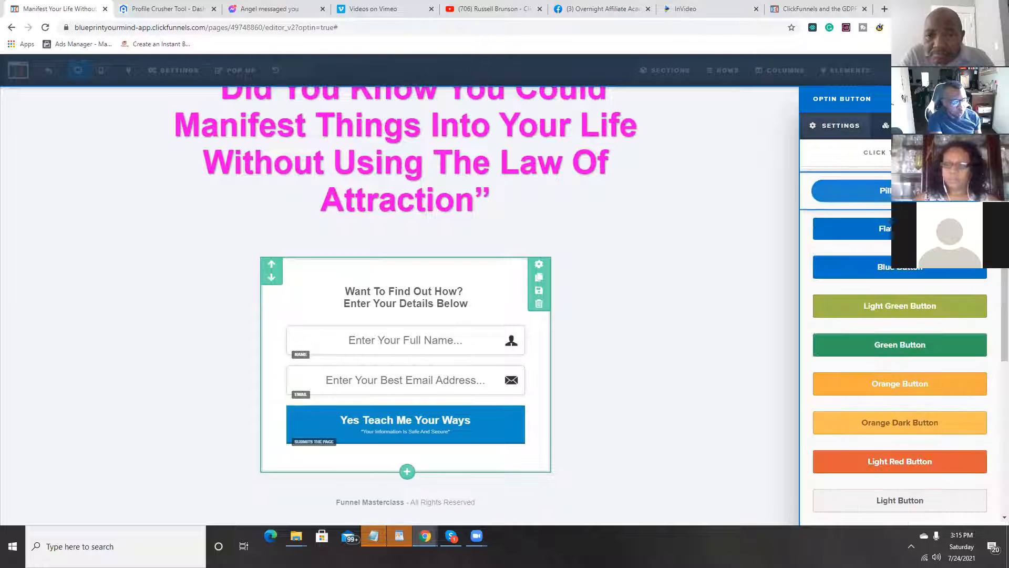
{"action": "scroll", "coordinate": [894, 236], "scroll_direction": "down", "scroll_amount": 5}
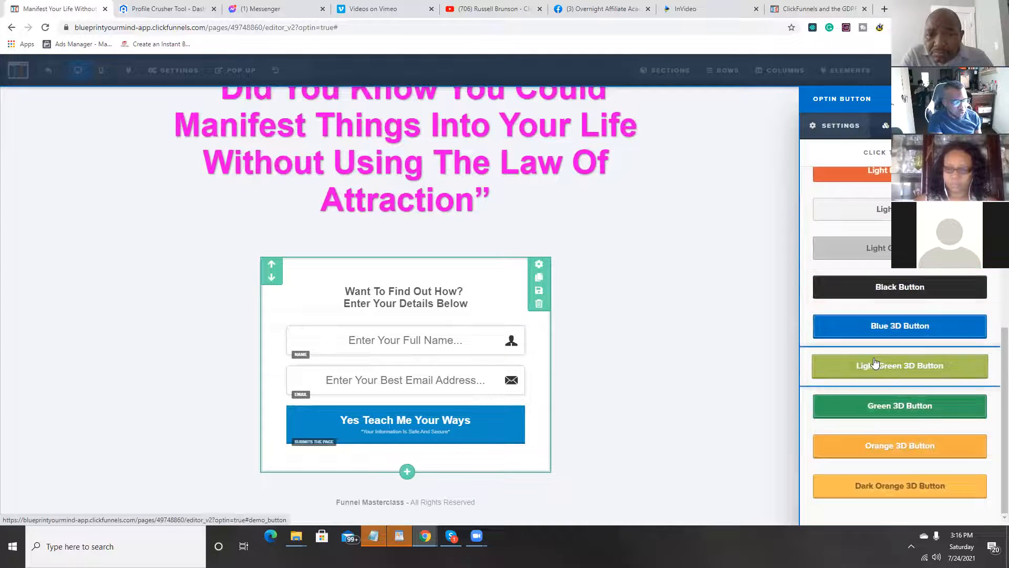
{"action": "left_click", "coordinate": [894, 407]}
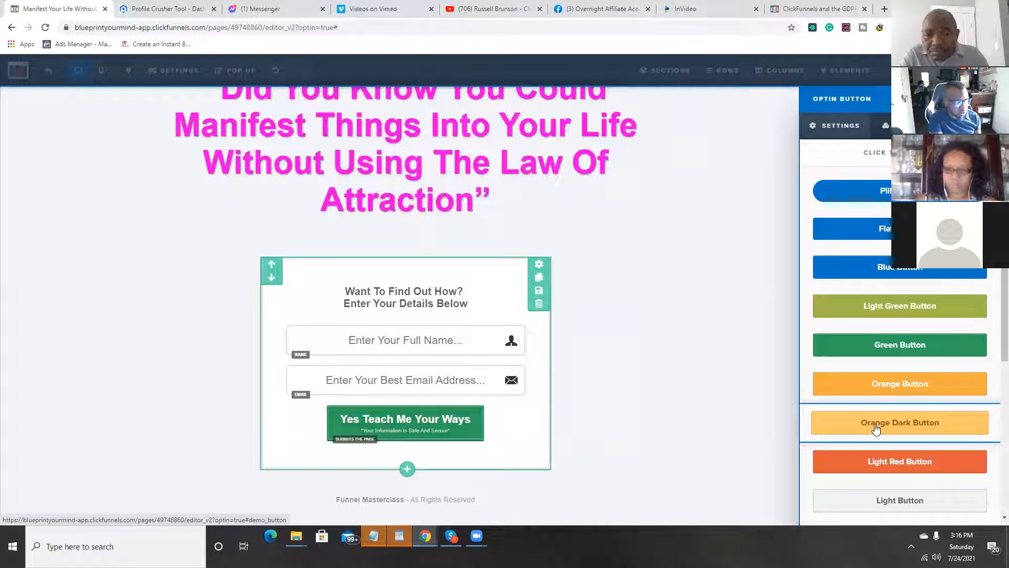
{"action": "left_click", "coordinate": [850, 134]}
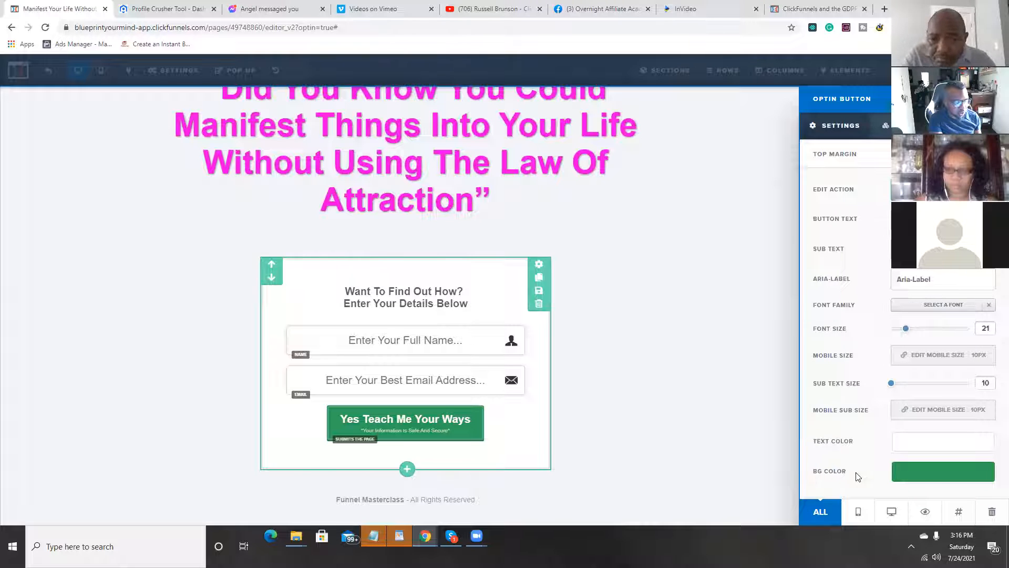
Step: Set the opt-in button's background color to bright magenta, #f60df2, and close its settings
{"action": "left_click", "coordinate": [935, 477]}
{"action": "mouse_move", "coordinate": [946, 370]}
{"action": "left_mouse_down"}
{"action": "mouse_move", "coordinate": [931, 390]}
{"action": "mouse_move", "coordinate": [923, 360]}
{"action": "mouse_move", "coordinate": [901, 344]}
{"action": "mouse_move", "coordinate": [873, 417]}
{"action": "mouse_move", "coordinate": [939, 359]}
{"action": "mouse_move", "coordinate": [942, 400]}
{"action": "mouse_move", "coordinate": [953, 401]}
{"action": "left_mouse_up"}
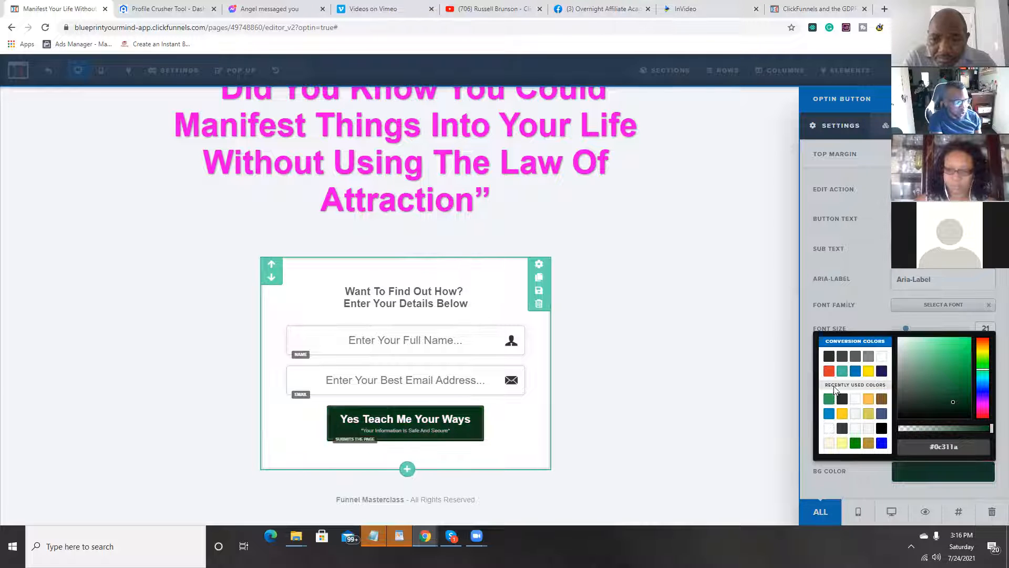
{"action": "left_click", "coordinate": [983, 409]}
{"action": "left_click_drag", "start_coordinate": [956, 401], "coordinate": [967, 344]}
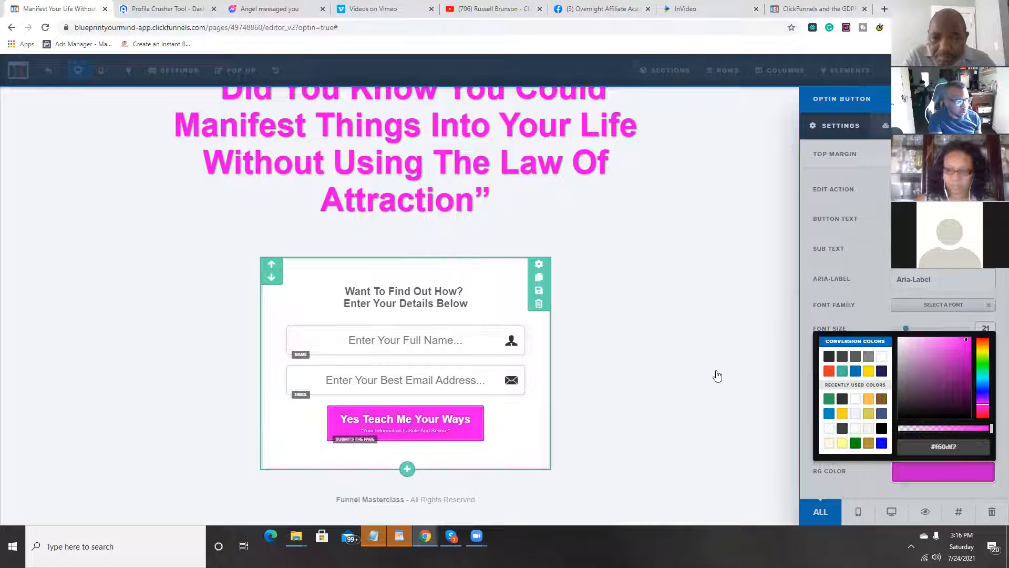
{"action": "left_click", "coordinate": [755, 403]}
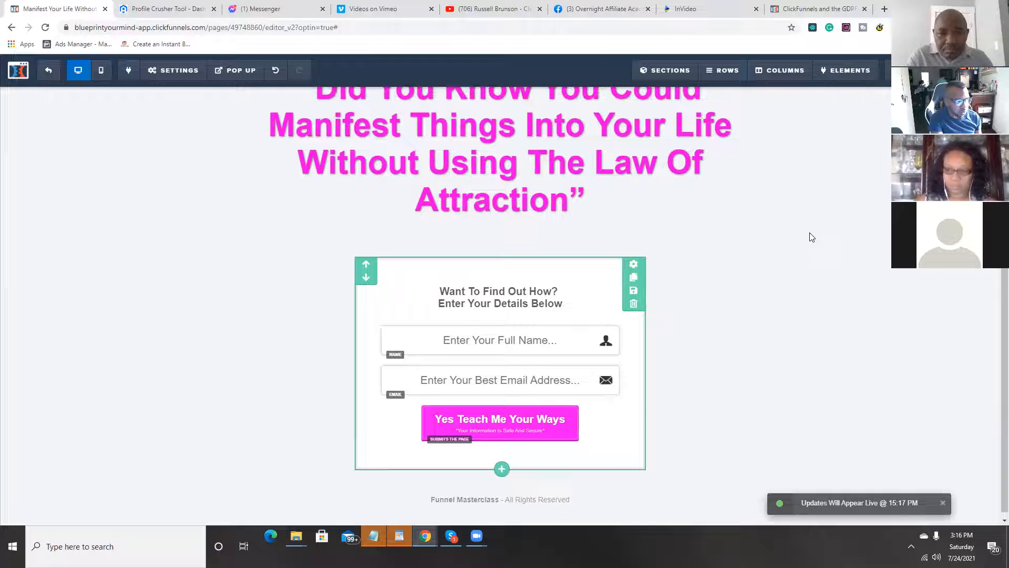
{"action": "scroll", "coordinate": [723, 269], "scroll_direction": "up", "scroll_amount": 2}
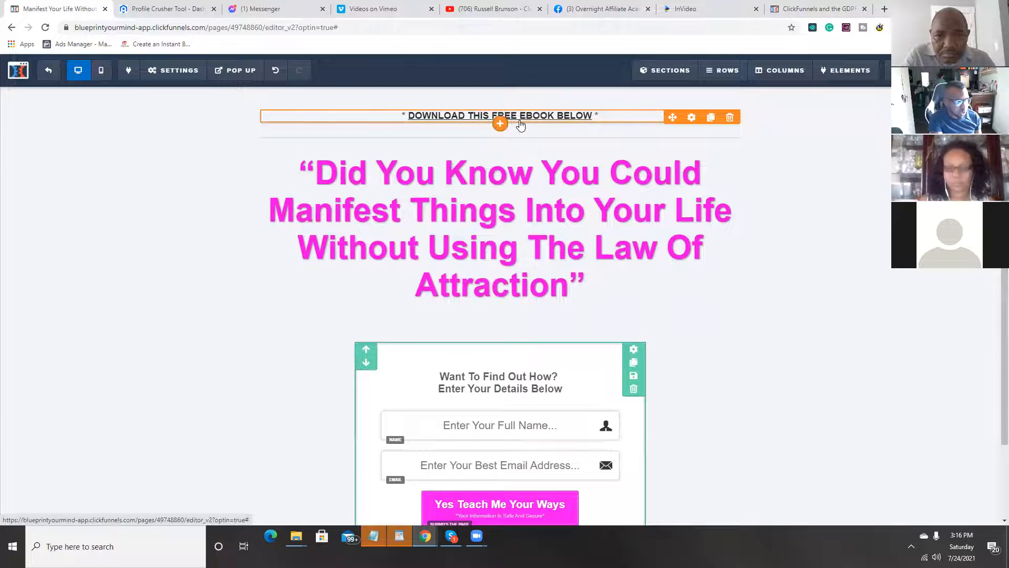
{"action": "scroll", "coordinate": [780, 295], "scroll_direction": "down", "scroll_amount": 2}
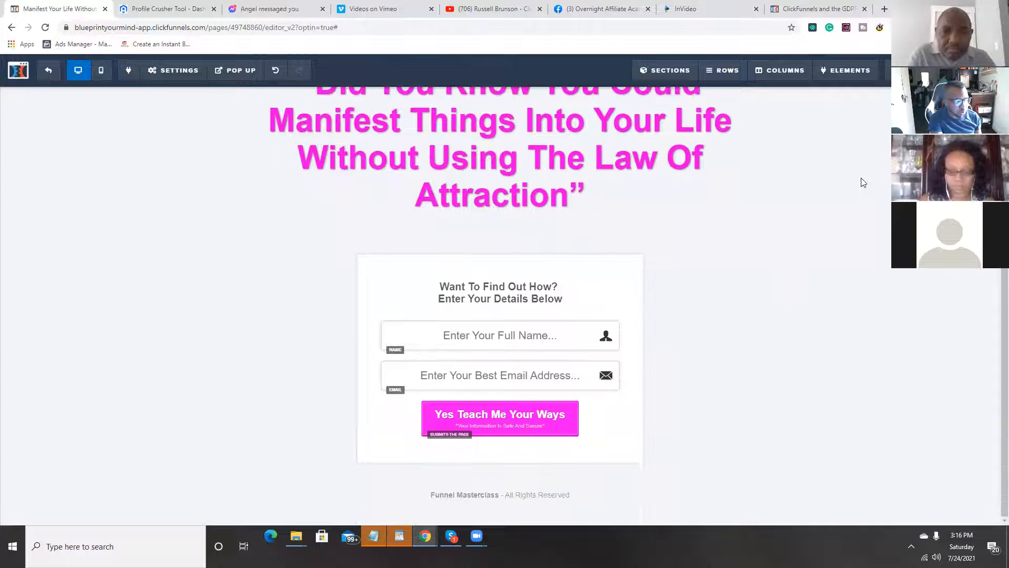
Step: Add a video element directly below the pink headline
{"action": "scroll", "coordinate": [799, 268], "scroll_direction": "up", "scroll_amount": 2}
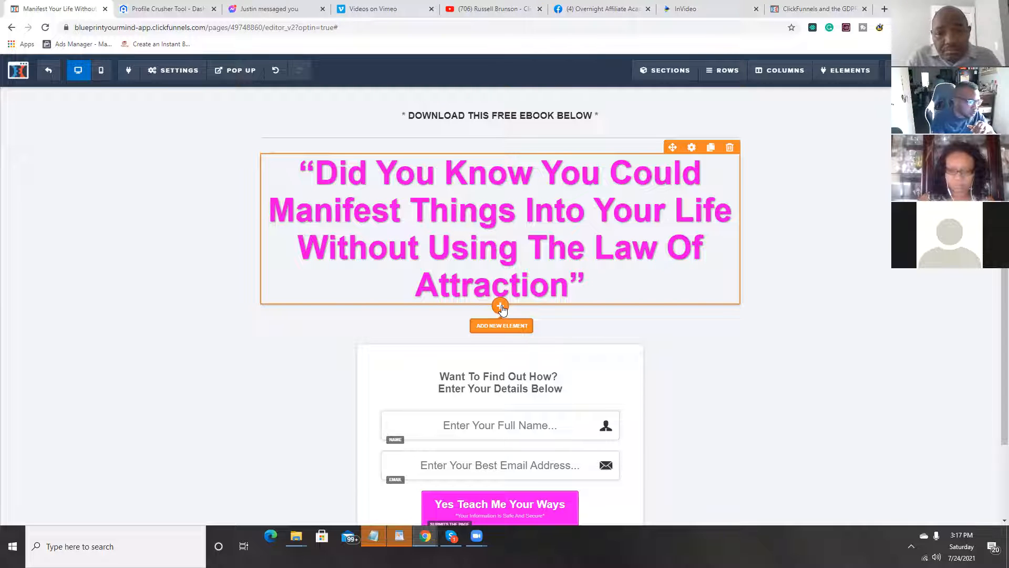
{"action": "left_click", "coordinate": [501, 307]}
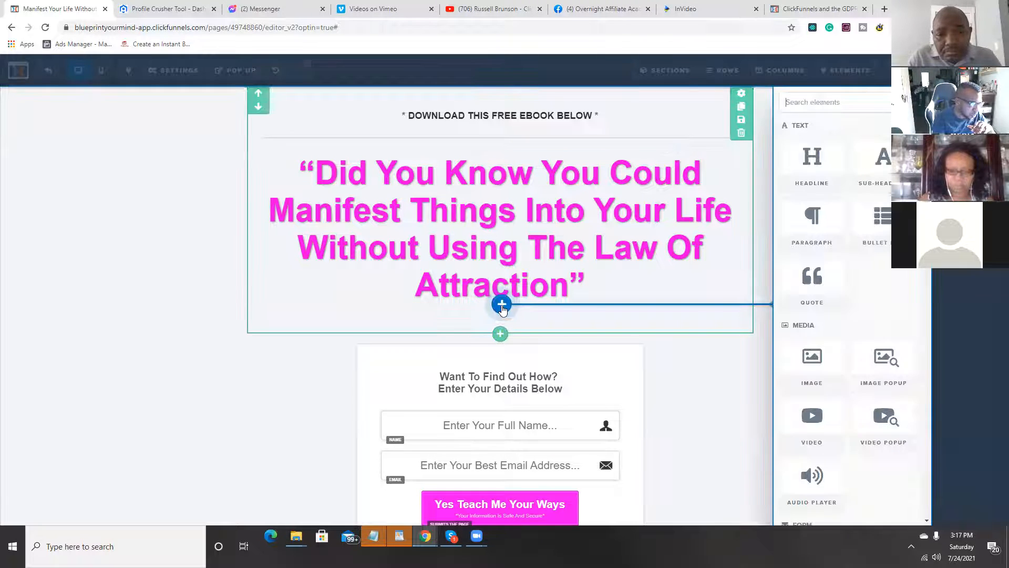
{"action": "scroll", "coordinate": [862, 169], "scroll_direction": "down", "scroll_amount": 6}
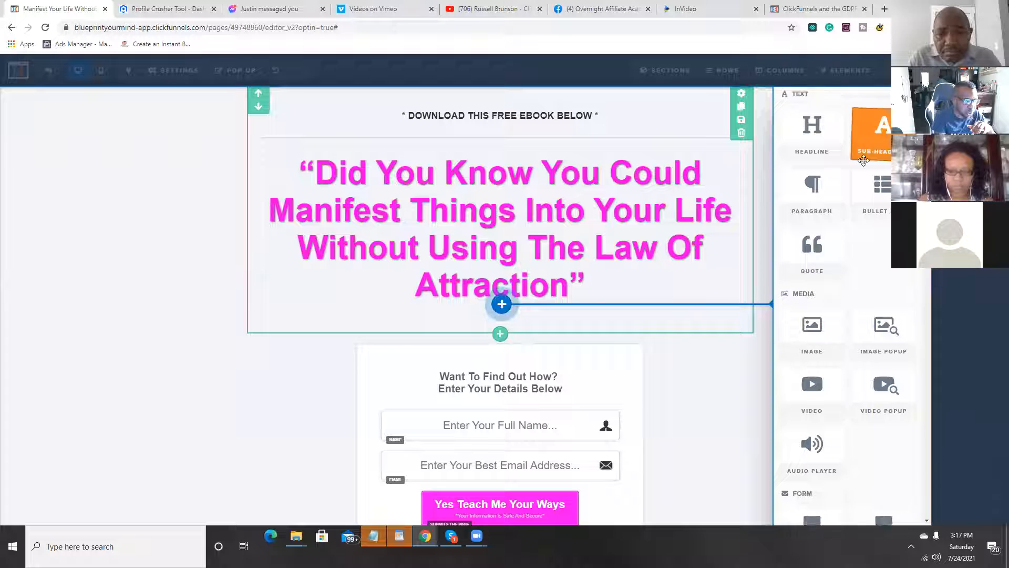
{"action": "scroll", "coordinate": [860, 171], "scroll_direction": "down", "scroll_amount": 3}
{"action": "scroll", "coordinate": [841, 220], "scroll_direction": "up", "scroll_amount": 6}
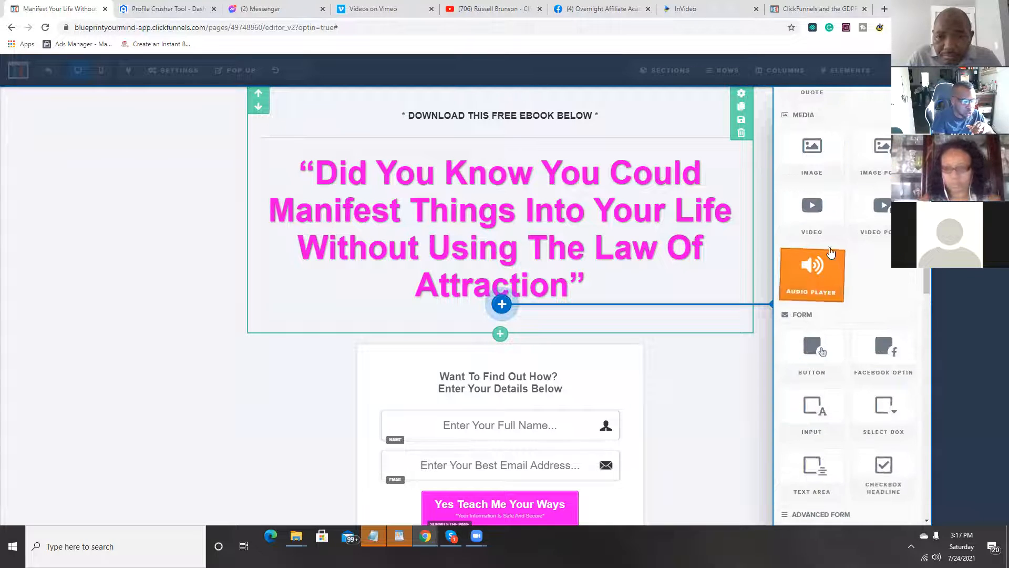
{"action": "left_click", "coordinate": [815, 223]}
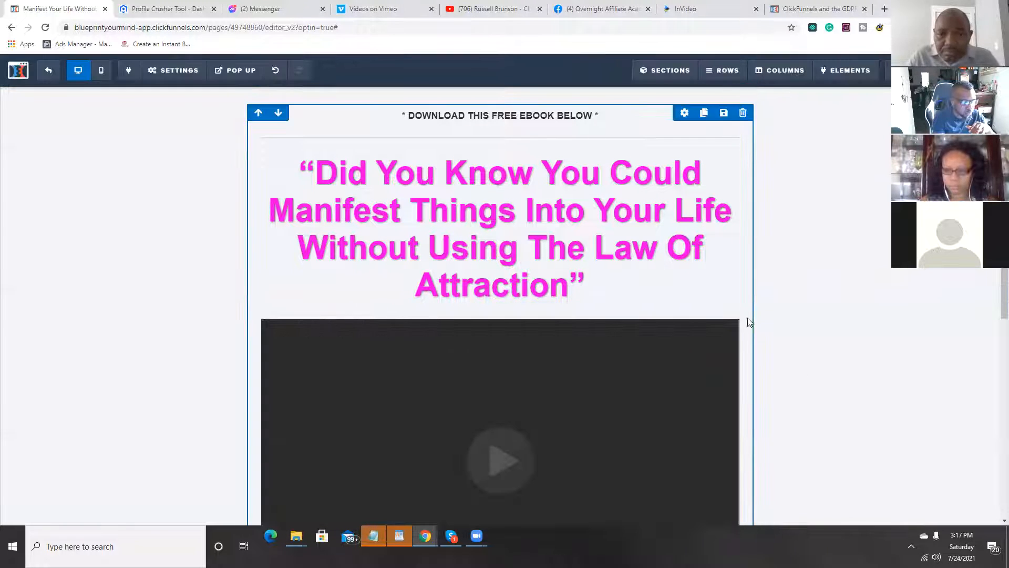
Step: Delete the video element below the headline and confirm the deletion
{"action": "scroll", "coordinate": [752, 297], "scroll_direction": "down", "scroll_amount": 4}
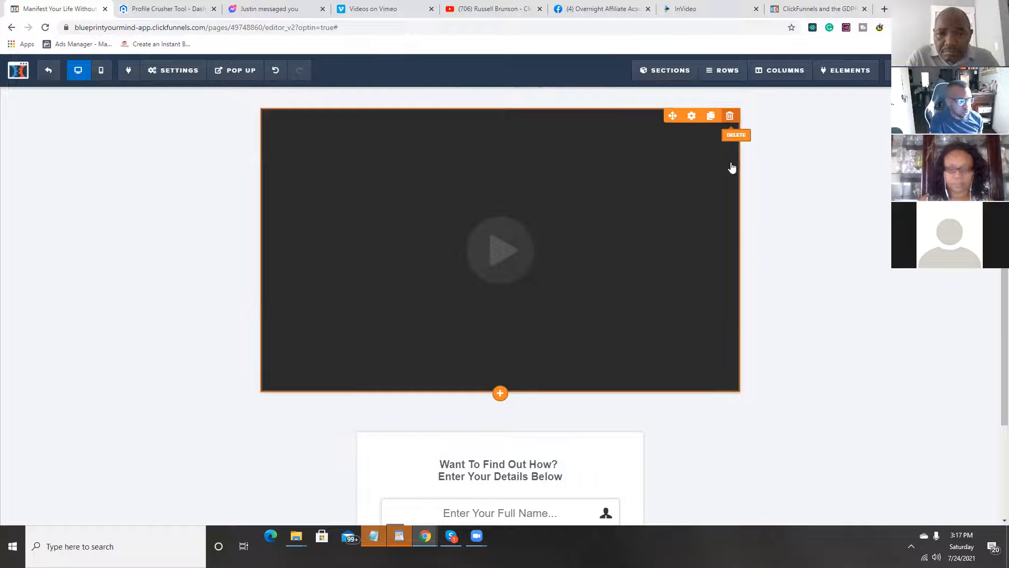
{"action": "left_click", "coordinate": [730, 120]}
{"action": "left_click", "coordinate": [555, 87]}
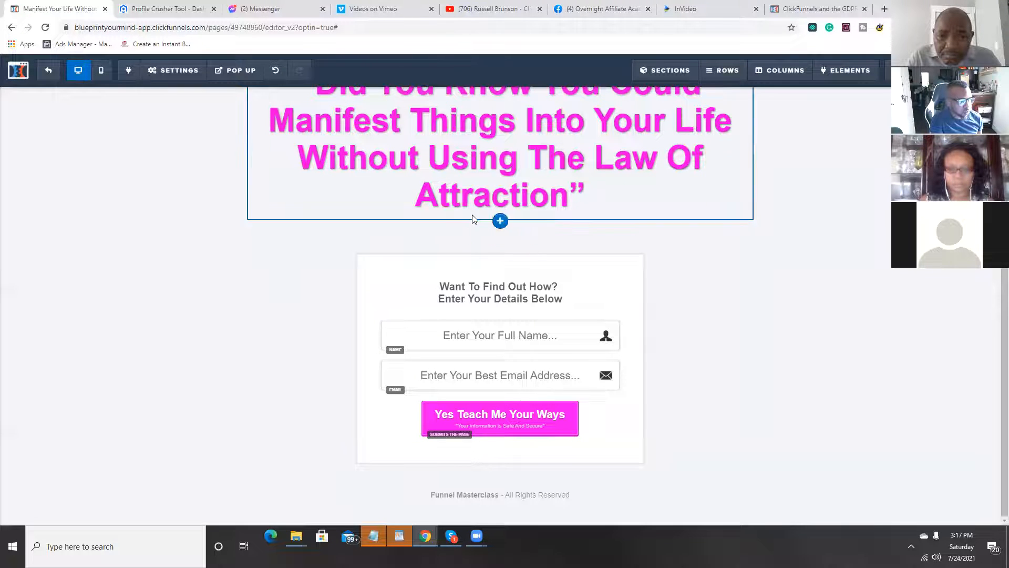
Step: Insert a one-column row beneath the headline and browse the elements available for it without adding one
{"action": "left_click", "coordinate": [500, 222]}
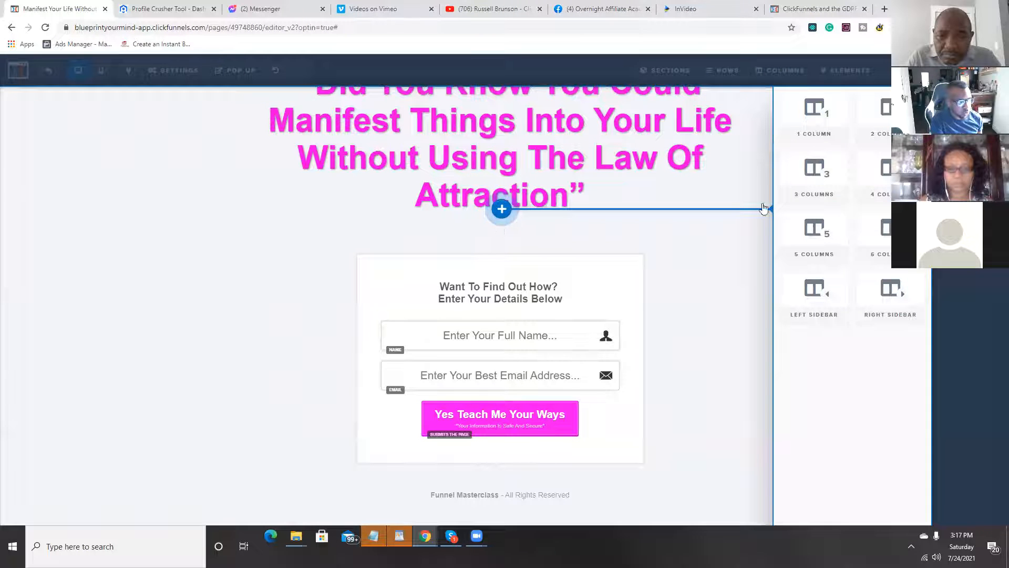
{"action": "left_click", "coordinate": [811, 133]}
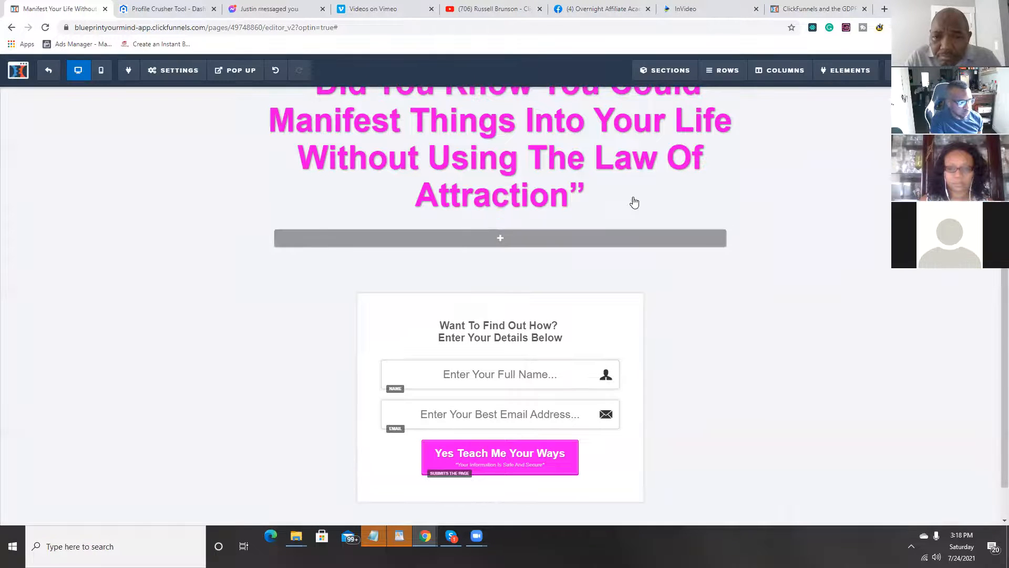
{"action": "left_click", "coordinate": [524, 241]}
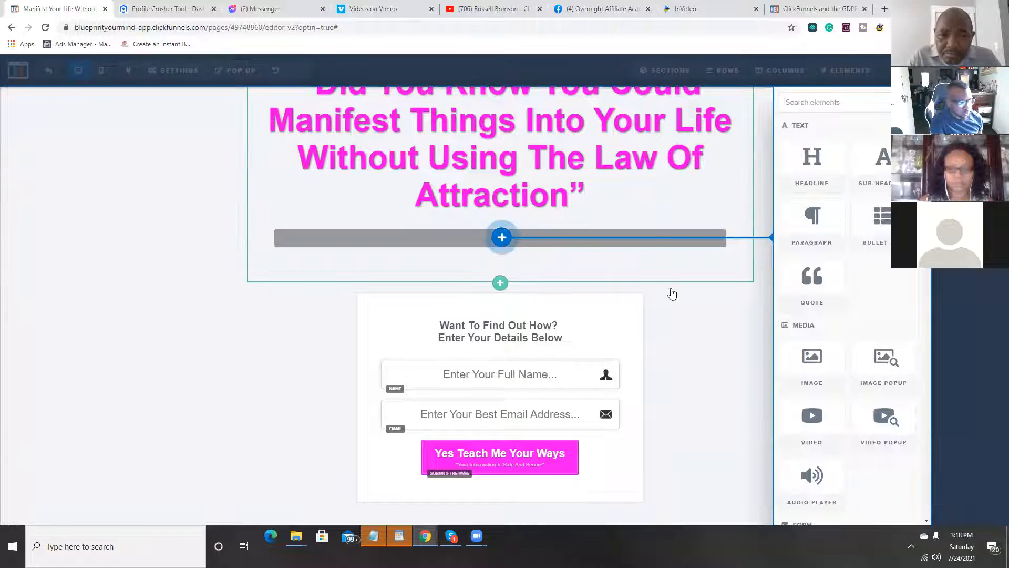
{"action": "scroll", "coordinate": [873, 310], "scroll_direction": "down", "scroll_amount": 2}
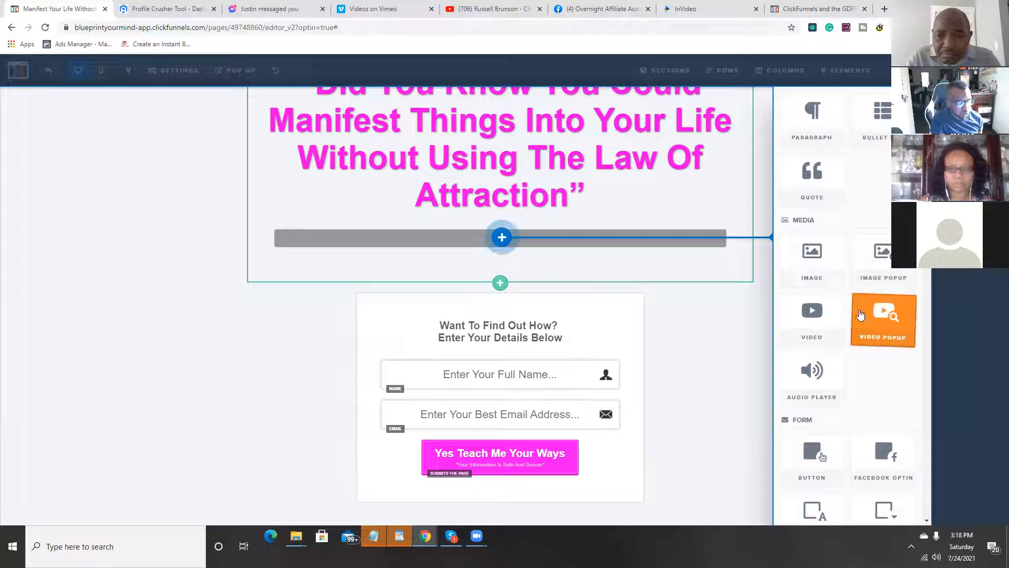
{"action": "left_click", "coordinate": [490, 215]}
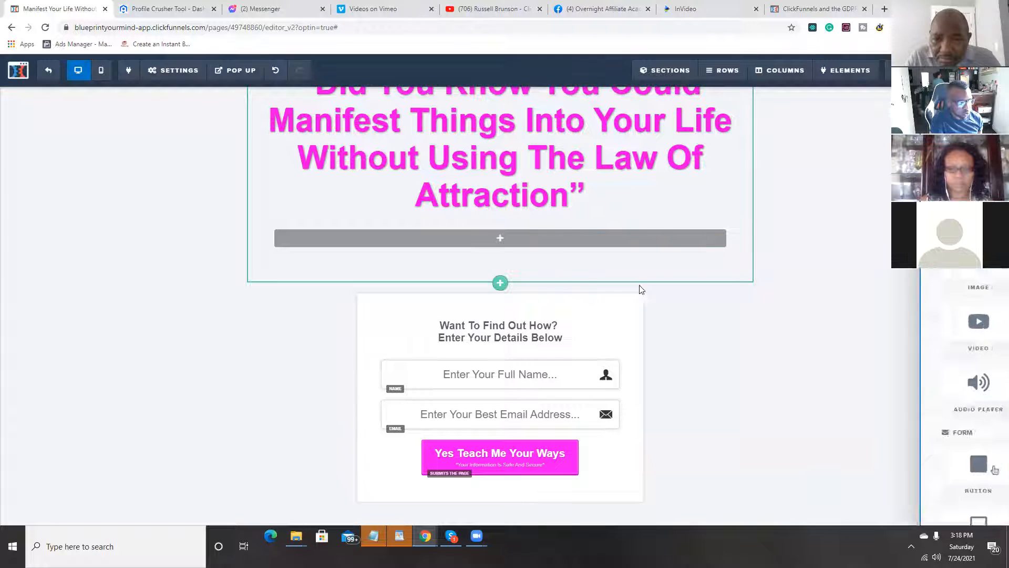
Step: Delete the empty one-column row below the headline and confirm the deletion
{"action": "left_click", "coordinate": [735, 211]}
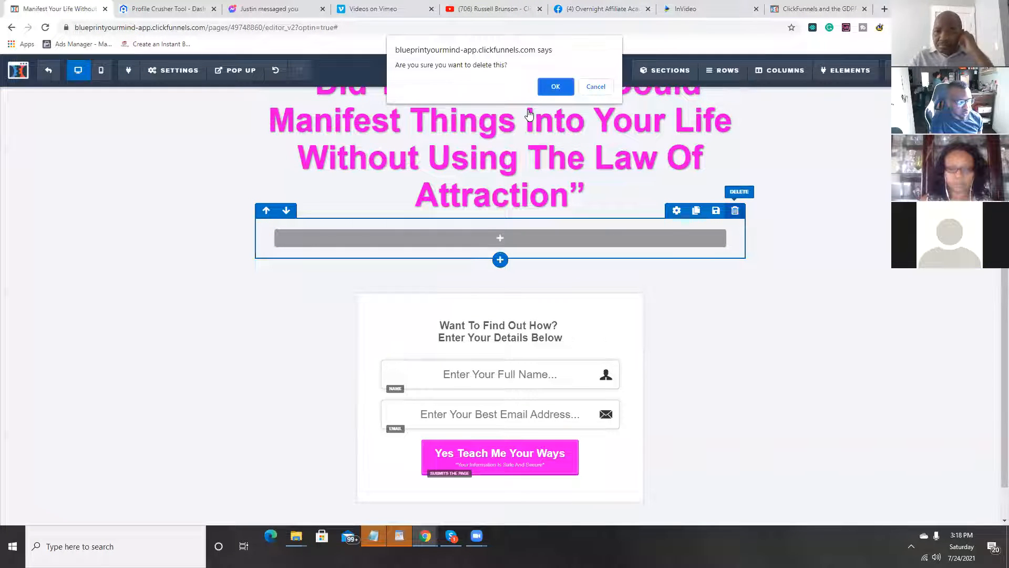
{"action": "key", "text": "Return"}
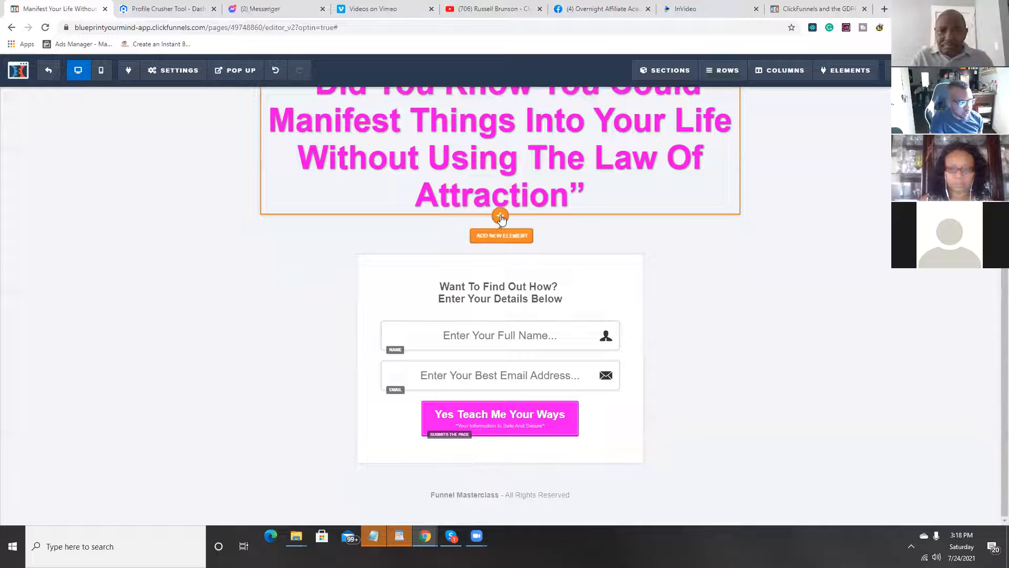
Step: Open the element choices for adding a new element directly below the headline
{"action": "left_click", "coordinate": [500, 217]}
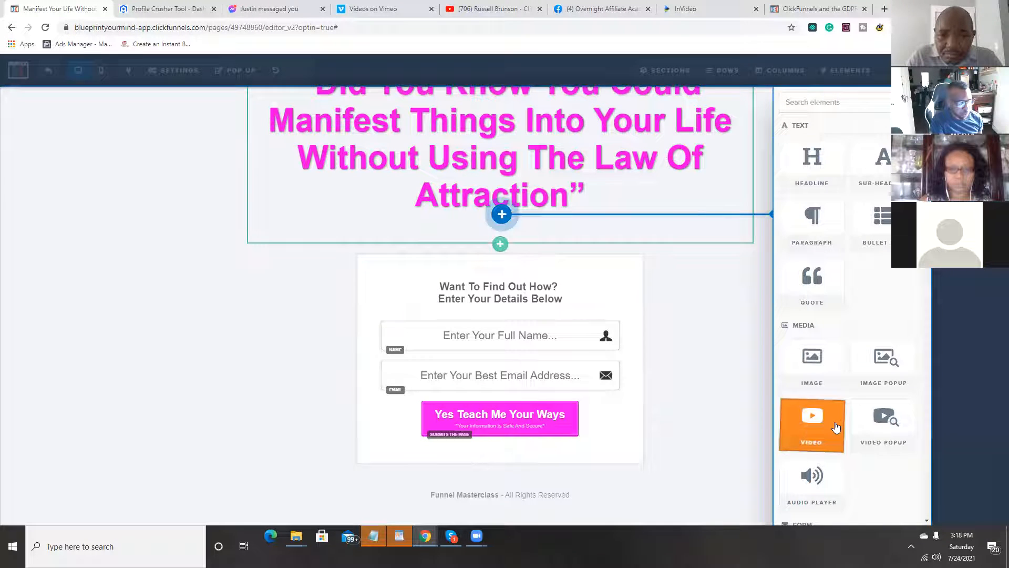
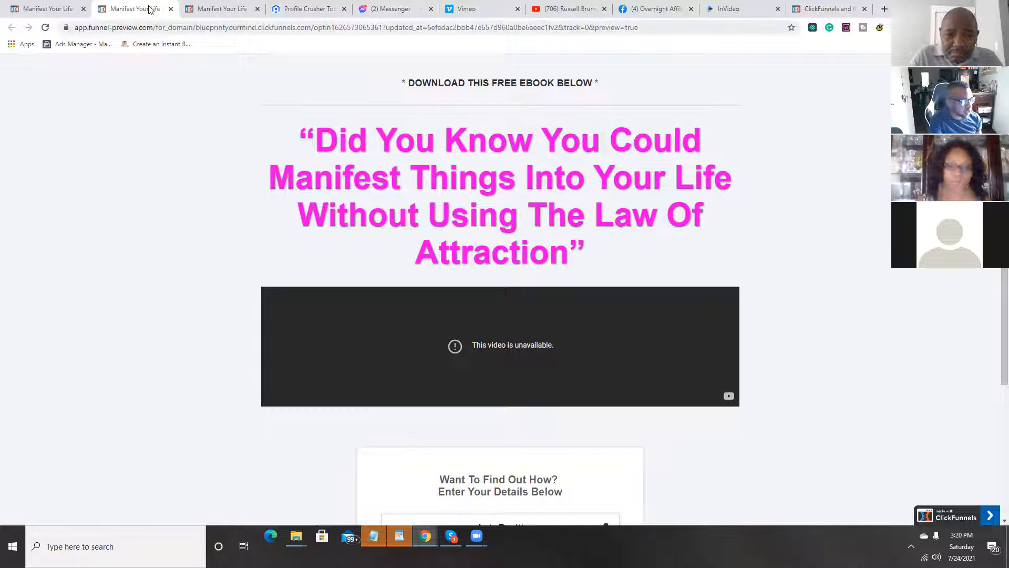
Step: Close the page preview tabs and delete the video element below the opt-in page's headline, confirming the deletion
{"action": "left_click", "coordinate": [171, 8]}
{"action": "left_click", "coordinate": [190, 9]}
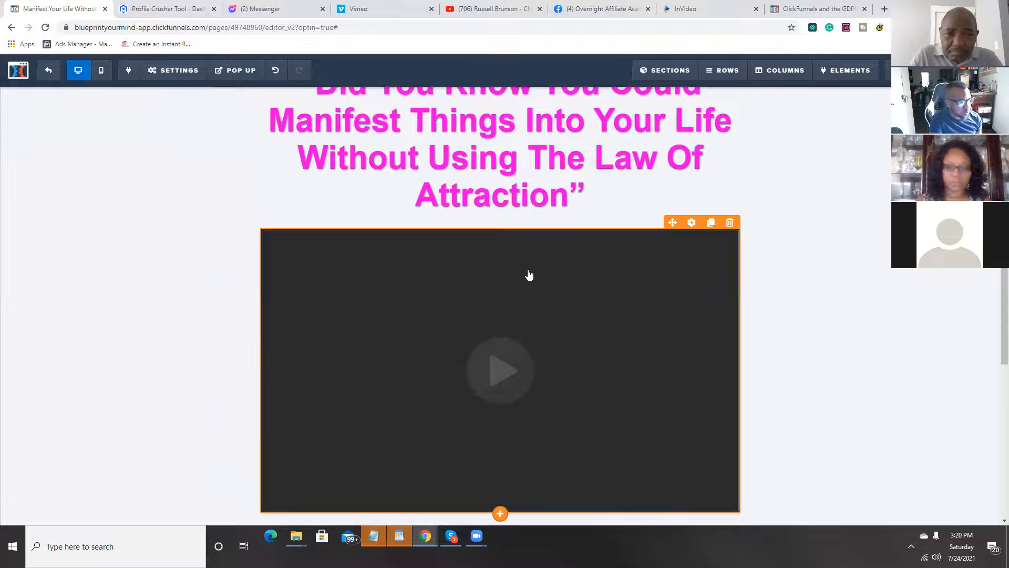
{"action": "left_click", "coordinate": [730, 223]}
{"action": "left_click", "coordinate": [548, 85]}
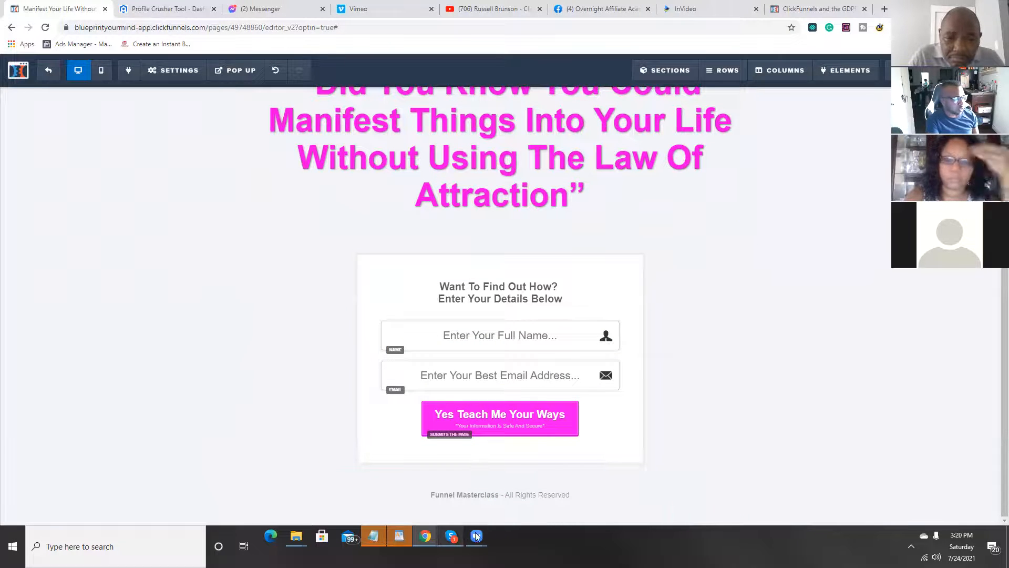
{"action": "mouse_move", "coordinate": [480, 541]}
{"action": "left_click", "coordinate": [421, 507]}
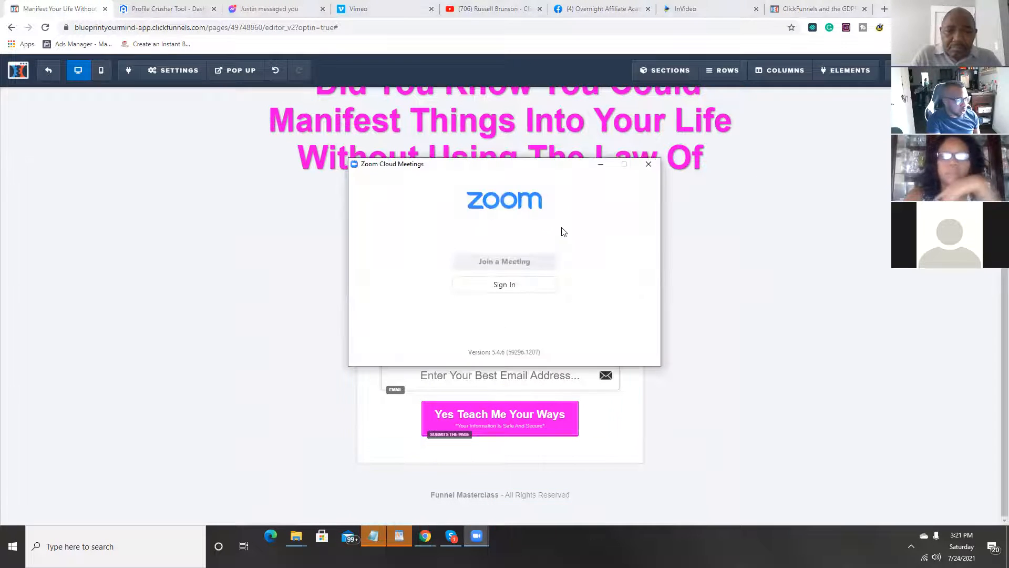
{"action": "left_click", "coordinate": [601, 164]}
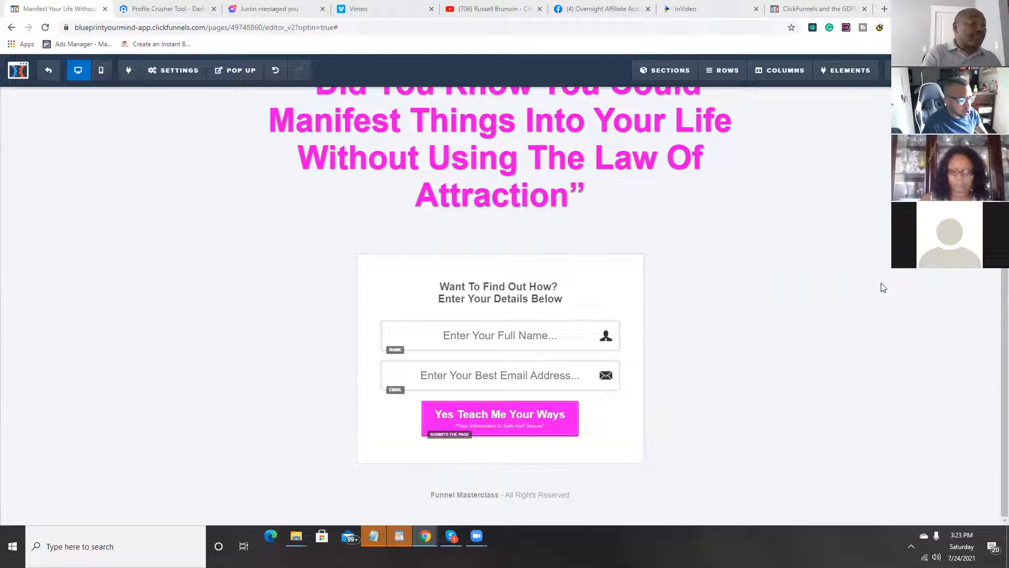
{"action": "scroll", "coordinate": [883, 287], "scroll_direction": "up", "scroll_amount": 2}
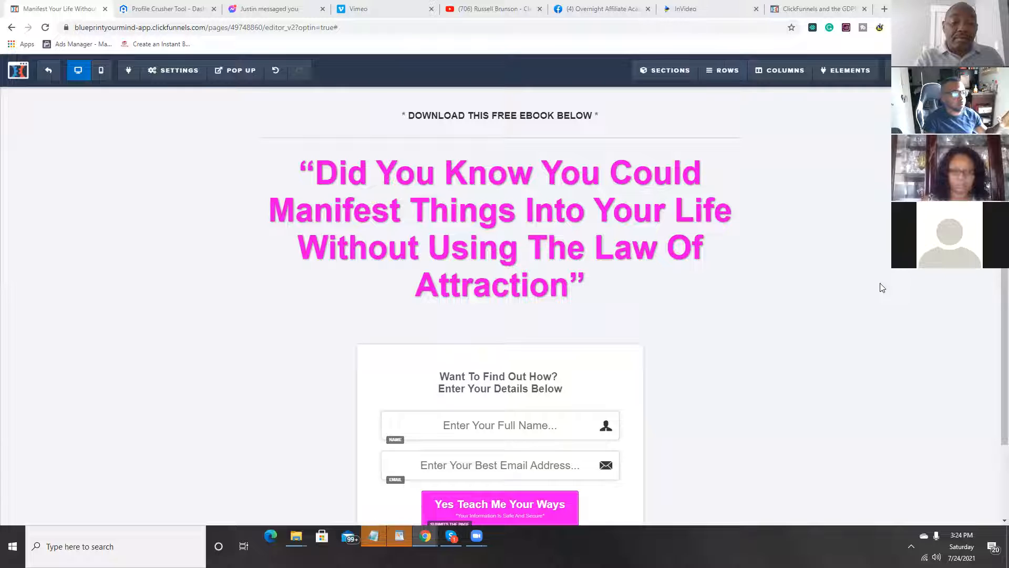
{"action": "left_click", "coordinate": [617, 253]}
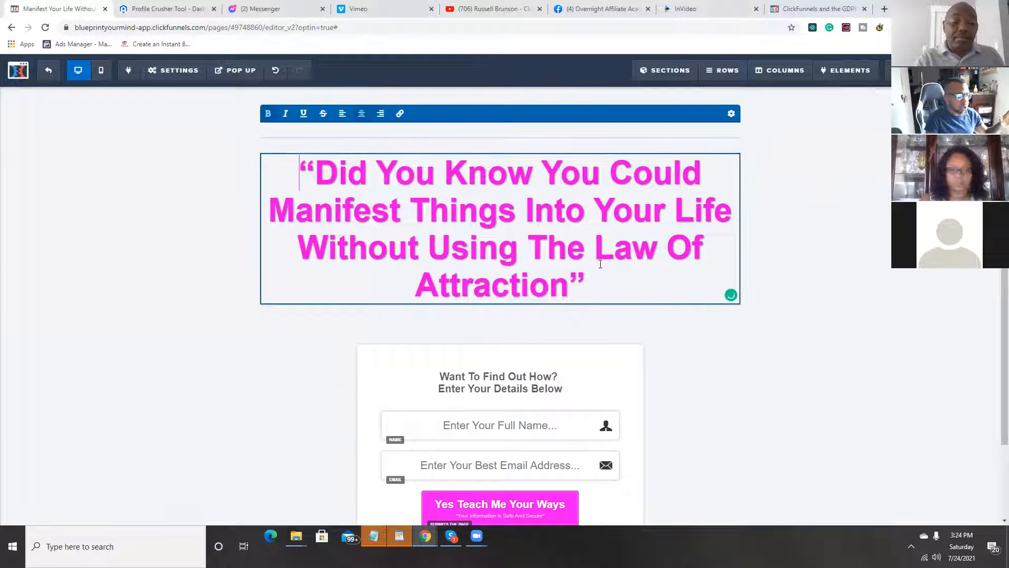
{"action": "left_click", "coordinate": [556, 116]}
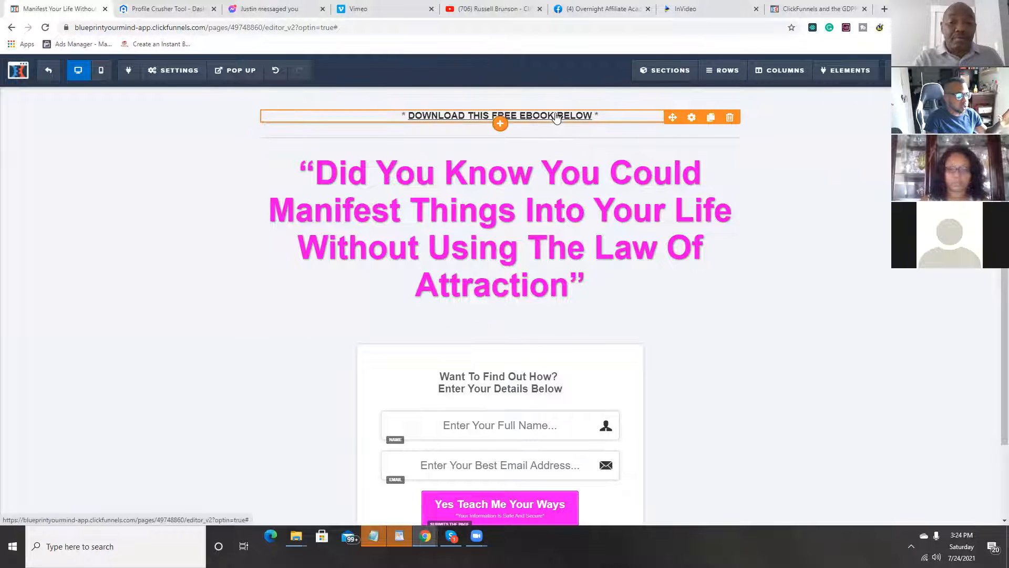
Step: Show the opt-in page's empty pop-up and close it without editing it
{"action": "scroll", "coordinate": [652, 301], "scroll_direction": "down", "scroll_amount": 2}
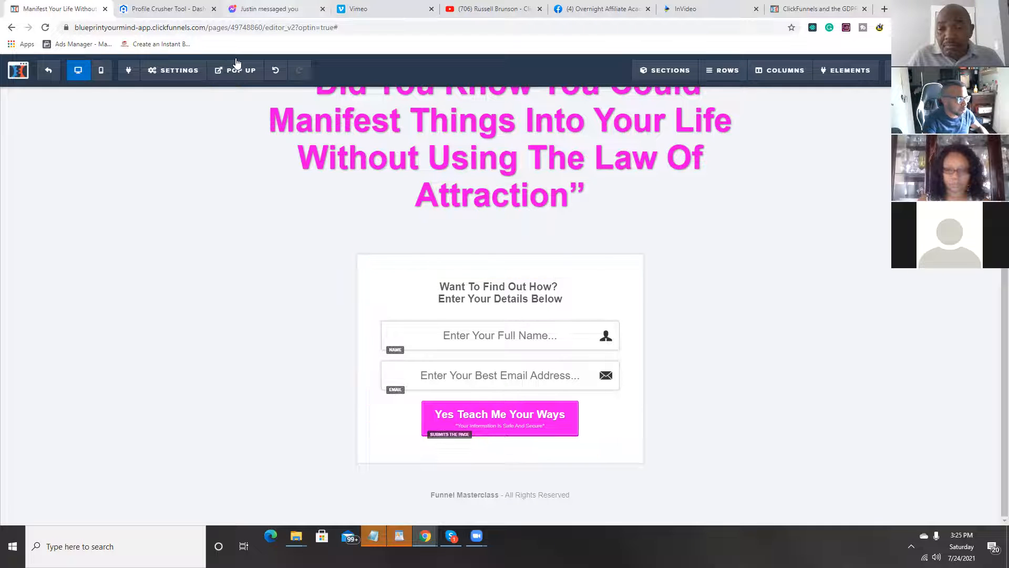
{"action": "left_click", "coordinate": [242, 92]}
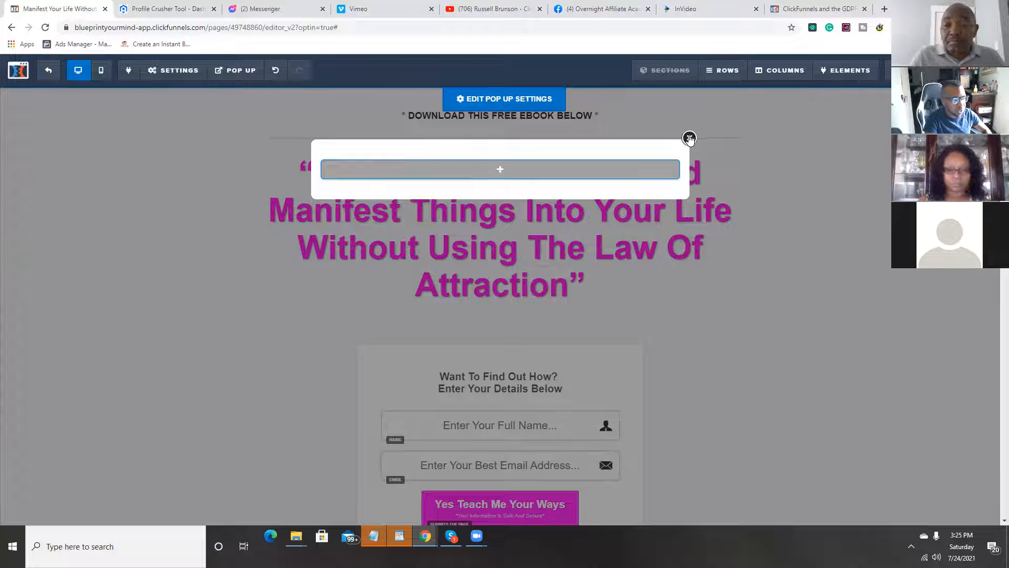
{"action": "left_click", "coordinate": [689, 137]}
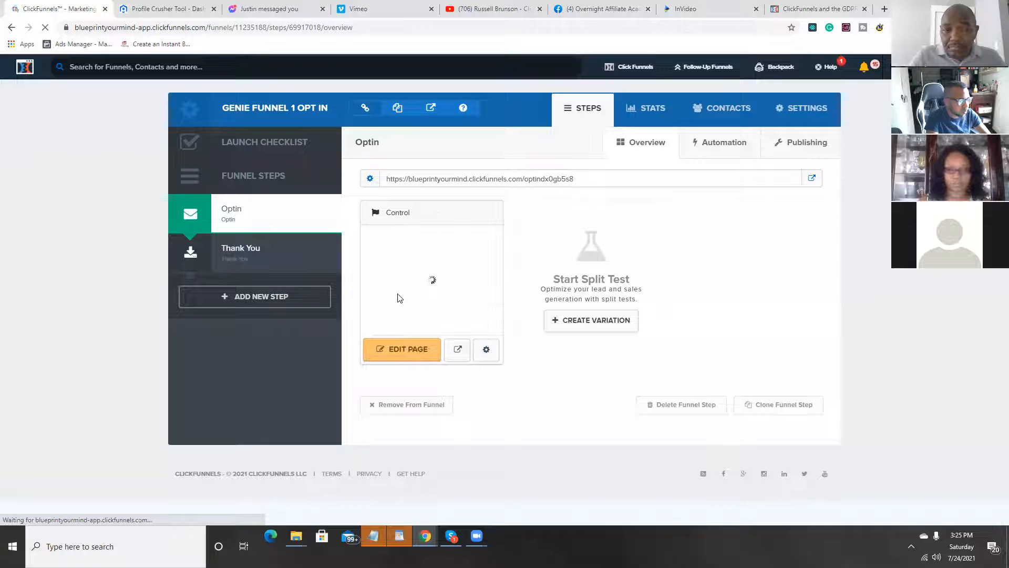
Step: Open the page of the funnel's Thank You step for editing
{"action": "left_click", "coordinate": [260, 263]}
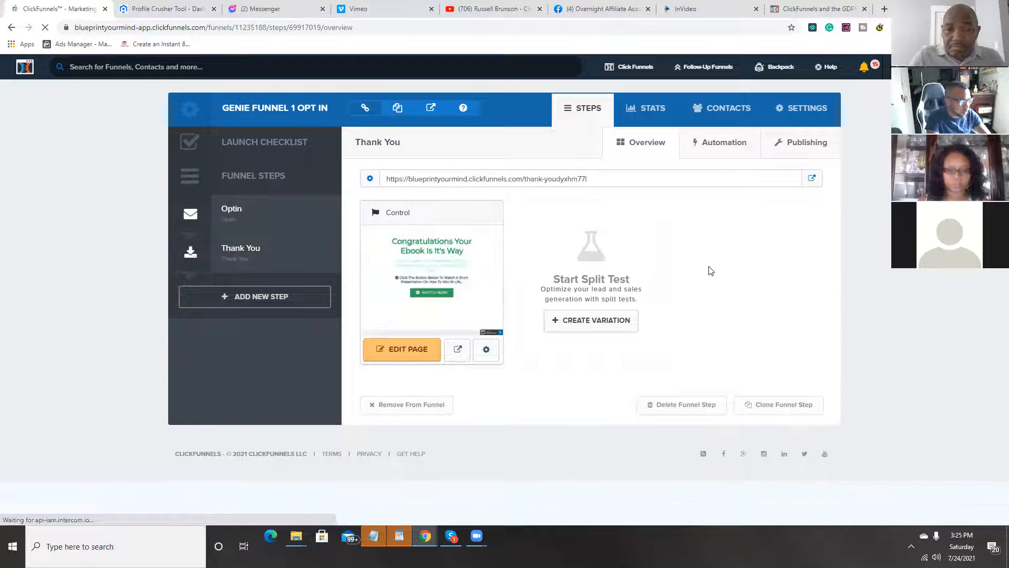
{"action": "left_click", "coordinate": [387, 357]}
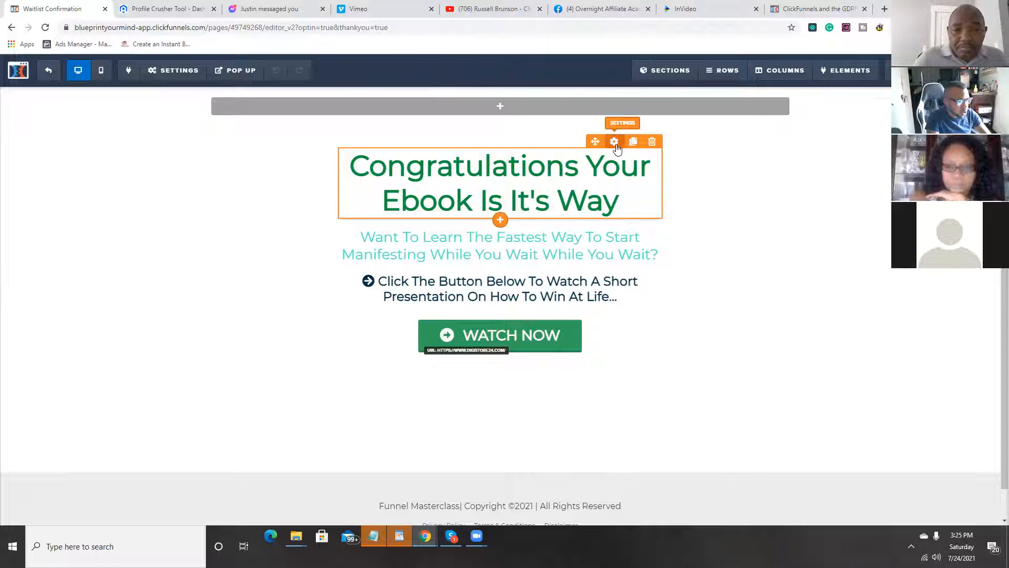
Step: Reword the Thank You page's headline to "Congratulations Your Ebook Should Arrive Shortly"
{"action": "left_click", "coordinate": [604, 200]}
{"action": "left_click_drag", "start_coordinate": [620, 203], "coordinate": [591, 171]}
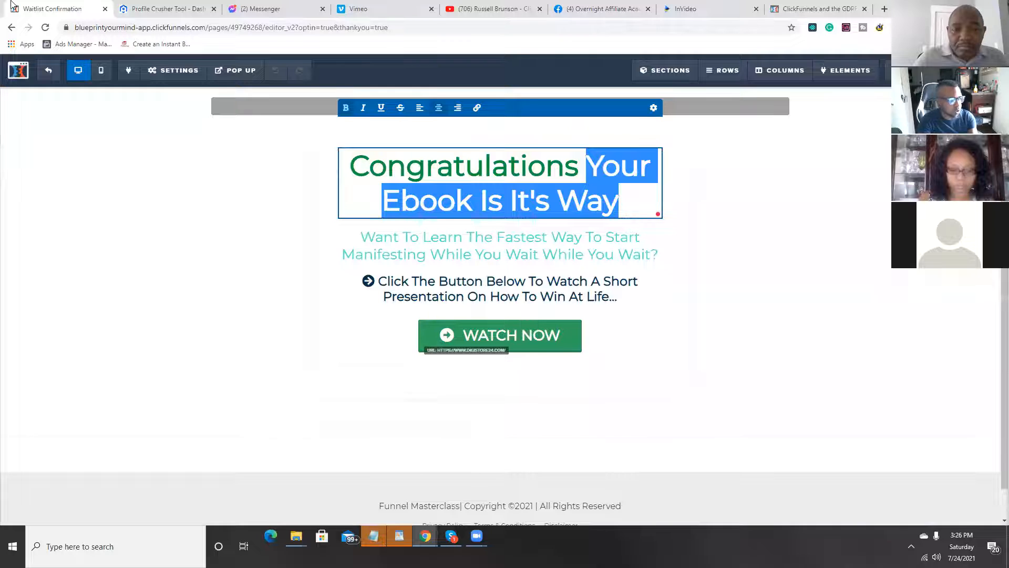
{"action": "key", "text": "BackSpace"}
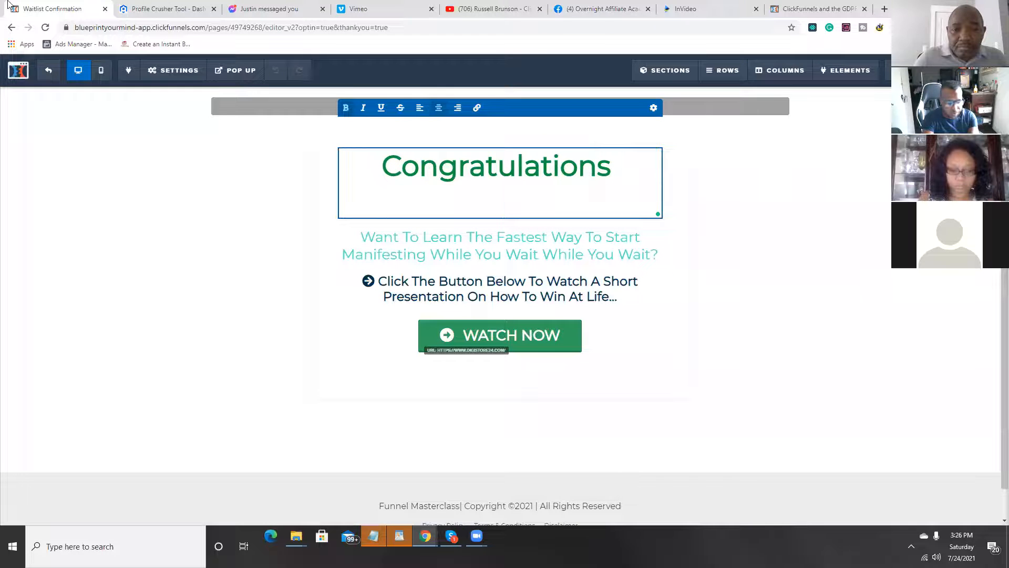
{"action": "type", "text": "Yo"}
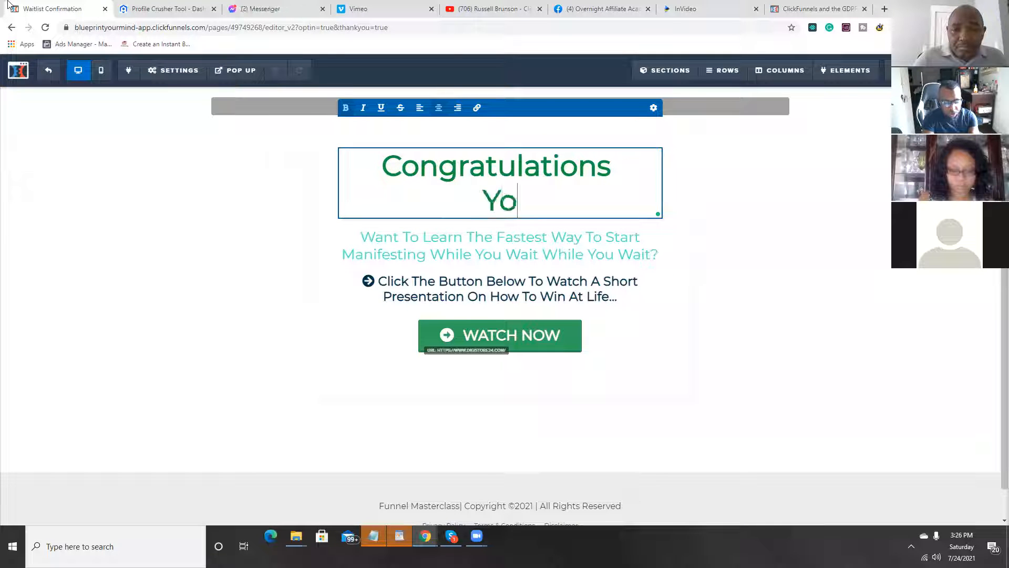
{"action": "type", "text": "ur eboo"}
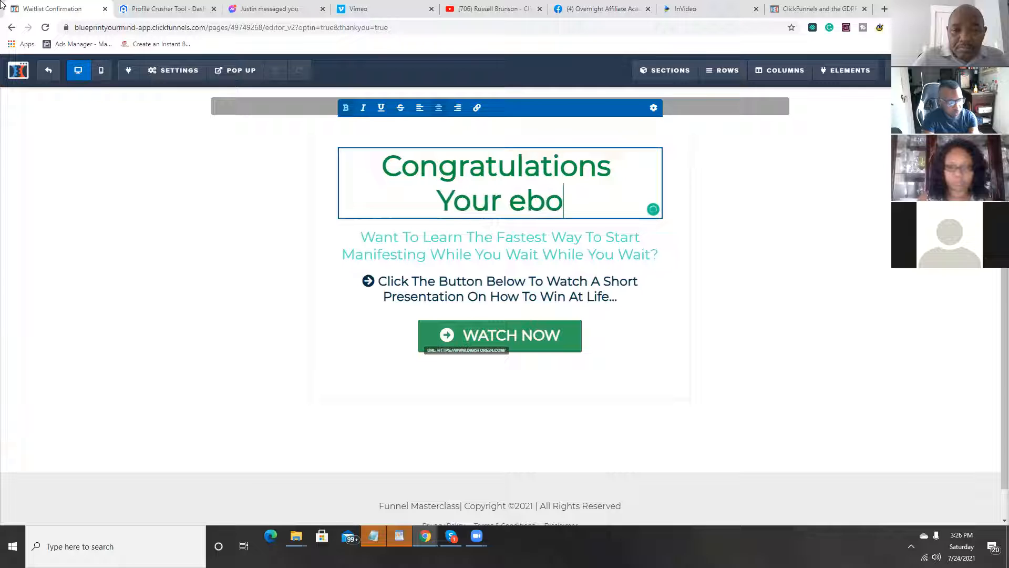
{"action": "key", "text": "BackSpace"}
{"action": "key", "text": "BackSpace"}
{"action": "key", "text": "BackSpace"}
{"action": "key", "text": "BackSpace"}
{"action": "type", "text": "E"}
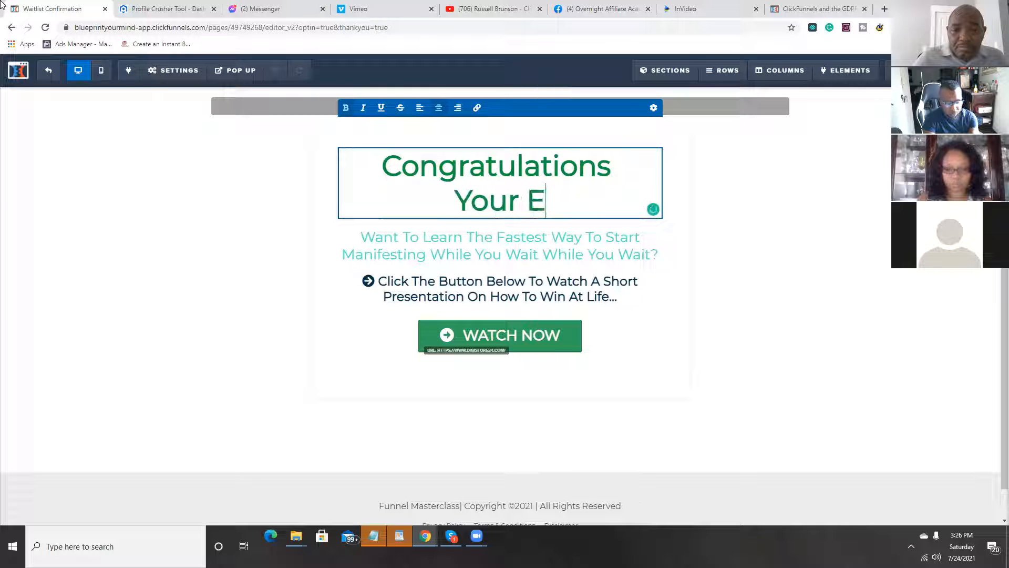
{"action": "type", "text": "book Shou"}
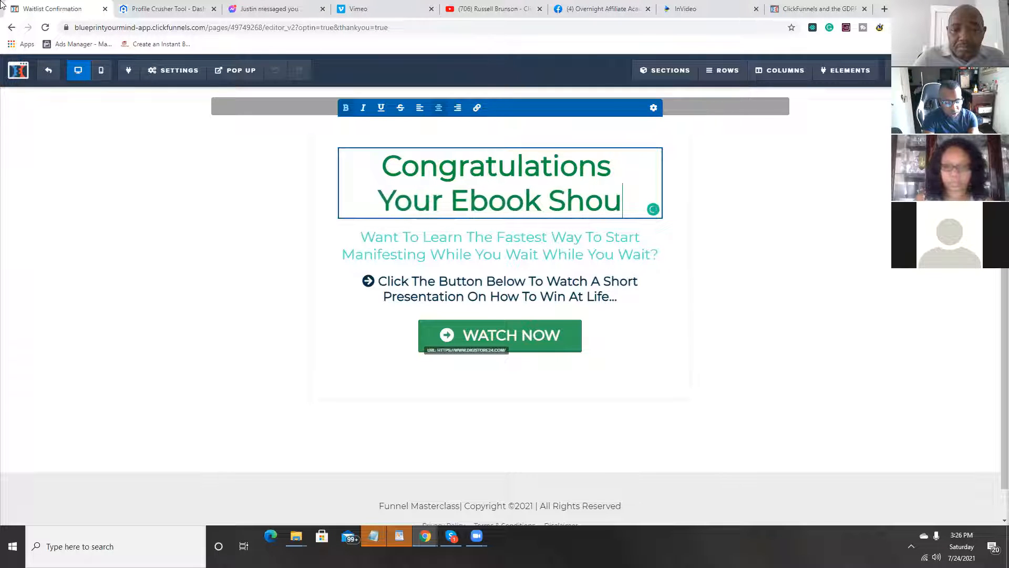
{"action": "type", "text": "ld Arrive"}
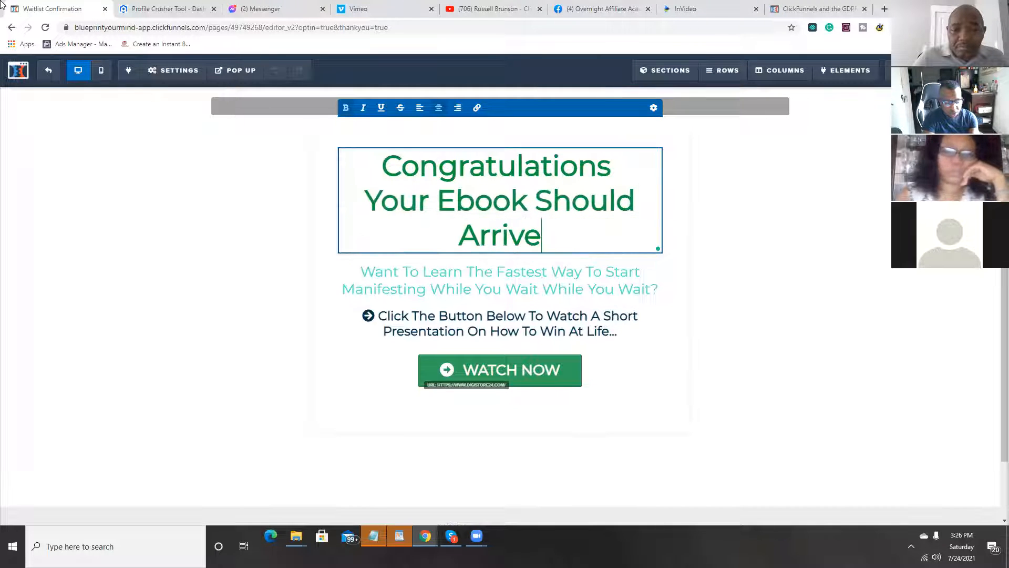
{"action": "type", "text": " Shortly"}
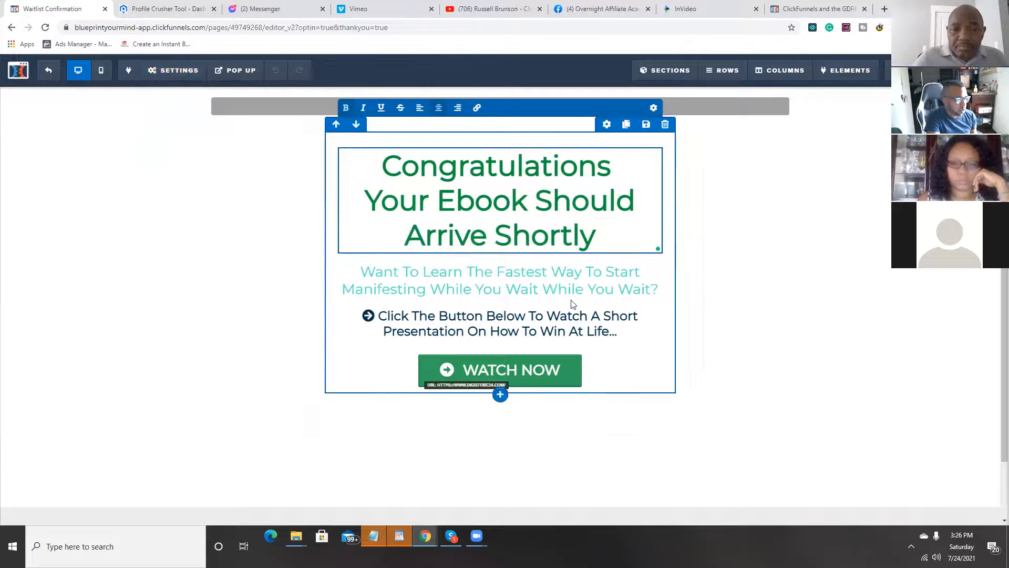
Step: Remove the duplicate "While You Wait" and the extra space from the sub-headline so it ends "Manifesting While You Wait?"
{"action": "left_click", "coordinate": [421, 279]}
{"action": "left_click", "coordinate": [417, 286]}
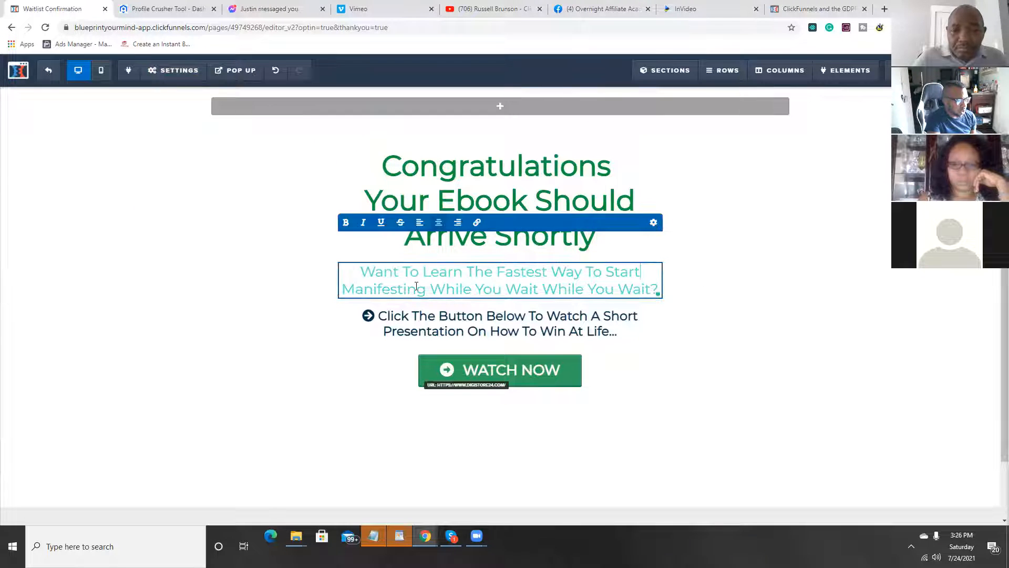
{"action": "left_click_drag", "start_coordinate": [361, 272], "coordinate": [439, 287]}
{"action": "left_click", "coordinate": [542, 288]}
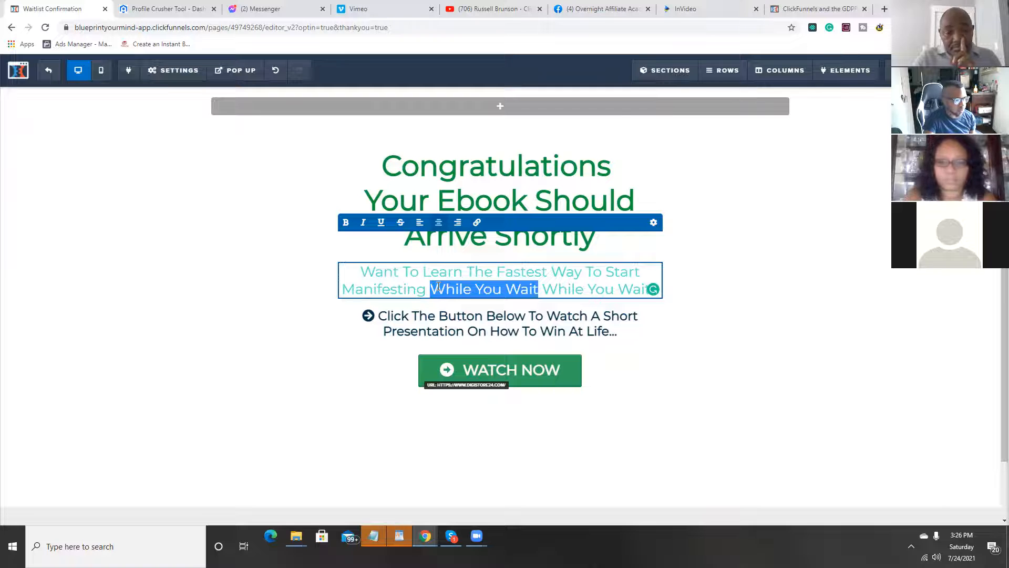
{"action": "key", "text": "BackSpace"}
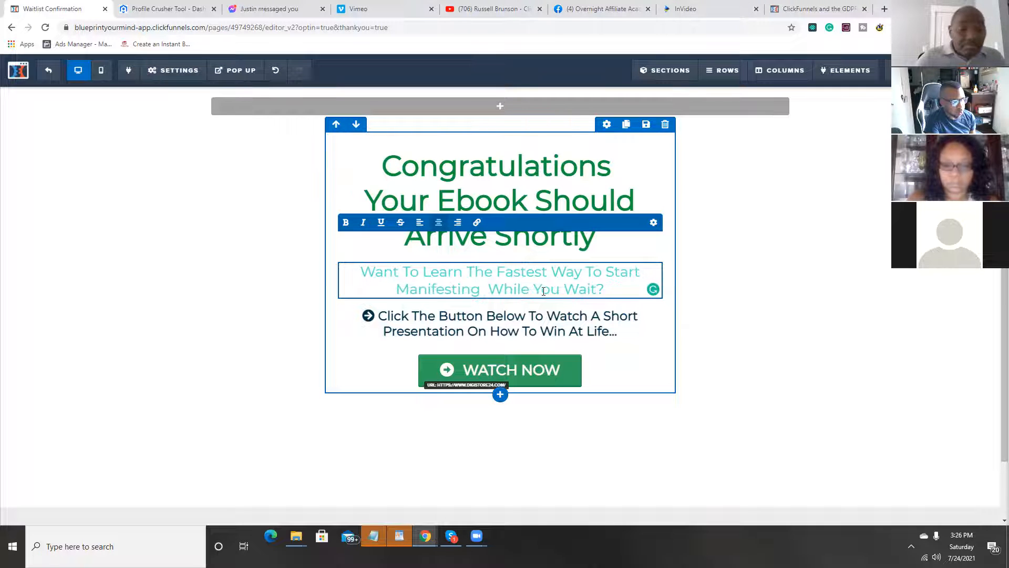
{"action": "key", "text": "BackSpace"}
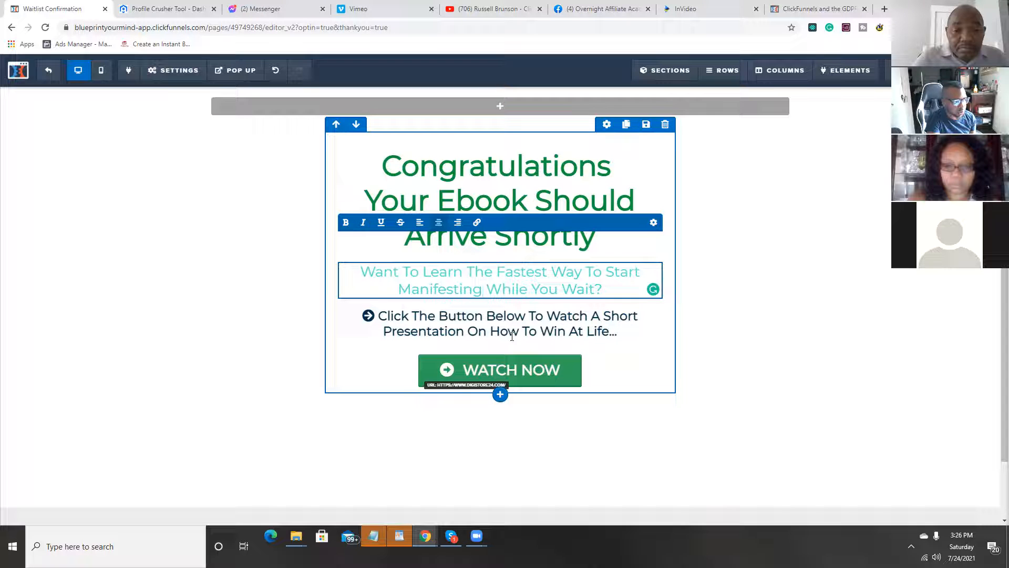
{"action": "left_click", "coordinate": [626, 337]}
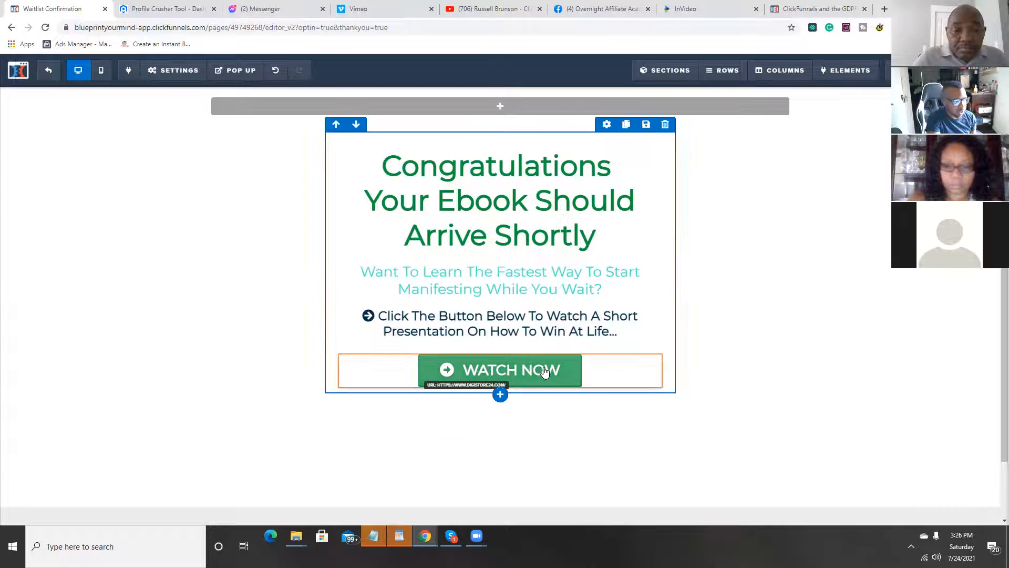
Step: Examine the Watch Now button's settings and the website URL its action links to, and close them without changes
{"action": "mouse_move", "coordinate": [545, 373]}
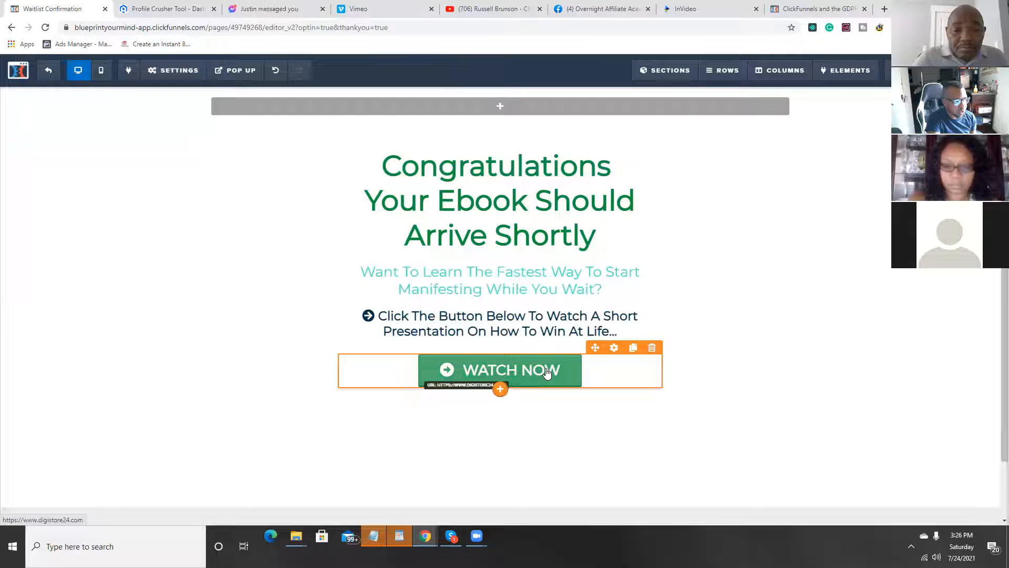
{"action": "left_click", "coordinate": [402, 458]}
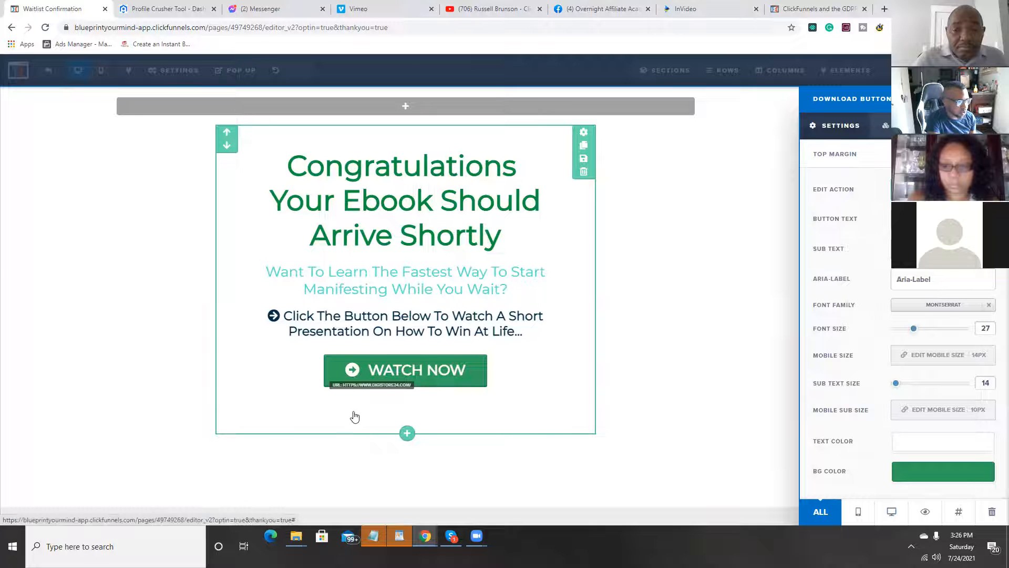
{"action": "left_click", "coordinate": [376, 379]}
{"action": "left_click", "coordinate": [467, 375]}
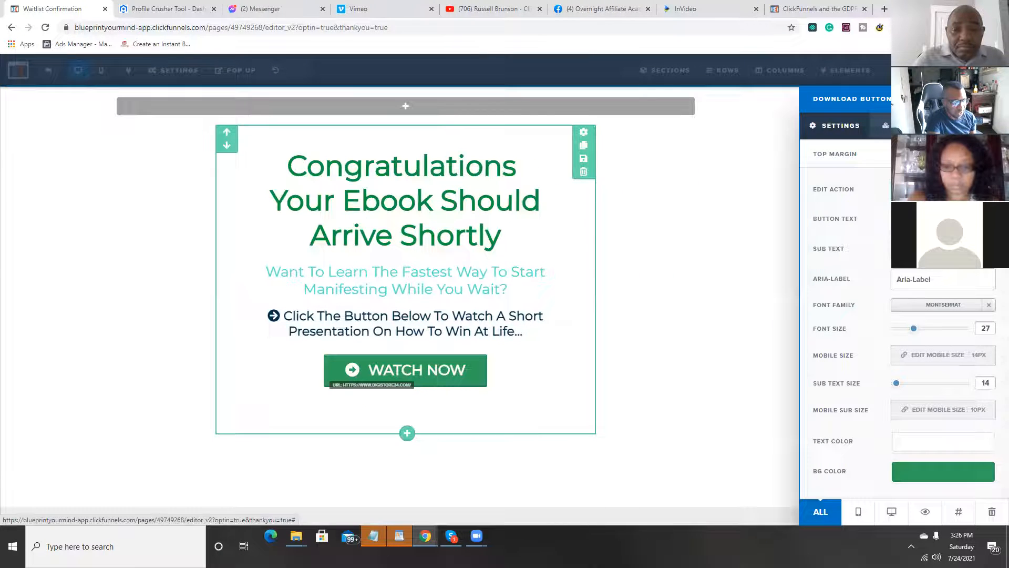
{"action": "left_click", "coordinate": [942, 189]}
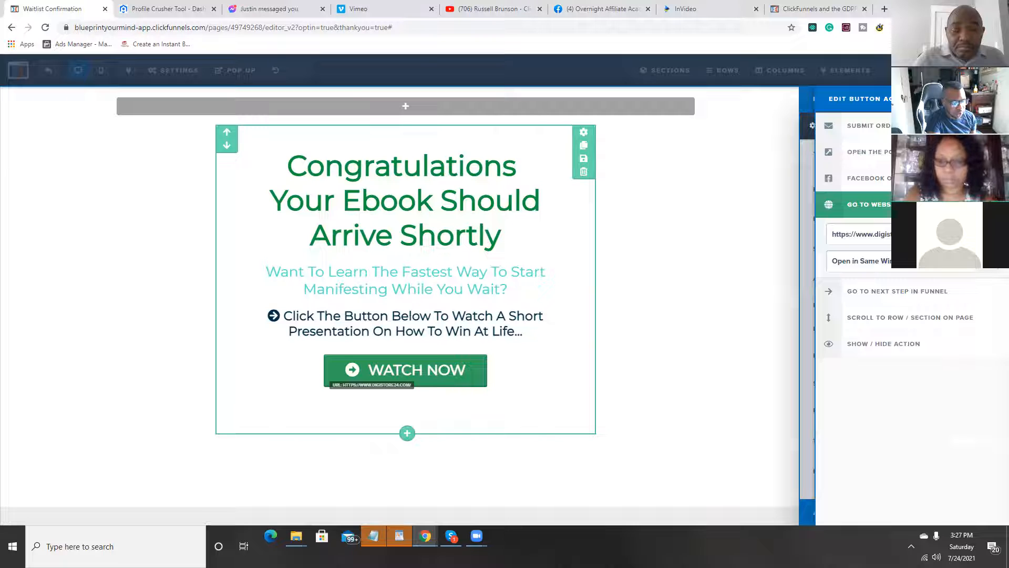
{"action": "left_click_drag", "start_coordinate": [939, 235], "coordinate": [806, 251]}
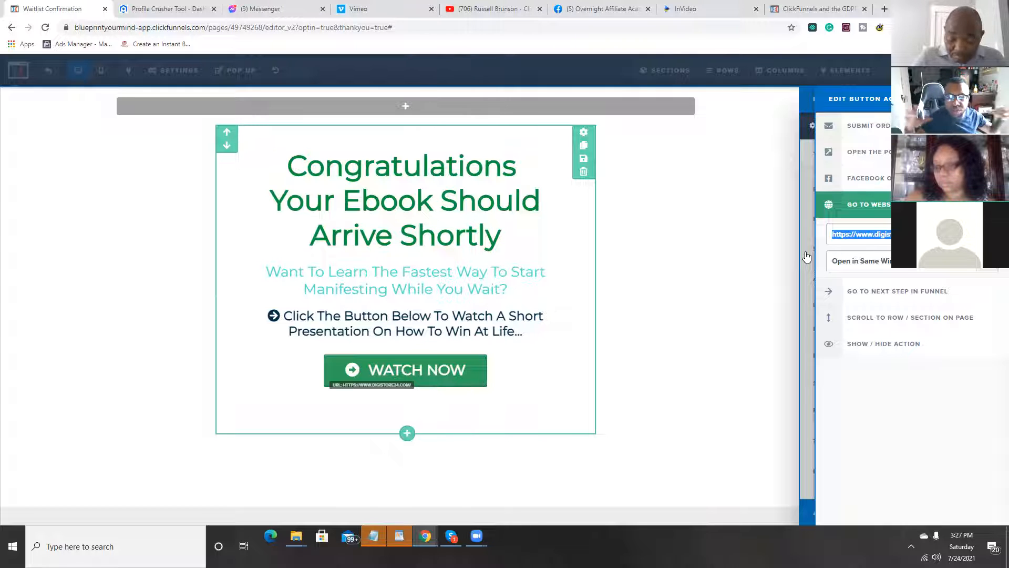
{"action": "left_click", "coordinate": [697, 252]}
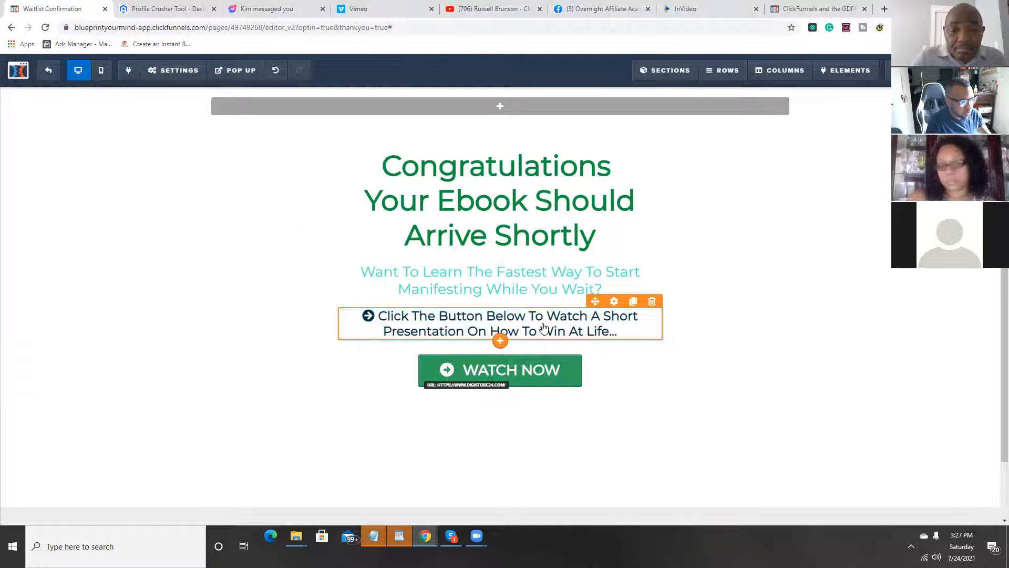
Step: Add a video element between the presentation text and the Watch Now button, and delete it again, confirming the deletion
{"action": "left_click", "coordinate": [500, 341]}
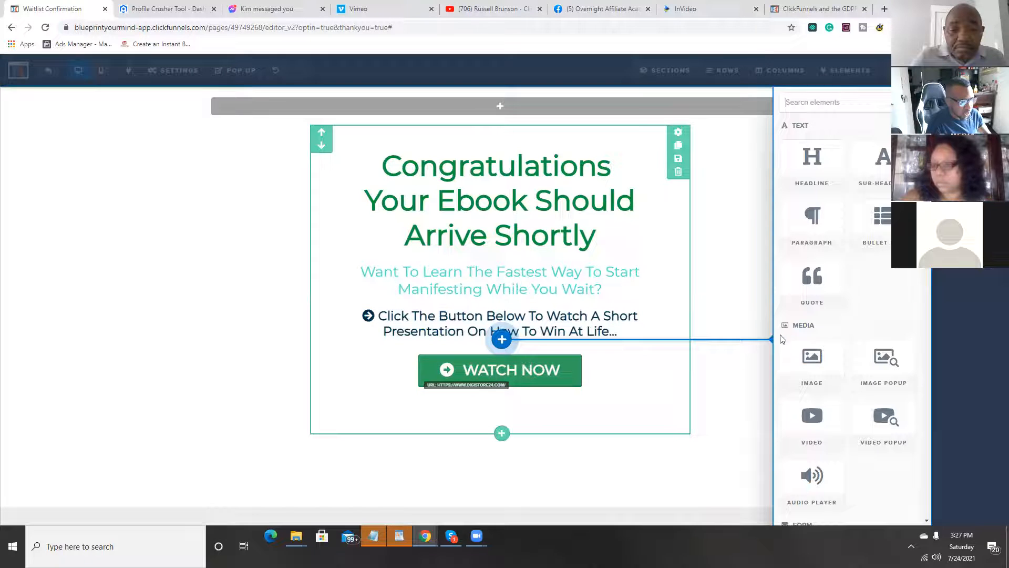
{"action": "left_click", "coordinate": [812, 420]}
{"action": "scroll", "coordinate": [704, 331], "scroll_direction": "down", "scroll_amount": 3}
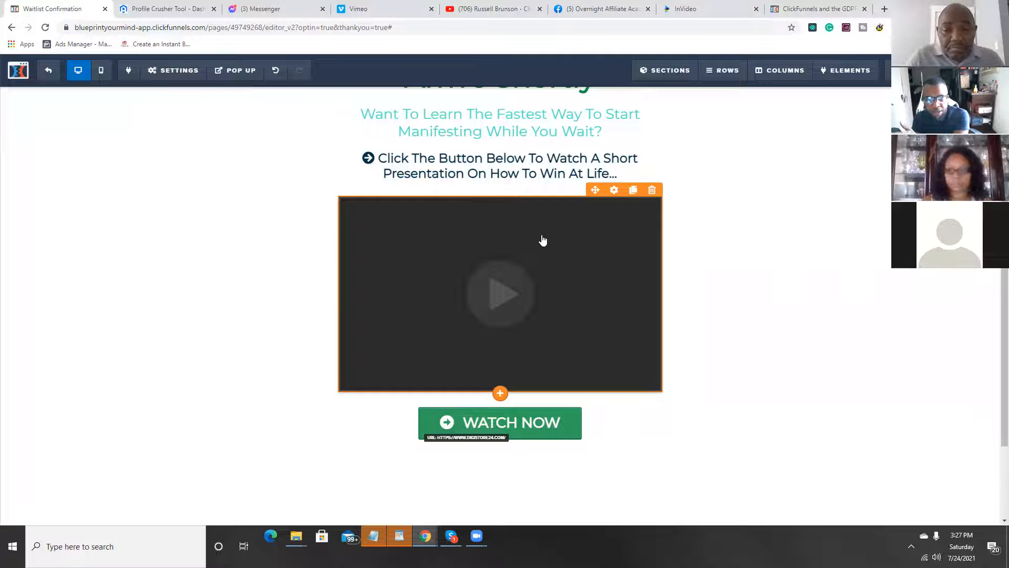
{"action": "left_click", "coordinate": [652, 189]}
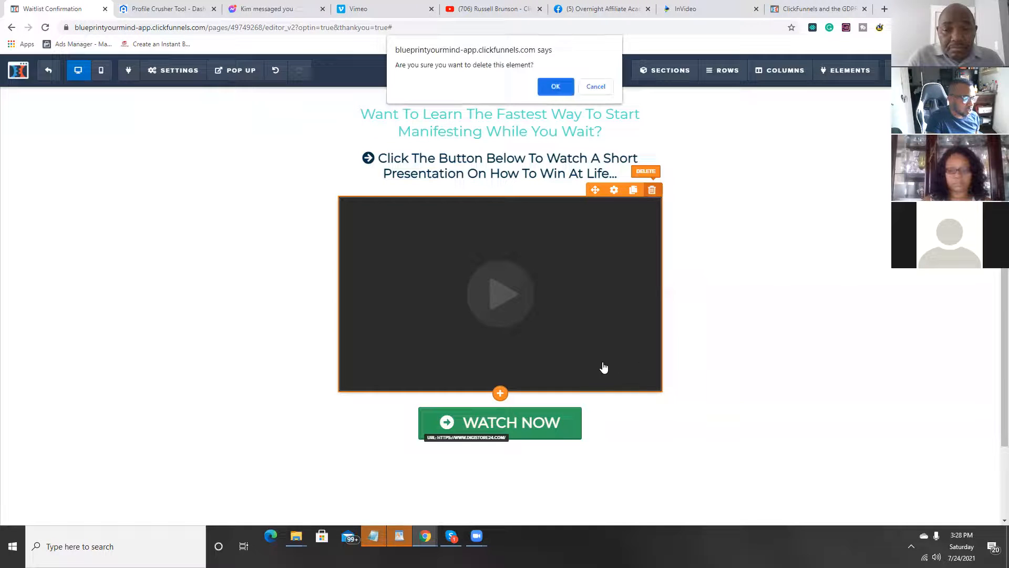
{"action": "key", "text": "Return"}
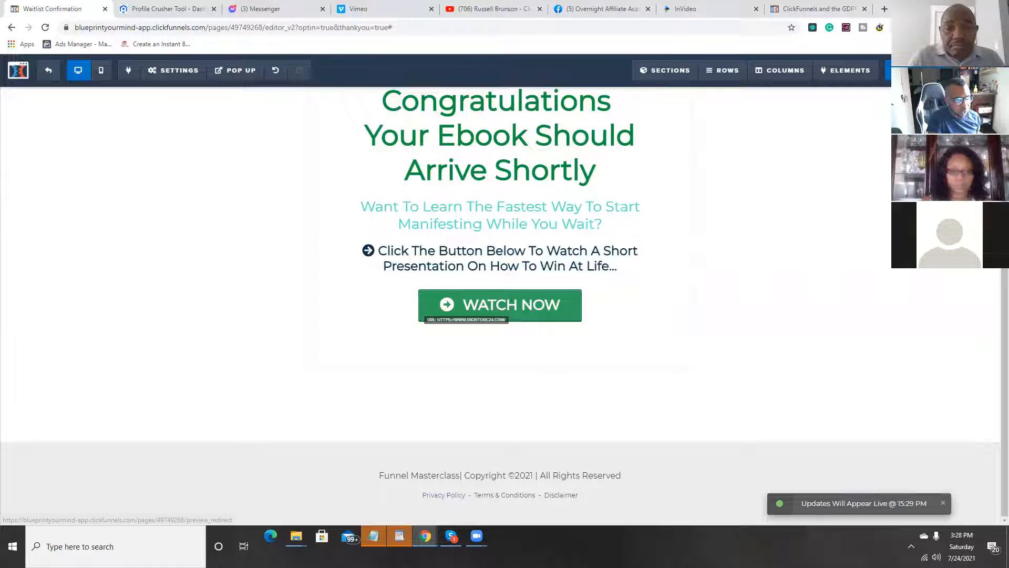
Step: Preview the Thank You page, test the Watch Now button's link, and close the preview
{"action": "left_click", "coordinate": [912, 71]}
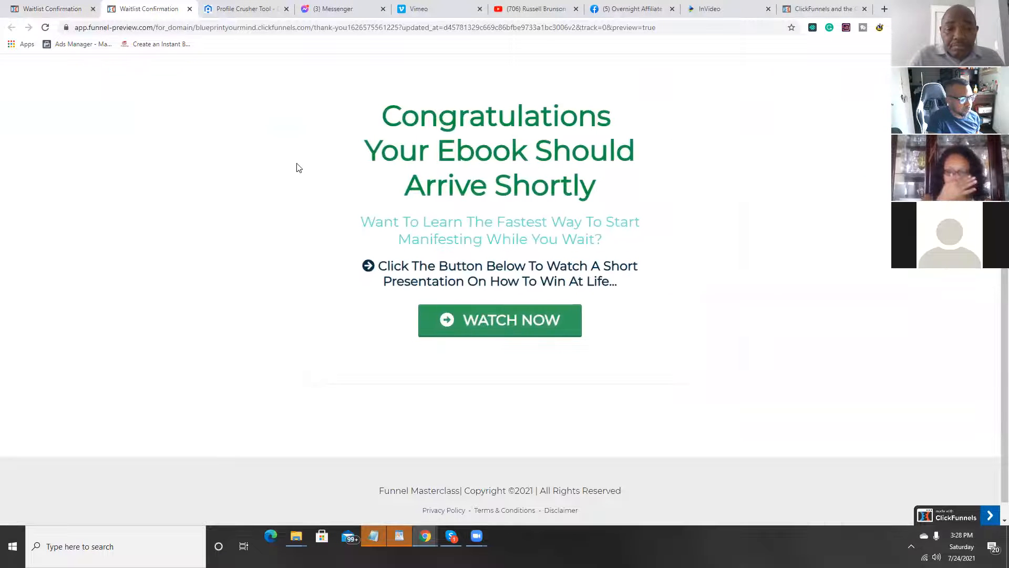
{"action": "left_click", "coordinate": [500, 325]}
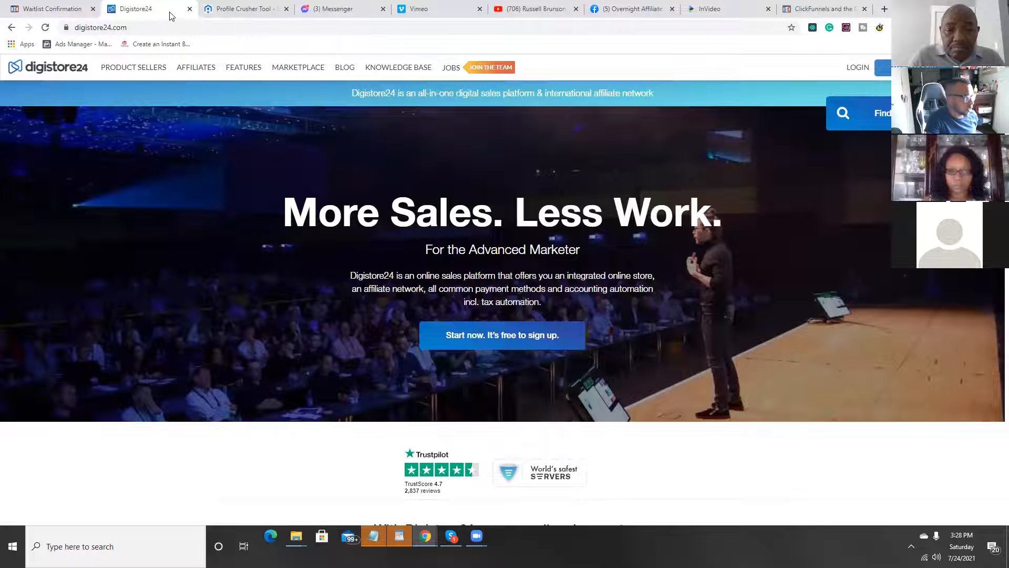
{"action": "left_click", "coordinate": [189, 9]}
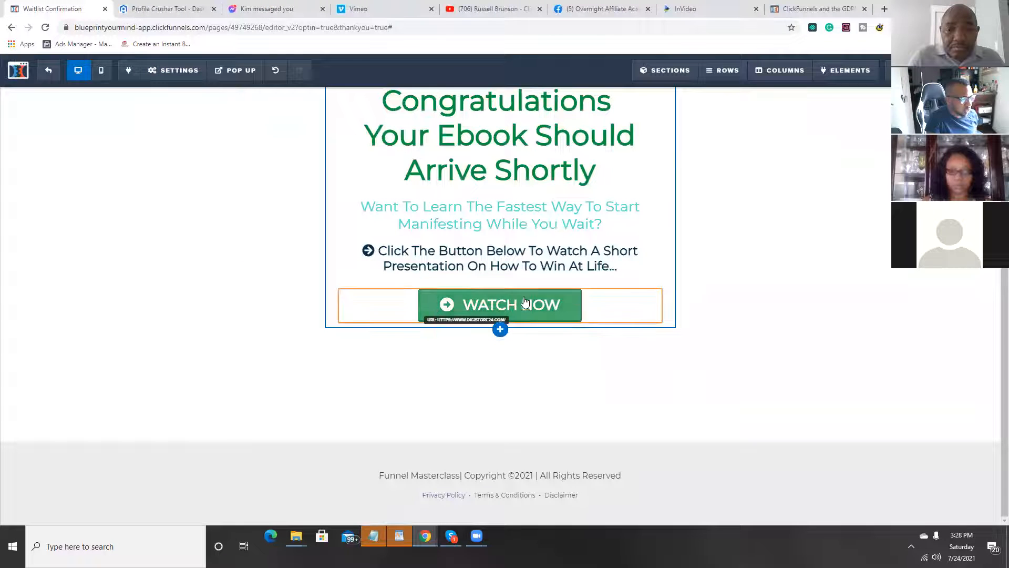
Step: Change the Watch Now button's text to "Download Here" and check its website action before closing the settings
{"action": "mouse_move", "coordinate": [568, 312]}
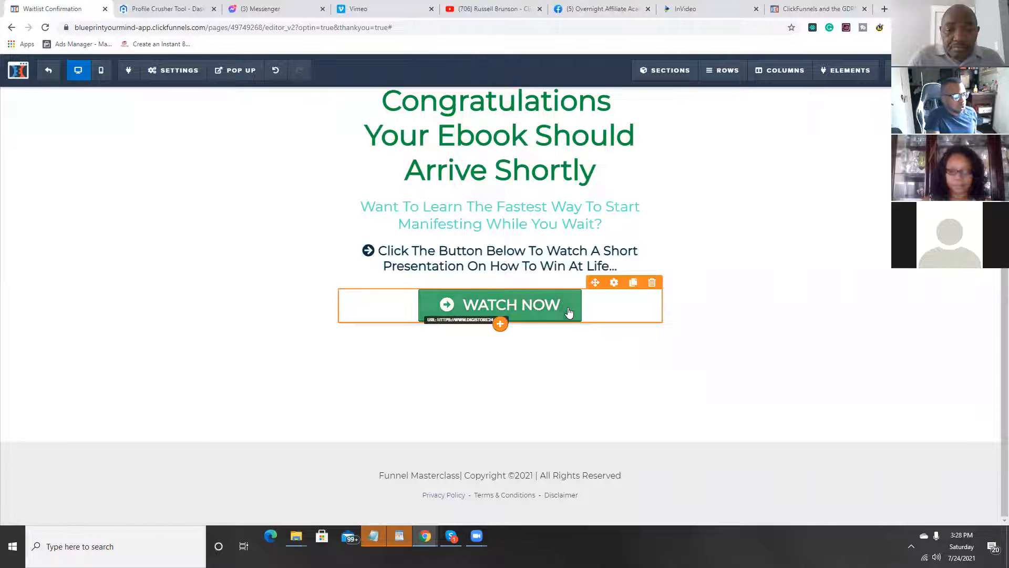
{"action": "left_click", "coordinate": [530, 318]}
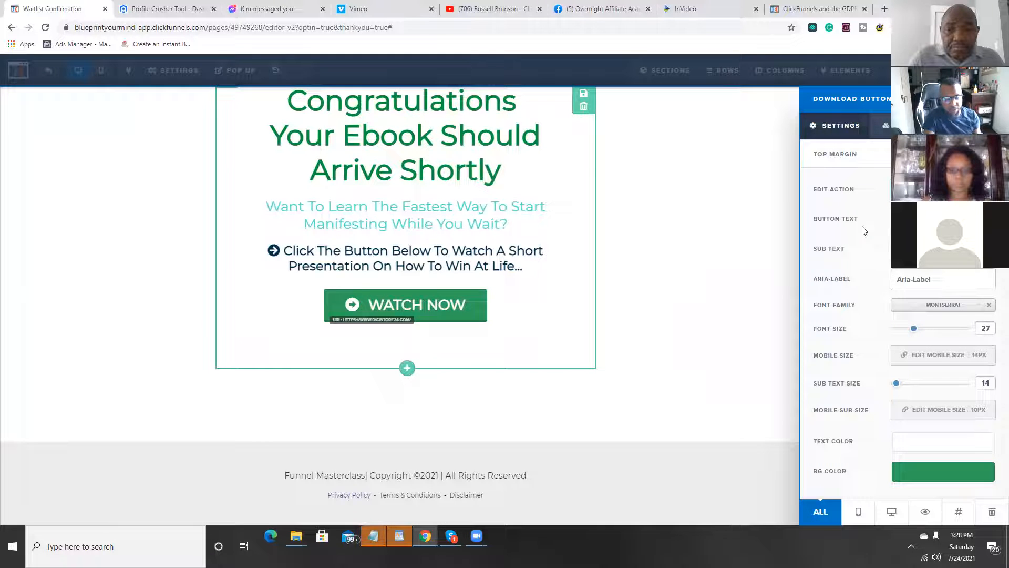
{"action": "key", "text": "BackSpace"}
{"action": "type", "text": "Download Here"}
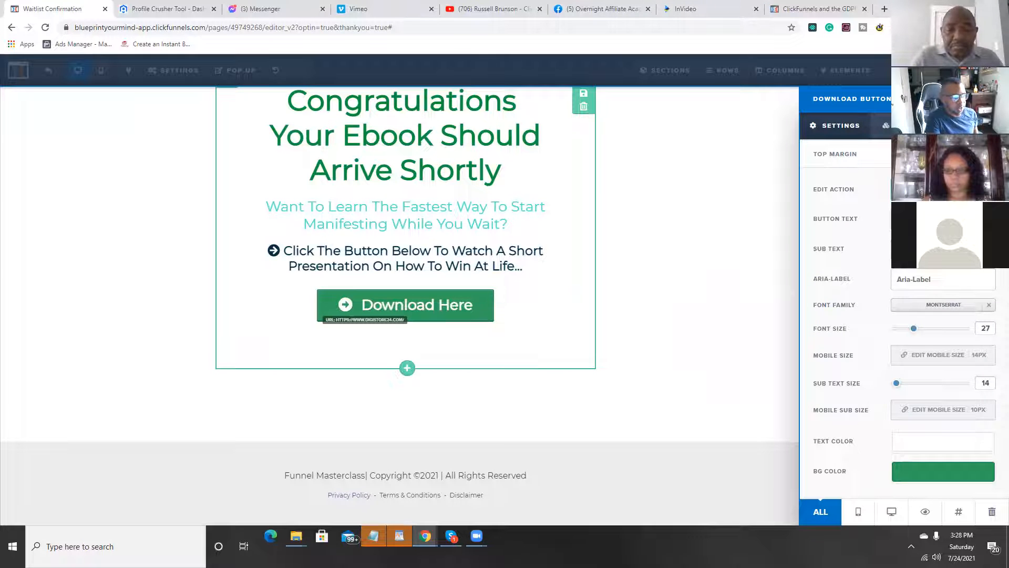
{"action": "left_click", "coordinate": [943, 189]}
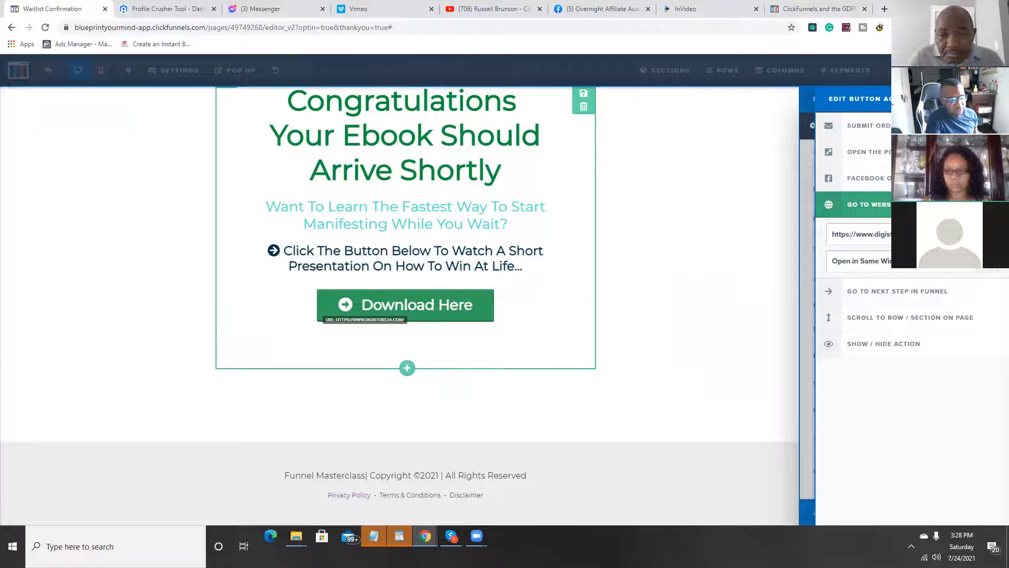
{"action": "left_click", "coordinate": [706, 217]}
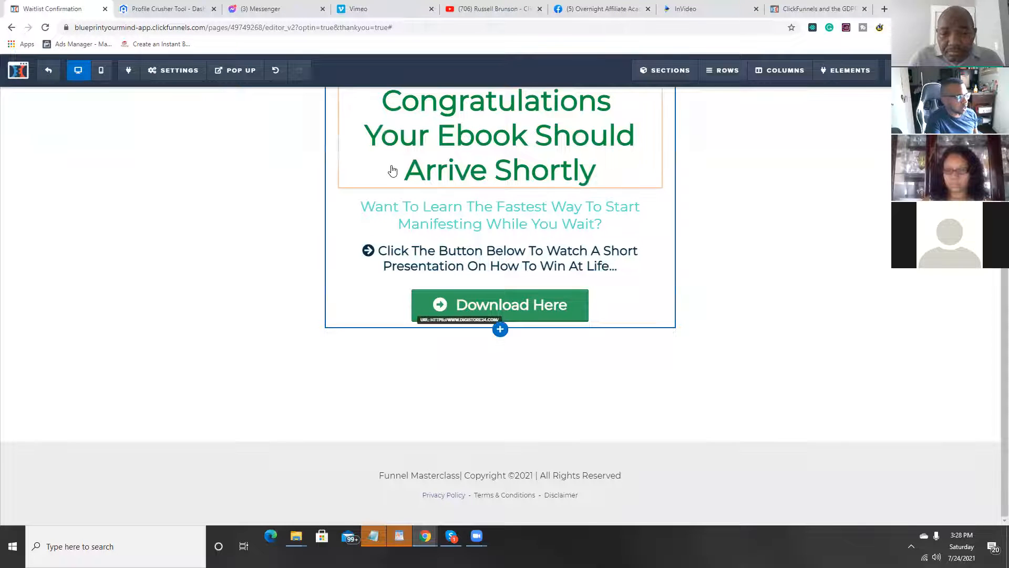
Step: Load clickfunnels.com in place of the GDPR article and show the list of all funnels
{"action": "left_click", "coordinate": [830, 7]}
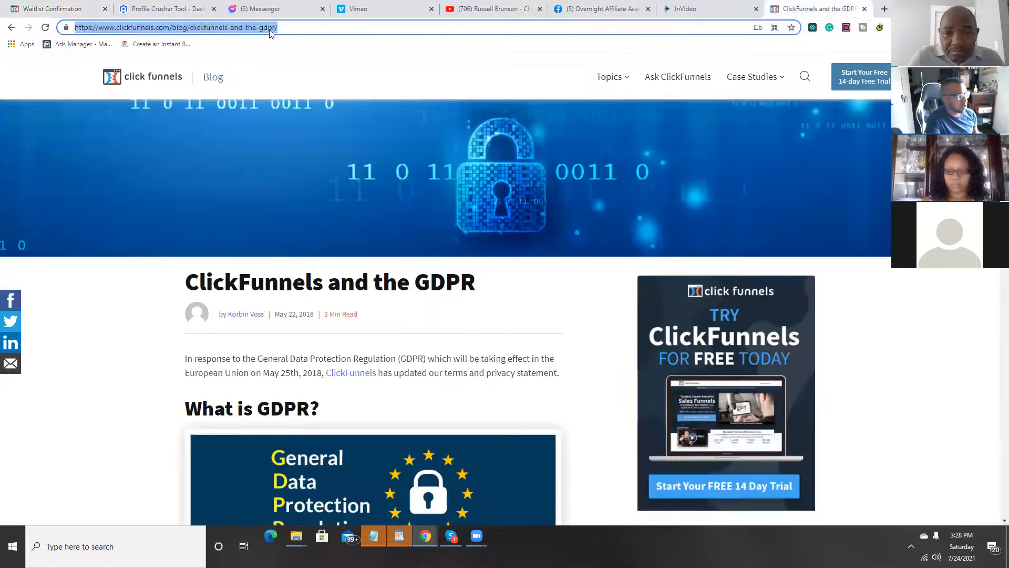
{"action": "type", "text": "clickfunnels.com"}
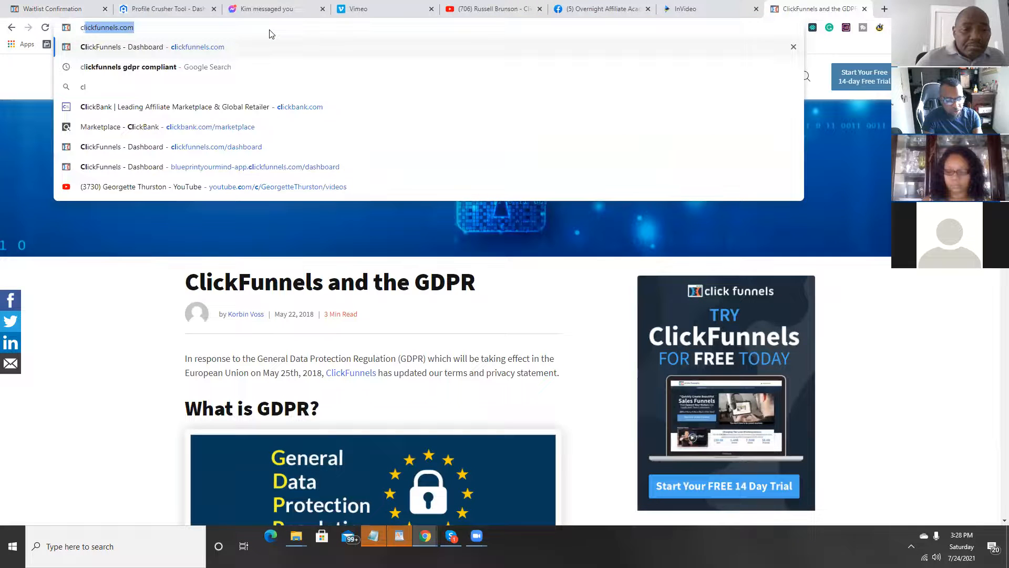
{"action": "key", "text": "Return"}
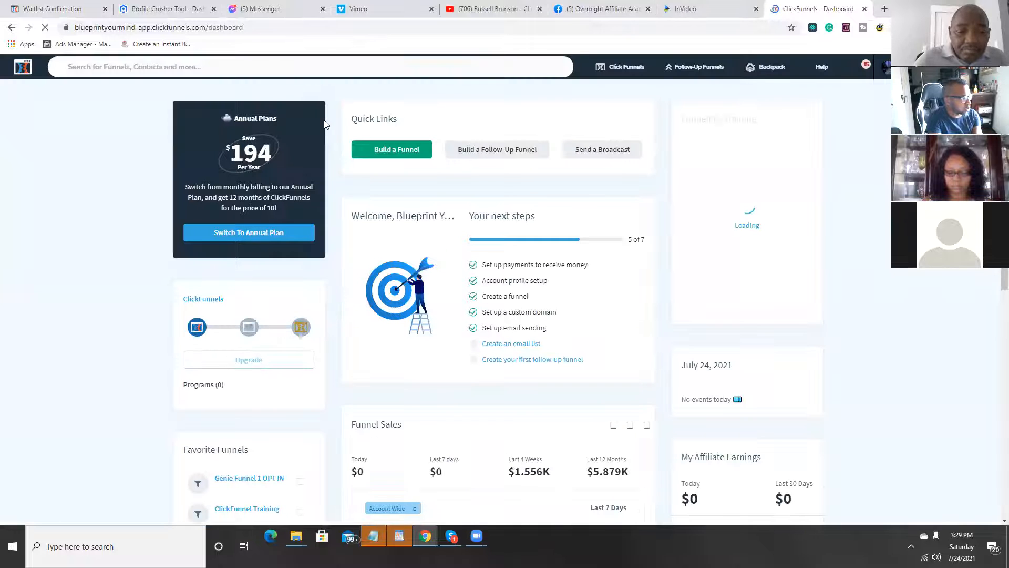
{"action": "mouse_move", "coordinate": [610, 72]}
{"action": "left_click", "coordinate": [618, 100]}
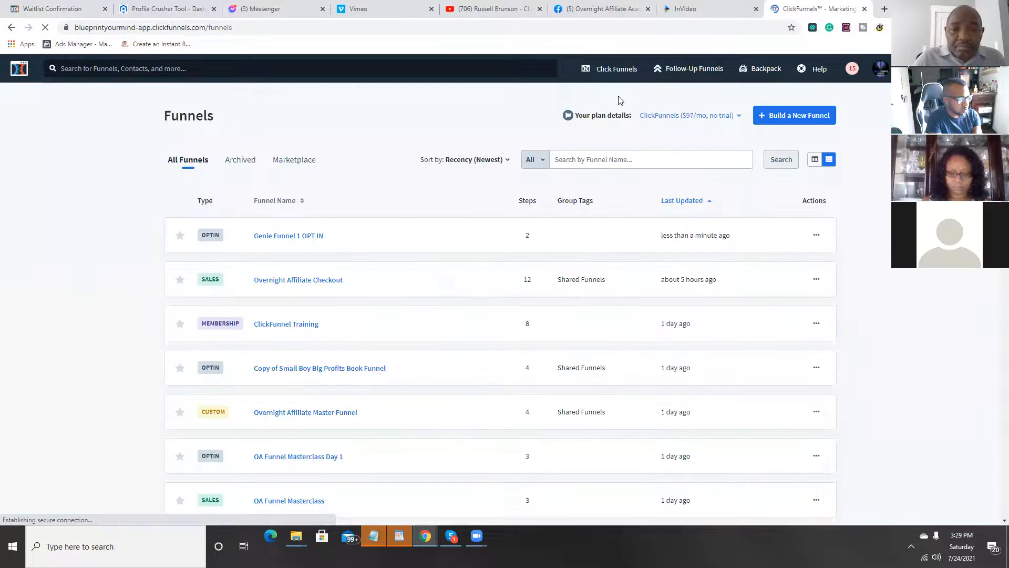
{"action": "scroll", "coordinate": [308, 237], "scroll_direction": "down", "scroll_amount": 2}
{"action": "scroll", "coordinate": [361, 216], "scroll_direction": "up", "scroll_amount": 2}
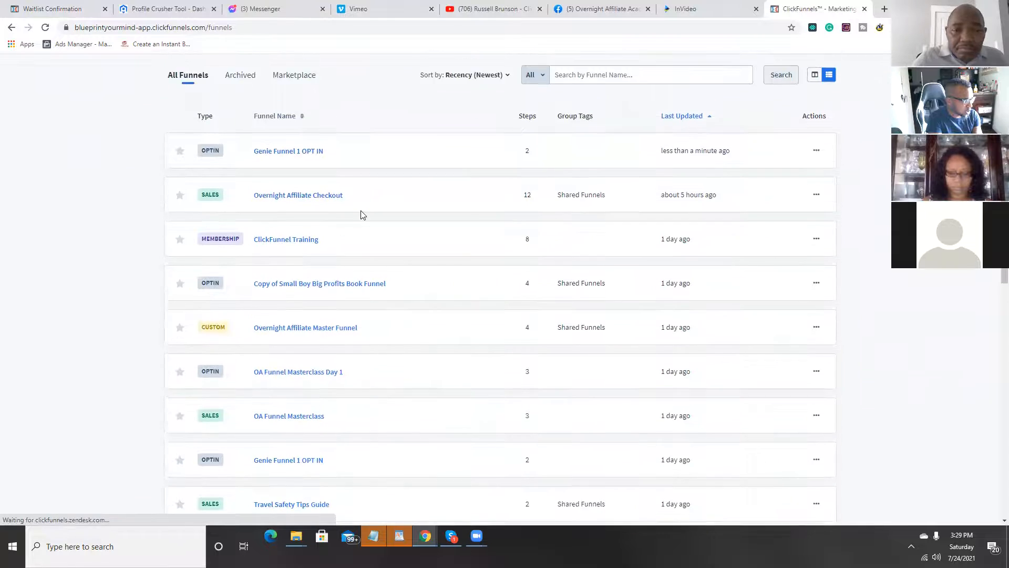
Step: Open the account settings and look through the list of digital assets
{"action": "mouse_move", "coordinate": [882, 69]}
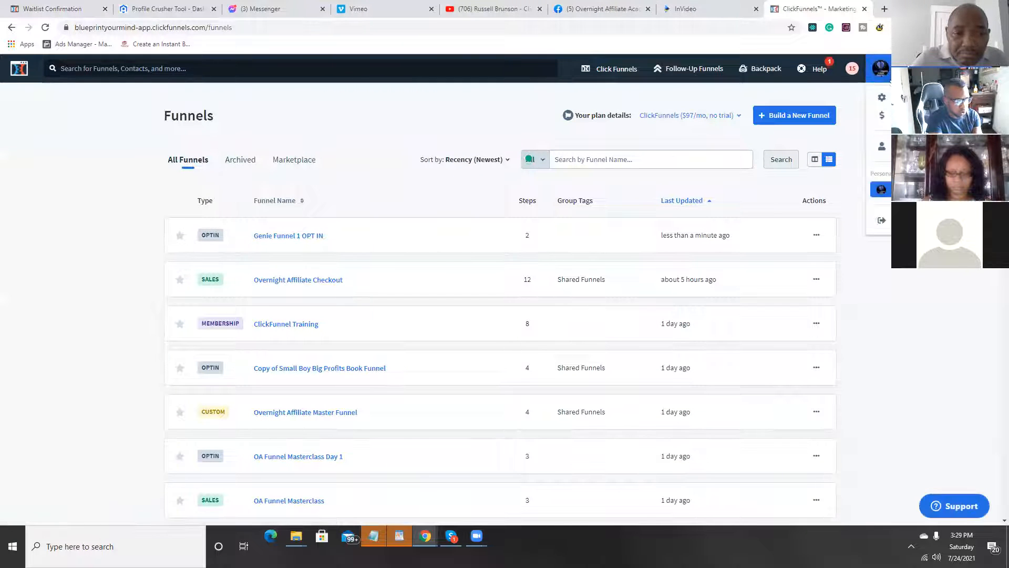
{"action": "left_click", "coordinate": [881, 97]}
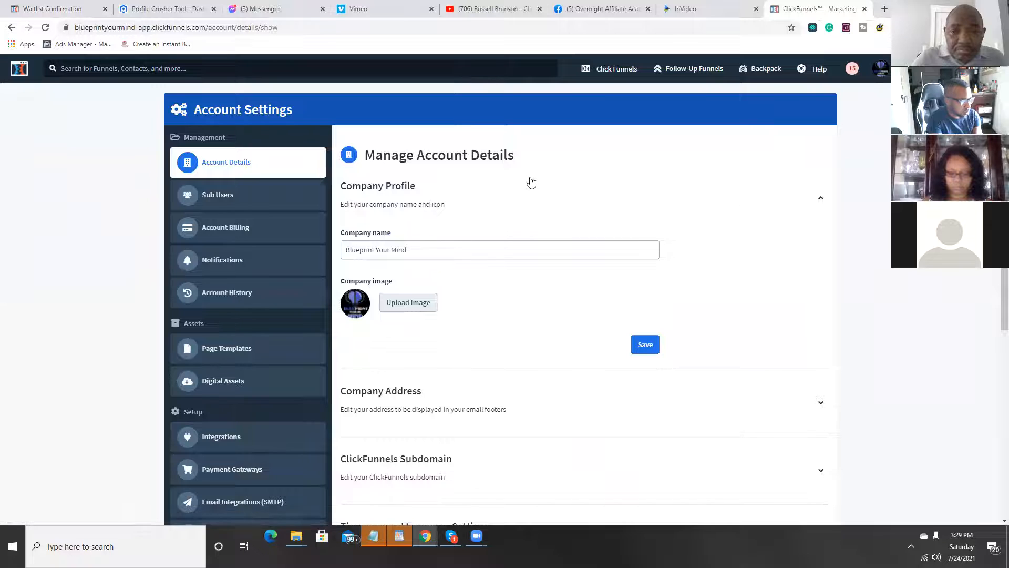
{"action": "scroll", "coordinate": [257, 233], "scroll_direction": "down", "scroll_amount": 2}
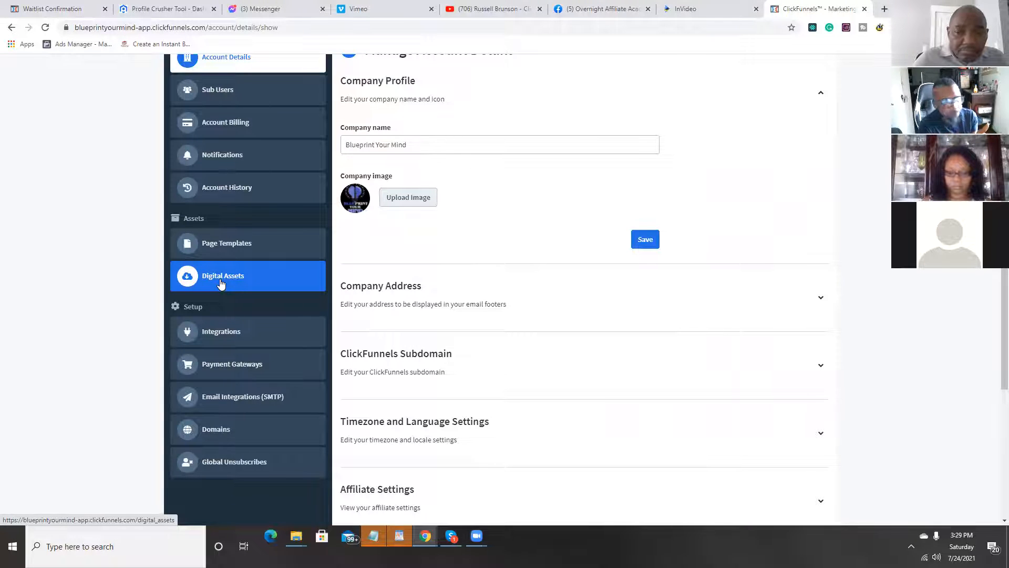
{"action": "left_click", "coordinate": [221, 283]}
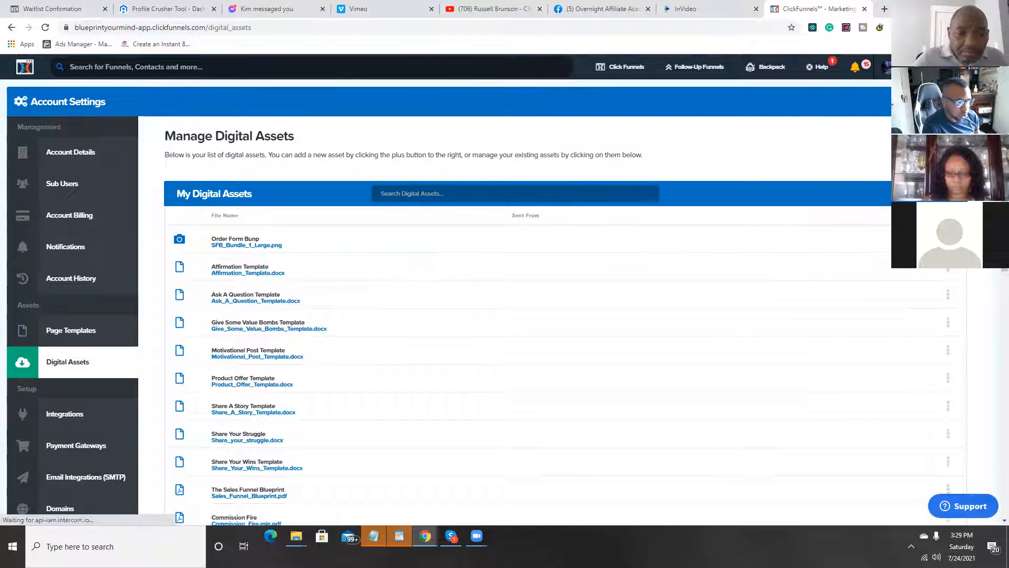
{"action": "mouse_move", "coordinate": [906, 67]}
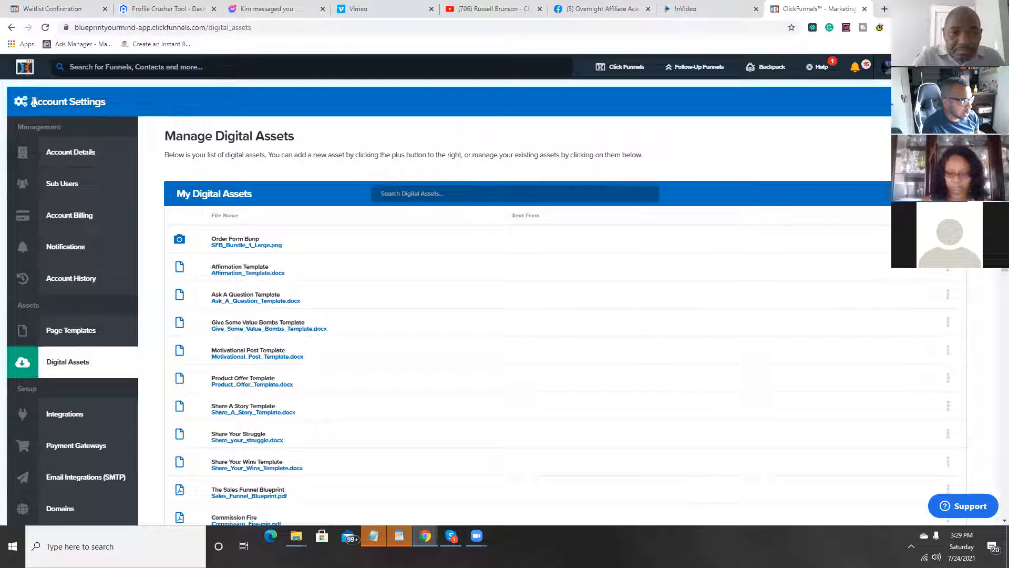
{"action": "left_click_drag", "start_coordinate": [31, 103], "coordinate": [169, 113]}
{"action": "scroll", "coordinate": [65, 161], "scroll_direction": "down", "scroll_amount": 3}
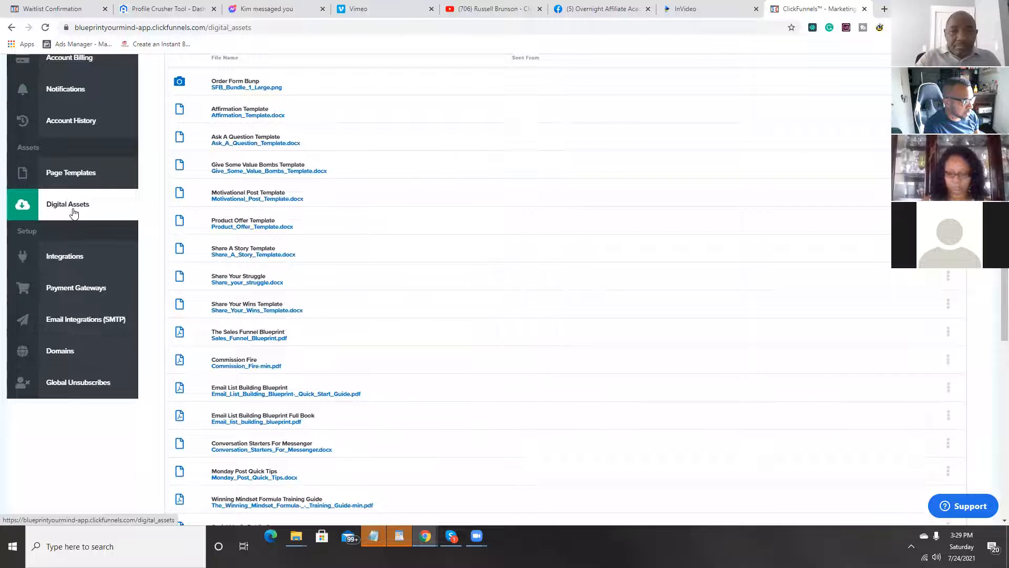
{"action": "scroll", "coordinate": [788, 326], "scroll_direction": "up", "scroll_amount": 3}
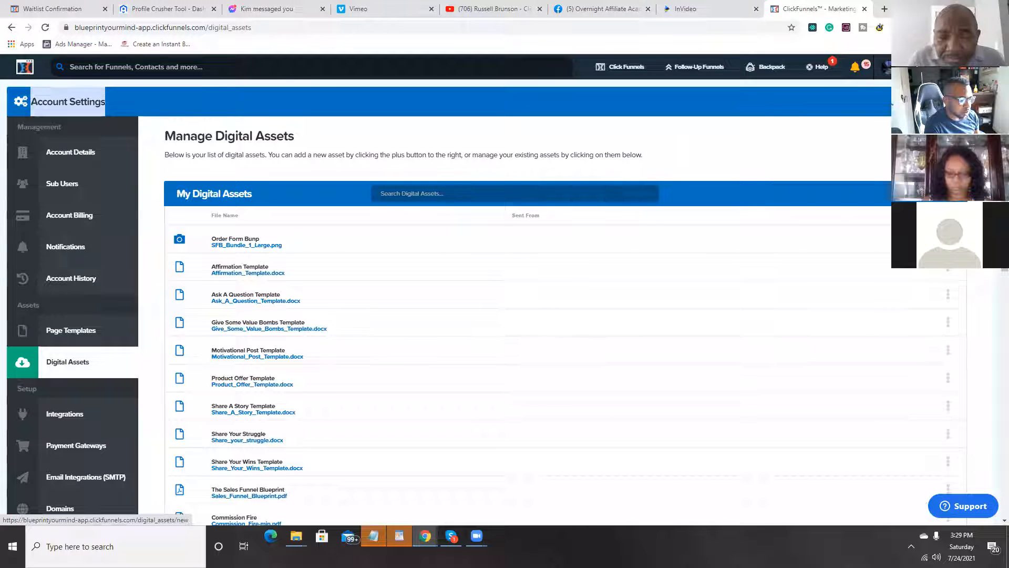
Step: Open the form for adding a new digital asset and examine its upload size limit
{"action": "left_click", "coordinate": [927, 194]}
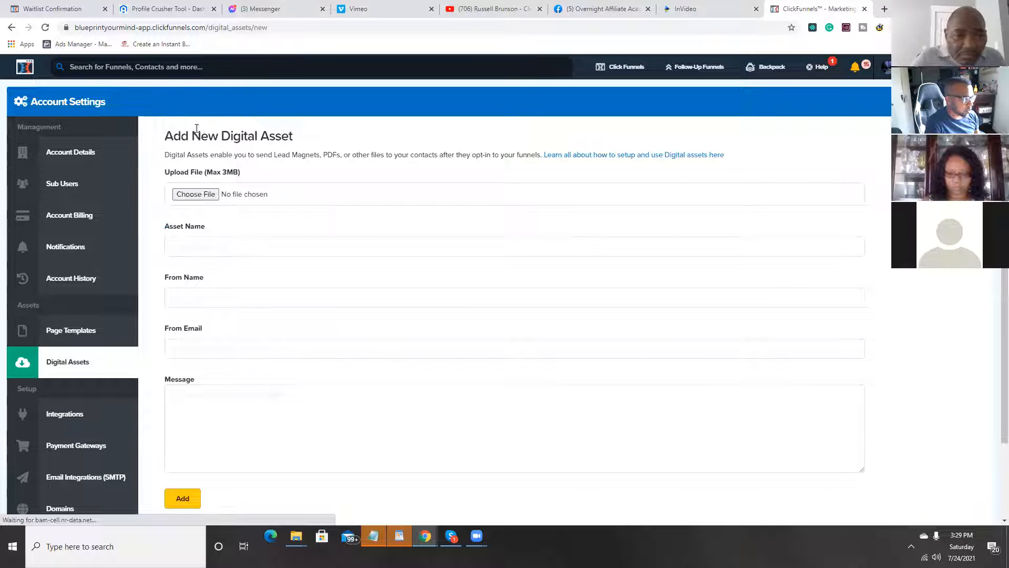
{"action": "left_click_drag", "start_coordinate": [174, 136], "coordinate": [312, 139]}
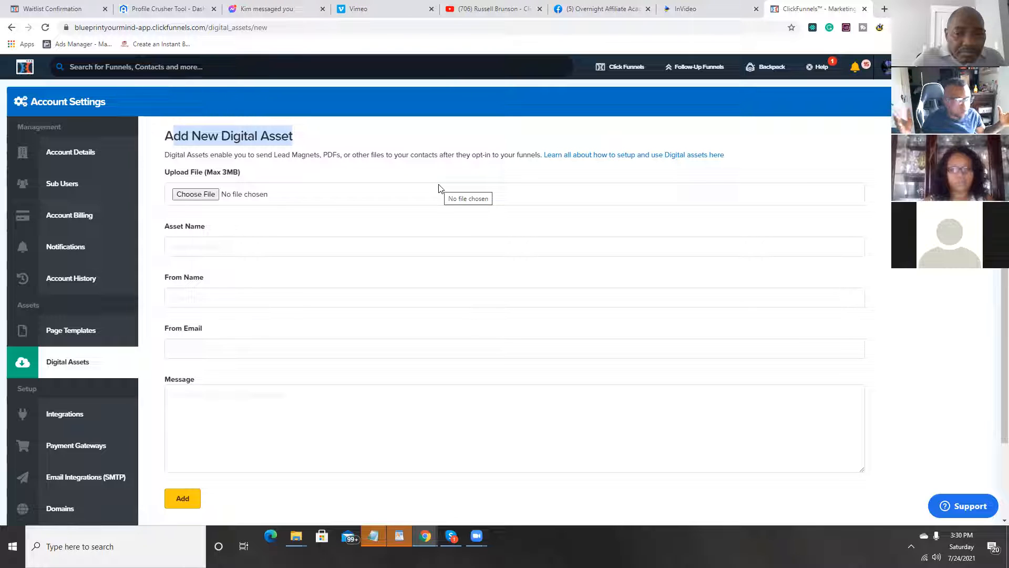
{"action": "double_click", "coordinate": [232, 174]}
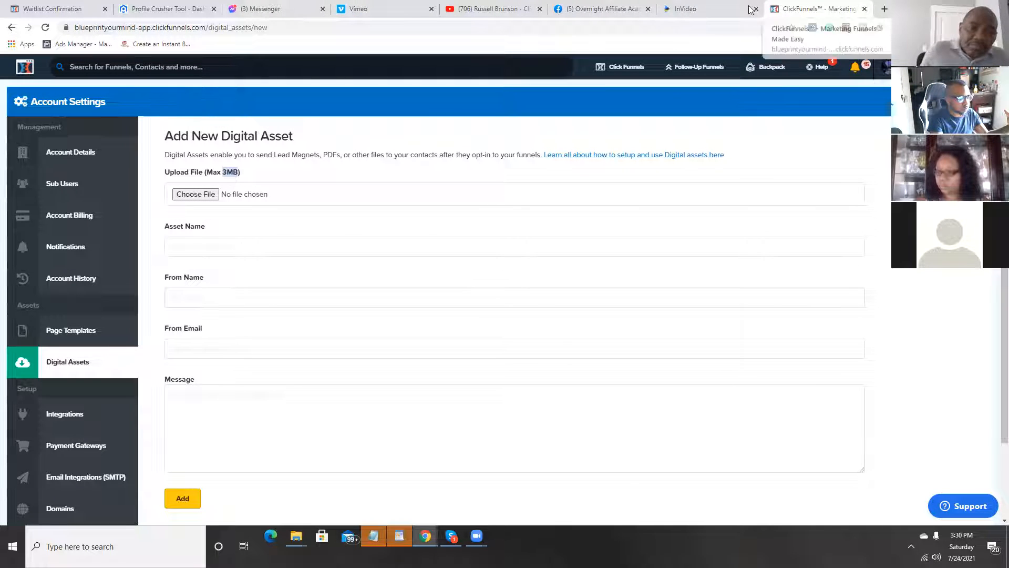
Step: Switch to canva.com in a new browser tab and create a blank eBook design
{"action": "left_click", "coordinate": [884, 9]}
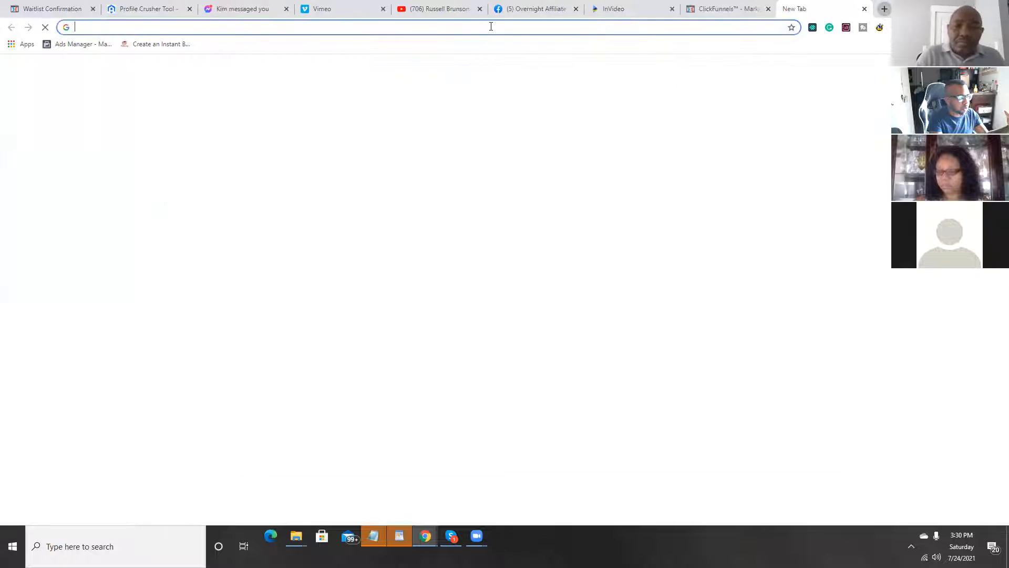
{"action": "left_click", "coordinate": [489, 26]}
{"action": "type", "text": "click"}
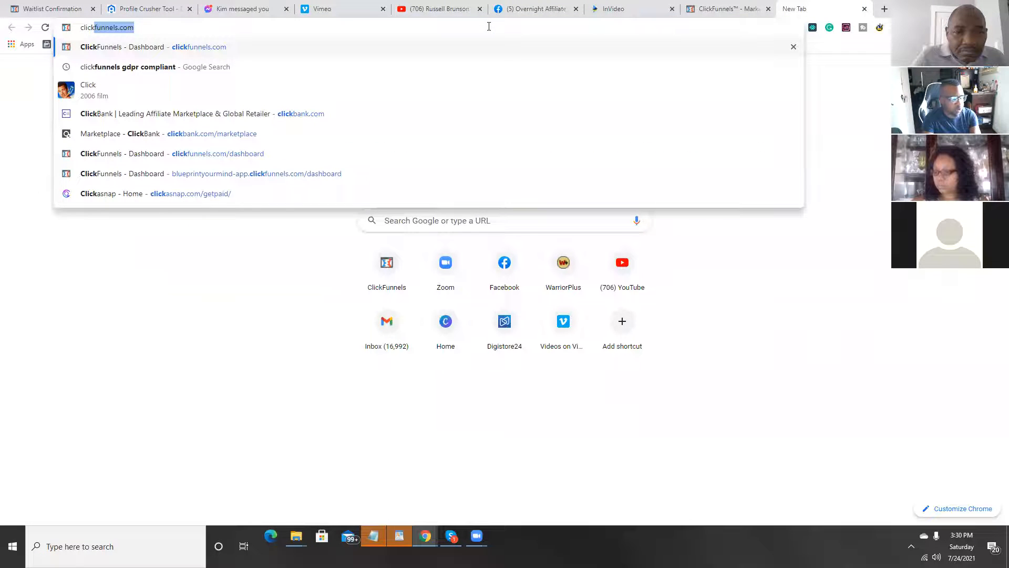
{"action": "key", "text": "BackSpace"}
{"action": "key", "text": "BackSpace"}
{"action": "key", "text": "BackSpace"}
{"action": "key", "text": "BackSpace"}
{"action": "key", "text": "BackSpace"}
{"action": "type", "text": "anva"}
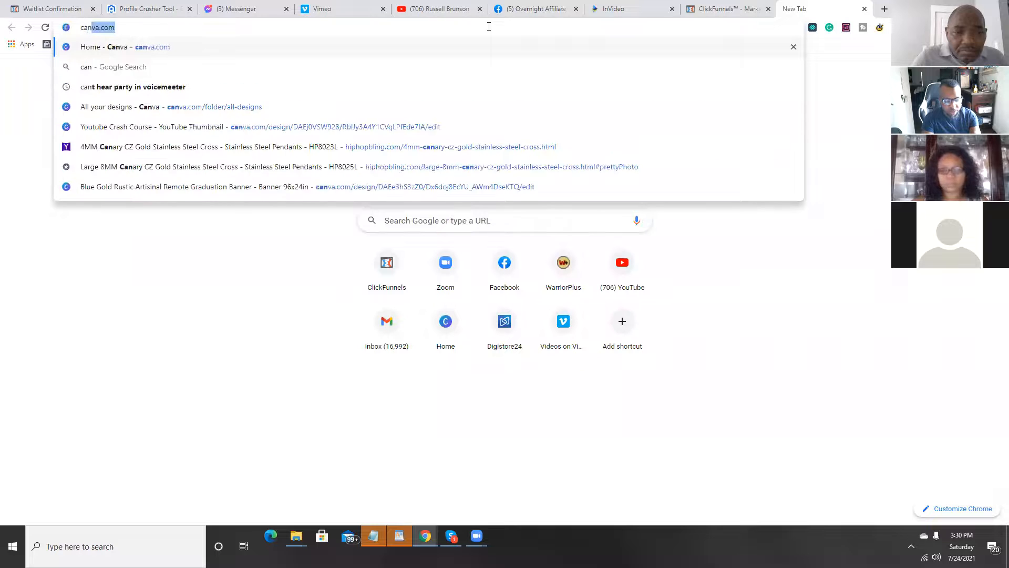
{"action": "key", "text": "Return"}
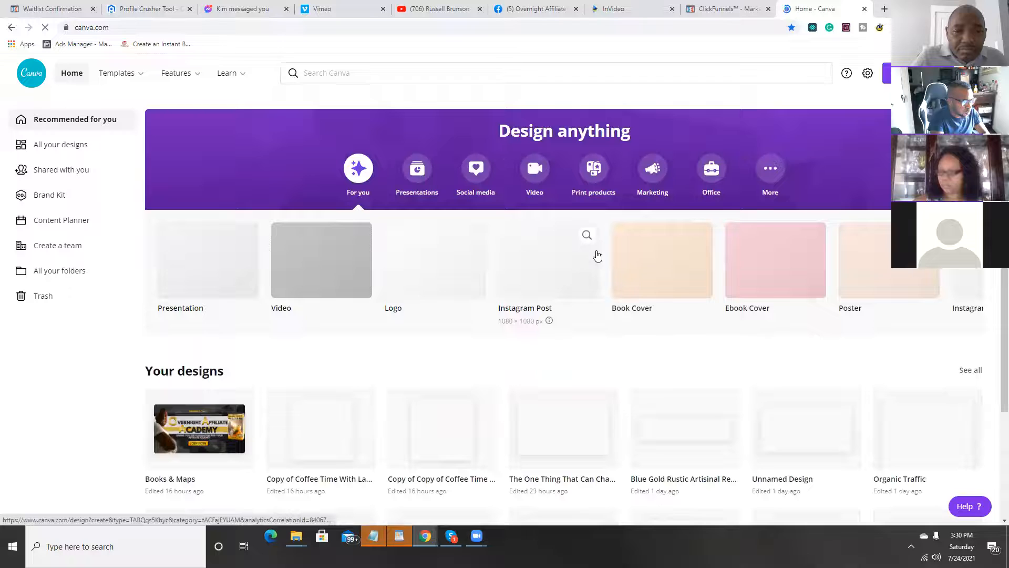
{"action": "left_click", "coordinate": [650, 275]}
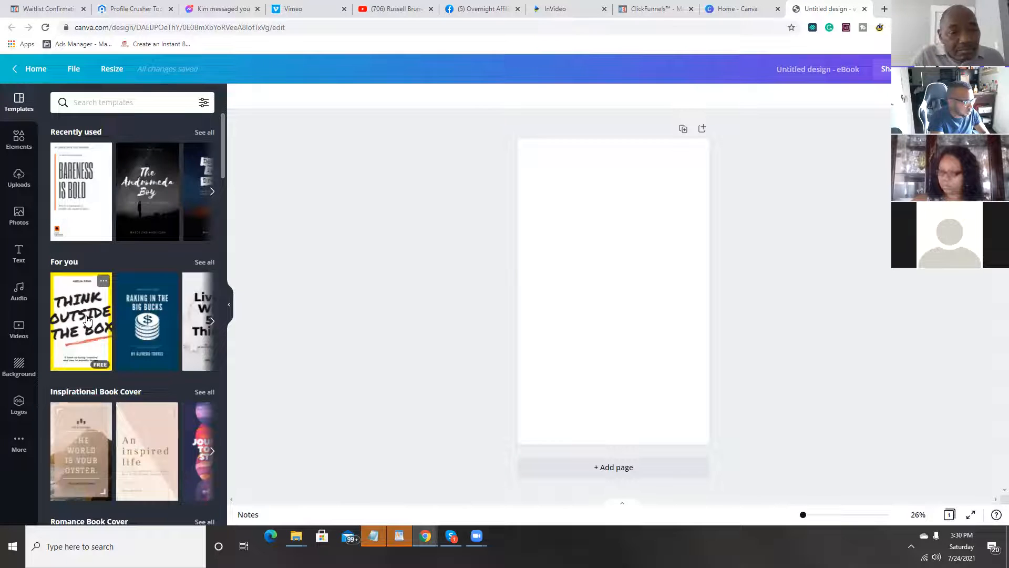
Step: Apply the "Raking in the Big Bucks" template and duplicate its page until the eBook has 10 pages
{"action": "left_click", "coordinate": [162, 352]}
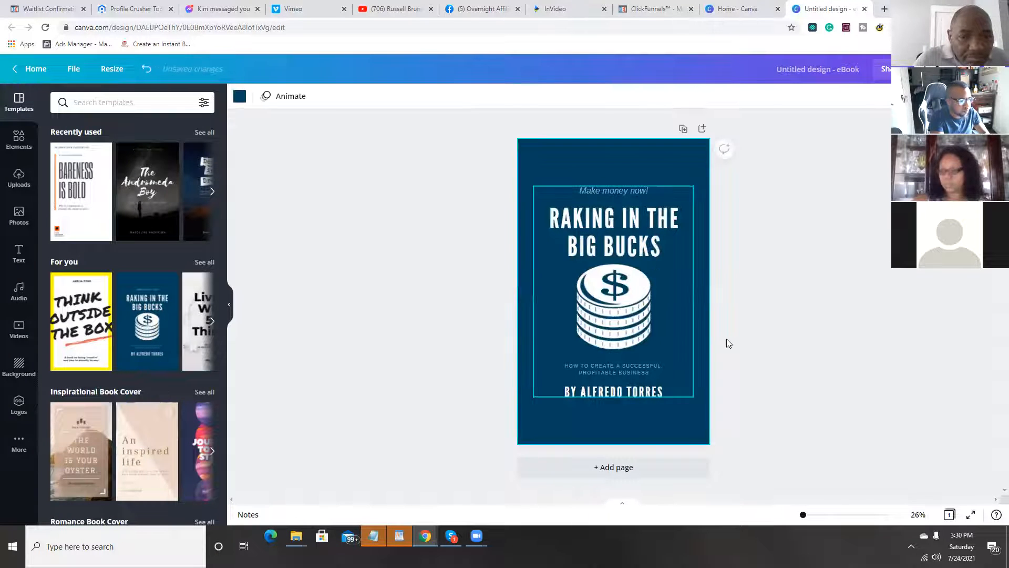
{"action": "left_click", "coordinate": [683, 129]}
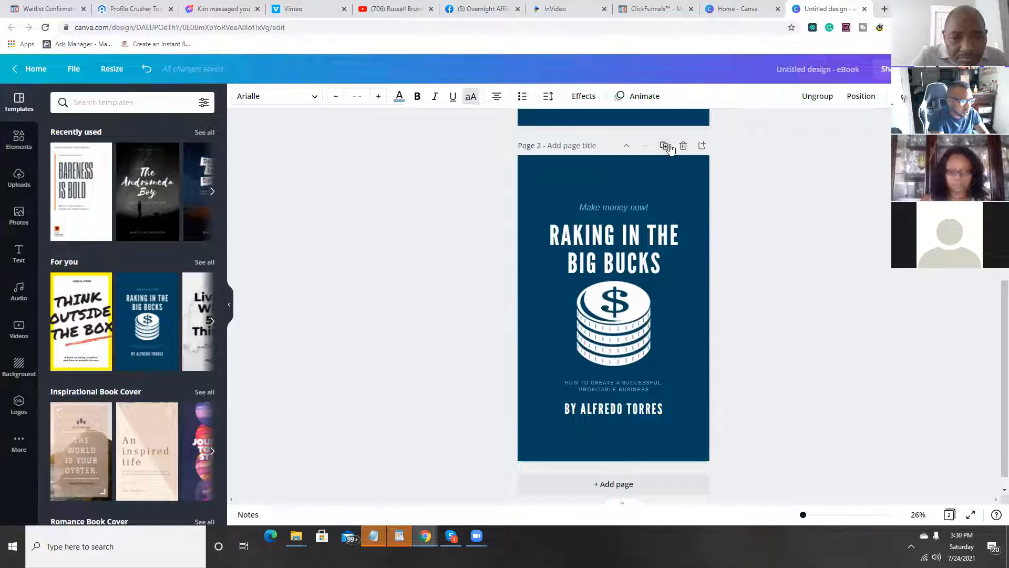
{"action": "left_click", "coordinate": [665, 146]}
{"action": "left_click", "coordinate": [661, 165]}
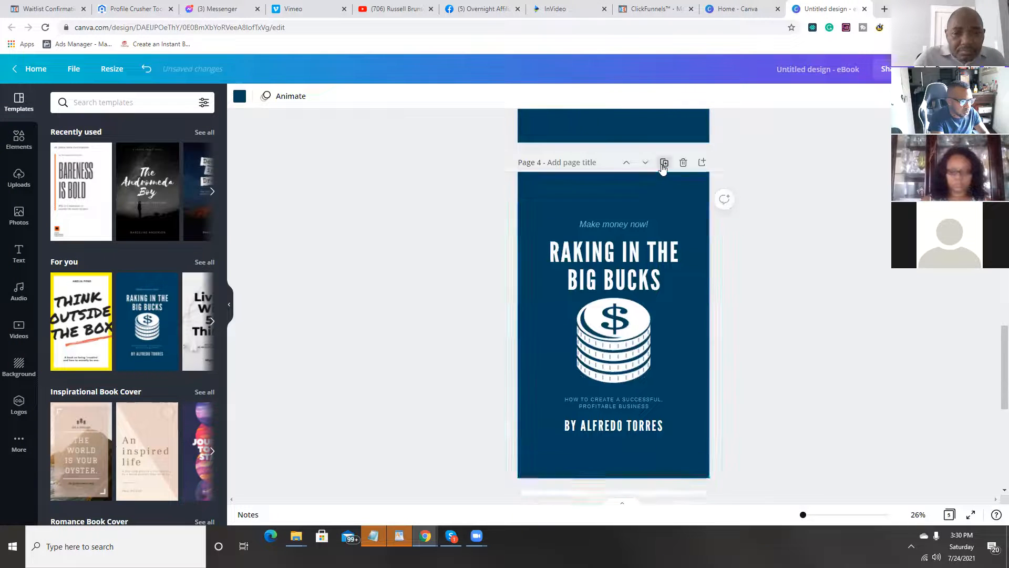
{"action": "left_click", "coordinate": [662, 165]}
{"action": "left_click", "coordinate": [661, 165]}
{"action": "left_click", "coordinate": [662, 165]}
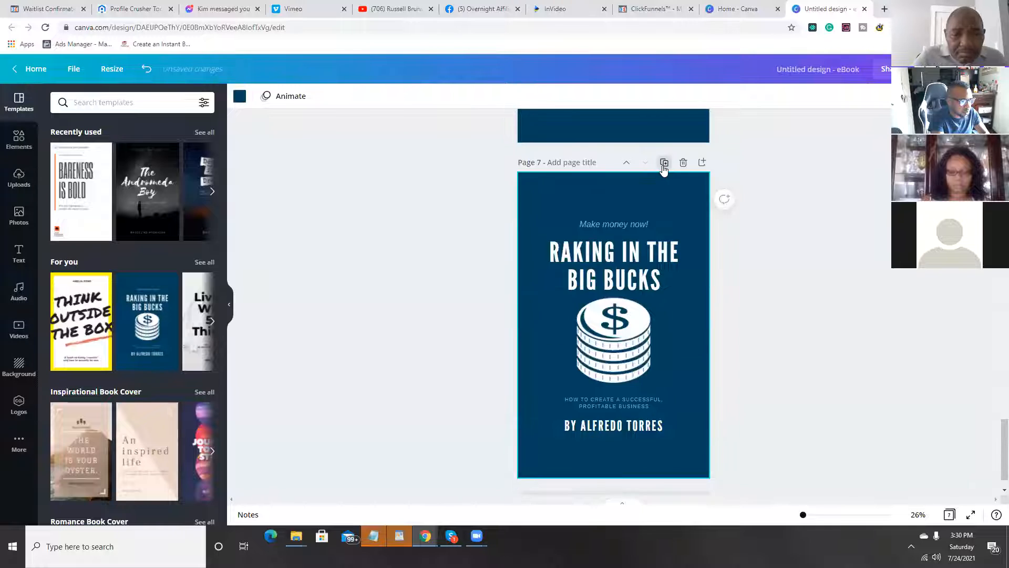
{"action": "left_click", "coordinate": [663, 167]}
{"action": "left_click", "coordinate": [664, 166]}
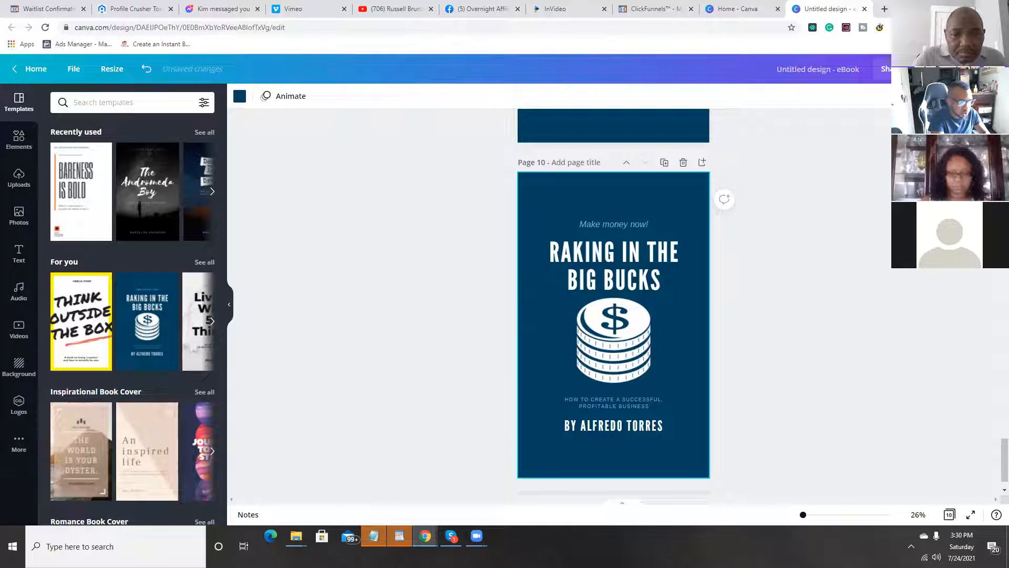
Step: Download all 10 pages of the eBook design as a PDF Standard file
{"action": "left_click", "coordinate": [946, 68]}
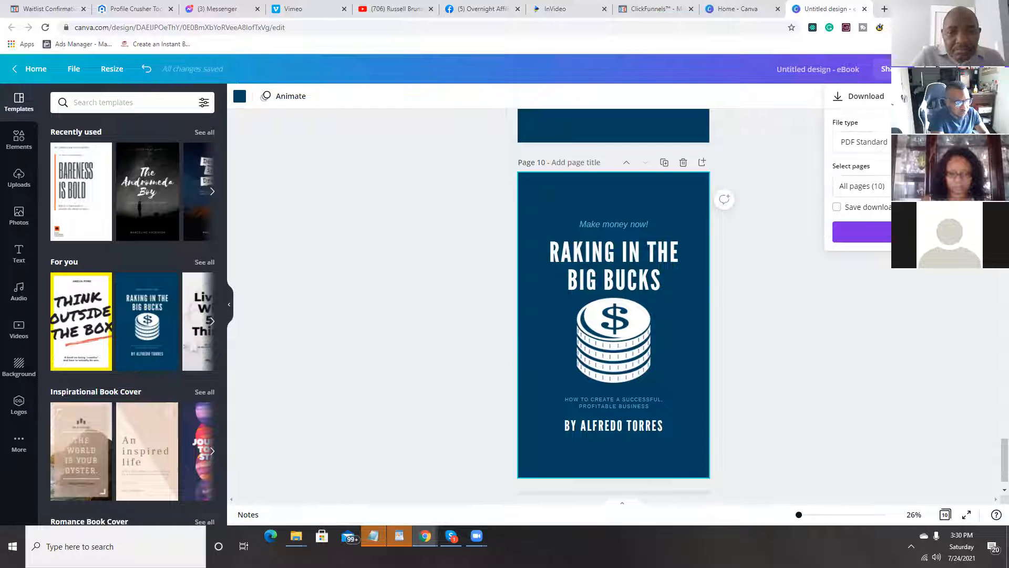
{"action": "left_click", "coordinate": [862, 231]}
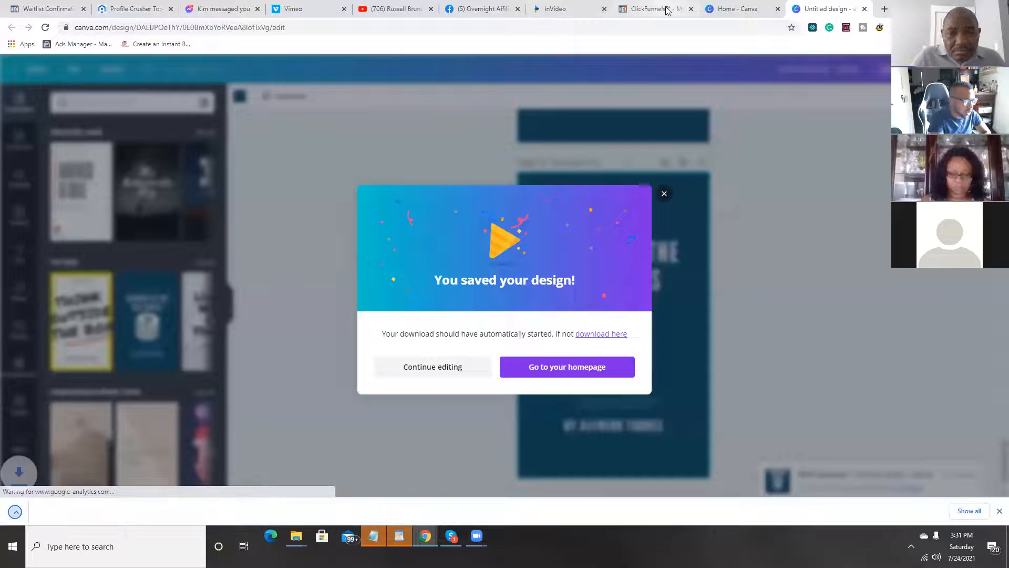
Step: Return to the ClickFunnels new digital asset form, attach Untitled design.pdf, and name the asset "Test"
{"action": "left_click", "coordinate": [631, 9]}
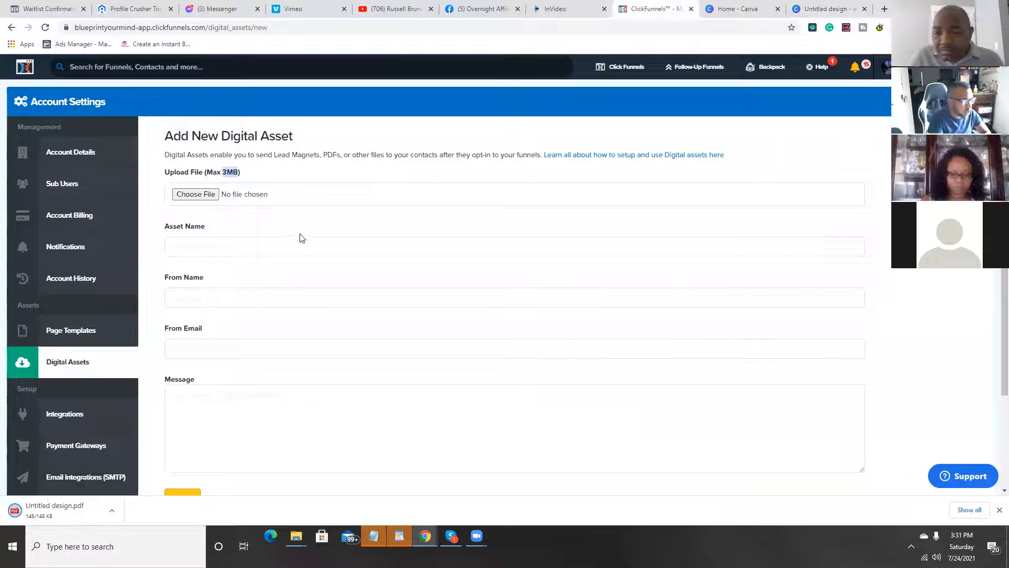
{"action": "left_click", "coordinate": [195, 194]}
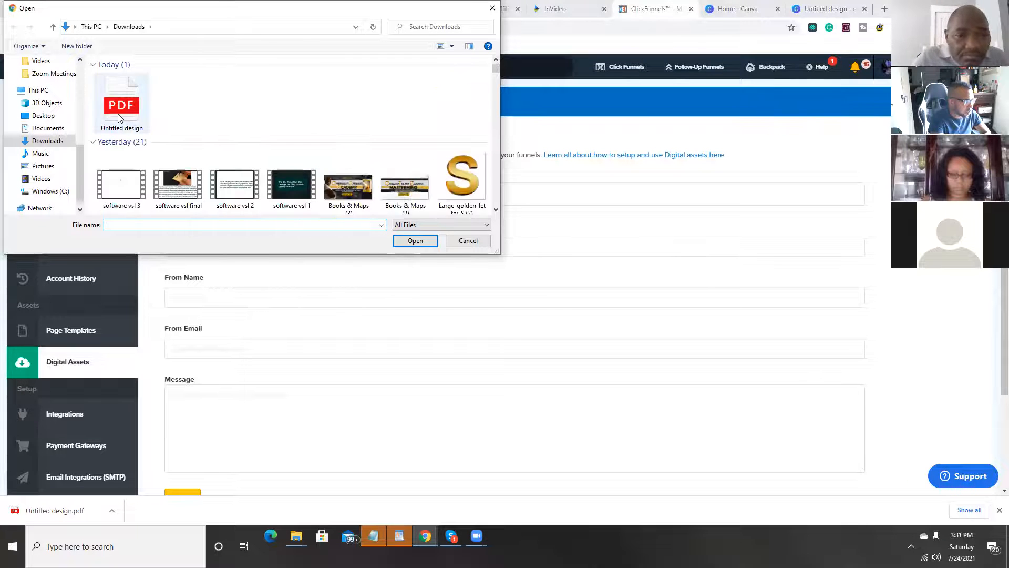
{"action": "double_click", "coordinate": [119, 116]}
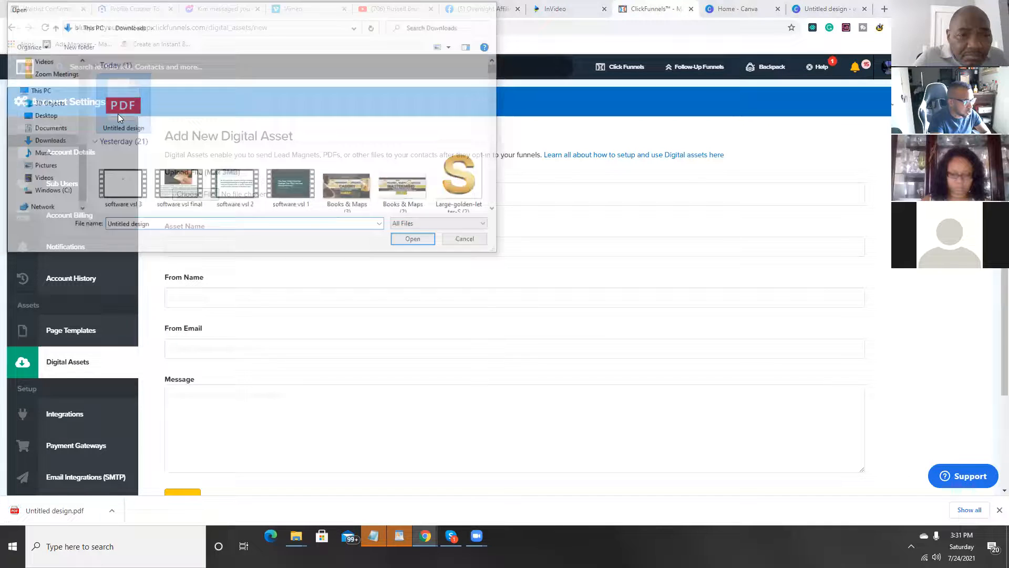
{"action": "left_click", "coordinate": [246, 248]}
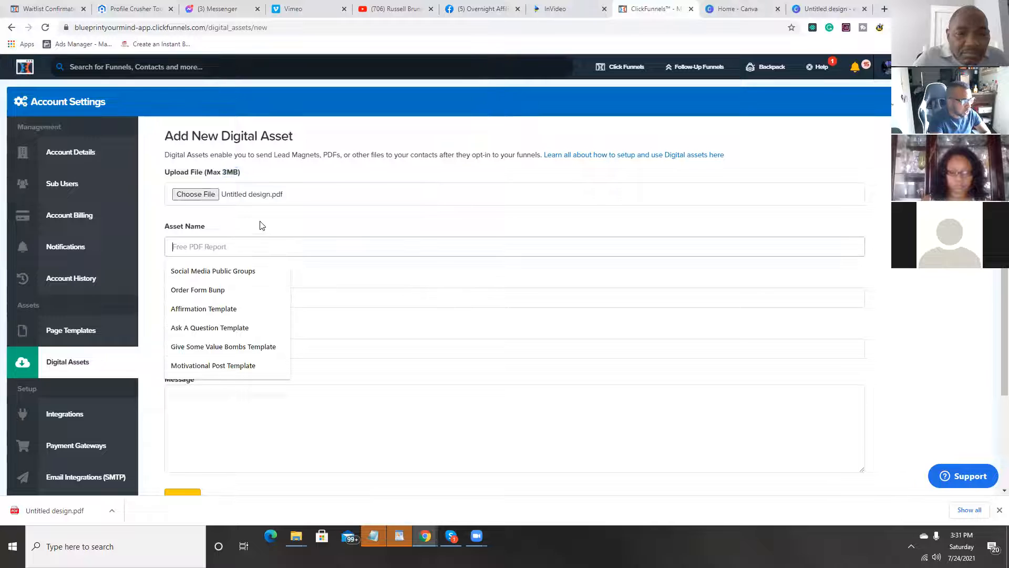
{"action": "type", "text": "Test"}
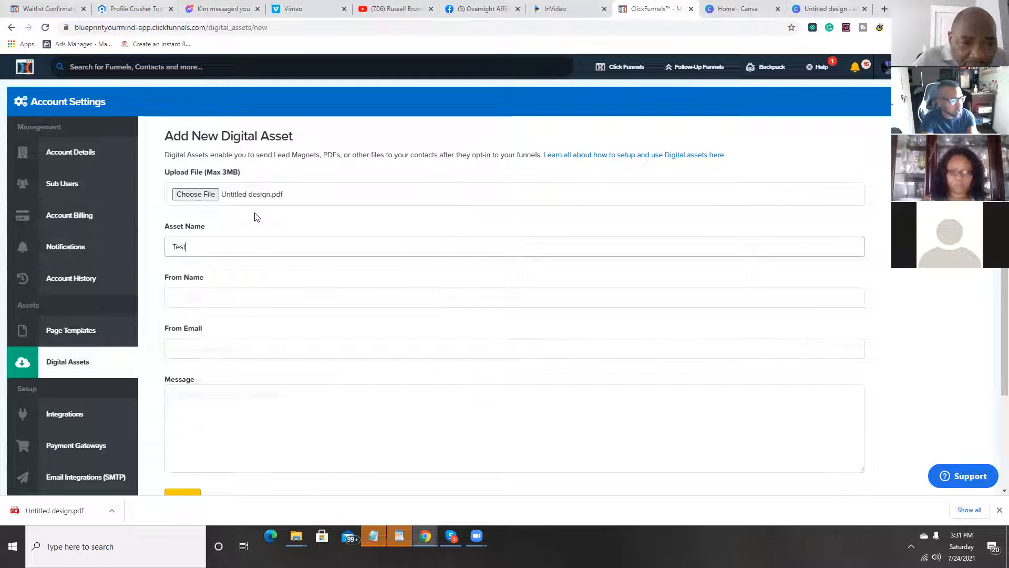
{"action": "left_click", "coordinate": [199, 297]}
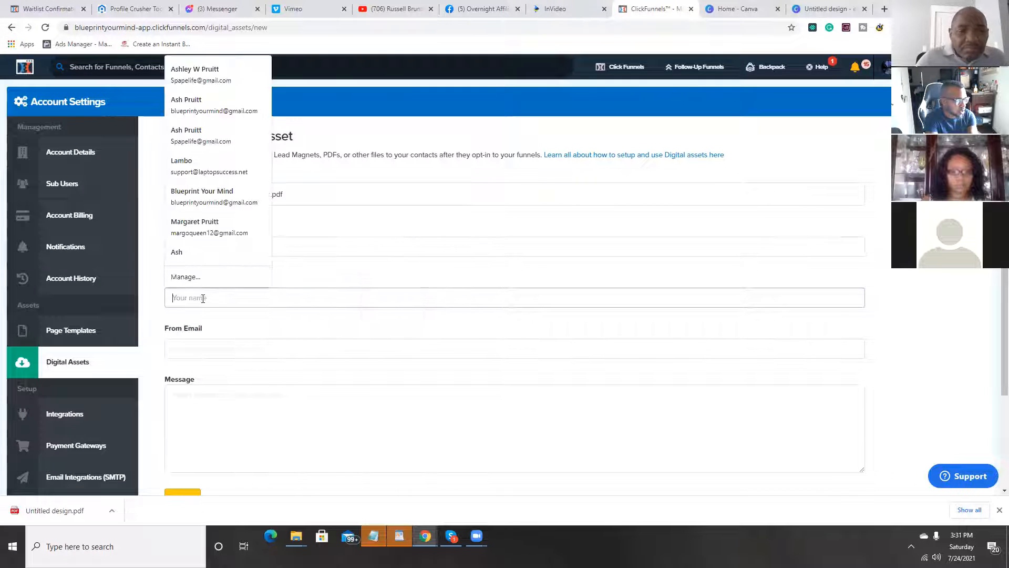
{"action": "left_click", "coordinate": [232, 349]}
{"action": "left_click", "coordinate": [211, 374]}
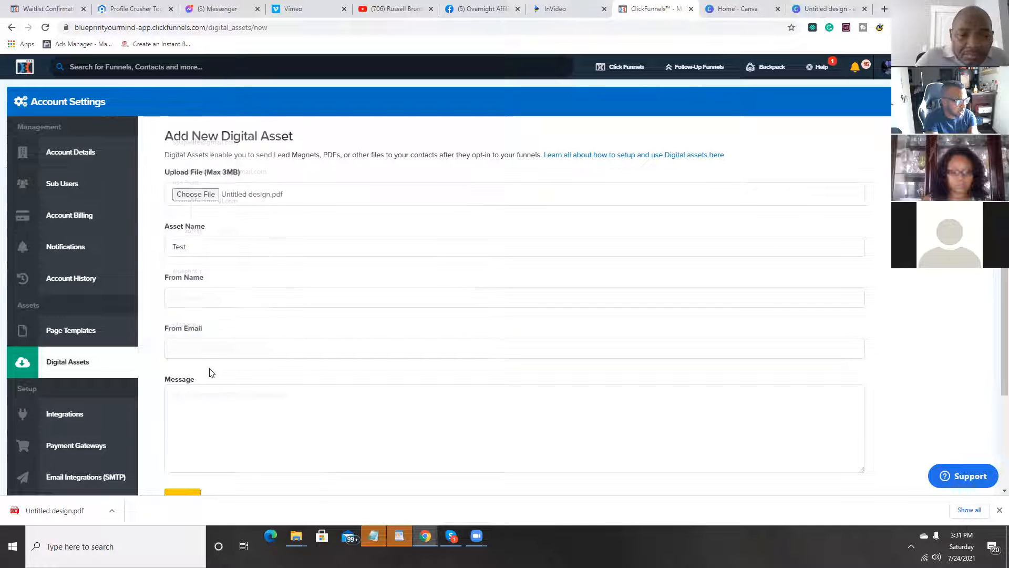
{"action": "left_click", "coordinate": [201, 351]}
{"action": "left_click", "coordinate": [192, 370]}
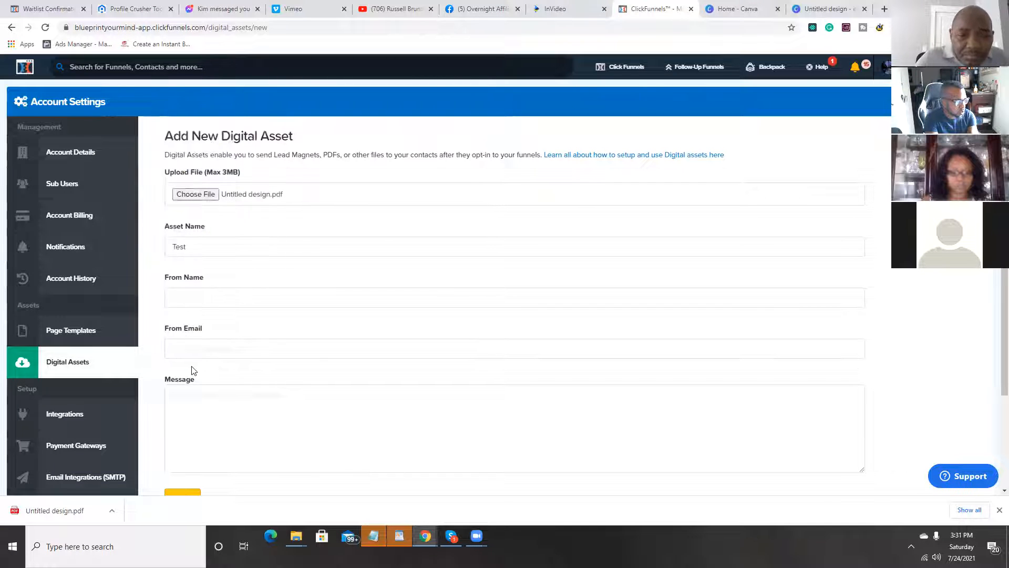
Step: Enter the message "Here is your free ebook" and add the digital asset
{"action": "left_click", "coordinate": [206, 388]}
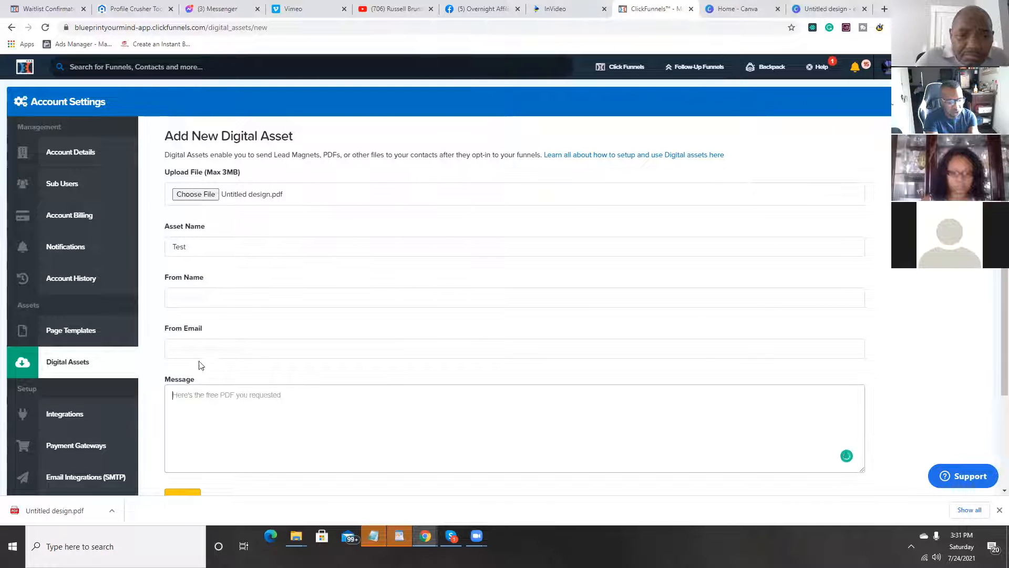
{"action": "type", "text": "Here is your fr"}
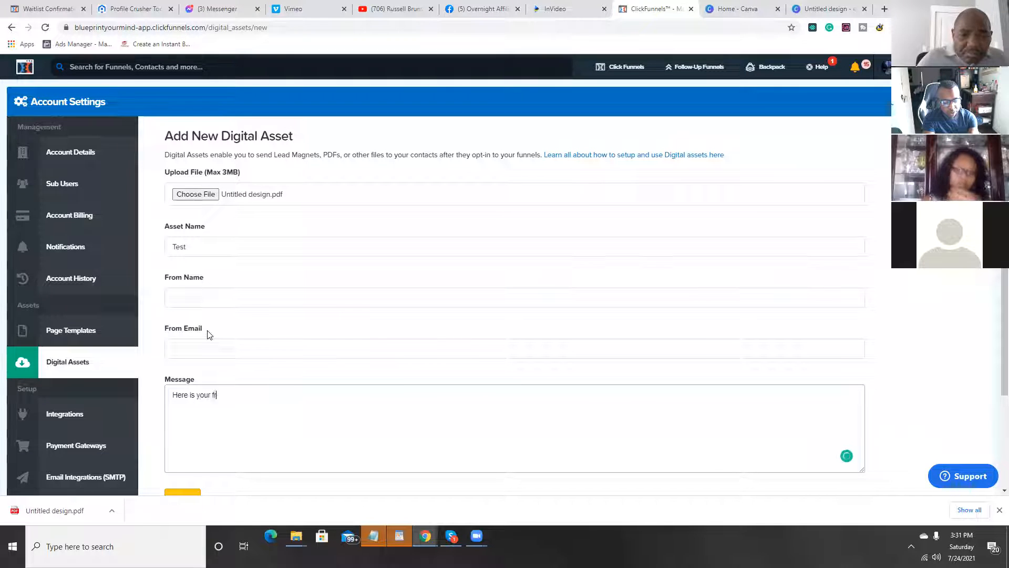
{"action": "type", "text": "ee ebook"}
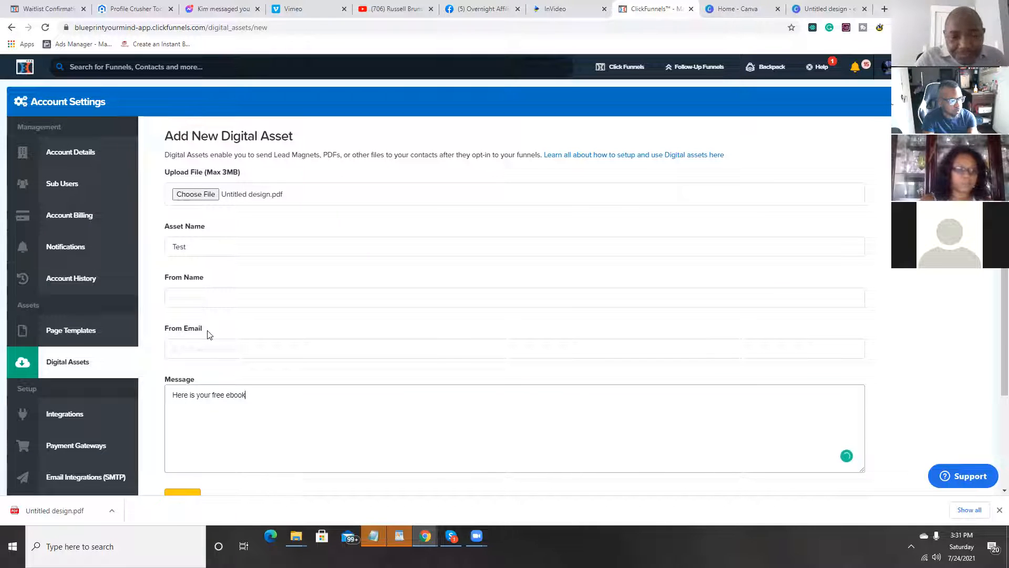
{"action": "scroll", "coordinate": [221, 323], "scroll_direction": "down", "scroll_amount": 2}
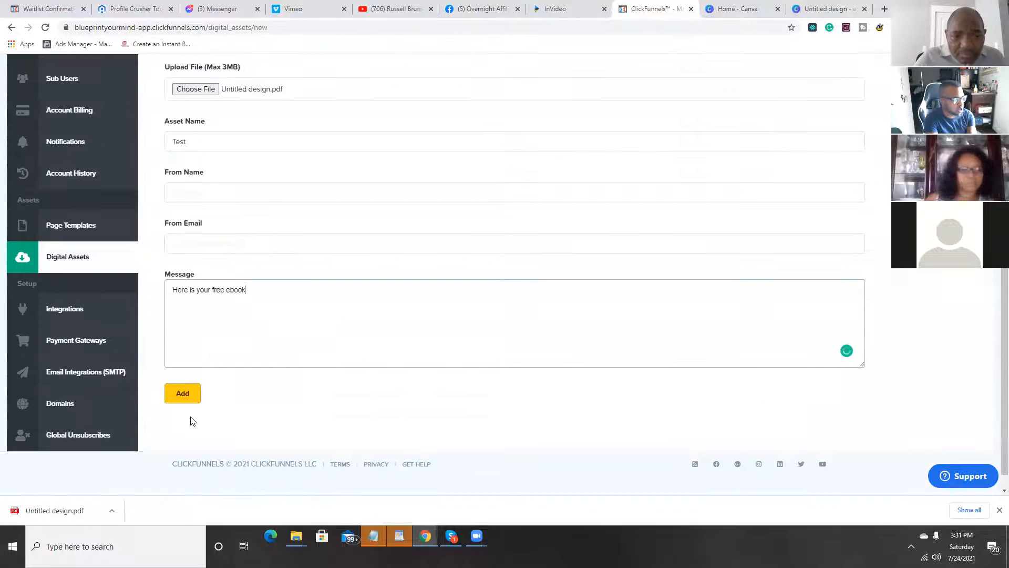
{"action": "left_click", "coordinate": [192, 397]}
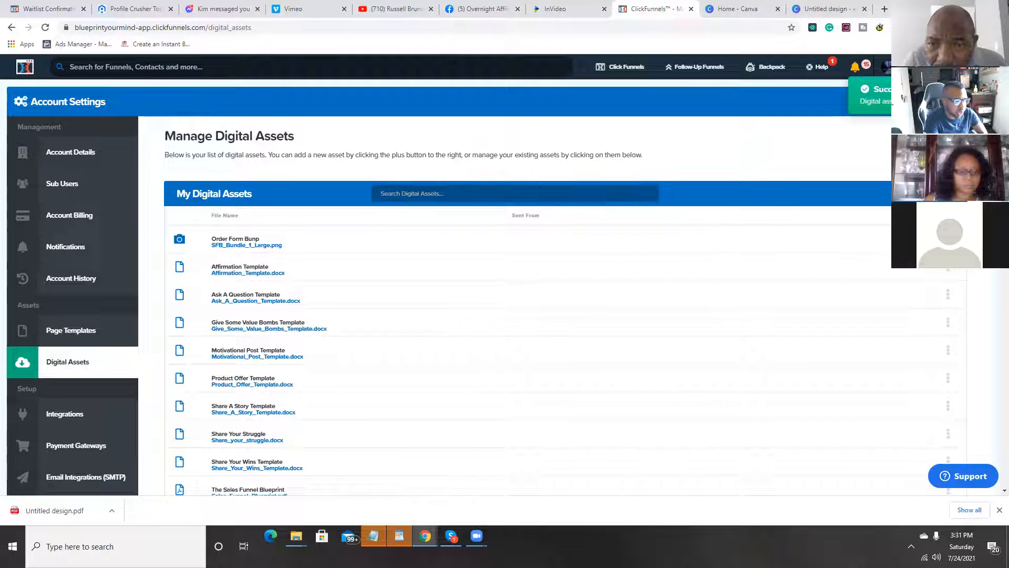
Step: Find the Test asset in the digital assets list and copy its asset path
{"action": "scroll", "coordinate": [504, 273], "scroll_direction": "down", "scroll_amount": 15}
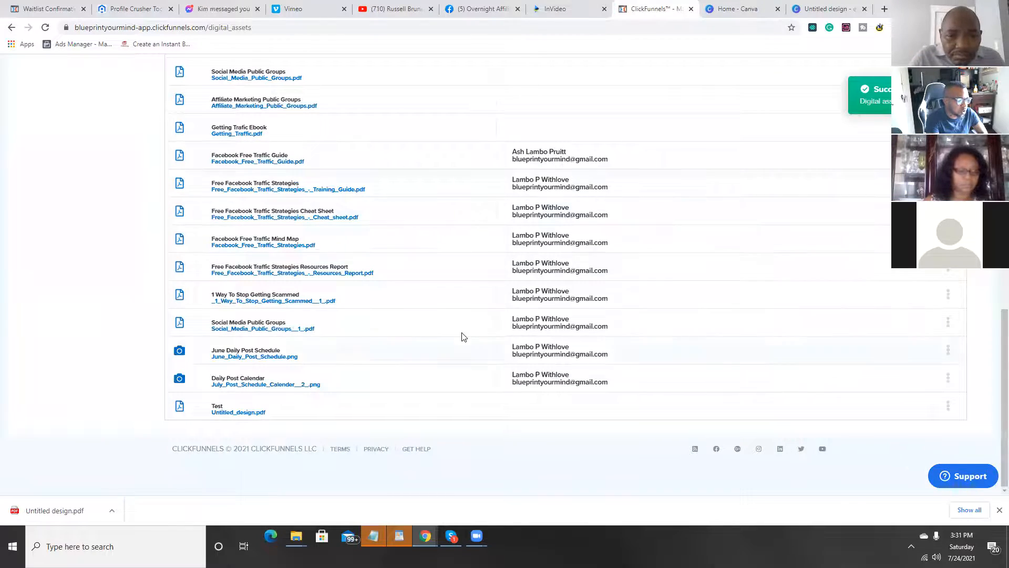
{"action": "scroll", "coordinate": [461, 336], "scroll_direction": "up", "scroll_amount": 15}
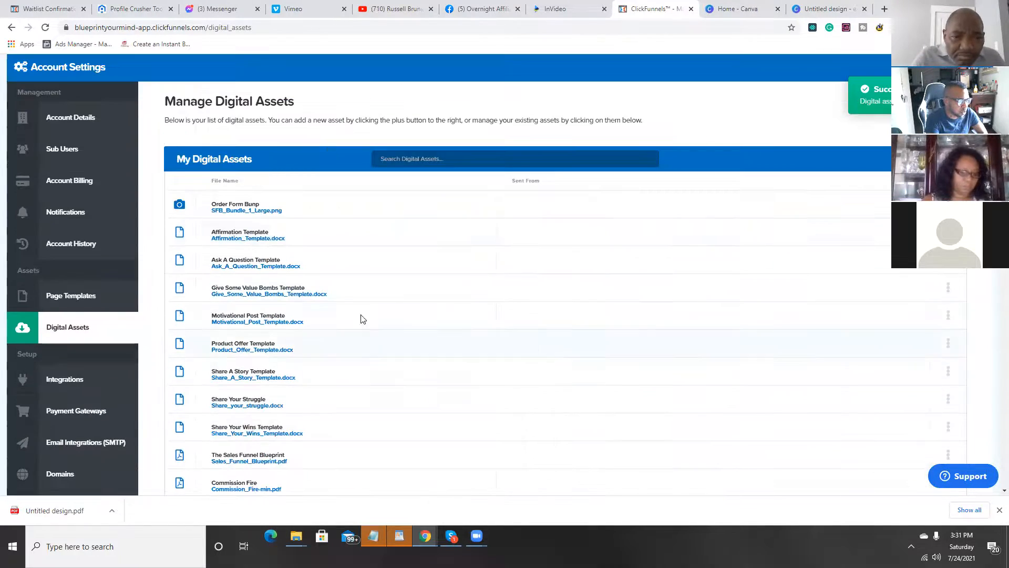
{"action": "scroll", "coordinate": [360, 316], "scroll_direction": "down", "scroll_amount": 15}
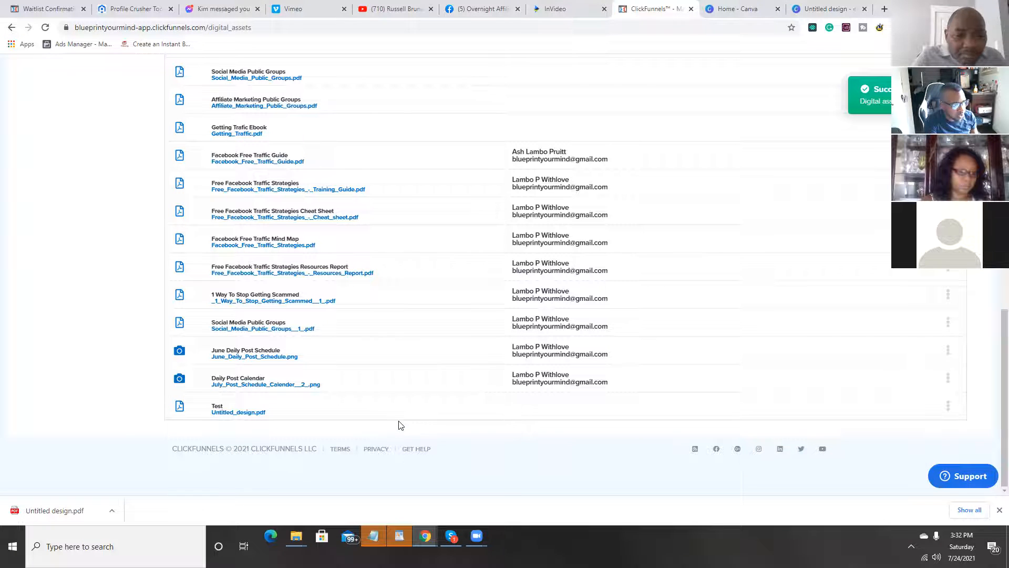
{"action": "left_click", "coordinate": [949, 407]}
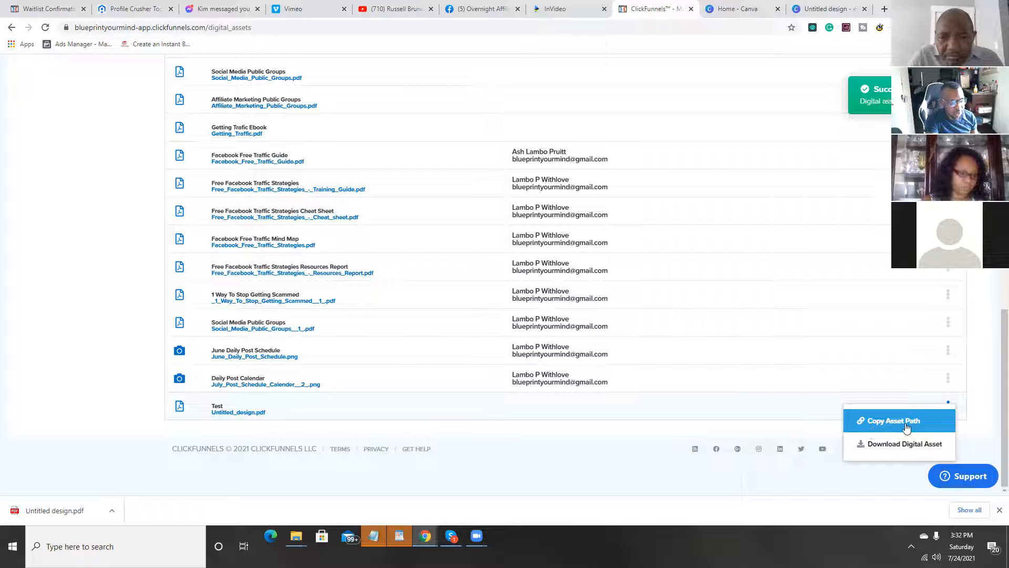
{"action": "left_click", "coordinate": [906, 427]}
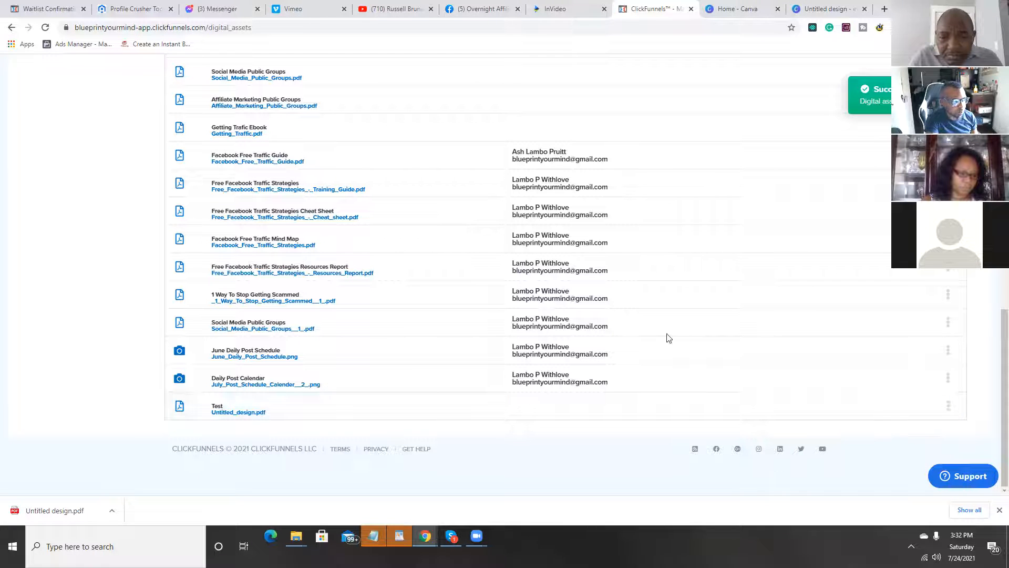
Step: In the Thank You page editor, replace the Download Here button's website link with the copied asset path and save the page
{"action": "left_click", "coordinate": [60, 11]}
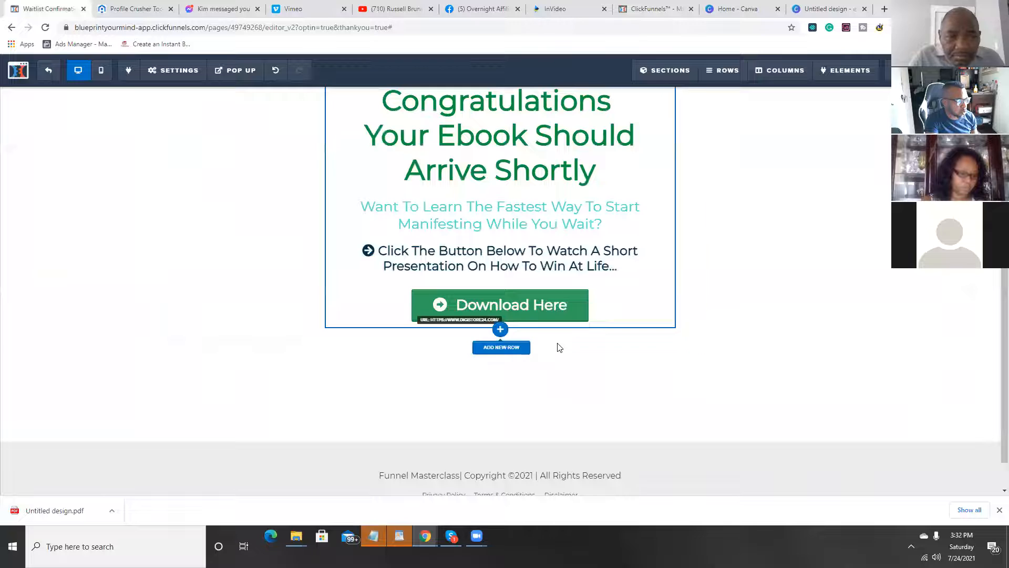
{"action": "left_click", "coordinate": [545, 318]}
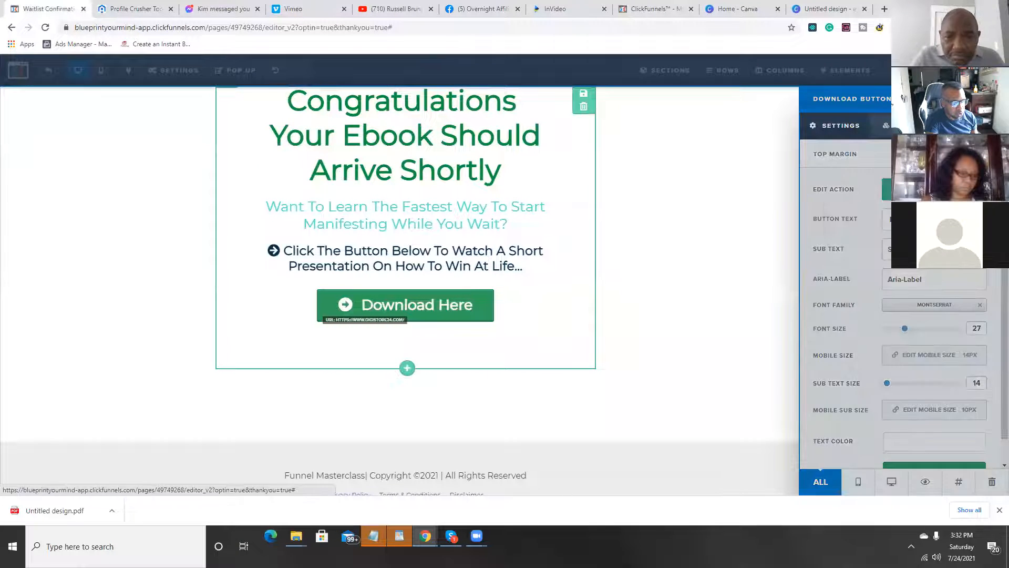
{"action": "left_click", "coordinate": [888, 189]}
{"action": "left_click_drag", "start_coordinate": [909, 234], "coordinate": [788, 254]}
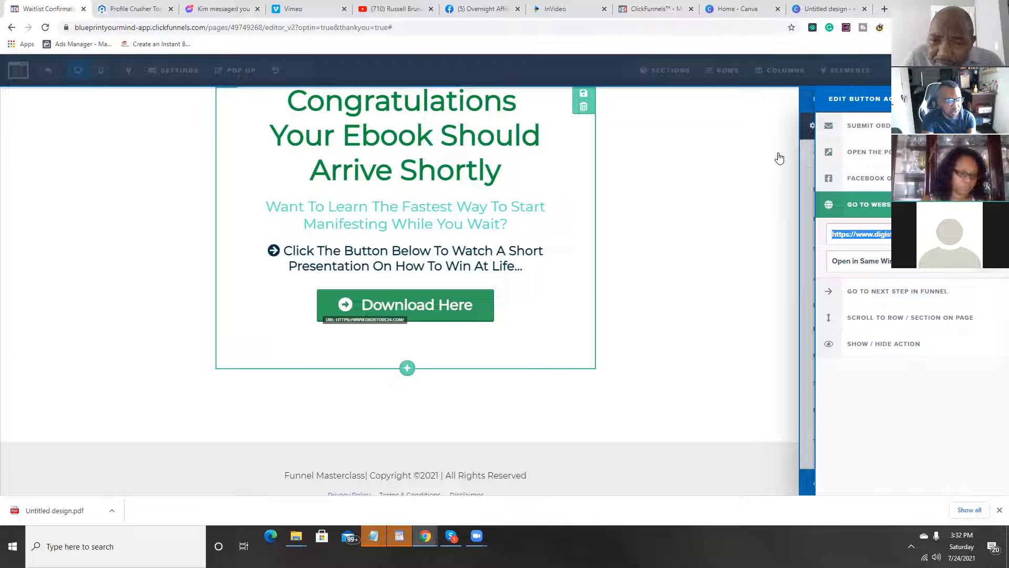
{"action": "key", "text": "ctrl+v"}
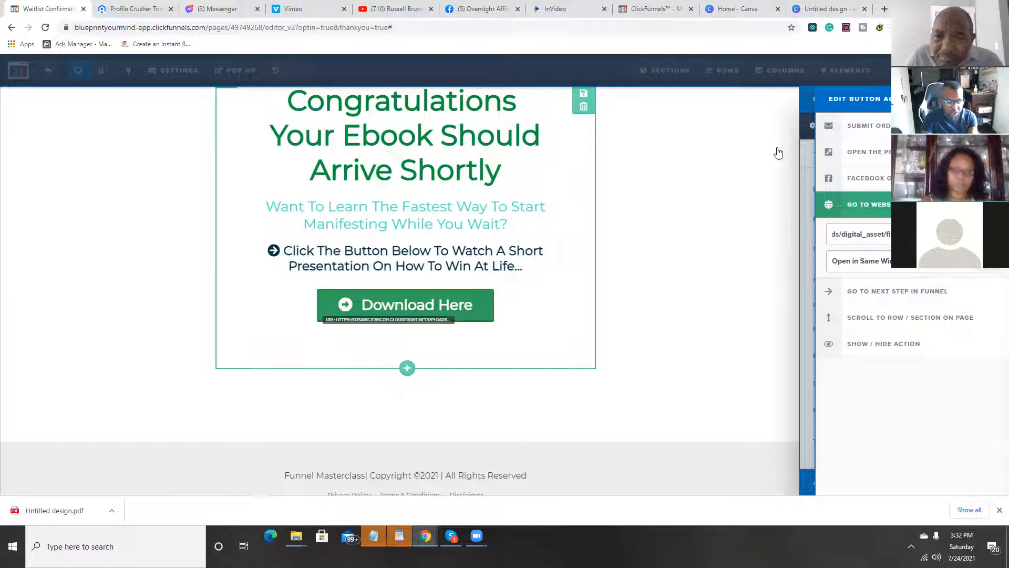
{"action": "left_click", "coordinate": [719, 197]}
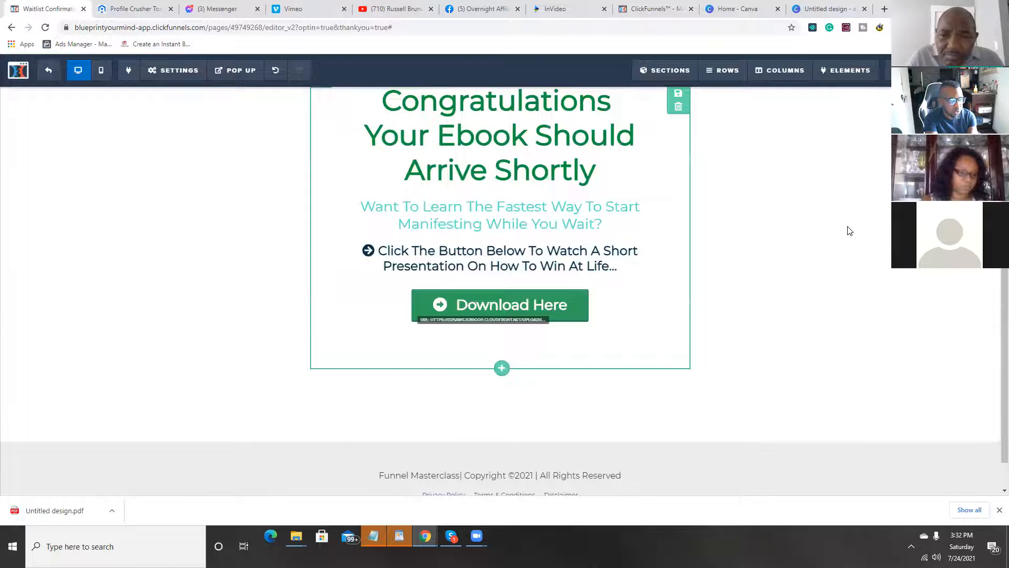
{"action": "key", "text": "ctrl+s"}
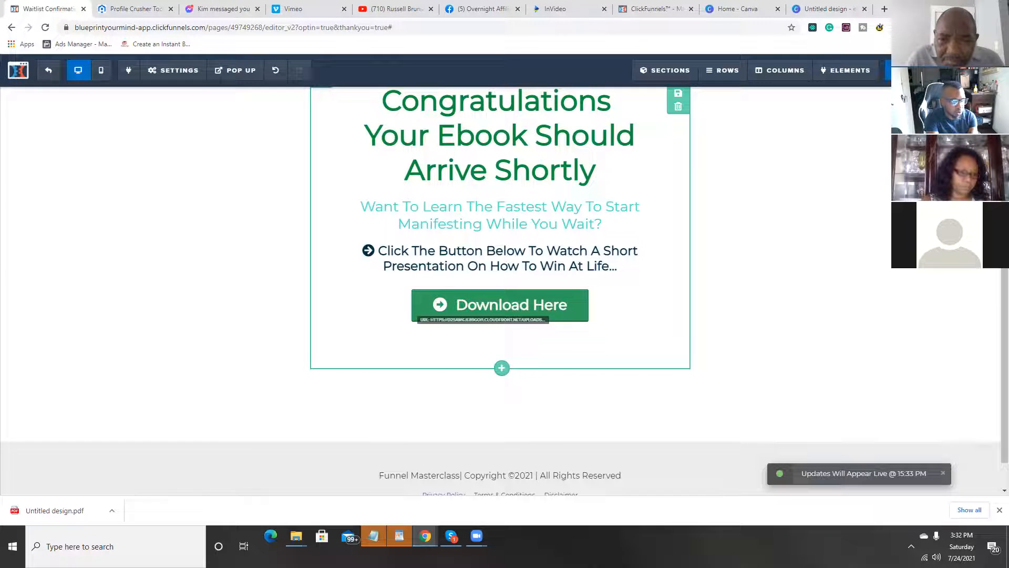
Step: Preview the Thank You page, test the Download Here button, and close the preview
{"action": "left_click", "coordinate": [963, 71]}
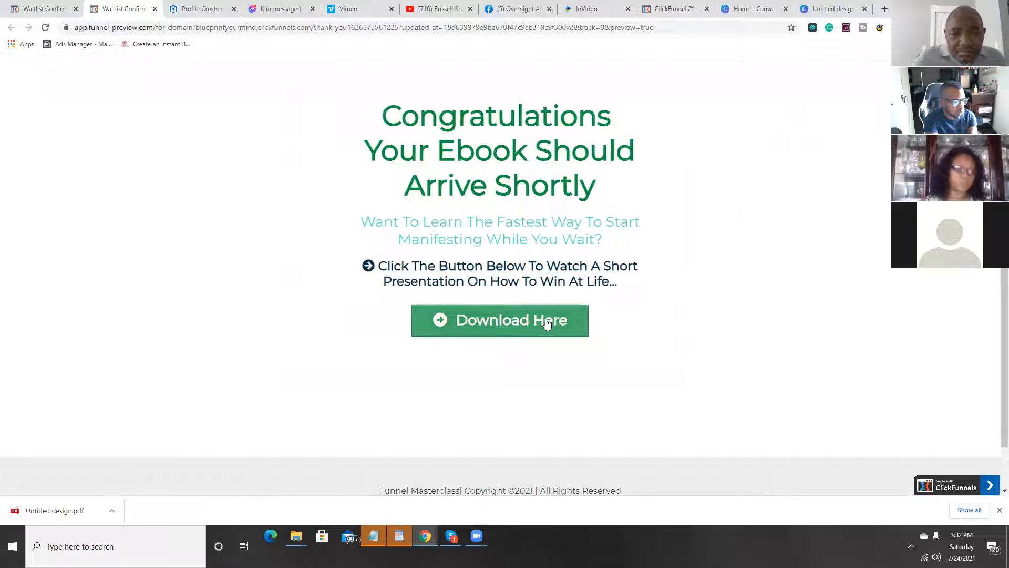
{"action": "left_click", "coordinate": [539, 326]}
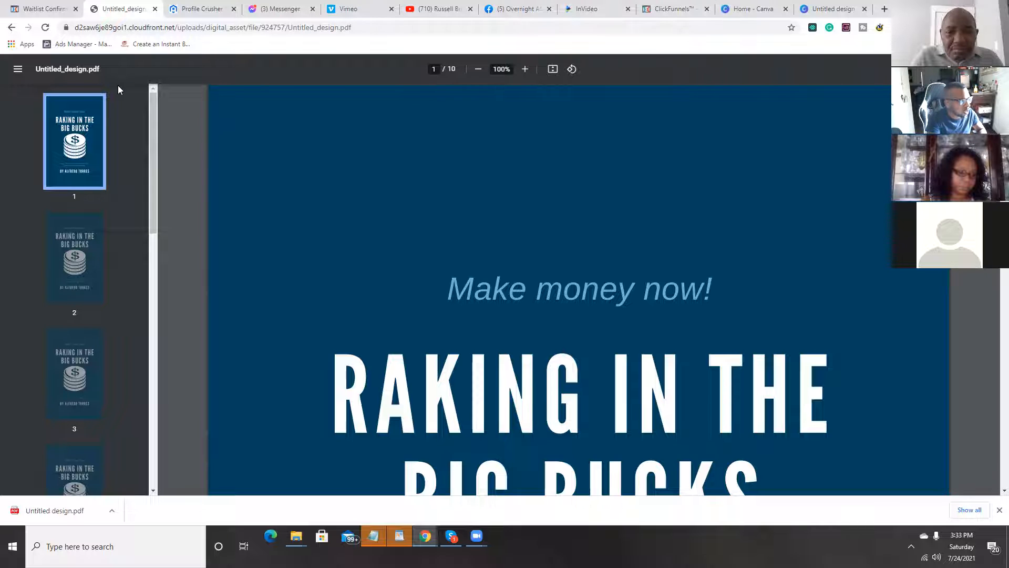
{"action": "left_click", "coordinate": [155, 9]}
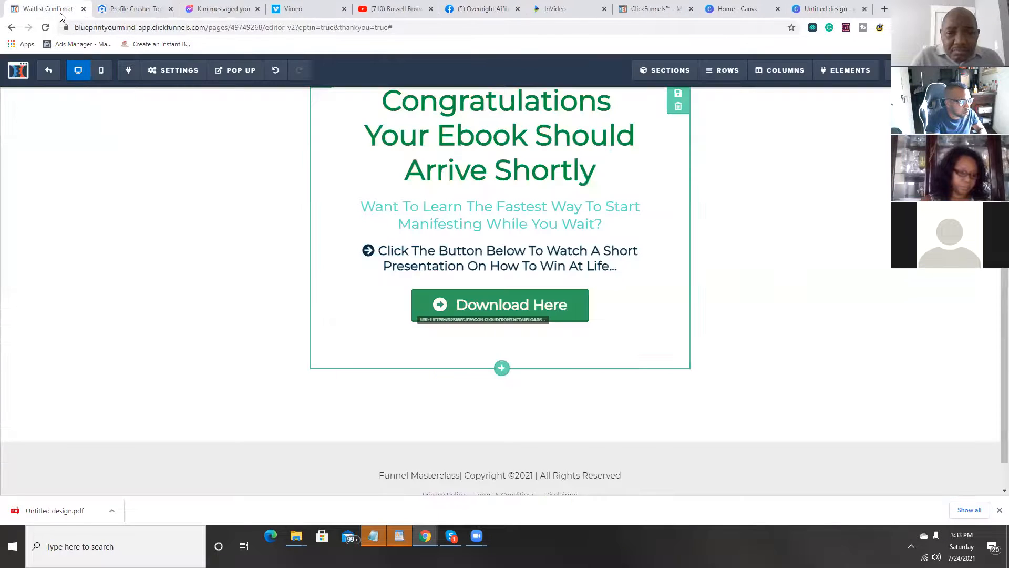
Step: Set the Download Here button's website action to Open in New Tab/Window
{"action": "left_click", "coordinate": [498, 305]}
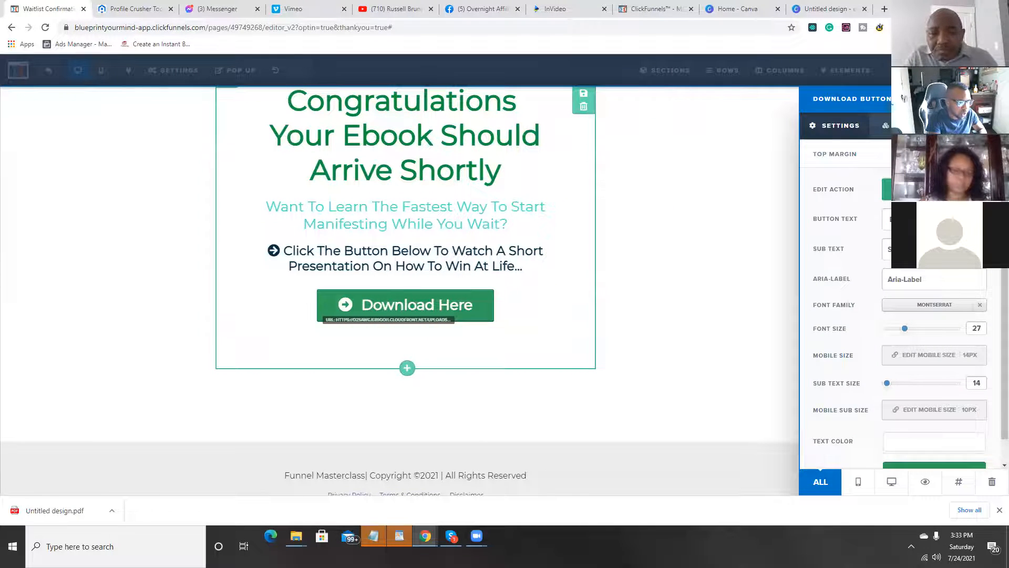
{"action": "left_click", "coordinate": [907, 189]}
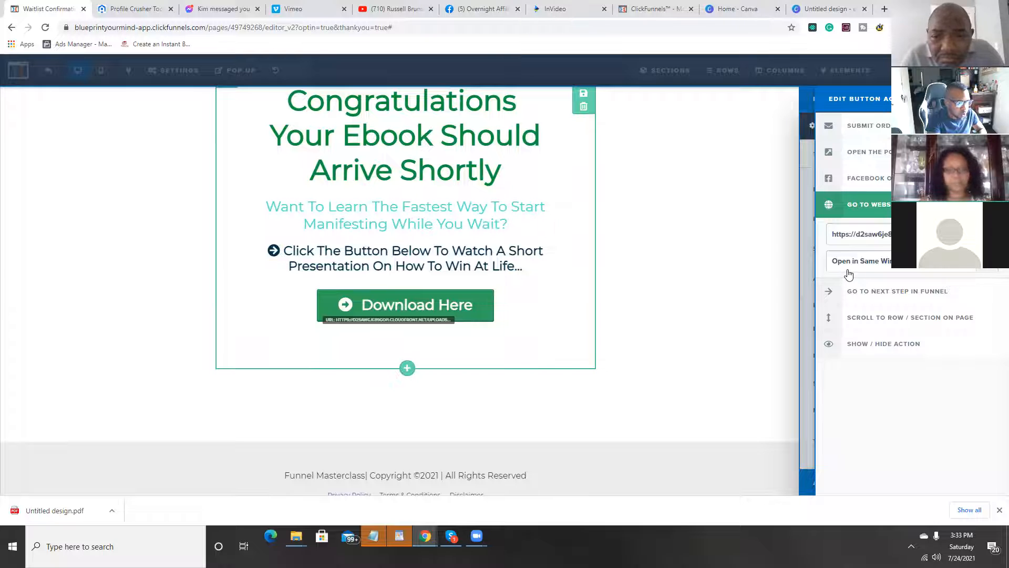
{"action": "left_click", "coordinate": [991, 270]}
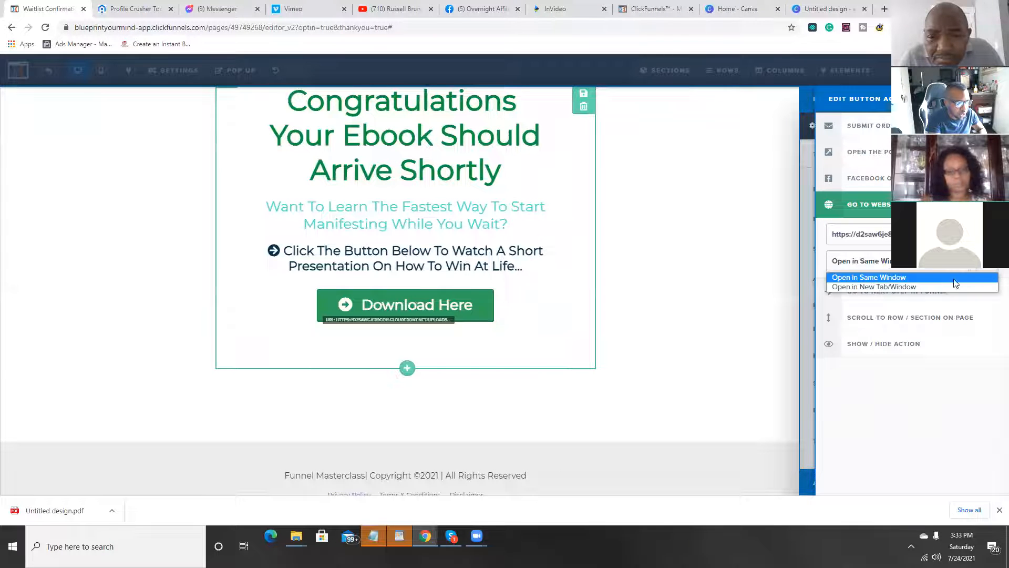
{"action": "left_click", "coordinate": [894, 287]}
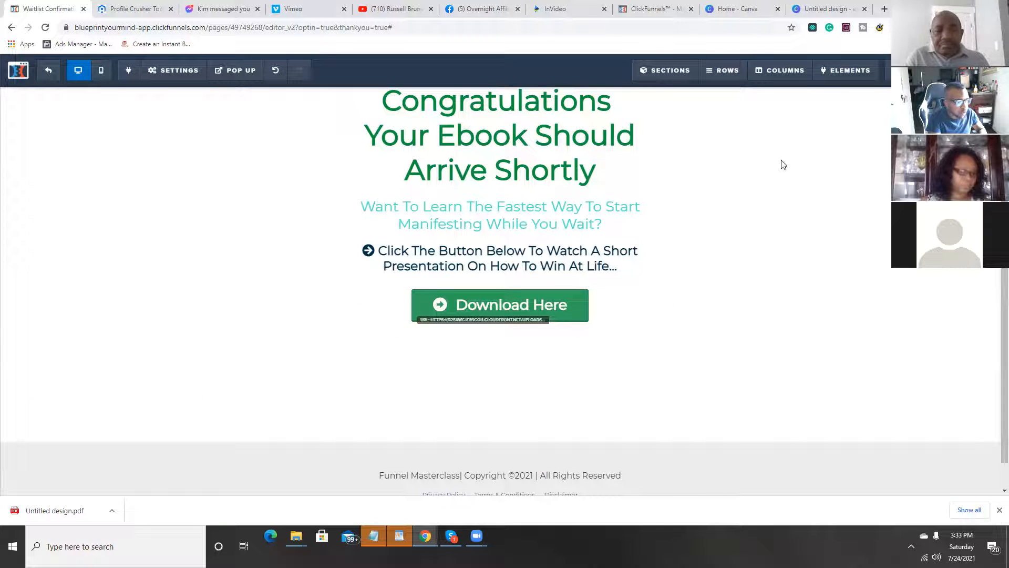
{"action": "scroll", "coordinate": [503, 280], "scroll_direction": "up", "scroll_amount": 2}
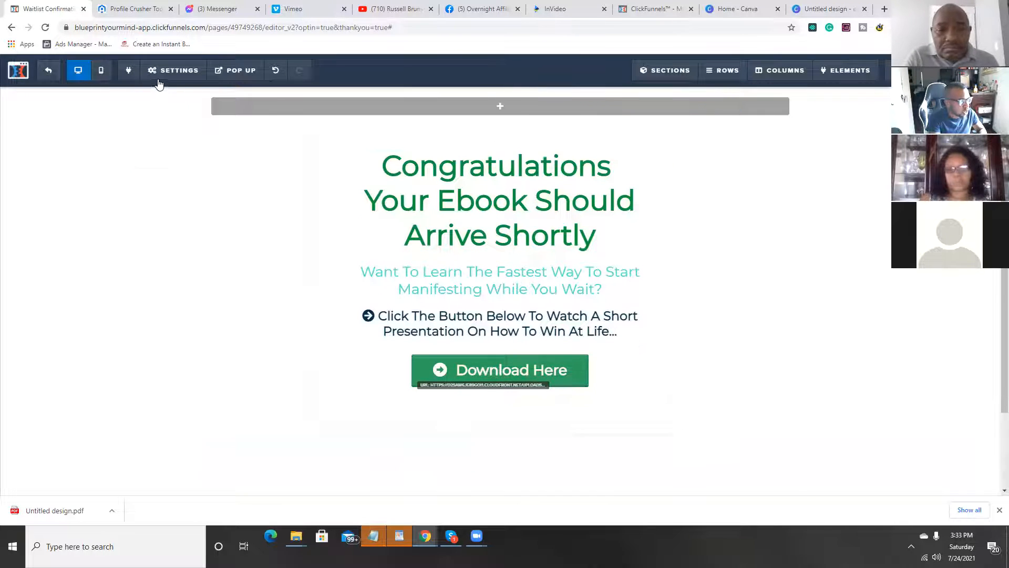
Step: Open the Bitly link management site in a new browser tab
{"action": "left_click", "coordinate": [885, 9]}
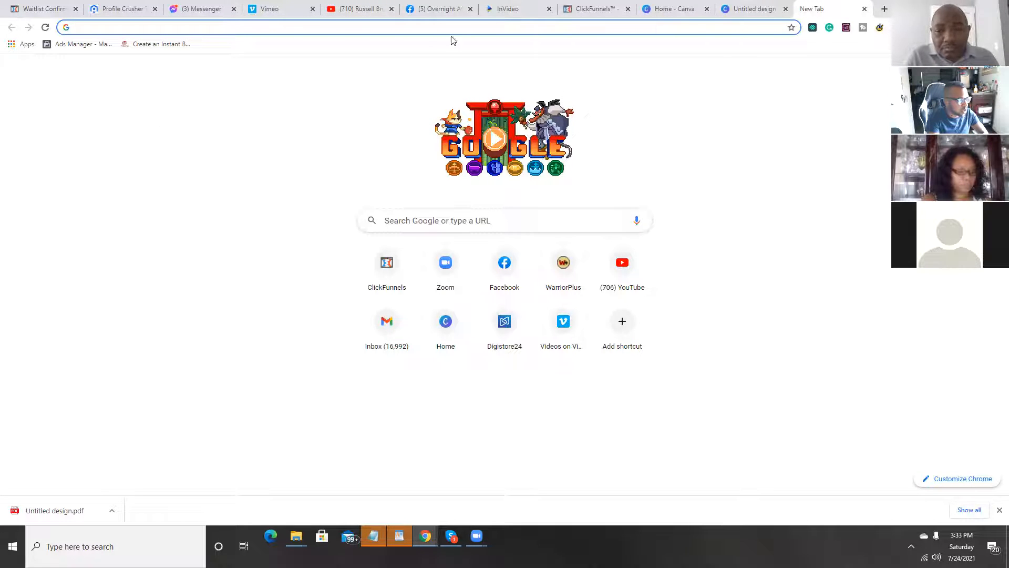
{"action": "type", "text": "bitly.com"}
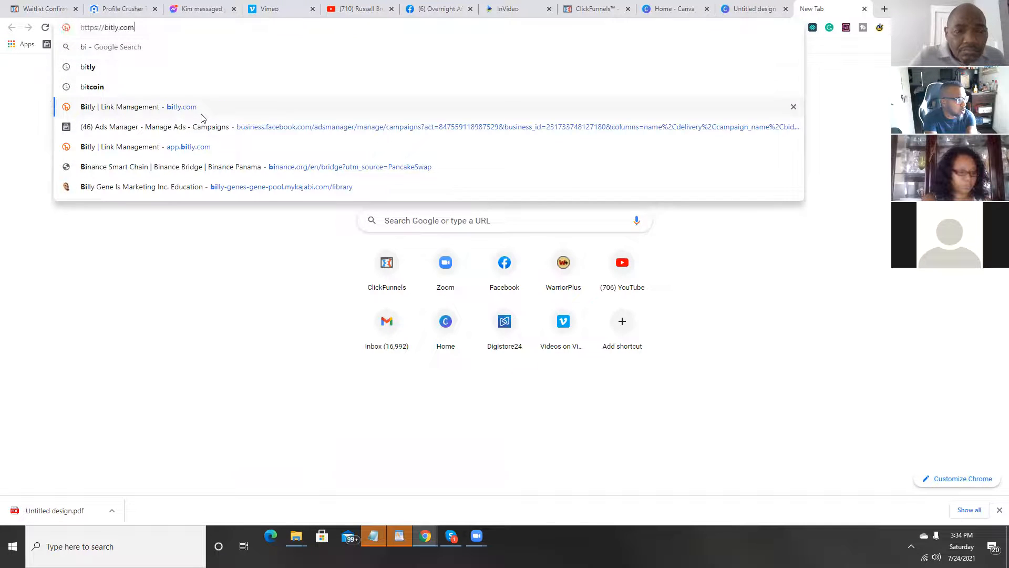
{"action": "left_click", "coordinate": [202, 114]}
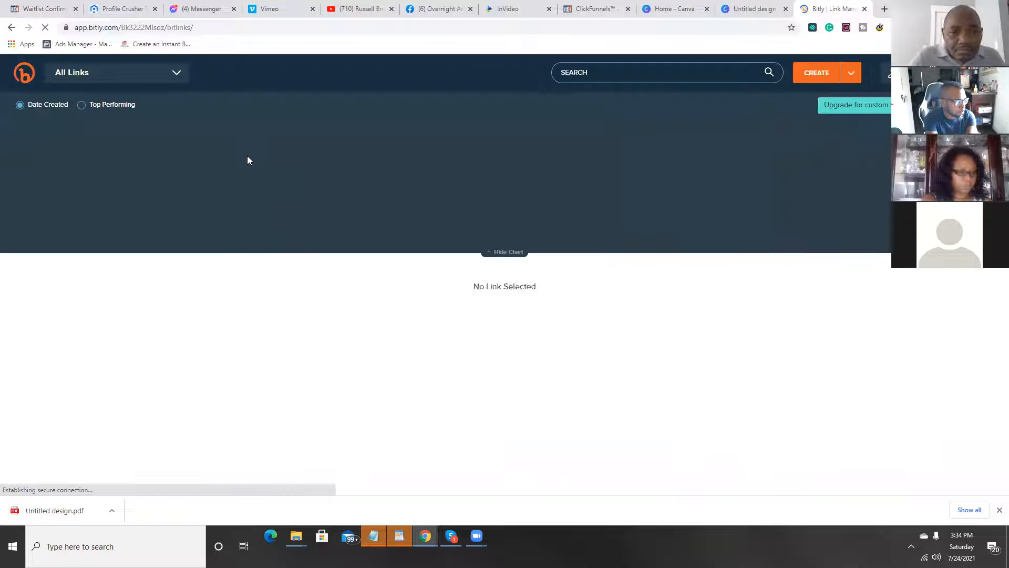
Step: Look over the newest Bitly link, bit.ly/CreateyourDREAM, and return to the Thank You page editor in ClickFunnels
{"action": "scroll", "coordinate": [446, 391], "scroll_direction": "down", "scroll_amount": 2}
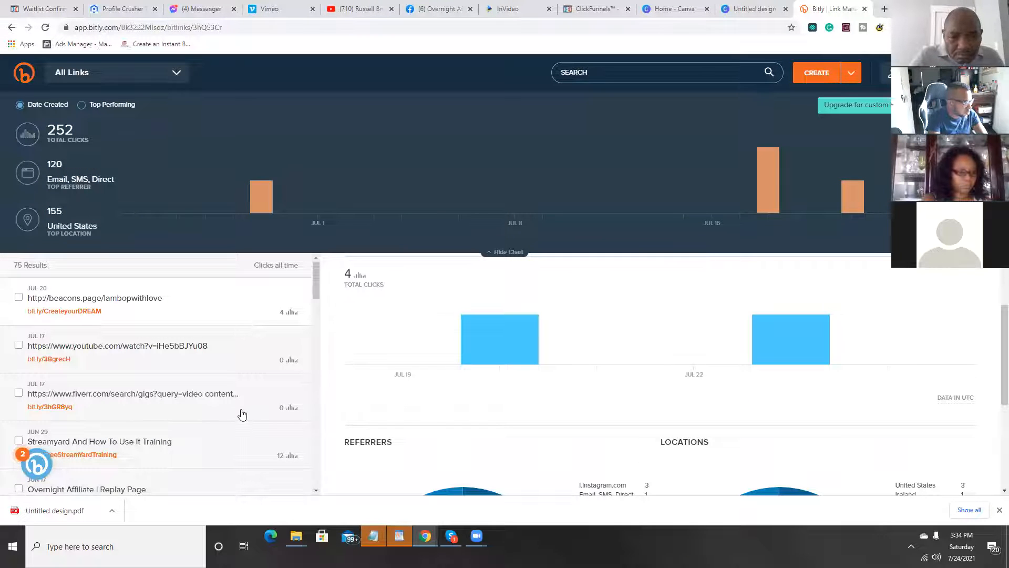
{"action": "scroll", "coordinate": [405, 414], "scroll_direction": "up", "scroll_amount": 2}
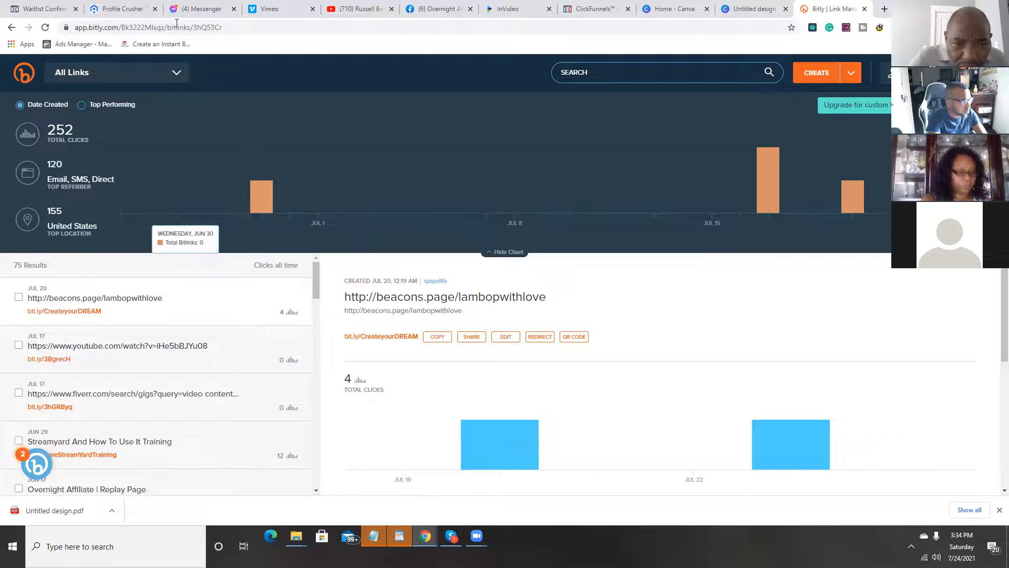
{"action": "left_click", "coordinate": [52, 9]}
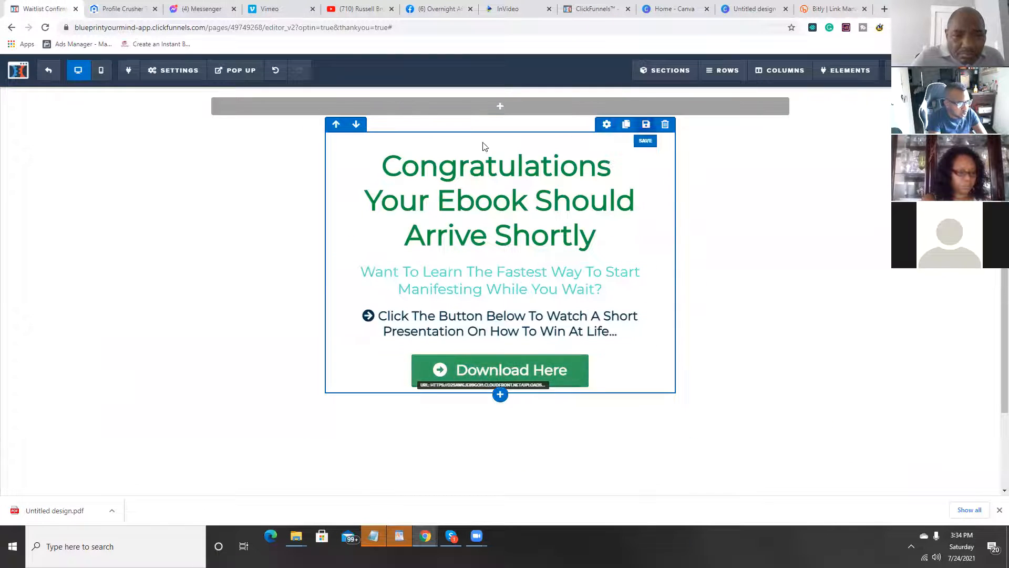
Step: In the Thank You page's general settings, choose Test as the digital asset and save the page
{"action": "mouse_move", "coordinate": [152, 74]}
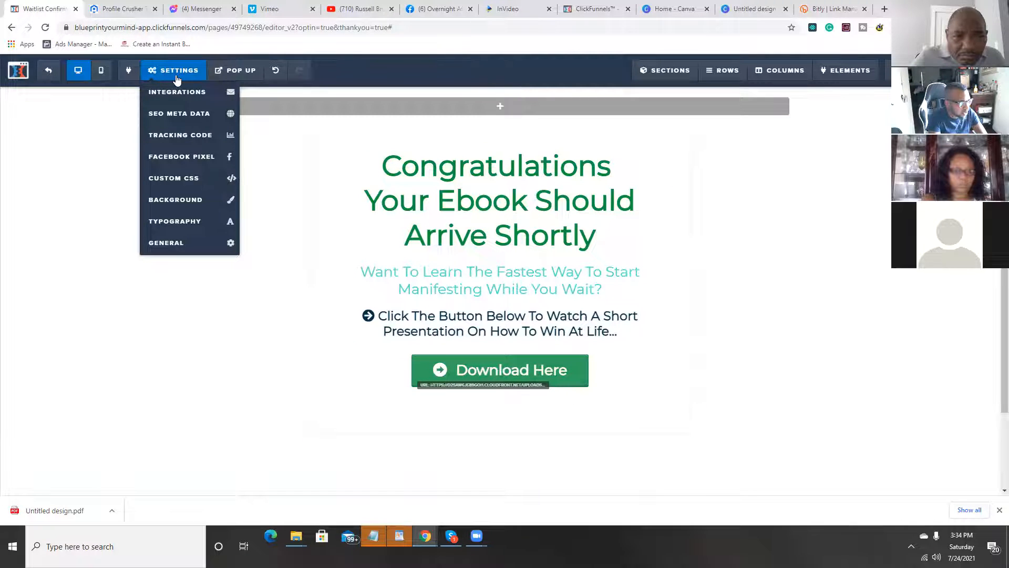
{"action": "left_click", "coordinate": [170, 244]}
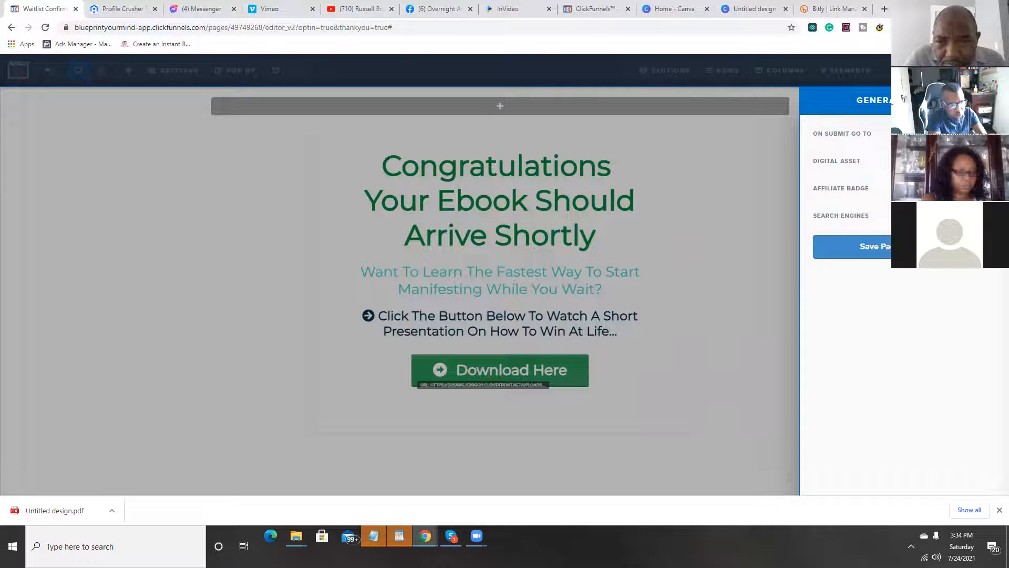
{"action": "left_click", "coordinate": [941, 134]}
{"action": "right_click", "coordinate": [941, 135]}
{"action": "left_click", "coordinate": [940, 218]}
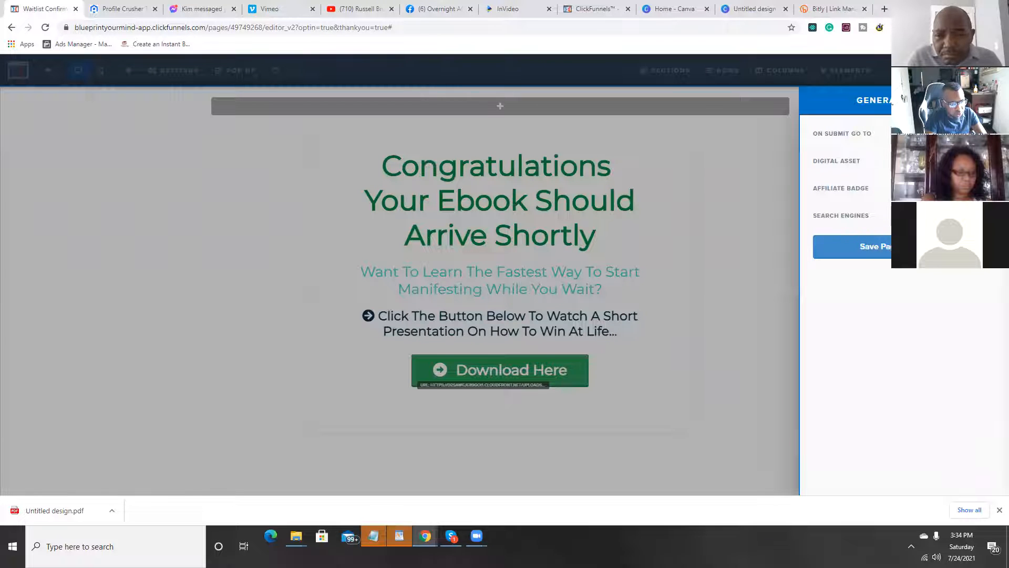
{"action": "left_click", "coordinate": [944, 162]}
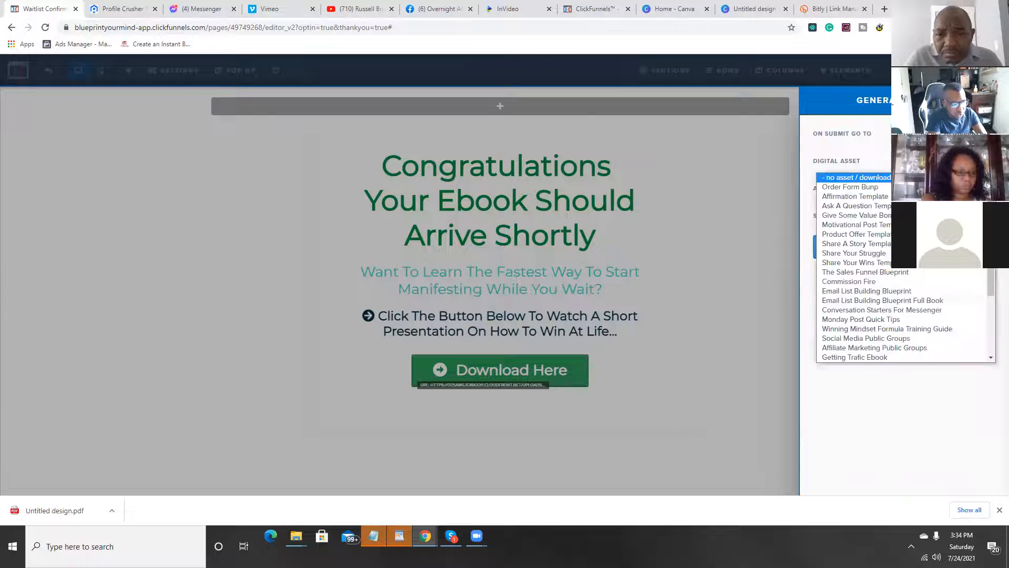
{"action": "scroll", "coordinate": [904, 225], "scroll_direction": "down", "scroll_amount": 3}
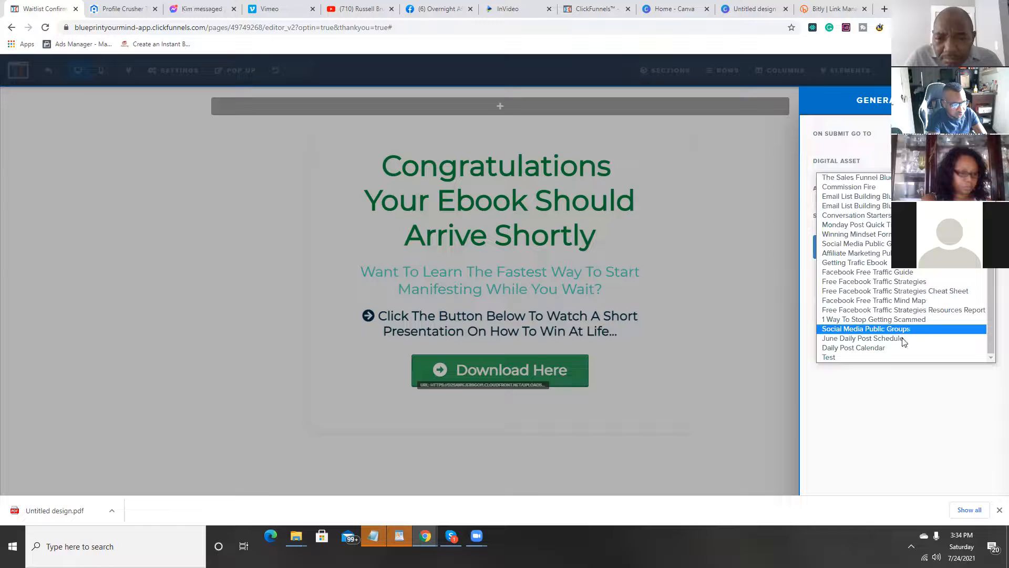
{"action": "left_click", "coordinate": [888, 359]}
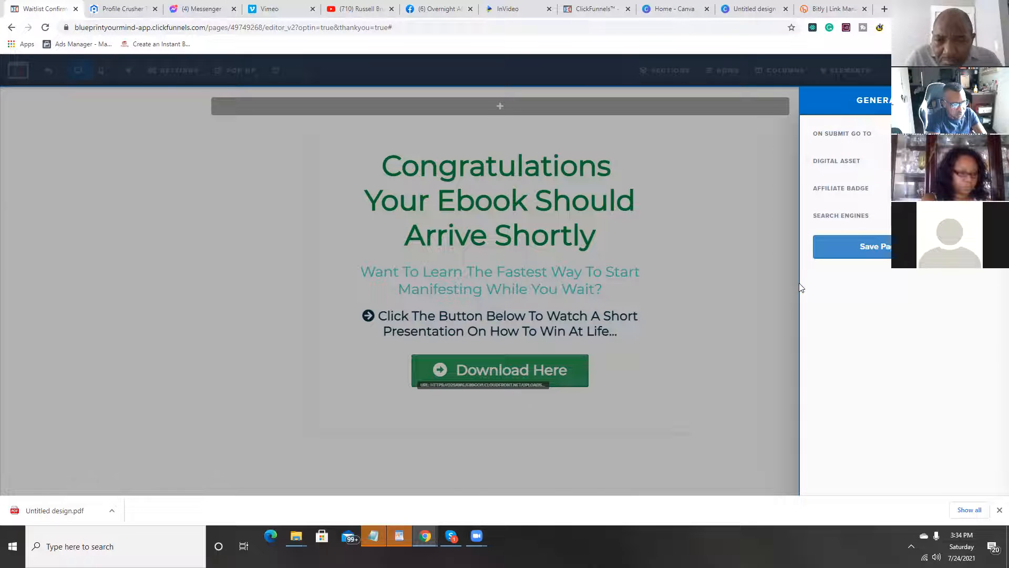
{"action": "left_click", "coordinate": [783, 284]}
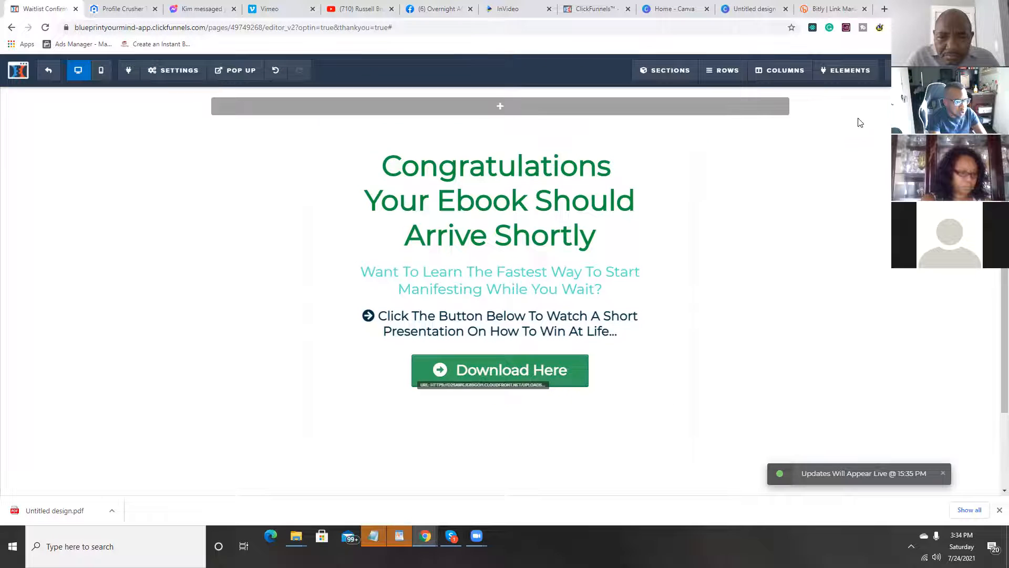
Step: Preview the Thank You page, test that Download Here opens the ebook PDF, close both tabs, and return to the editor
{"action": "left_click", "coordinate": [965, 71]}
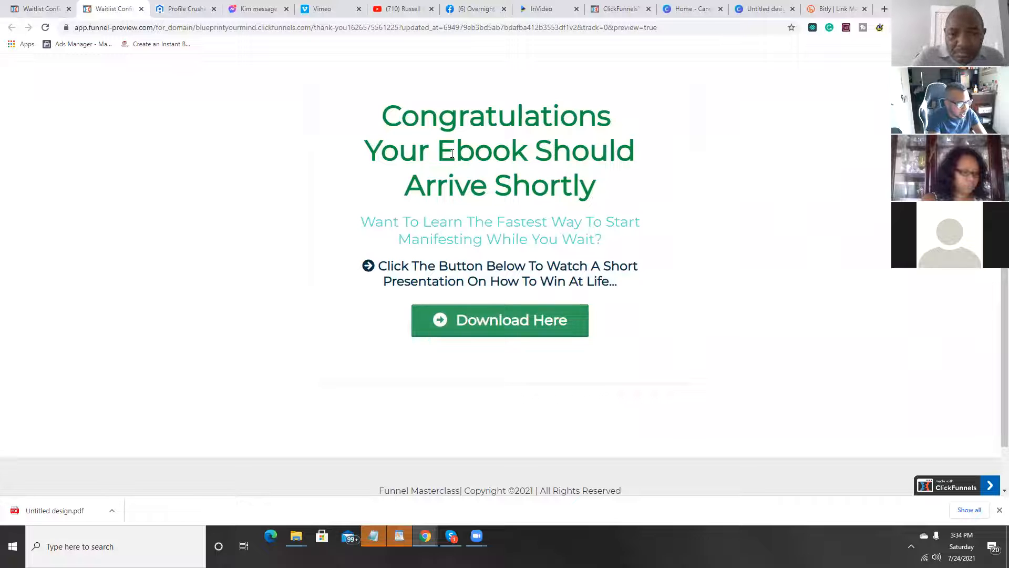
{"action": "left_click", "coordinate": [499, 325]}
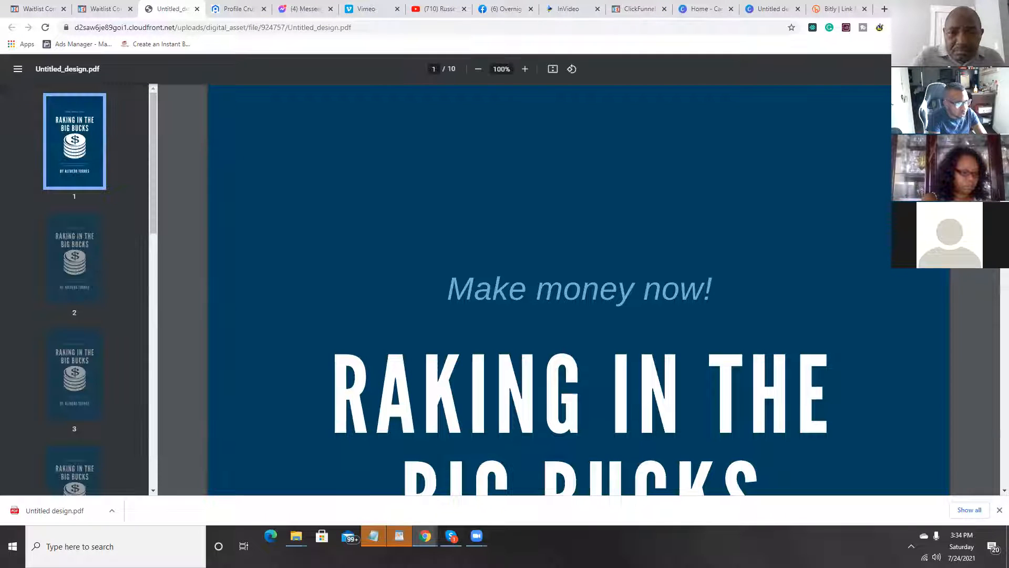
{"action": "left_click", "coordinate": [95, 13]}
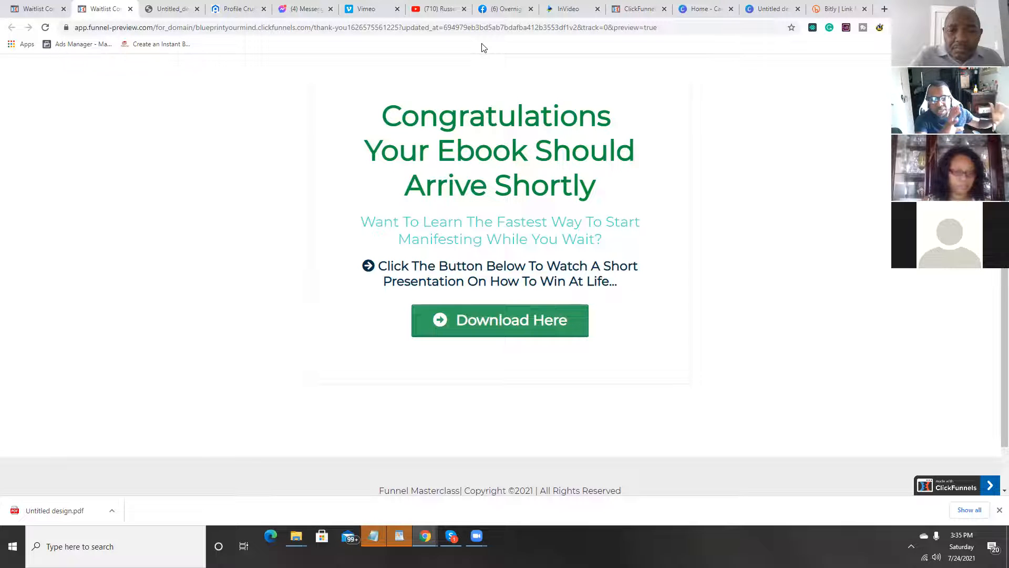
{"action": "left_click", "coordinate": [195, 9]}
{"action": "left_click", "coordinate": [130, 9]}
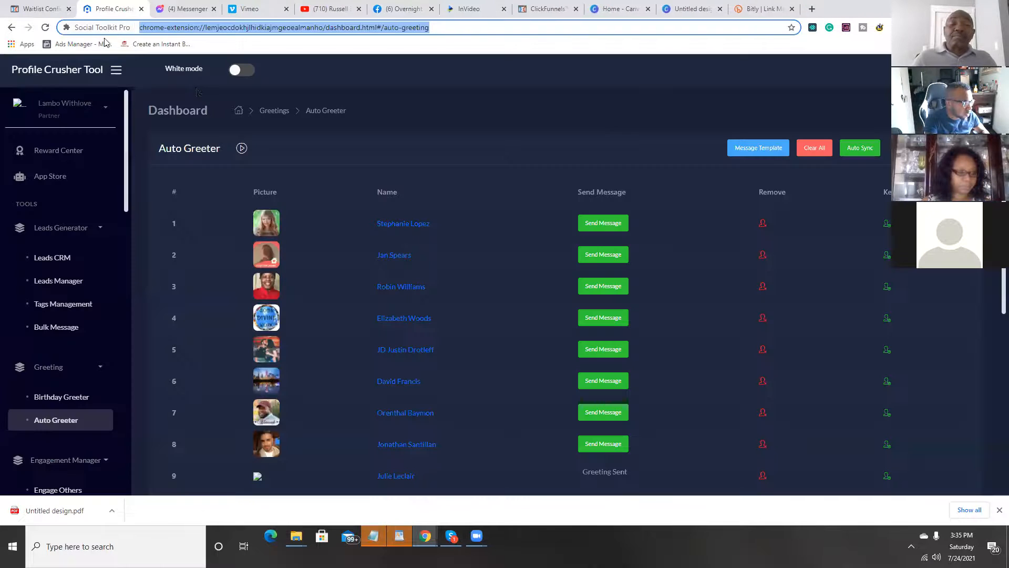
{"action": "left_click", "coordinate": [42, 9]}
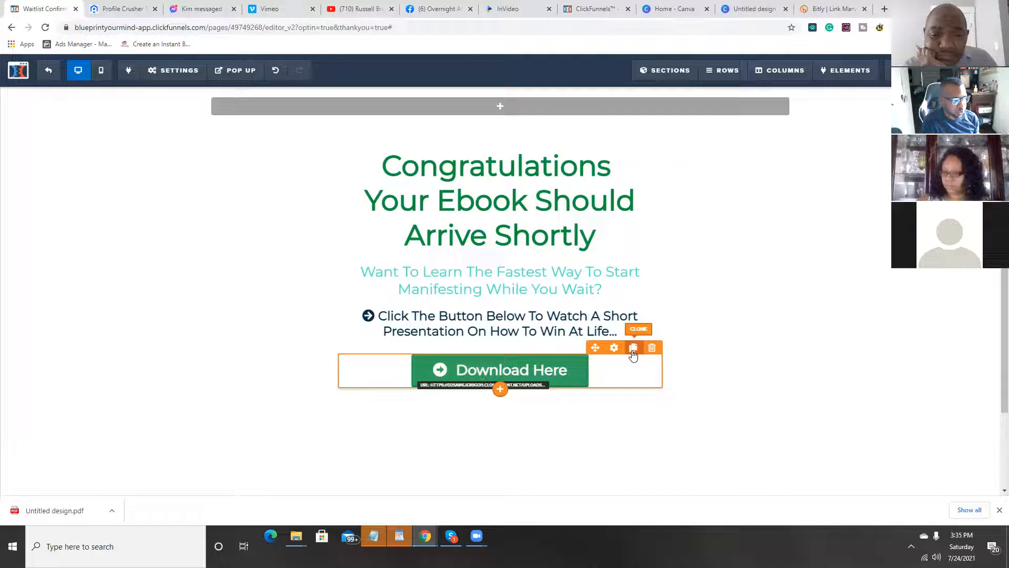
Step: Clone the Download Here button and change the copy's button text to "Watch Presentation"
{"action": "left_click", "coordinate": [633, 348]}
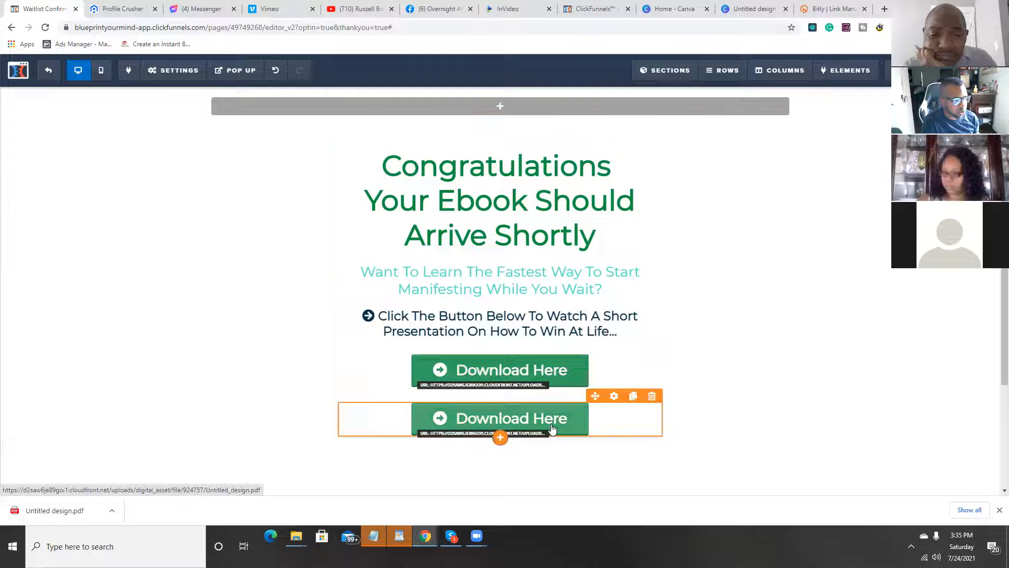
{"action": "left_click", "coordinate": [614, 395]}
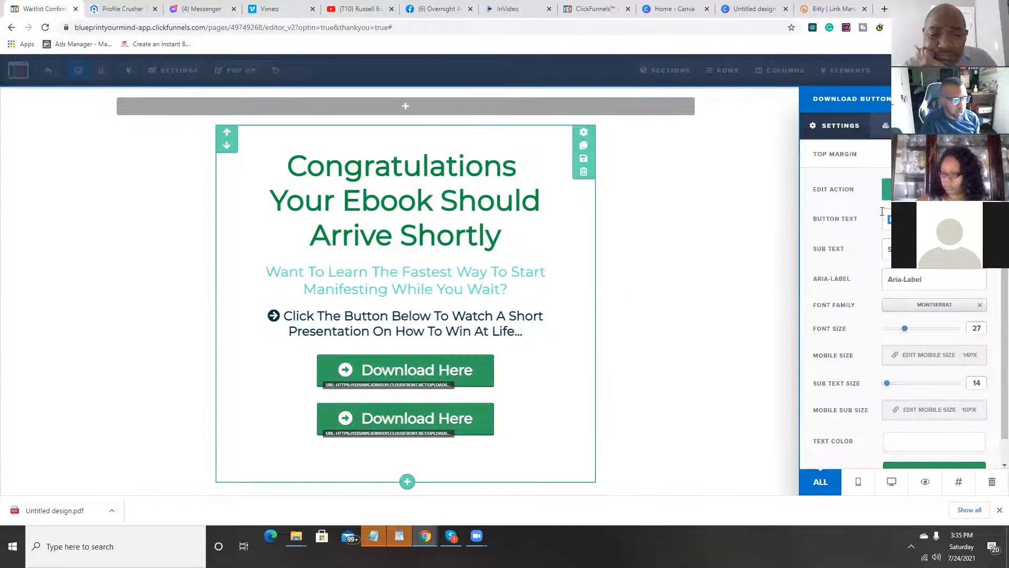
{"action": "type", "text": "W"}
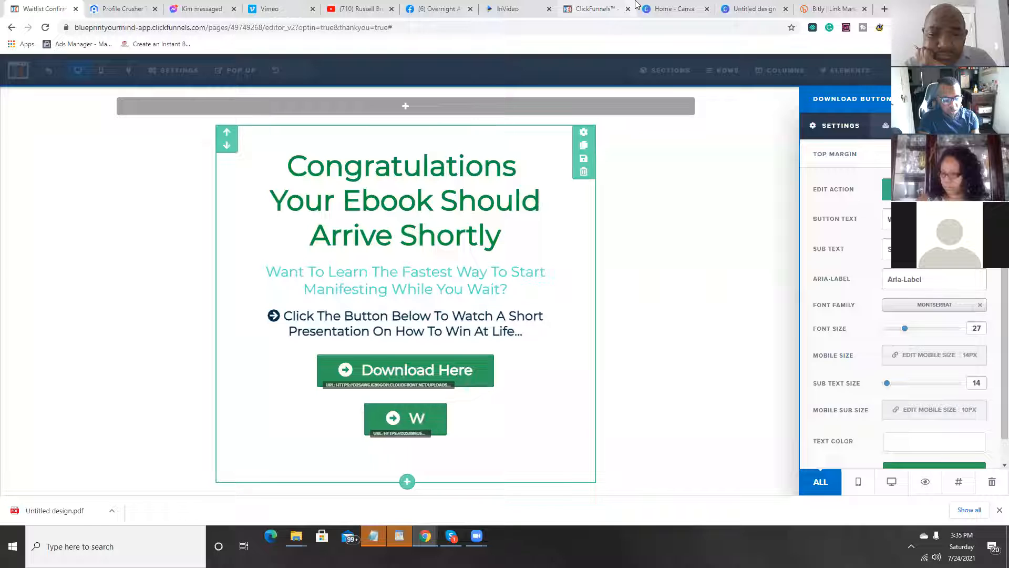
{"action": "type", "text": "atch Pr"}
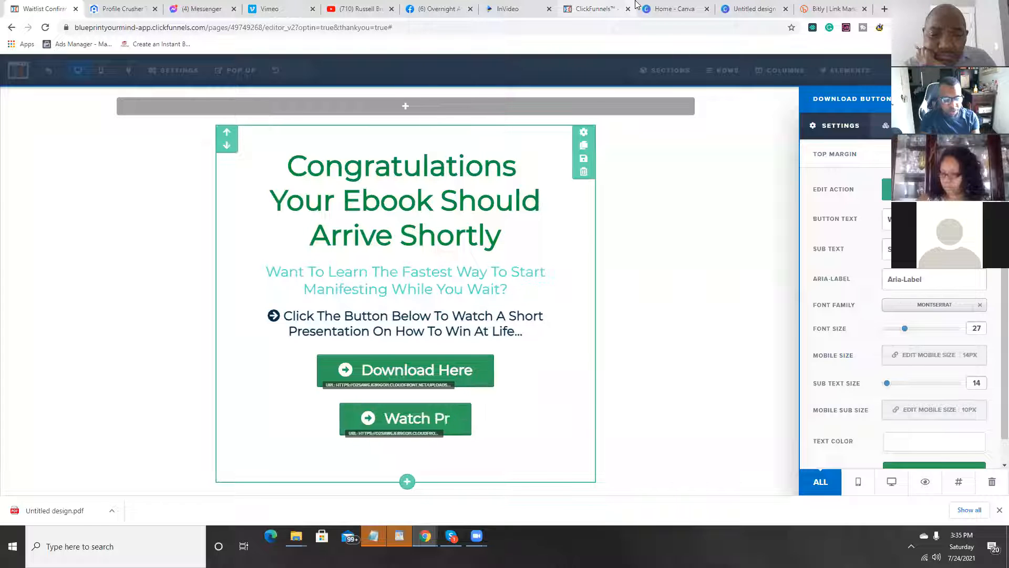
{"action": "type", "text": "esentation"}
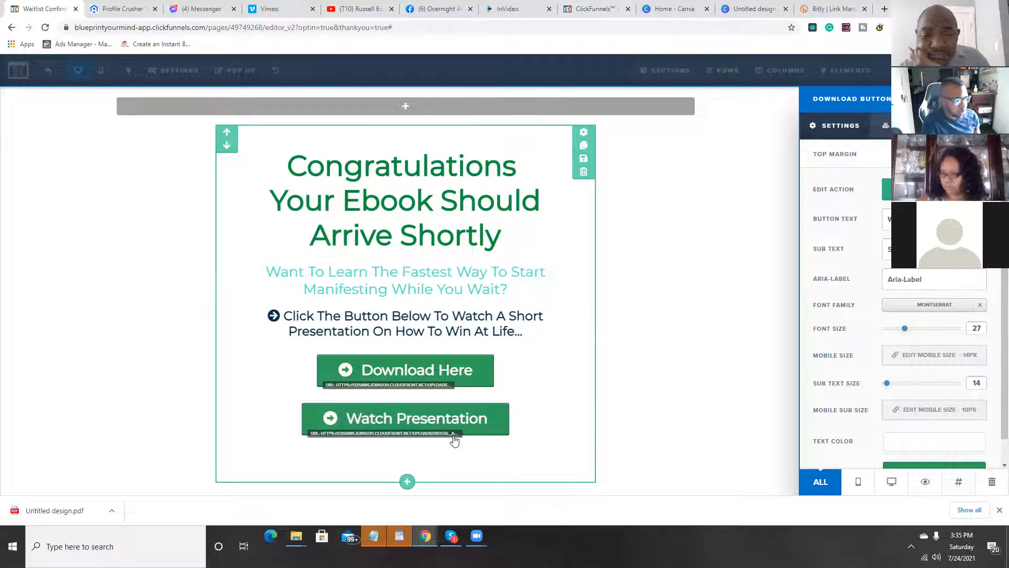
{"action": "left_click", "coordinate": [505, 397]}
Step: Set the Download Here button's background color to the blue #0075b2
{"action": "mouse_move", "coordinate": [601, 374]}
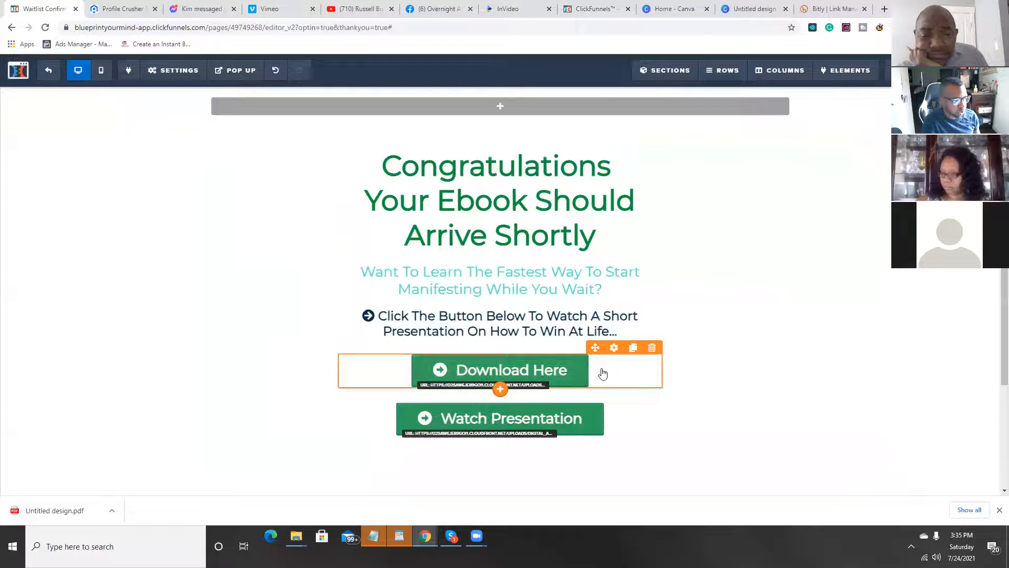
{"action": "left_click", "coordinate": [618, 351]}
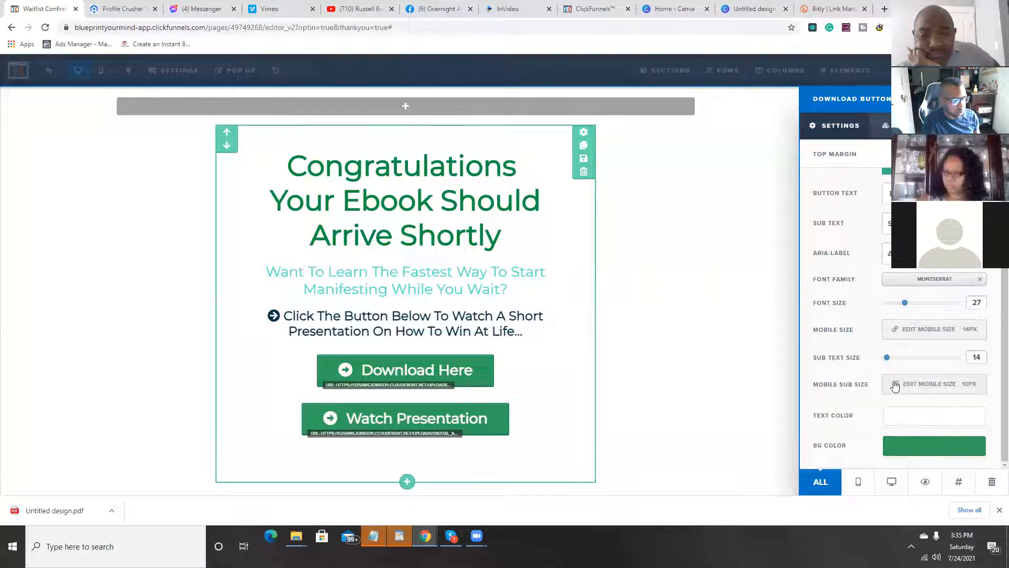
{"action": "left_click", "coordinate": [926, 444]}
{"action": "left_click", "coordinate": [856, 345]}
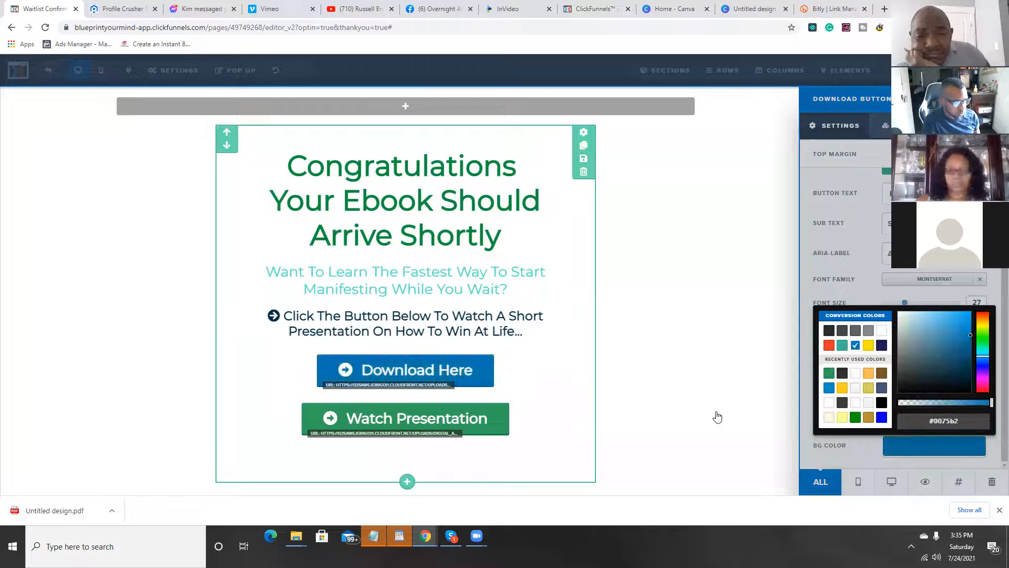
{"action": "left_click", "coordinate": [562, 365]}
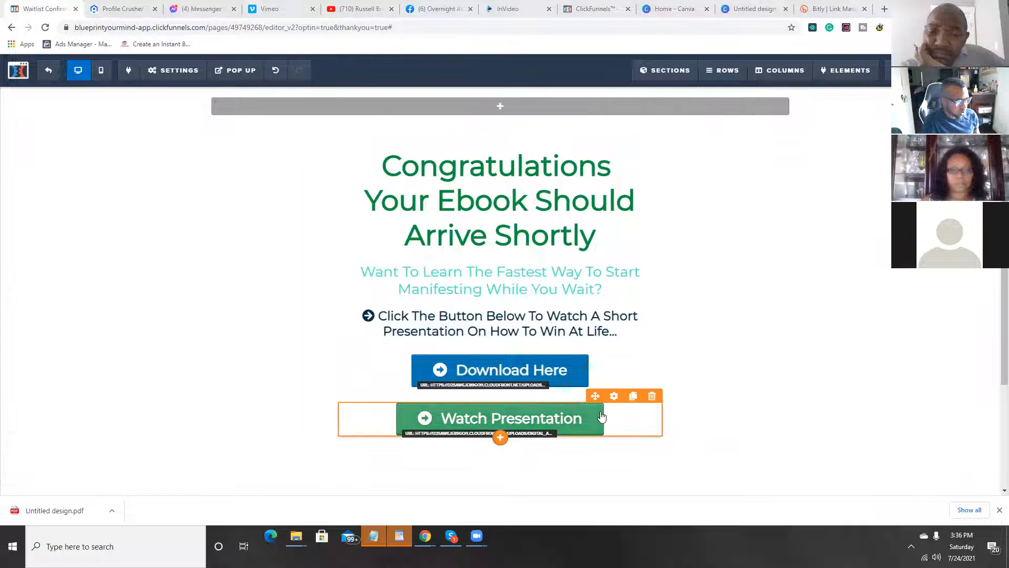
{"action": "scroll", "coordinate": [676, 382], "scroll_direction": "down", "scroll_amount": 1}
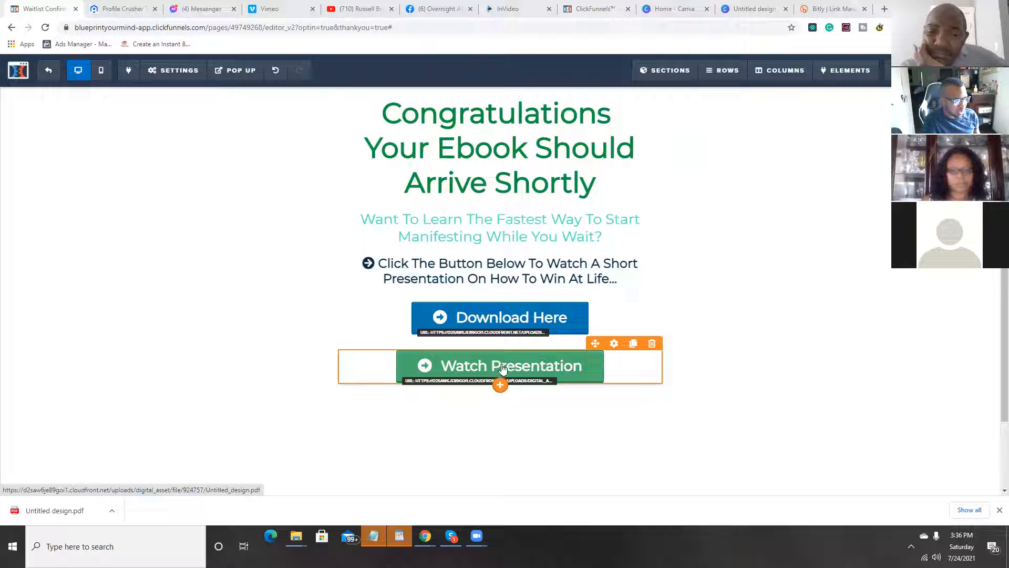
{"action": "left_click", "coordinate": [593, 399]}
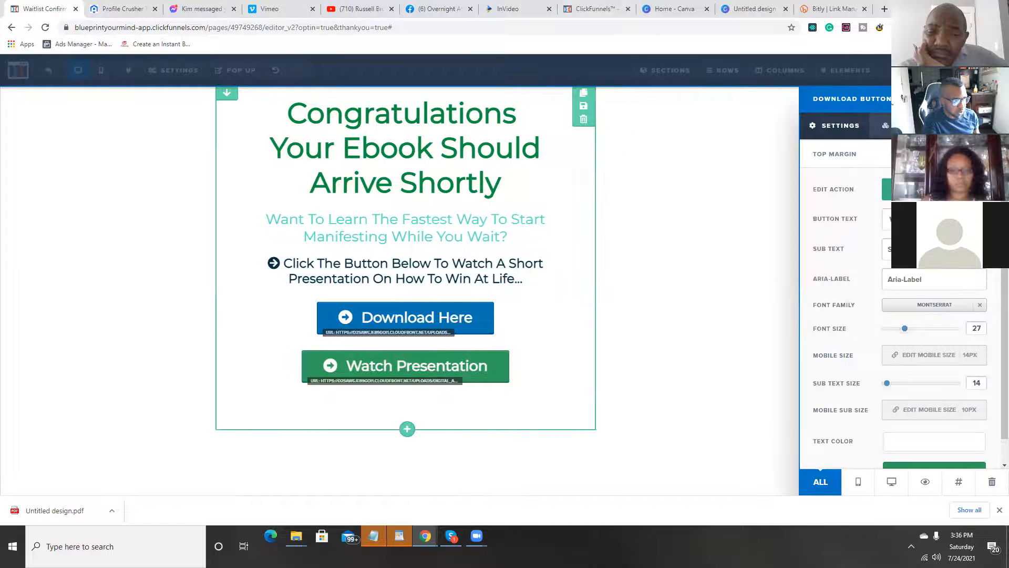
{"action": "left_click", "coordinate": [887, 189]}
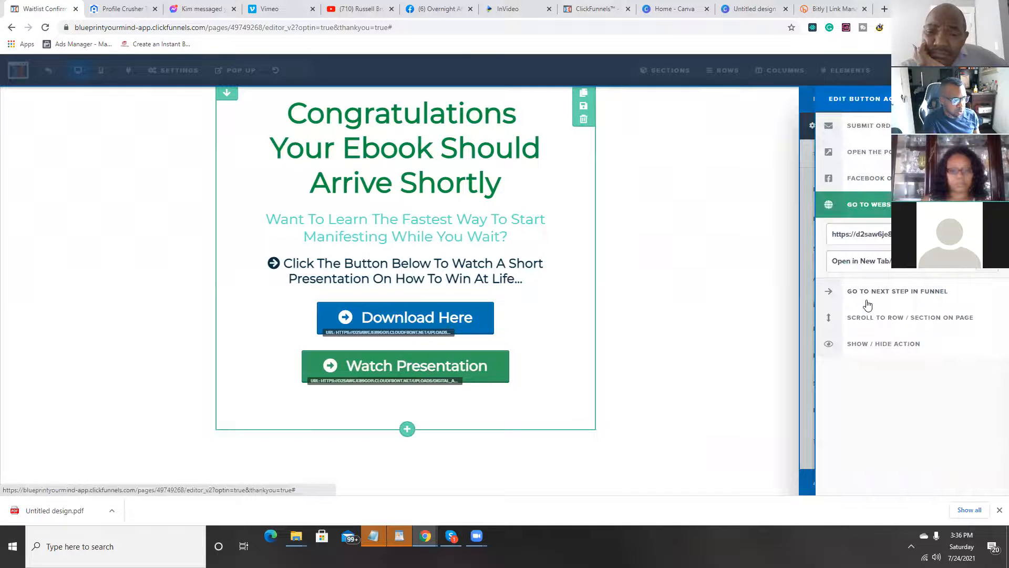
{"action": "left_click", "coordinate": [830, 237]}
{"action": "key", "text": "ctrl+a"}
{"action": "key", "text": "BackSpace"}
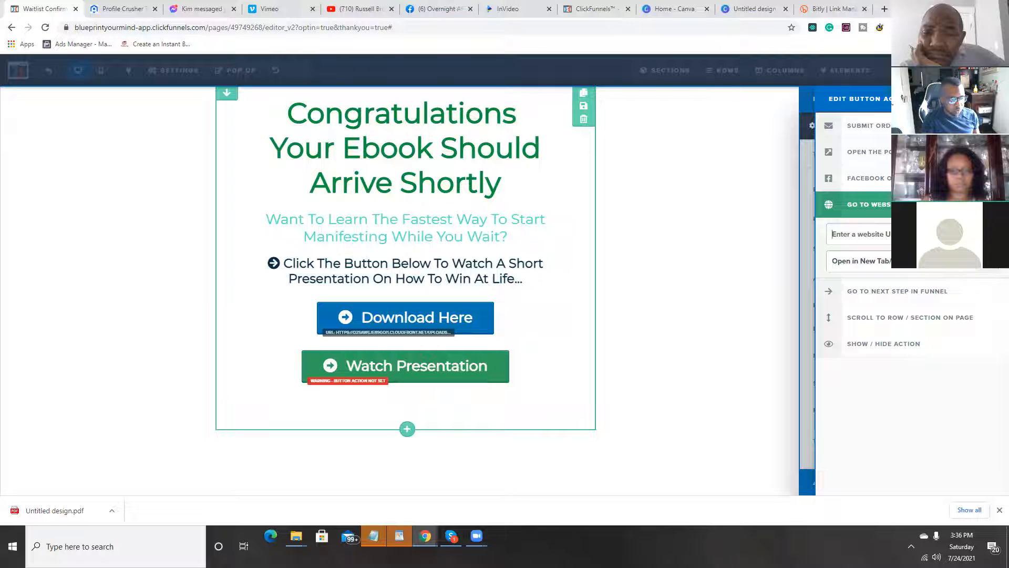
{"action": "left_click", "coordinate": [862, 262]}
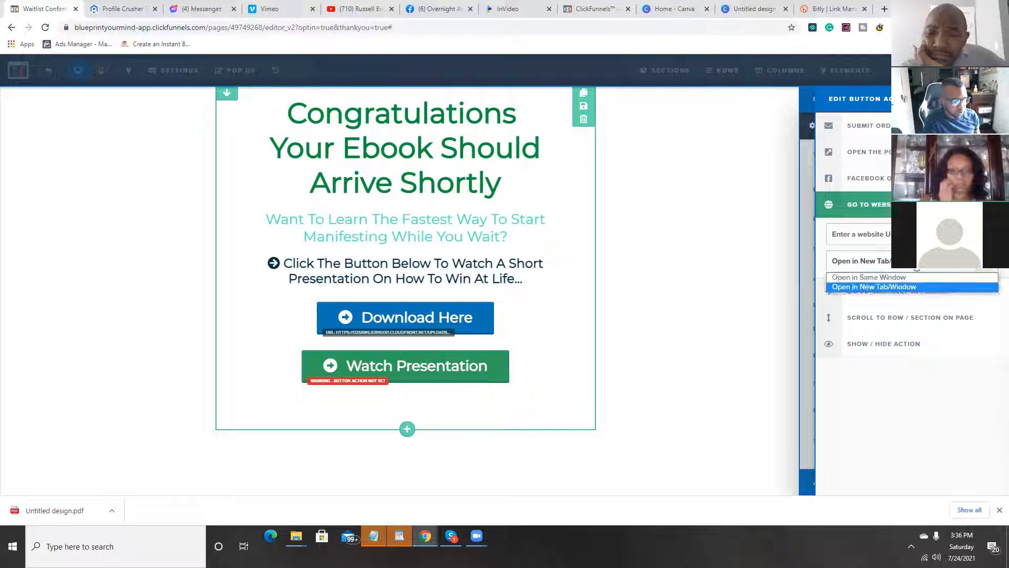
{"action": "left_click", "coordinate": [911, 277]}
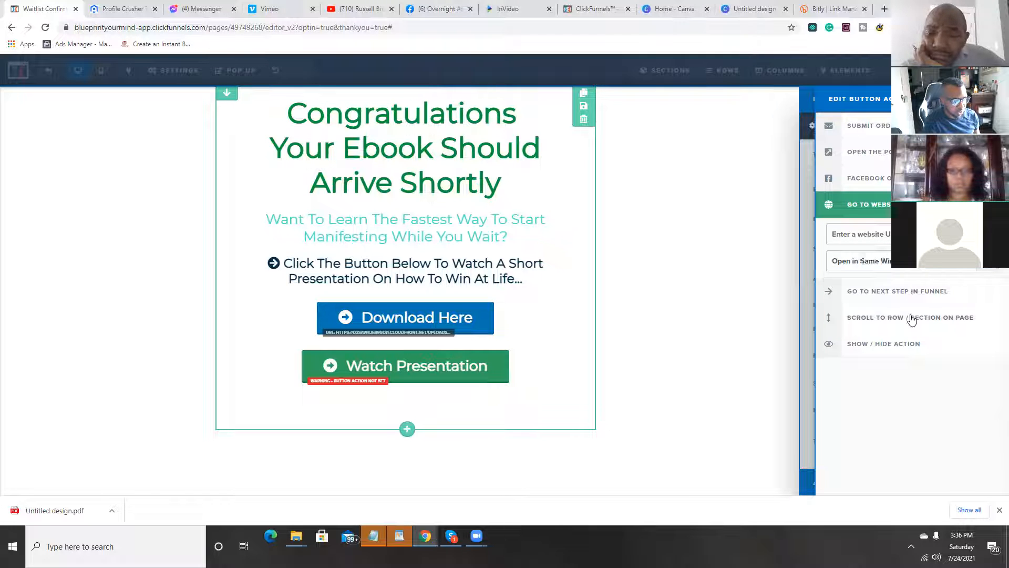
{"action": "right_click", "coordinate": [843, 235]}
{"action": "left_click", "coordinate": [900, 320]}
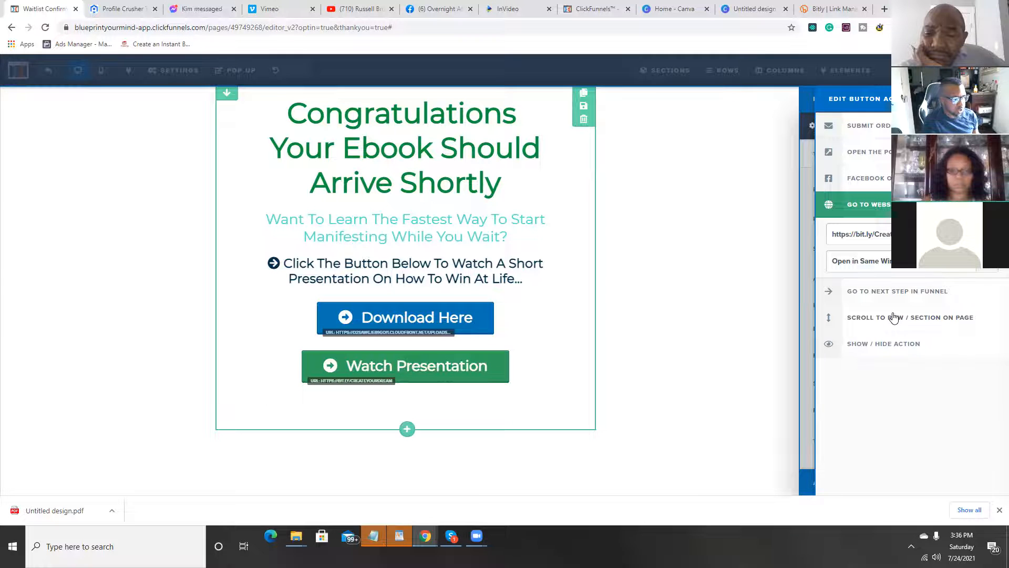
{"action": "left_click", "coordinate": [664, 223]}
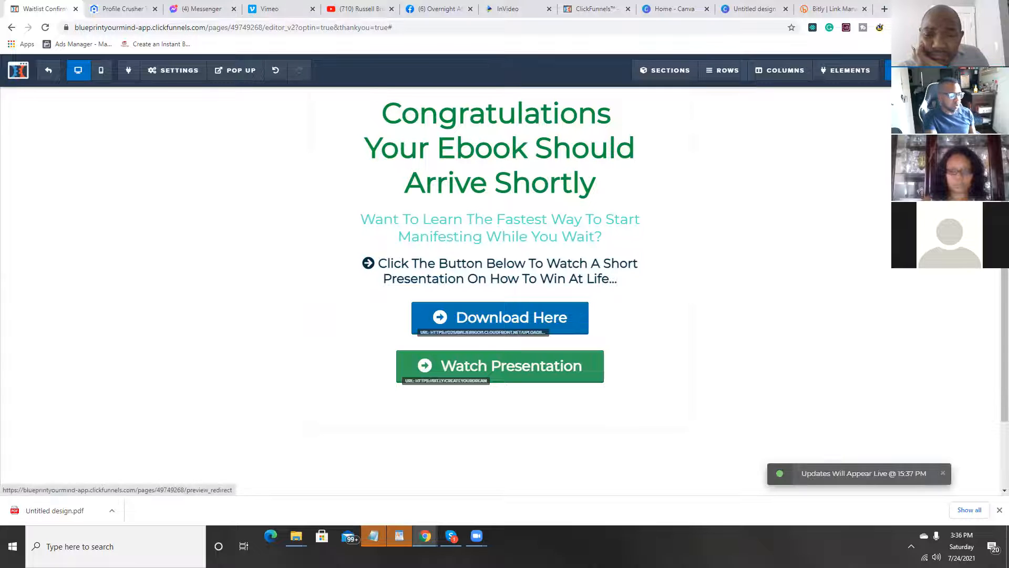
Step: Preview the updated Thank You page, test the blue Download Here button, and close the ebook PDF
{"action": "left_click", "coordinate": [968, 71]}
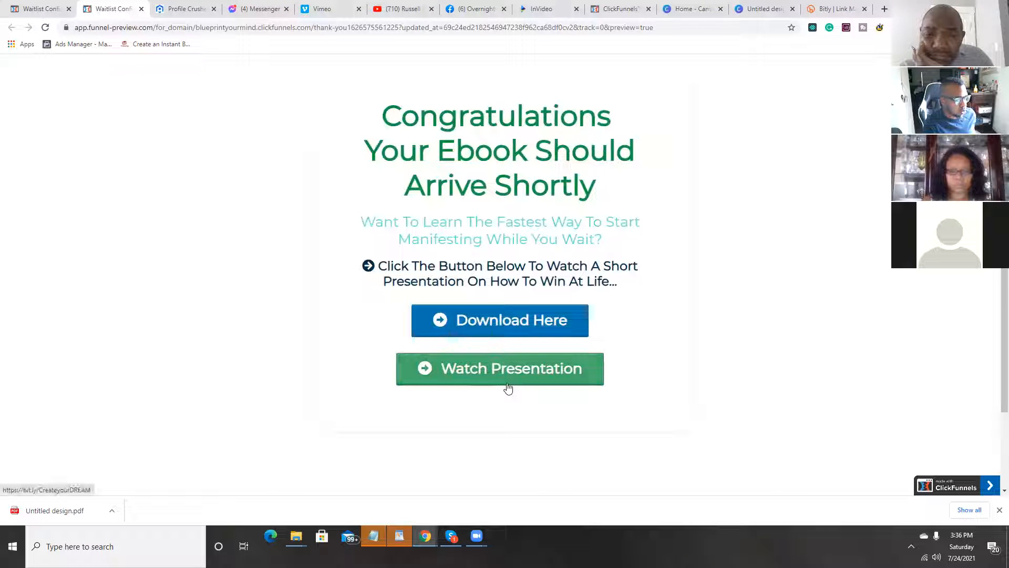
{"action": "left_click", "coordinate": [517, 330]}
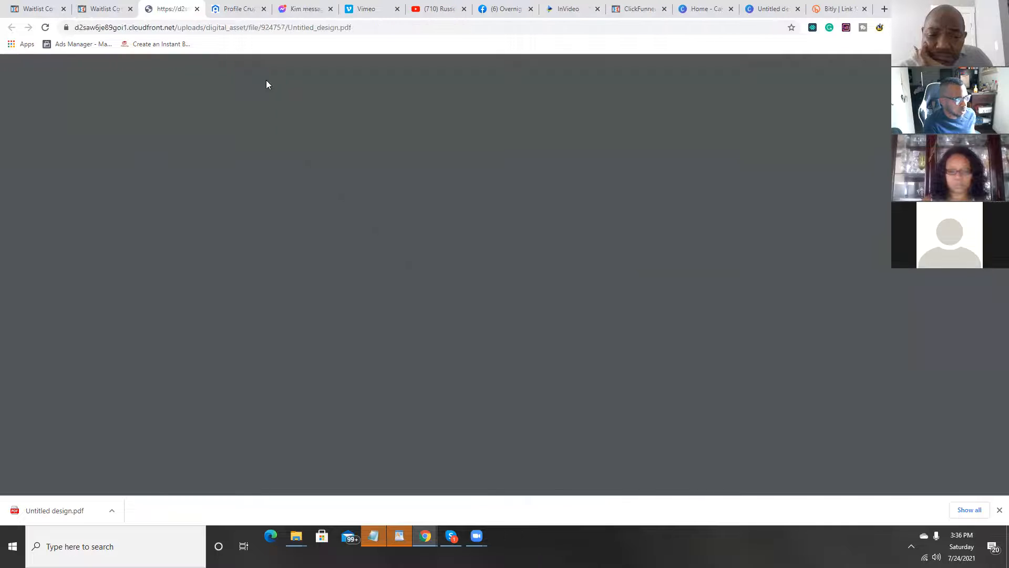
{"action": "left_click", "coordinate": [197, 9]}
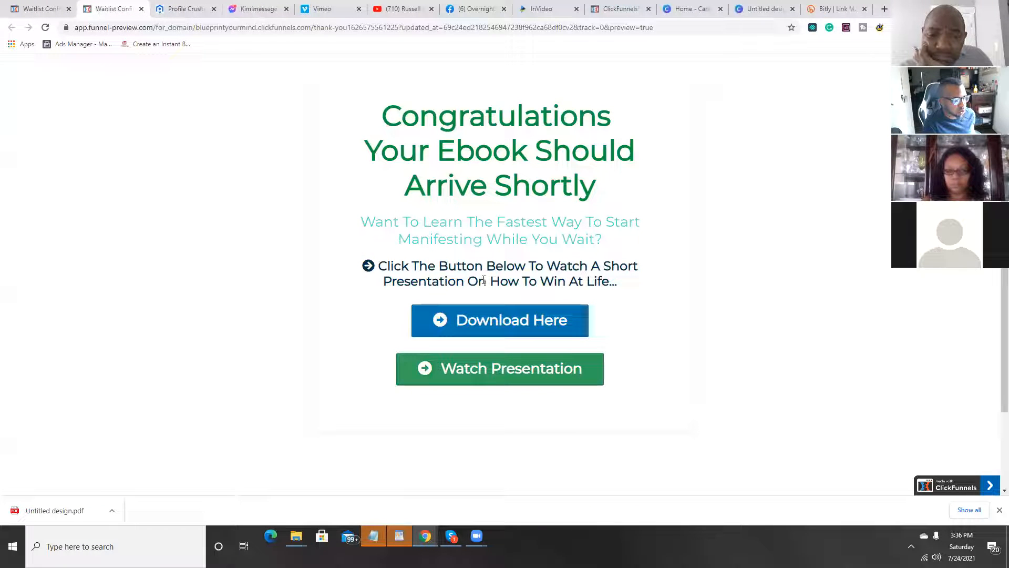
Step: Test the Watch Presentation button in the Thank You page preview, and close the preview
{"action": "left_click", "coordinate": [502, 379]}
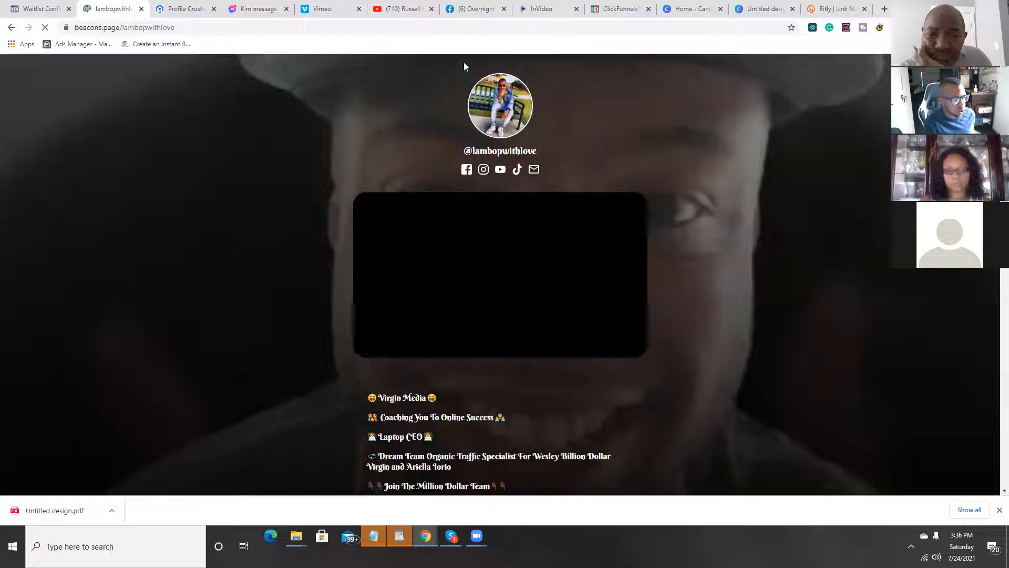
{"action": "left_click", "coordinate": [140, 9]}
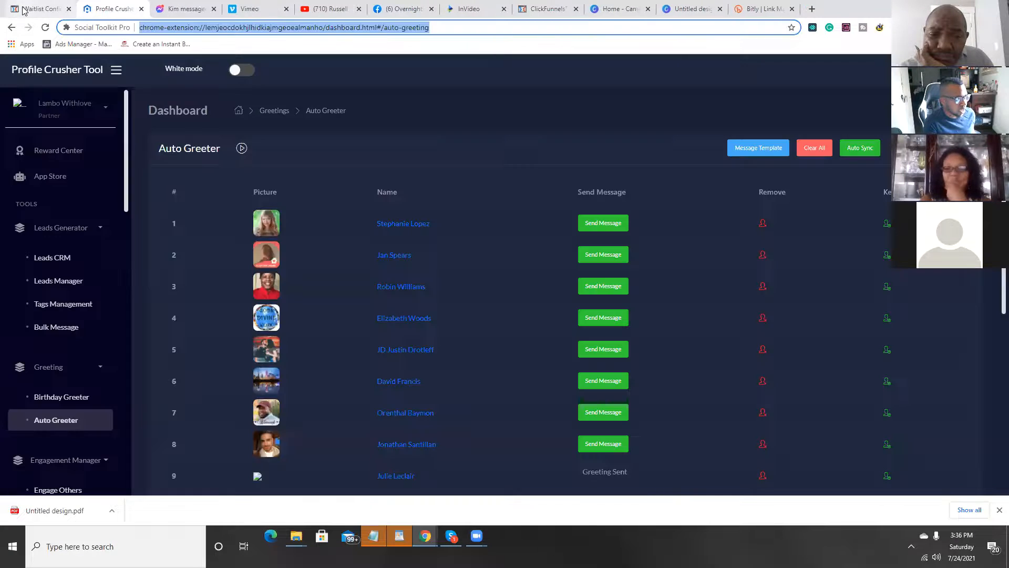
Step: Return to the Thank You page editor and delete the Watch Presentation button
{"action": "left_click", "coordinate": [42, 8]}
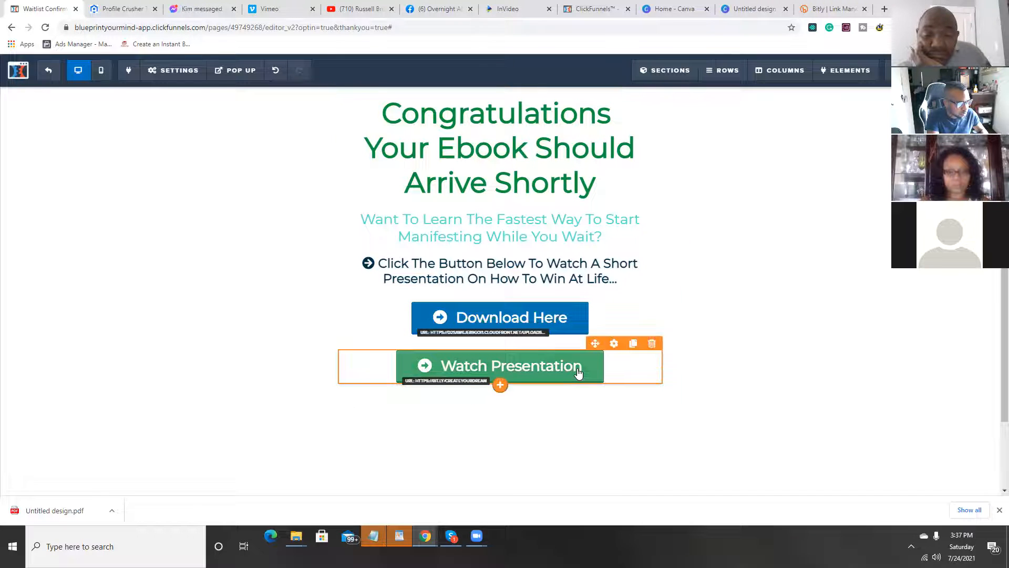
{"action": "left_click", "coordinate": [652, 343]}
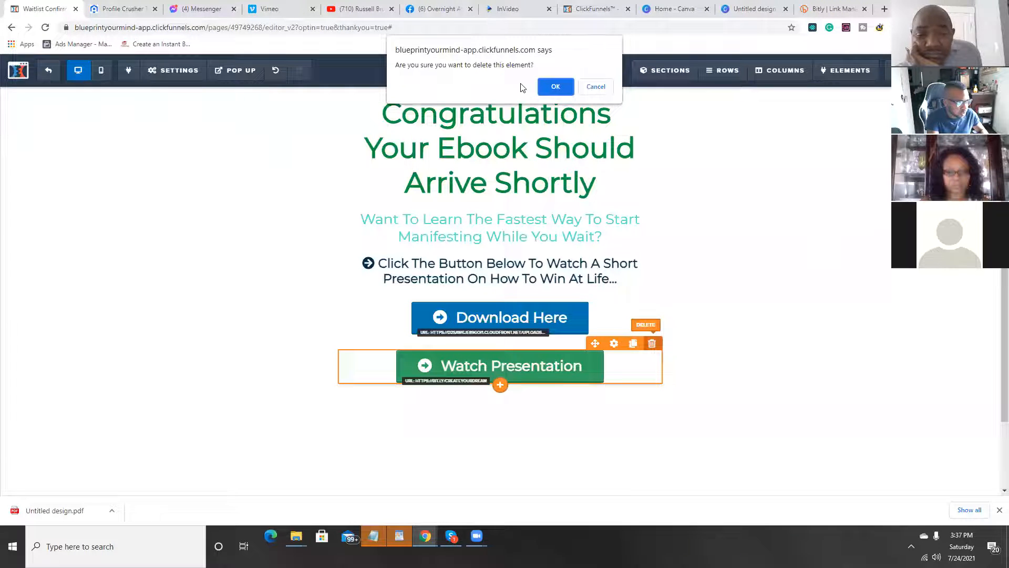
{"action": "left_click", "coordinate": [553, 93]}
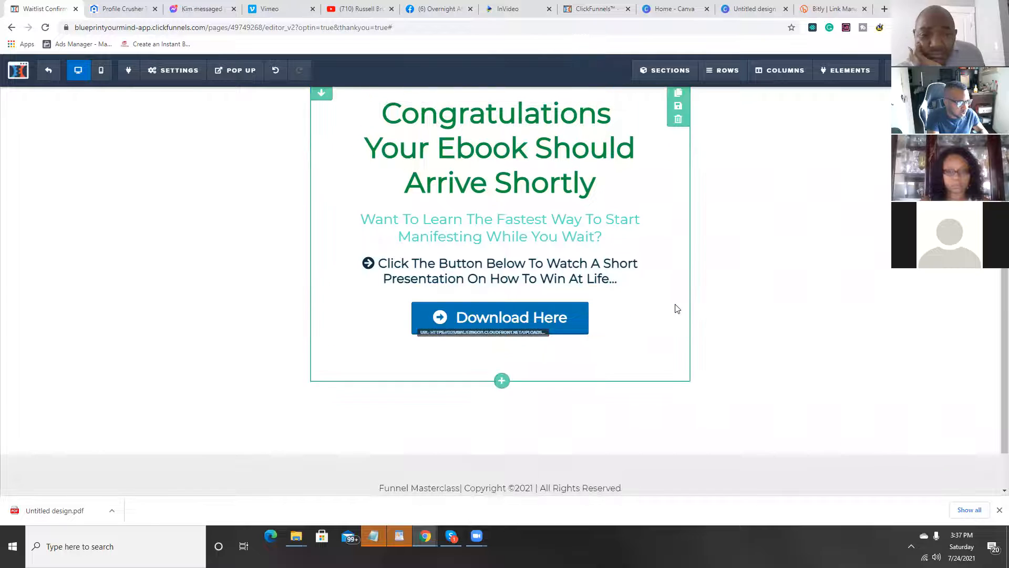
Step: Add a Countdown 2.0 element to the empty row above the Congratulations headline
{"action": "scroll", "coordinate": [529, 163], "scroll_direction": "up", "scroll_amount": 1}
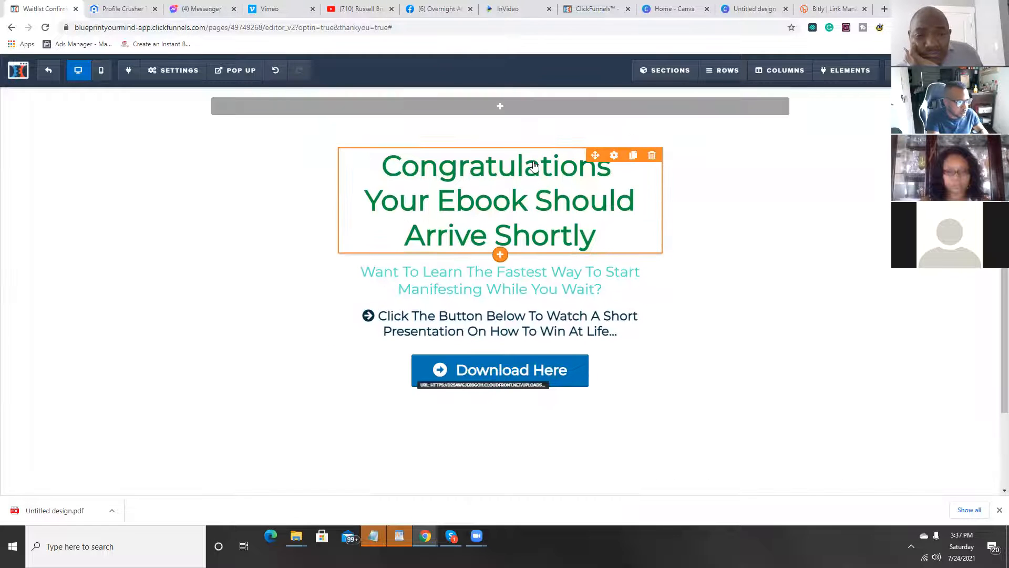
{"action": "left_click", "coordinate": [501, 108]}
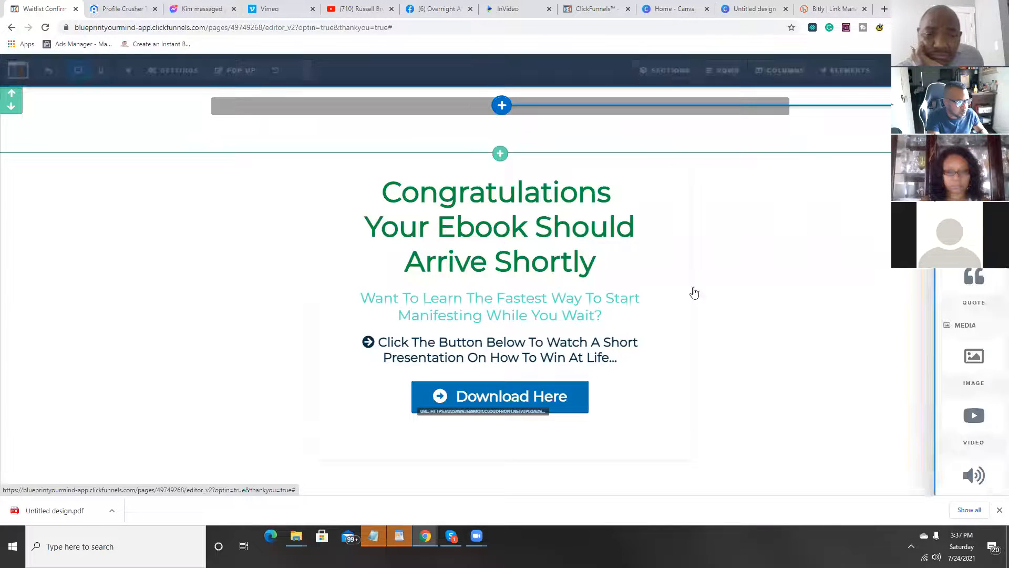
{"action": "scroll", "coordinate": [840, 283], "scroll_direction": "down", "scroll_amount": 10}
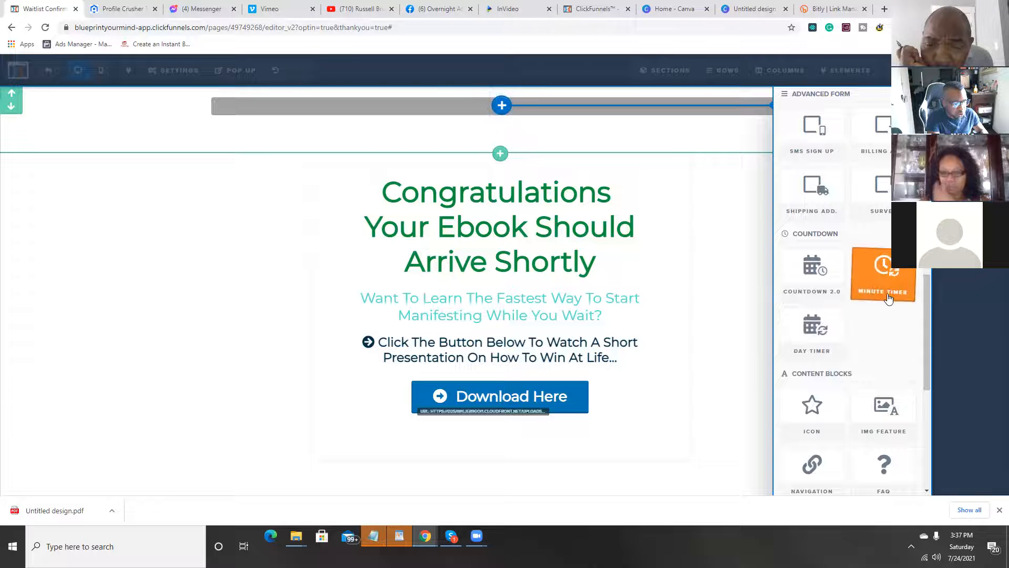
{"action": "left_click", "coordinate": [813, 284]}
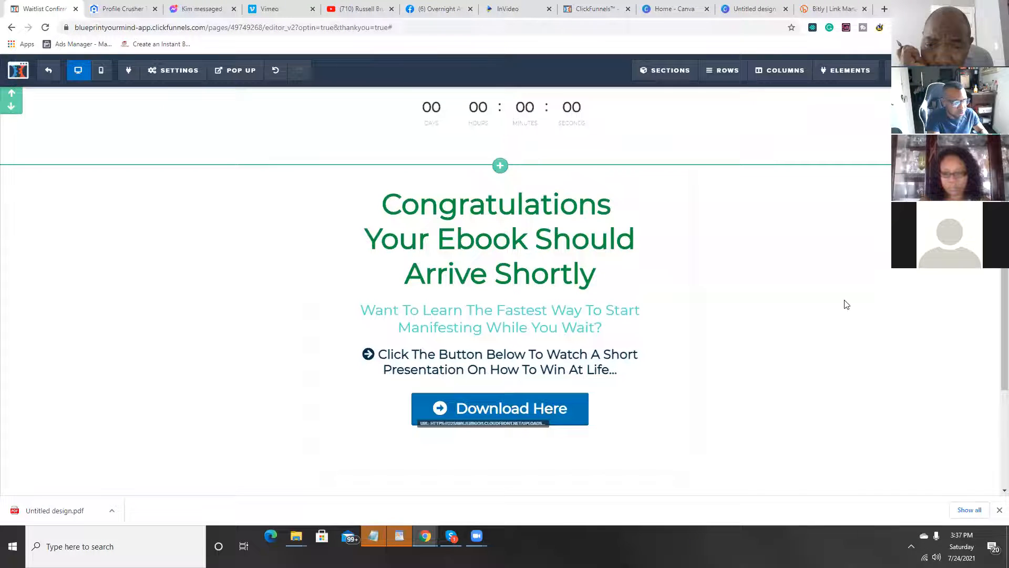
{"action": "left_click", "coordinate": [572, 113]}
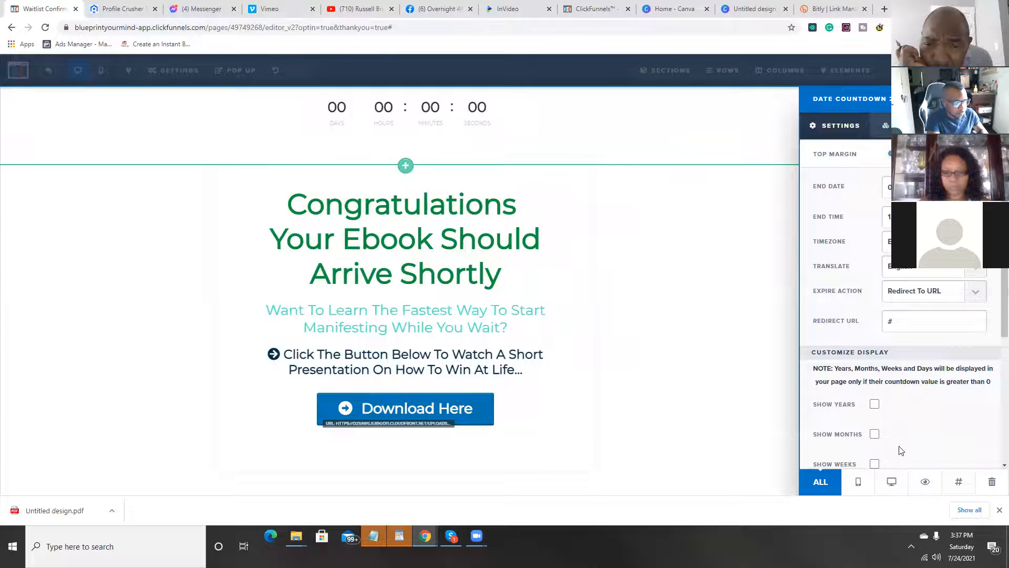
{"action": "scroll", "coordinate": [860, 266], "scroll_direction": "down", "scroll_amount": 3}
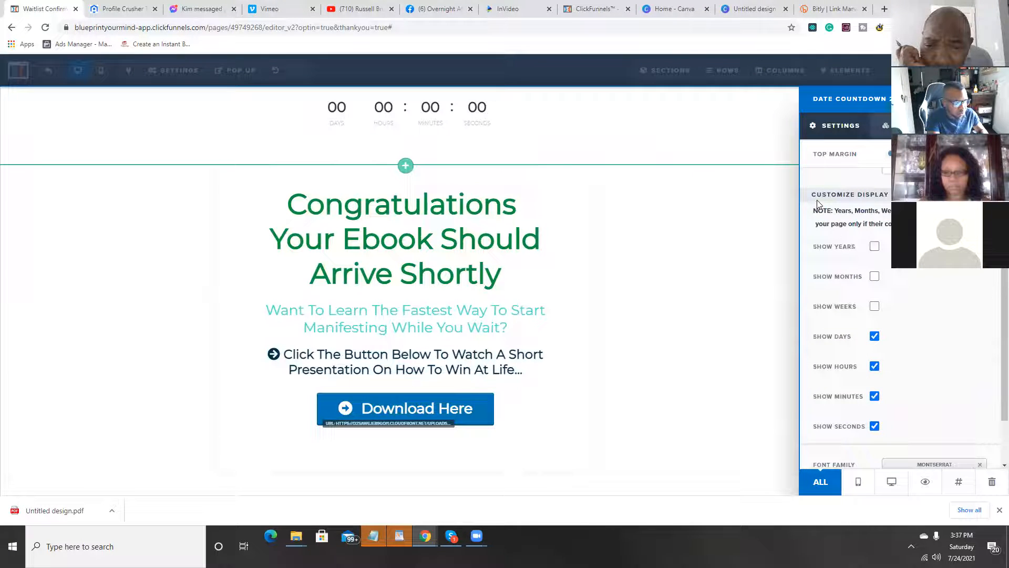
{"action": "scroll", "coordinate": [826, 198], "scroll_direction": "up", "scroll_amount": 3}
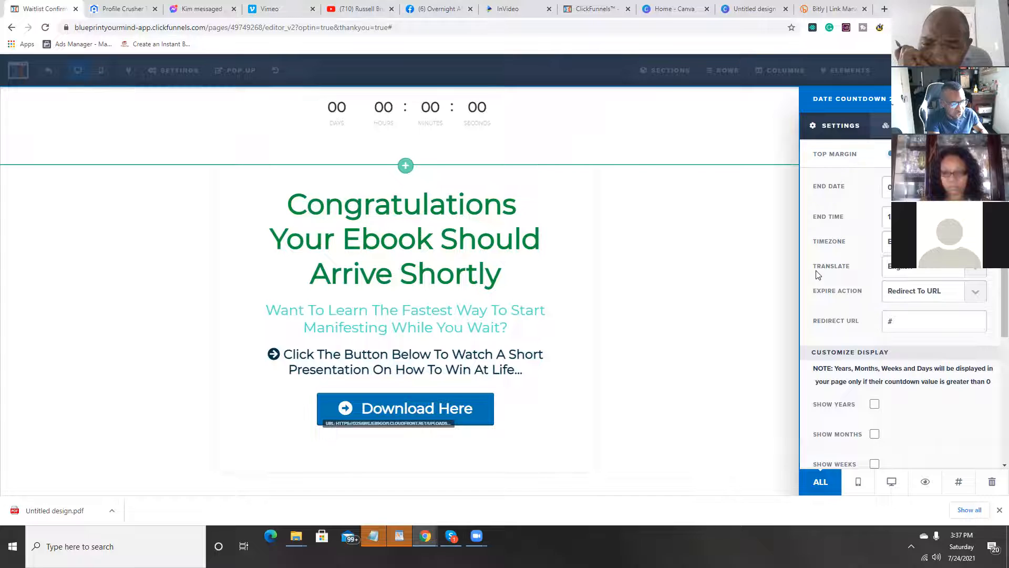
{"action": "left_click", "coordinate": [977, 276]}
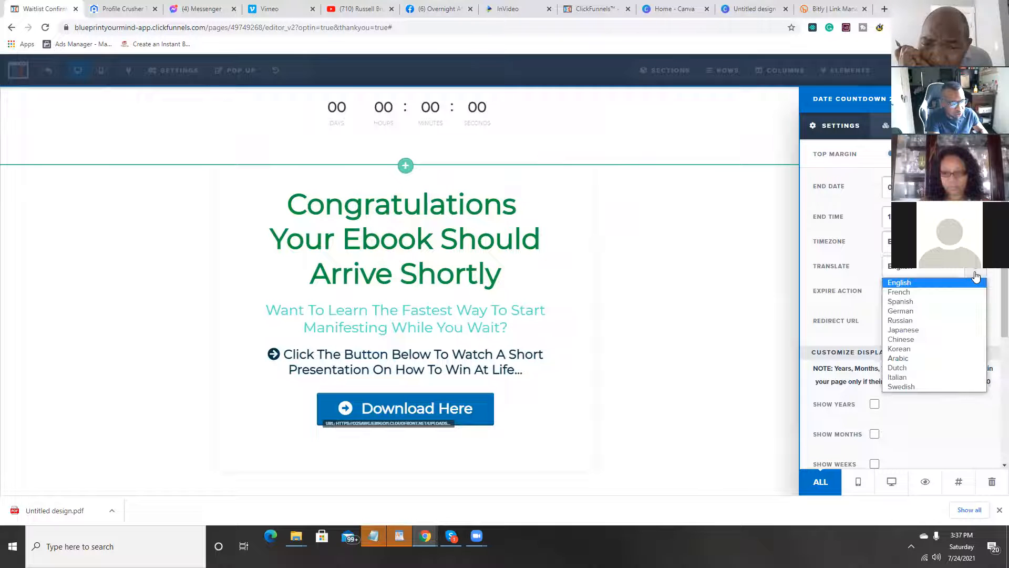
{"action": "left_click", "coordinate": [900, 283]}
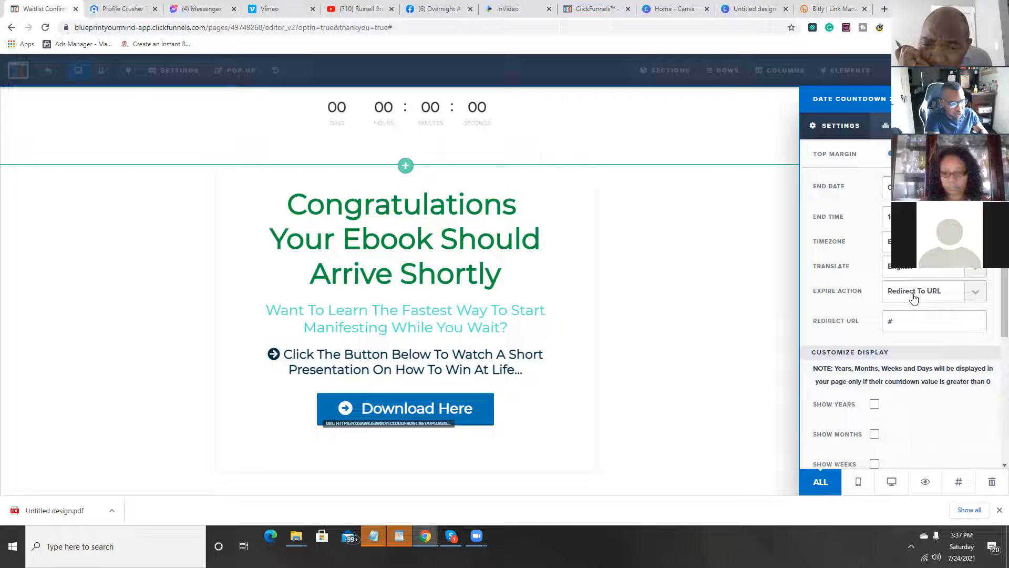
{"action": "double_click", "coordinate": [938, 330]}
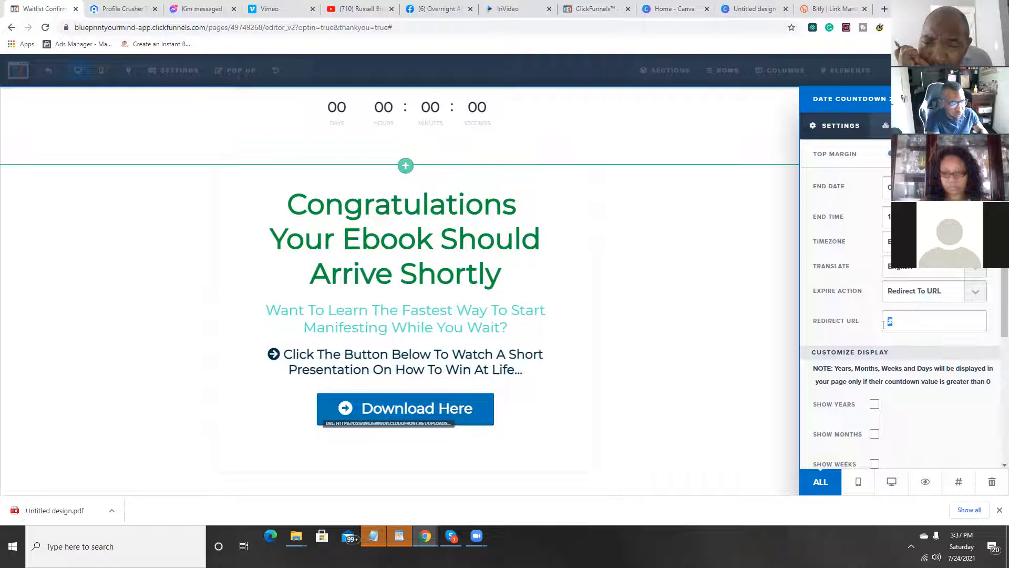
{"action": "right_click", "coordinate": [894, 321]}
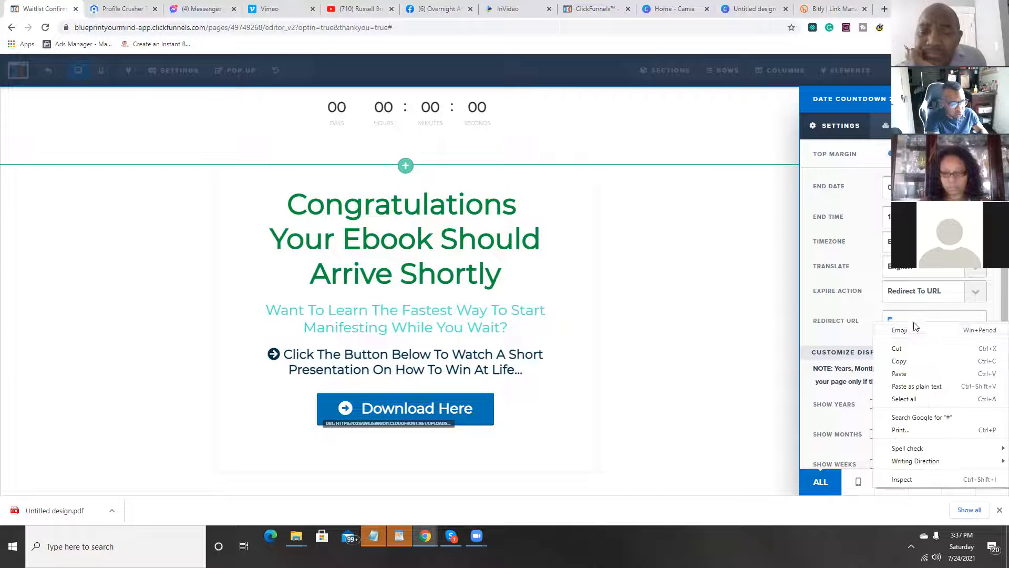
{"action": "left_click", "coordinate": [918, 375]}
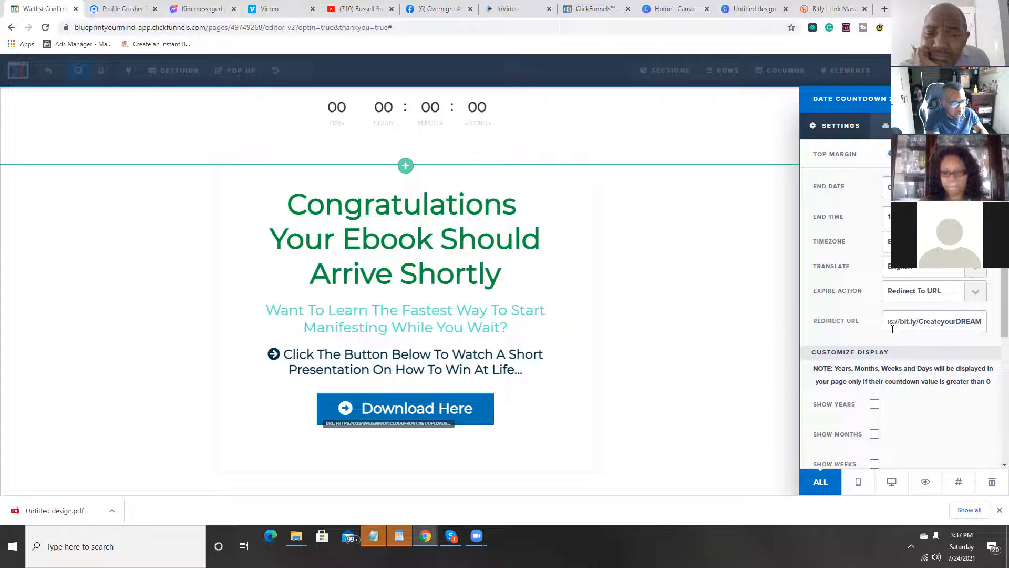
Step: Turn off days, hours and minutes in the date countdown so only seconds are shown
{"action": "scroll", "coordinate": [925, 357], "scroll_direction": "down", "scroll_amount": 4}
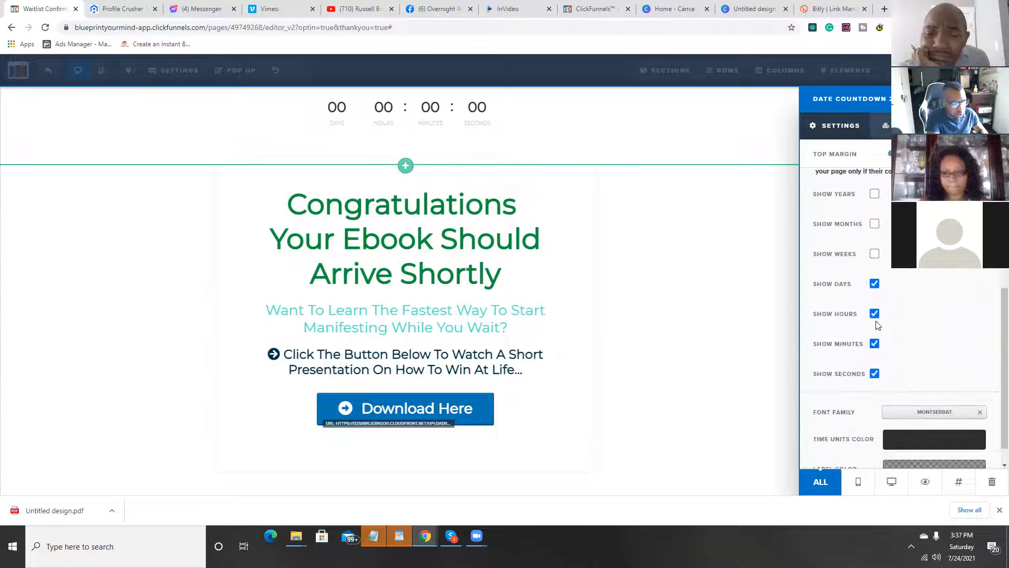
{"action": "left_click", "coordinate": [874, 284]}
{"action": "left_click", "coordinate": [874, 314]}
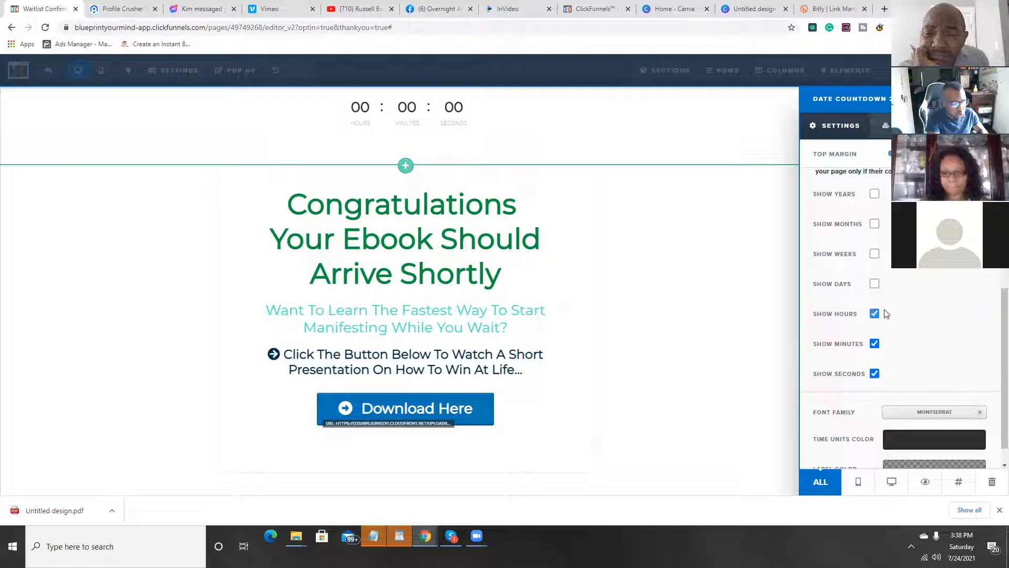
{"action": "left_click", "coordinate": [874, 343]}
Step: Set the date countdown's end time to 4 PM and close its settings
{"action": "scroll", "coordinate": [898, 357], "scroll_direction": "up", "scroll_amount": 4}
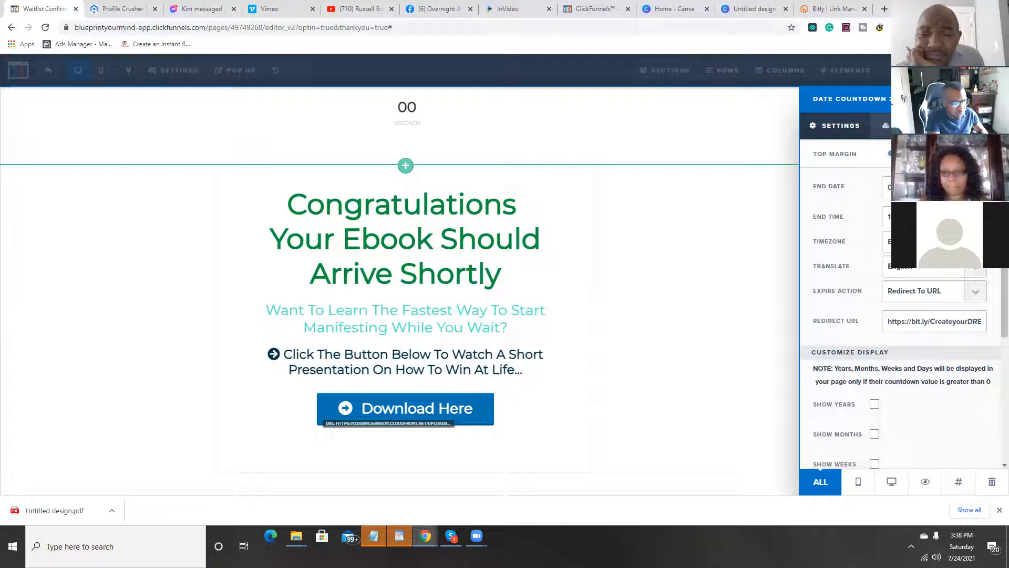
{"action": "left_click", "coordinate": [934, 216]}
{"action": "left_click", "coordinate": [934, 217]}
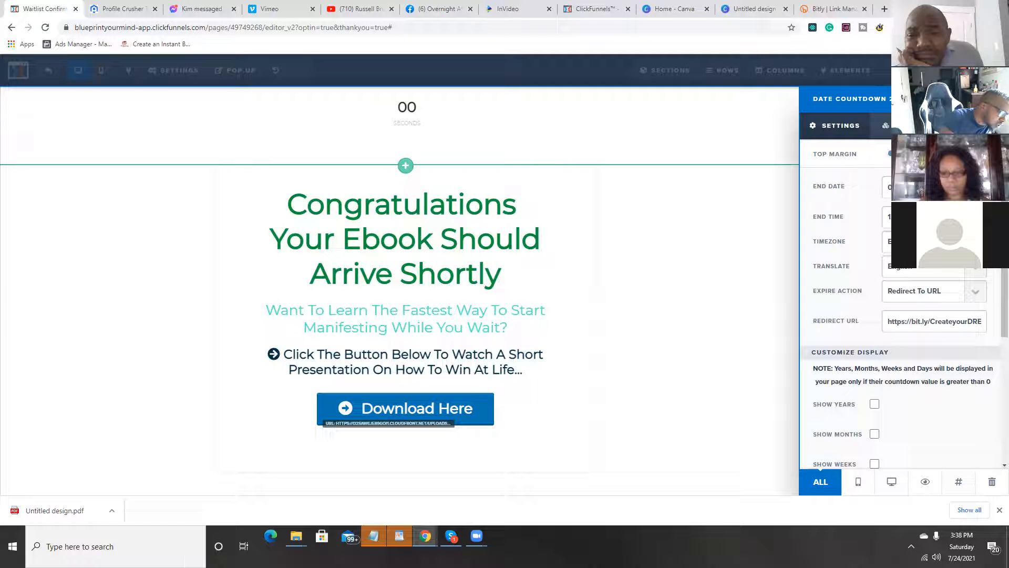
{"action": "left_click", "coordinate": [934, 217]}
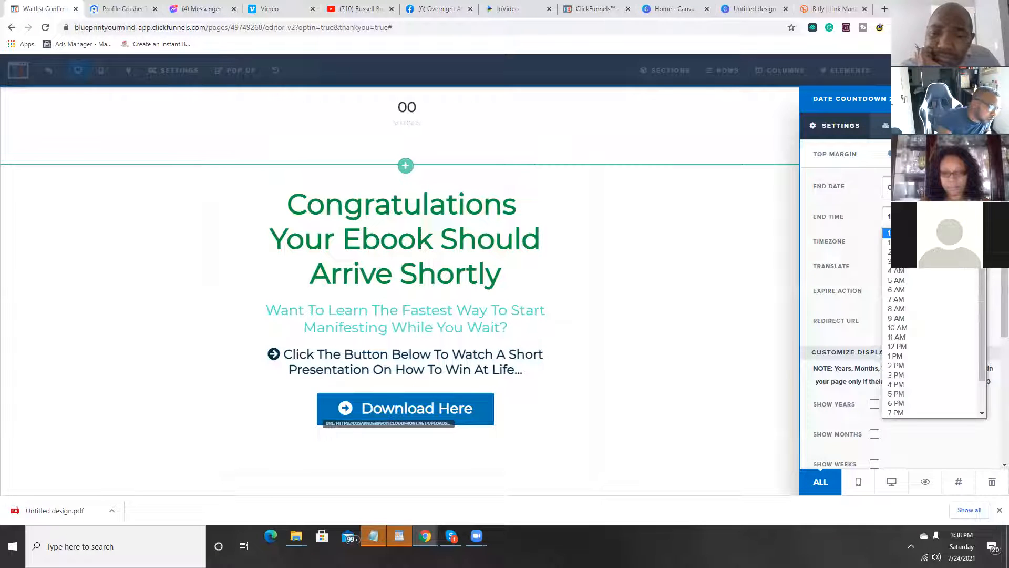
{"action": "left_click", "coordinate": [934, 216]}
{"action": "left_click", "coordinate": [934, 217]}
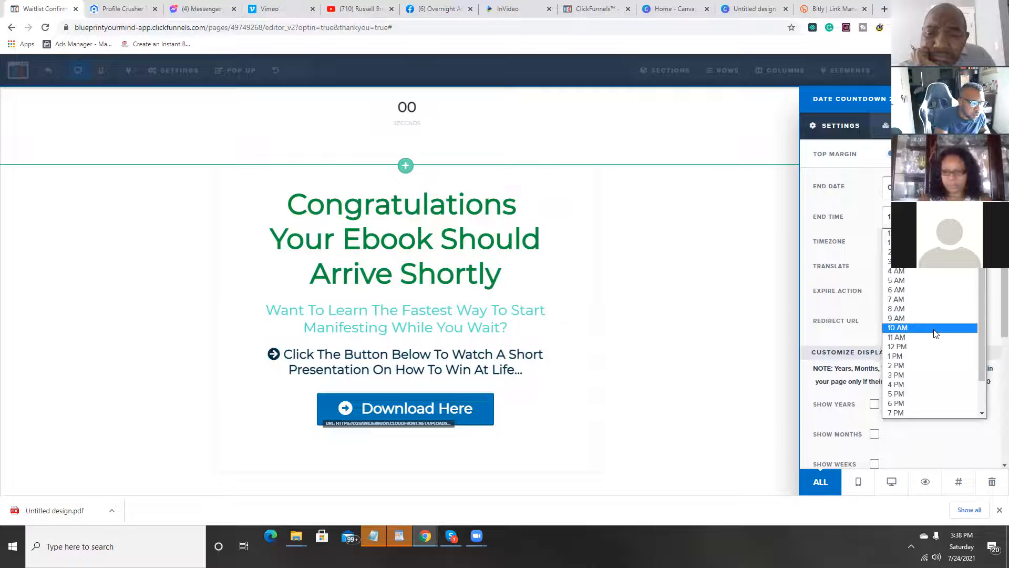
{"action": "scroll", "coordinate": [904, 363], "scroll_direction": "down", "scroll_amount": 2}
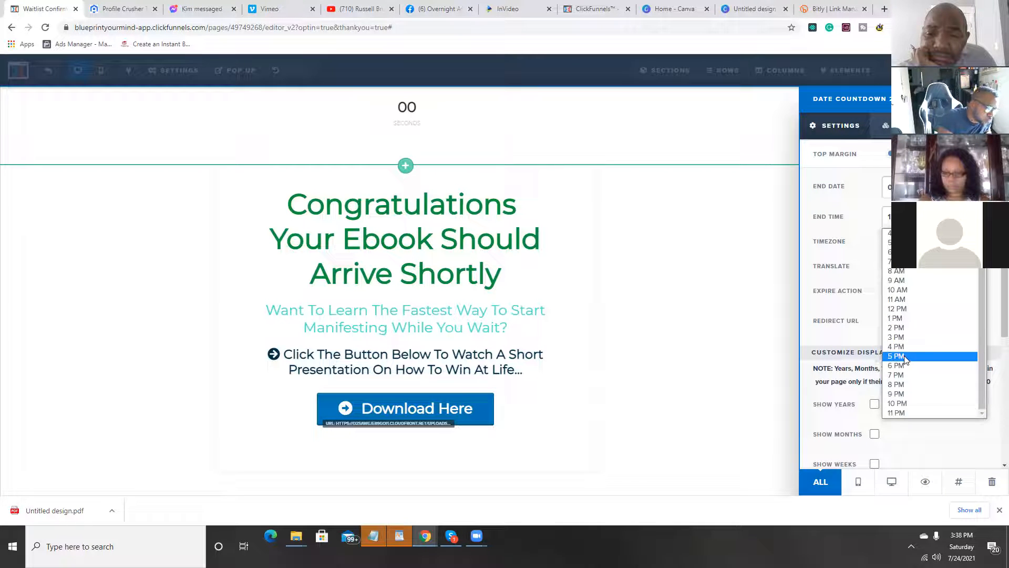
{"action": "left_click", "coordinate": [905, 346]}
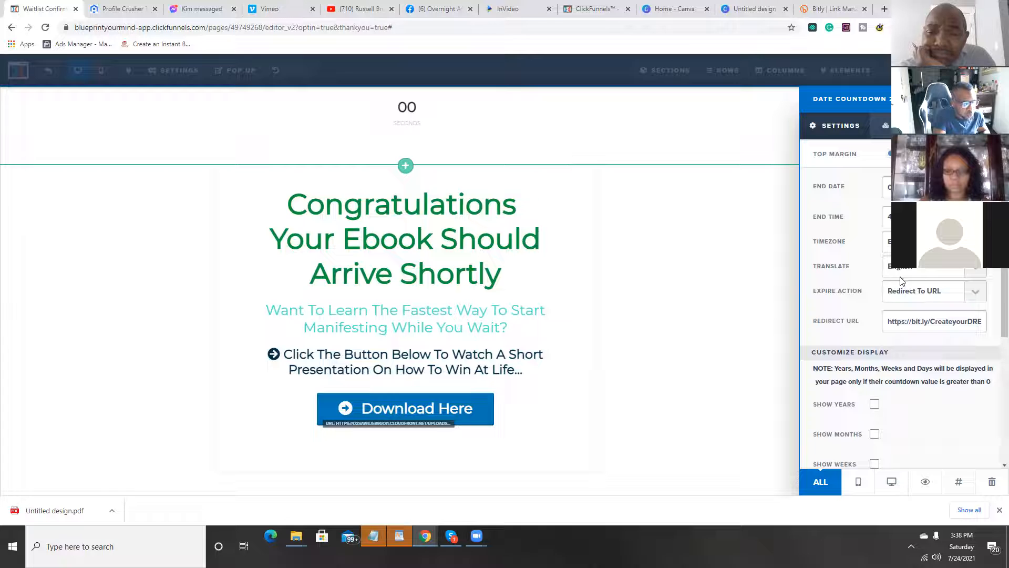
{"action": "left_click", "coordinate": [925, 217]}
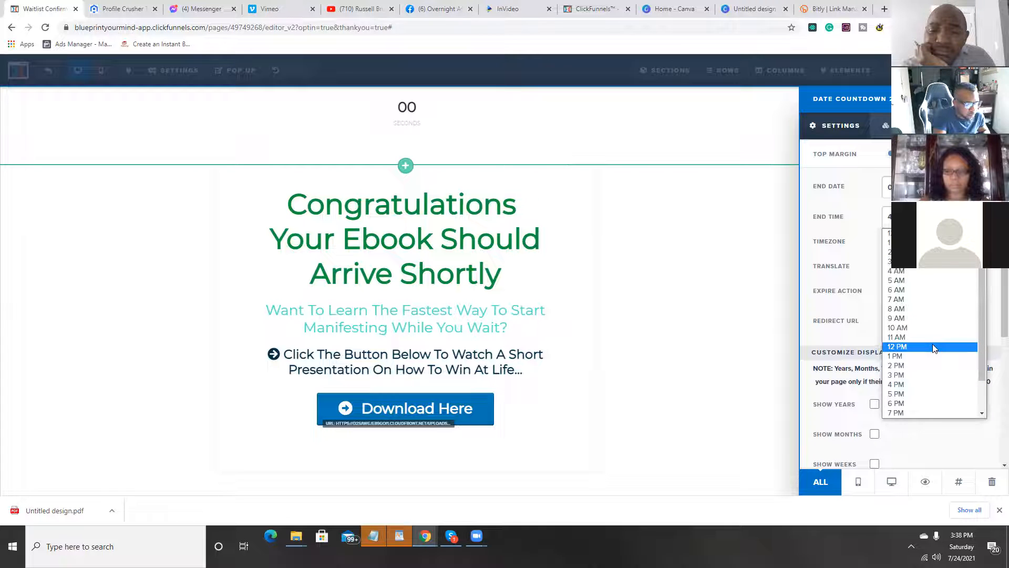
{"action": "left_click", "coordinate": [899, 389]}
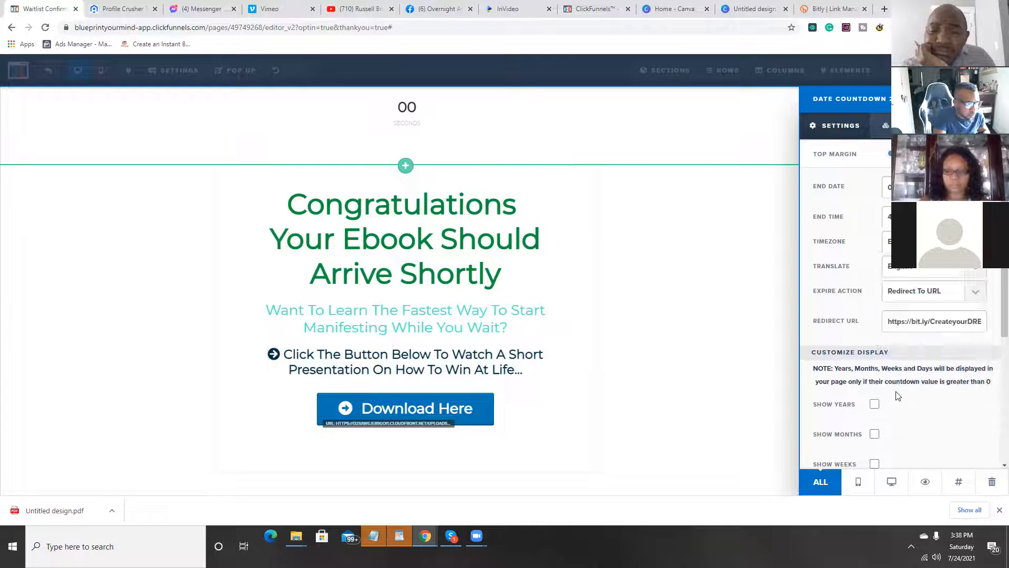
{"action": "left_click", "coordinate": [432, 272]}
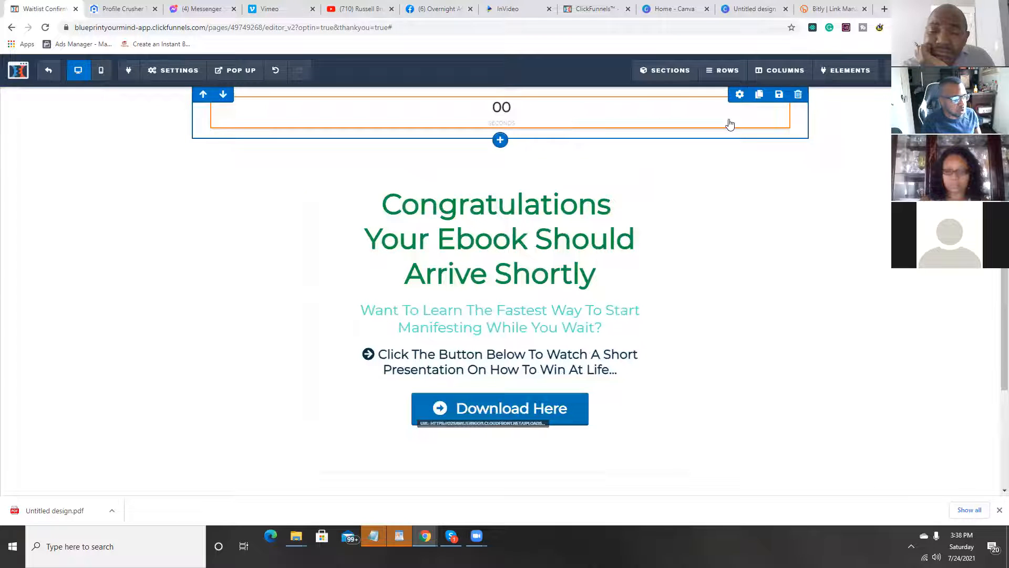
Step: Replace the date countdown above the headline with a Minute Timer element
{"action": "left_click", "coordinate": [780, 104]}
{"action": "left_click", "coordinate": [553, 85]}
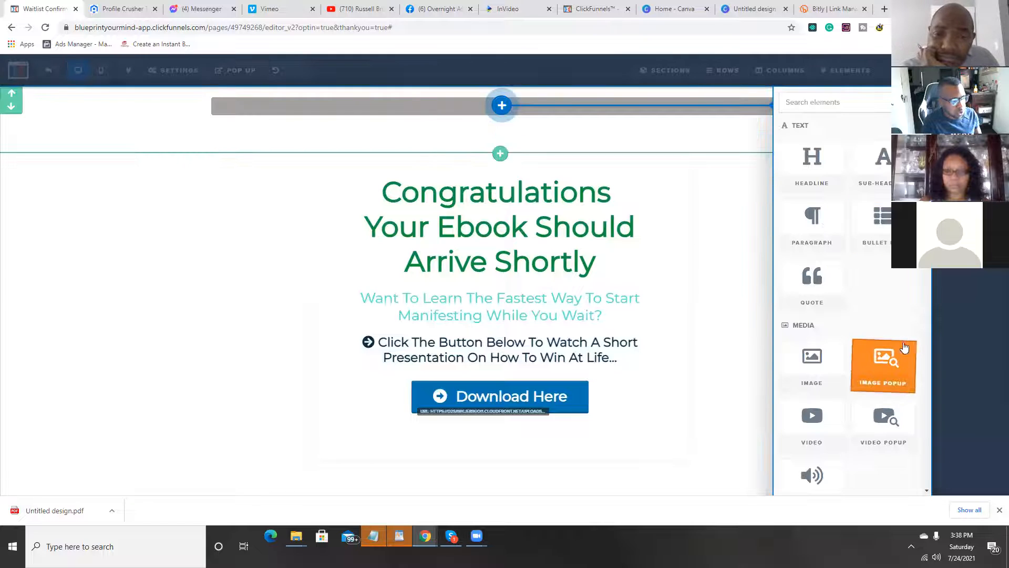
{"action": "scroll", "coordinate": [904, 339], "scroll_direction": "down", "scroll_amount": 7}
{"action": "scroll", "coordinate": [905, 340], "scroll_direction": "down", "scroll_amount": 6}
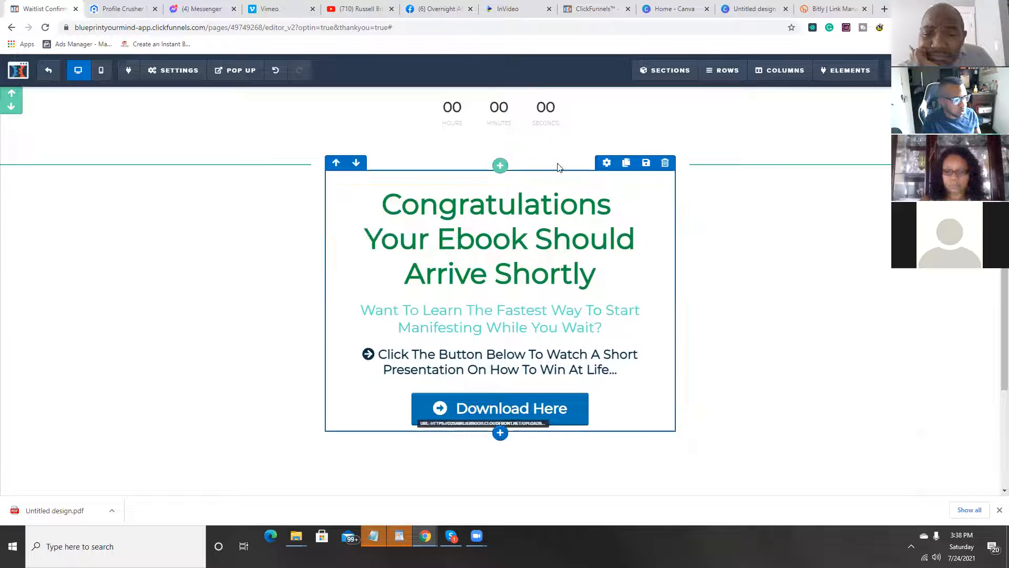
{"action": "left_click", "coordinate": [595, 122]}
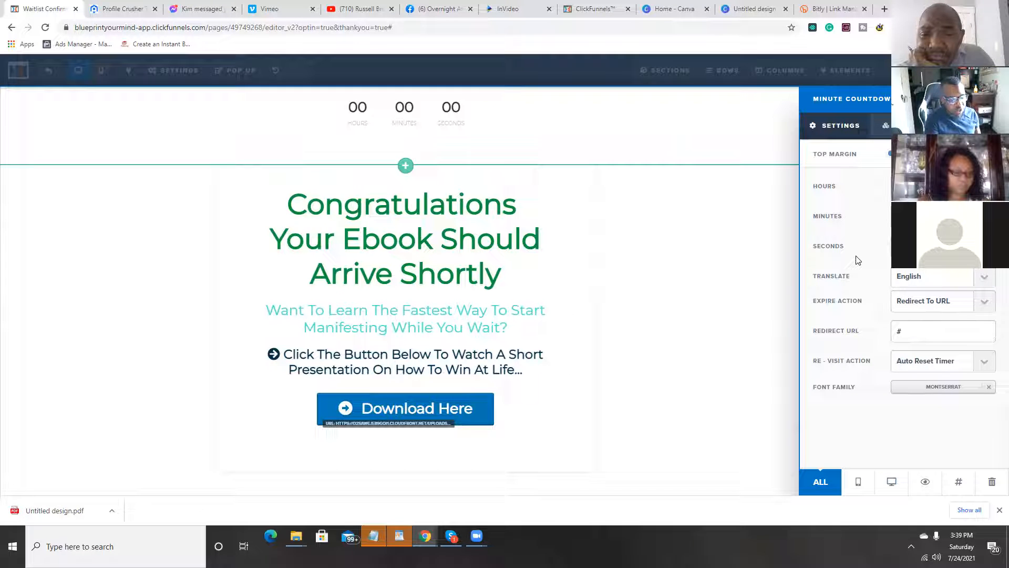
{"action": "left_click_drag", "start_coordinate": [921, 329], "coordinate": [891, 342]}
{"action": "key", "text": "ctrl+v"}
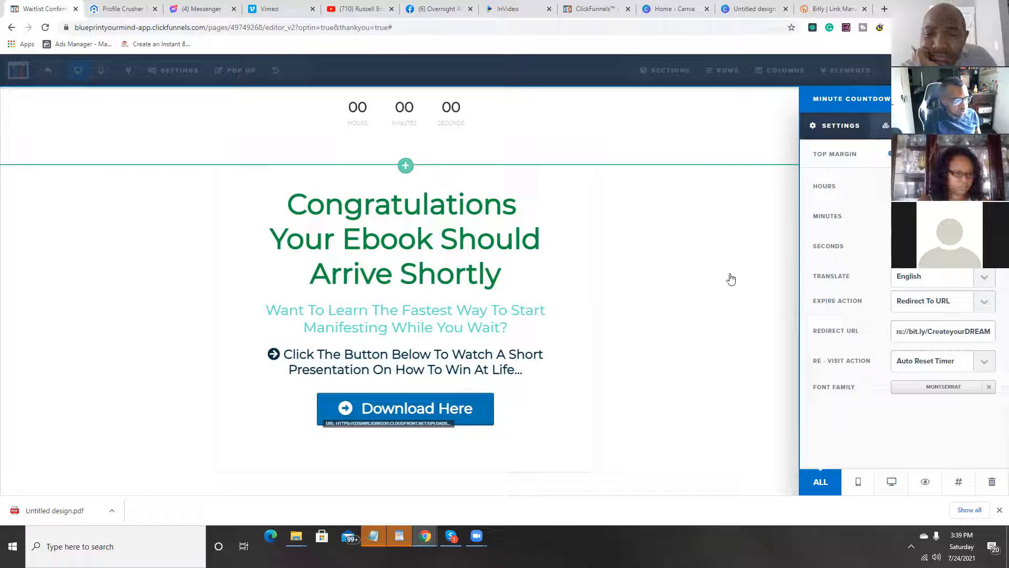
{"action": "left_click", "coordinate": [766, 264]}
{"action": "left_click", "coordinate": [976, 70]}
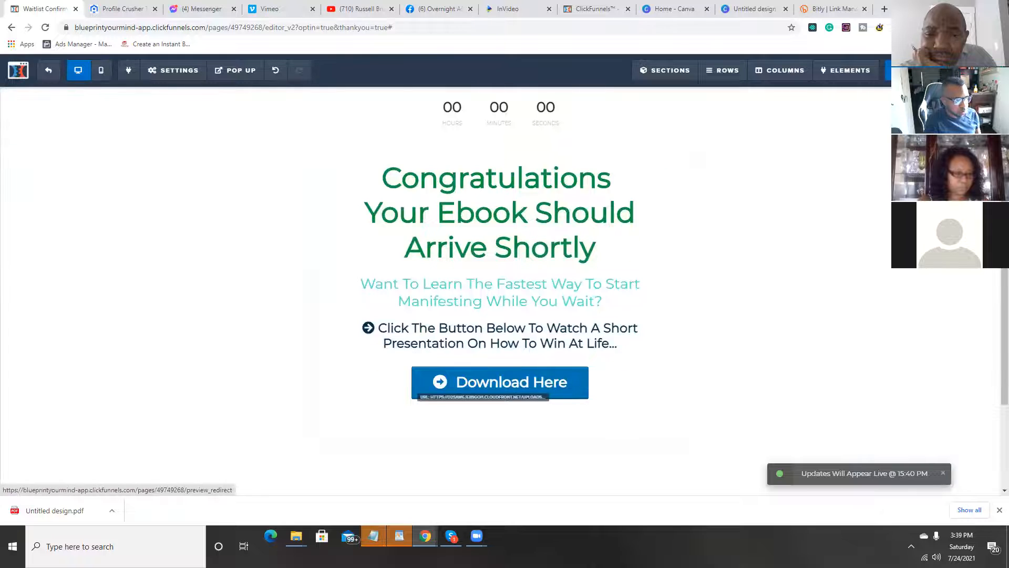
Step: Preview the Thank You page with its timer and test the Download Here button
{"action": "left_click", "coordinate": [918, 70]}
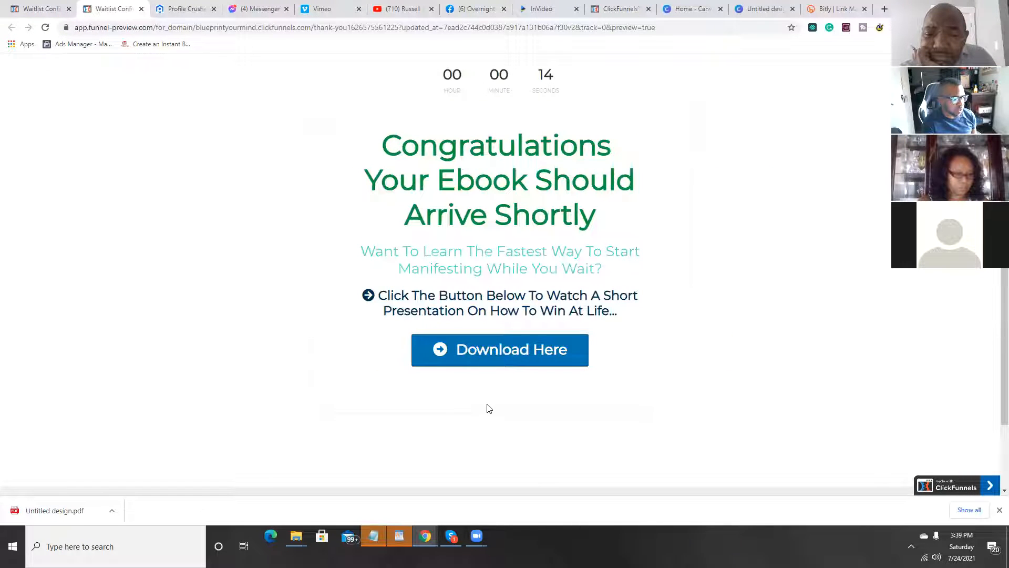
{"action": "left_click", "coordinate": [509, 365]}
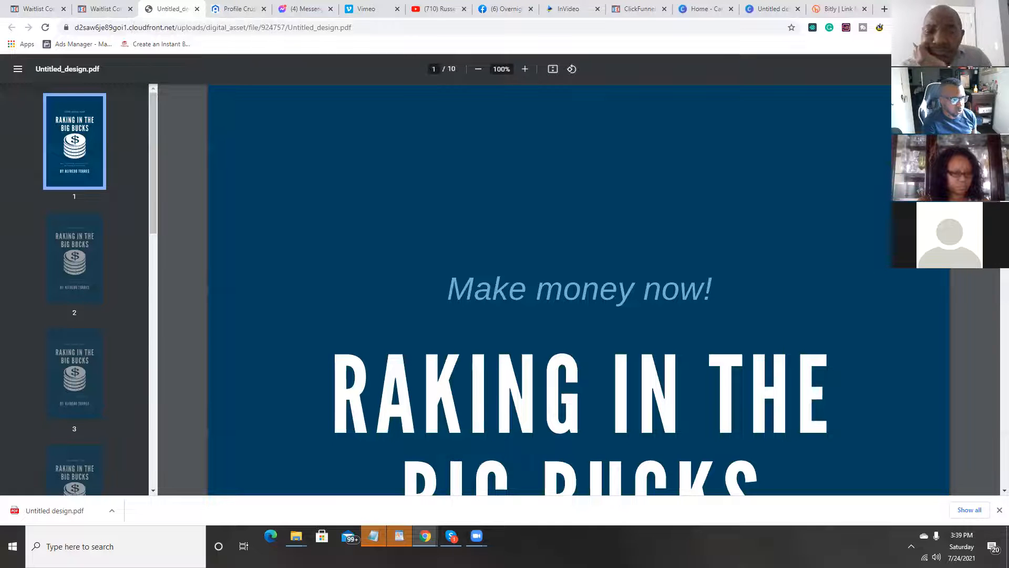
Step: Save the ebook PDF to Downloads as Untitled_design, and close the test tabs to return to the Thank You page editor
{"action": "key", "text": "ctrl+s"}
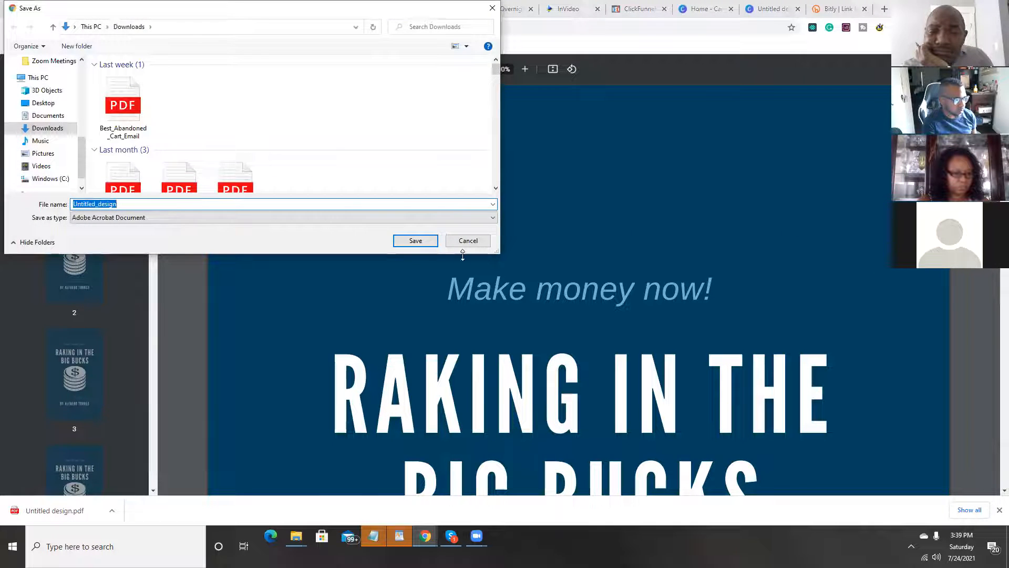
{"action": "left_click", "coordinate": [415, 239]}
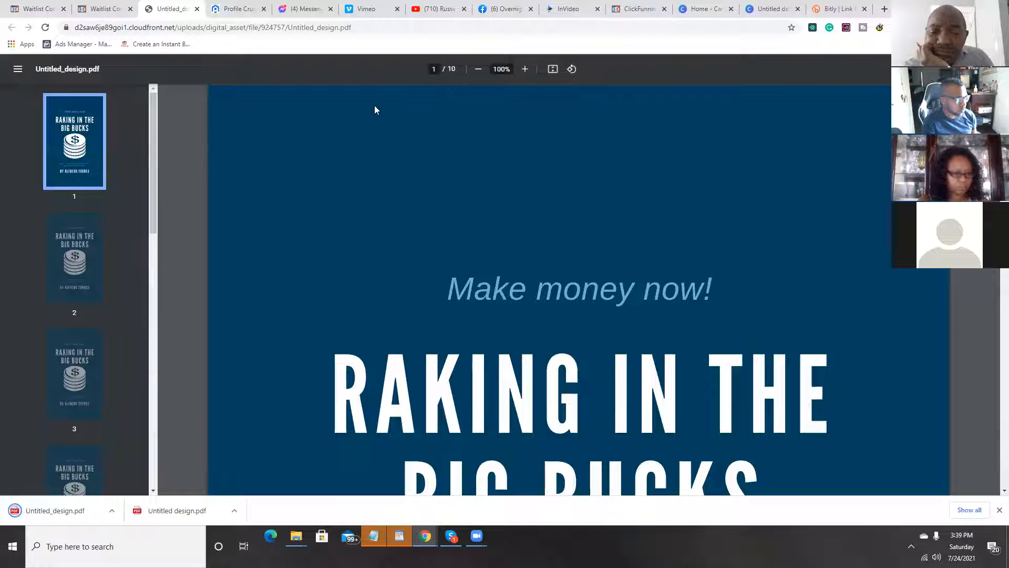
{"action": "left_click", "coordinate": [196, 9]}
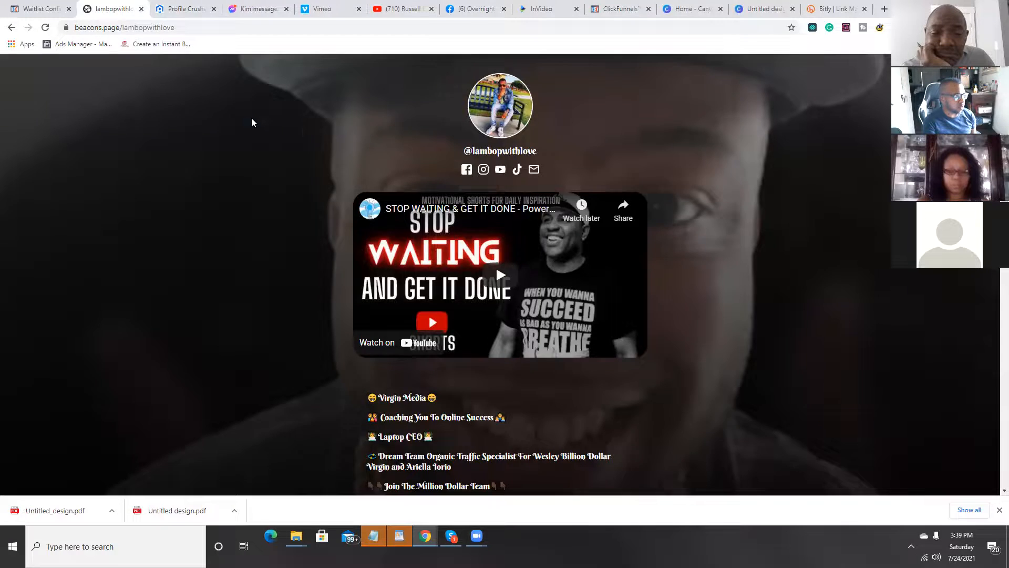
{"action": "key", "text": "ctrl+w"}
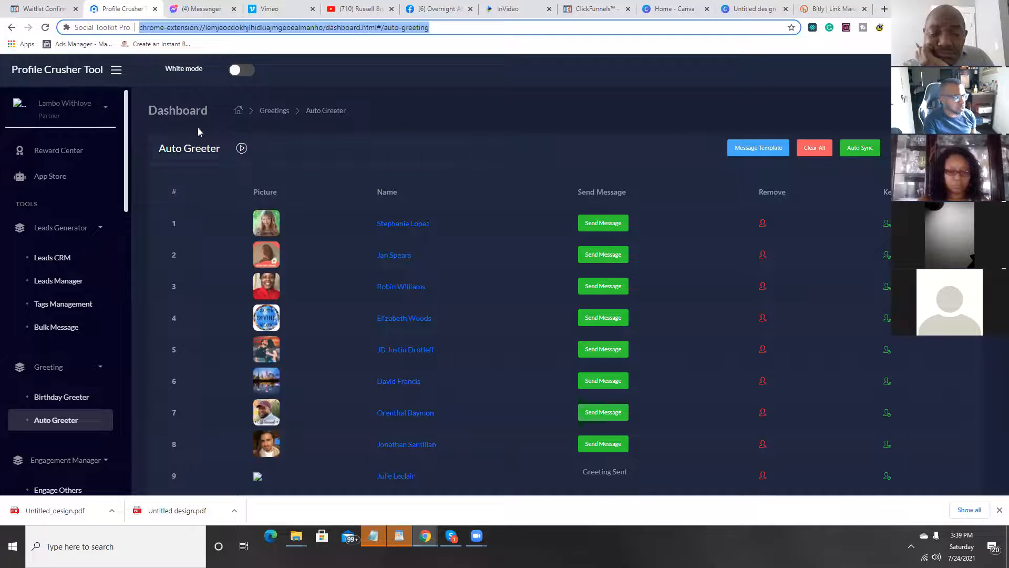
{"action": "key", "text": "ctrl+shift+Tab"}
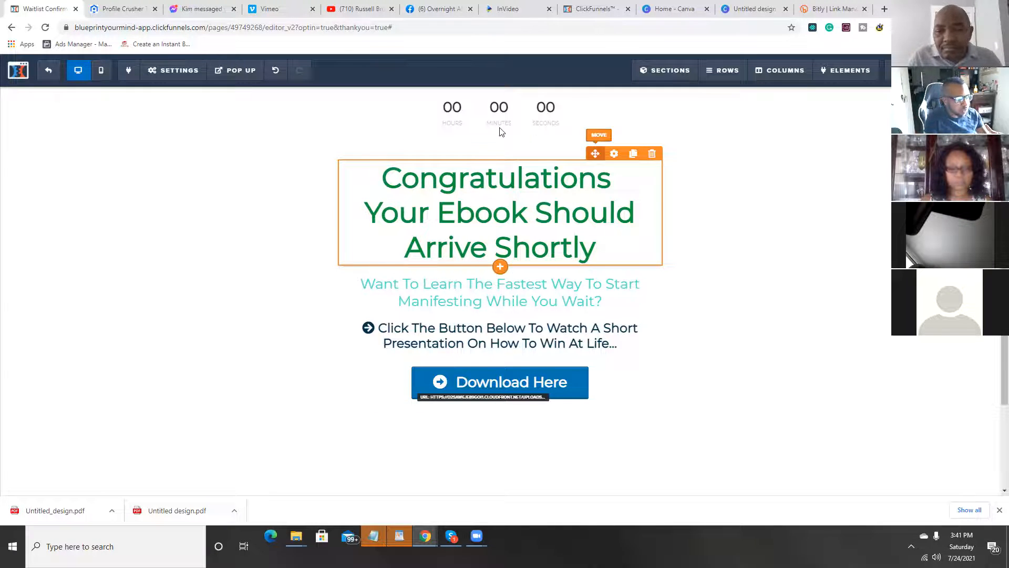
{"action": "left_click", "coordinate": [591, 249]}
{"action": "left_click_drag", "start_coordinate": [592, 249], "coordinate": [381, 178]}
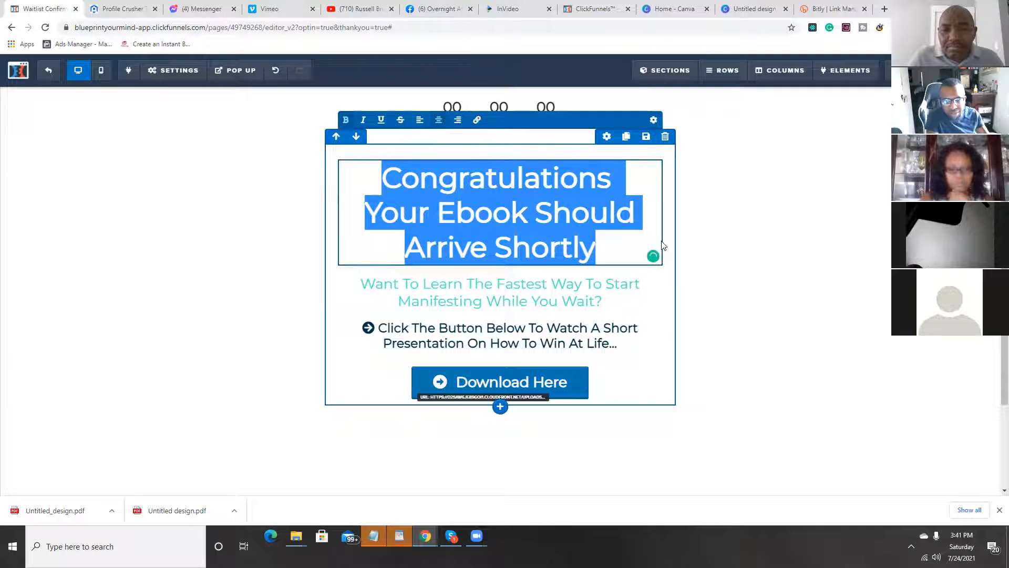
{"action": "left_click", "coordinate": [686, 279]}
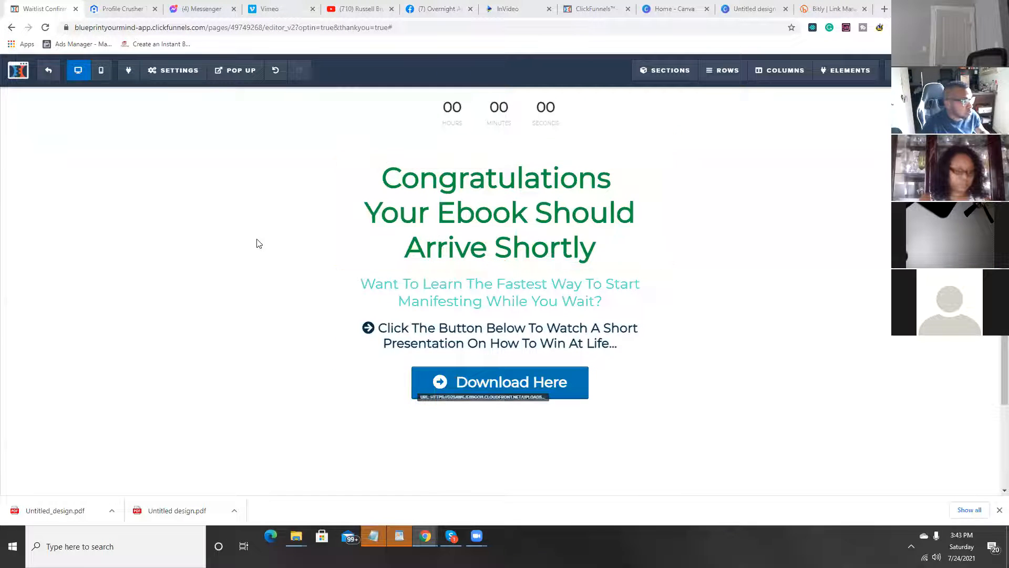
Step: Try to exit the Thank You page editor, but cancel leaving at the unsaved changes prompt
{"action": "left_click", "coordinate": [58, 80]}
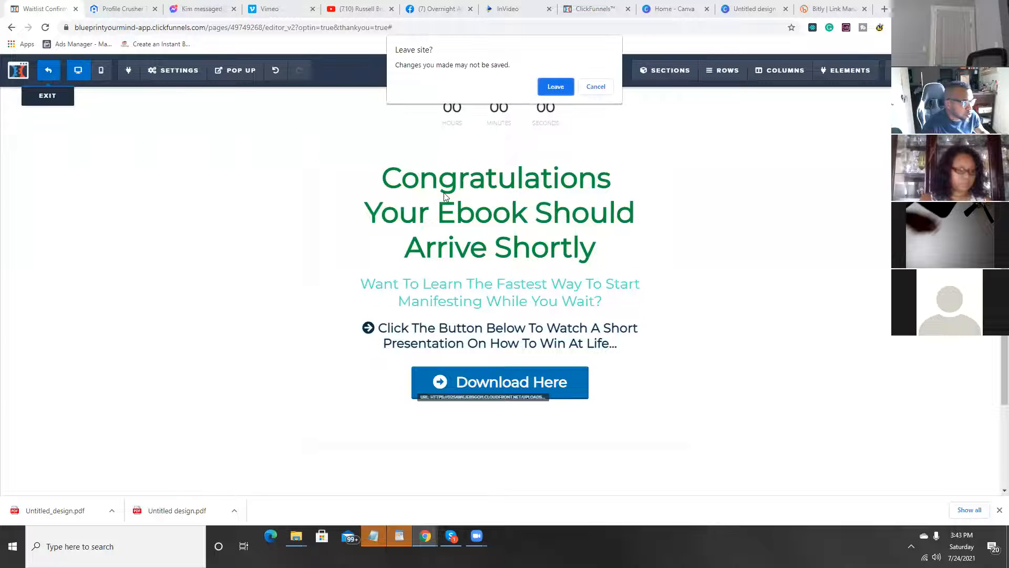
{"action": "left_click", "coordinate": [597, 89]}
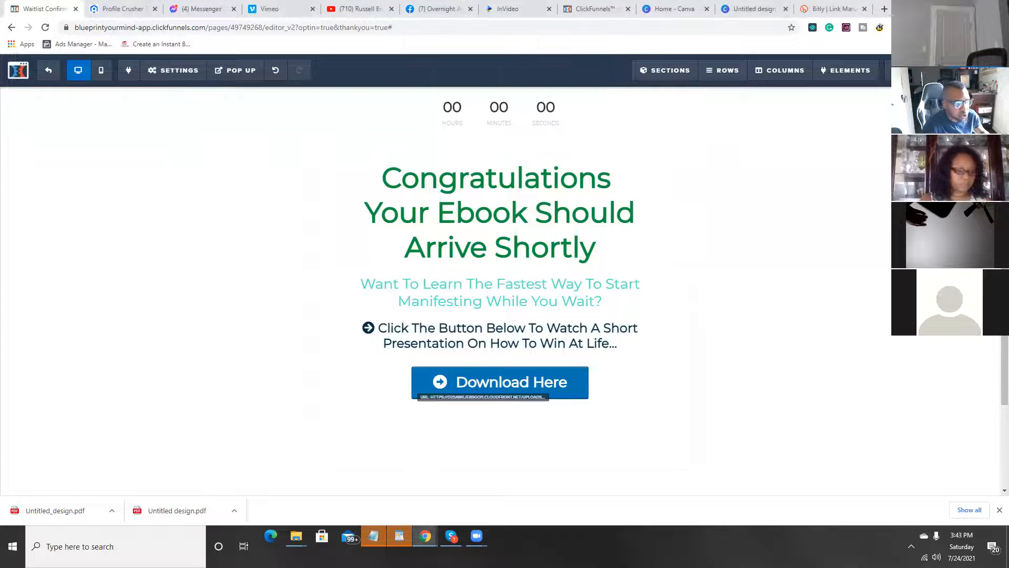
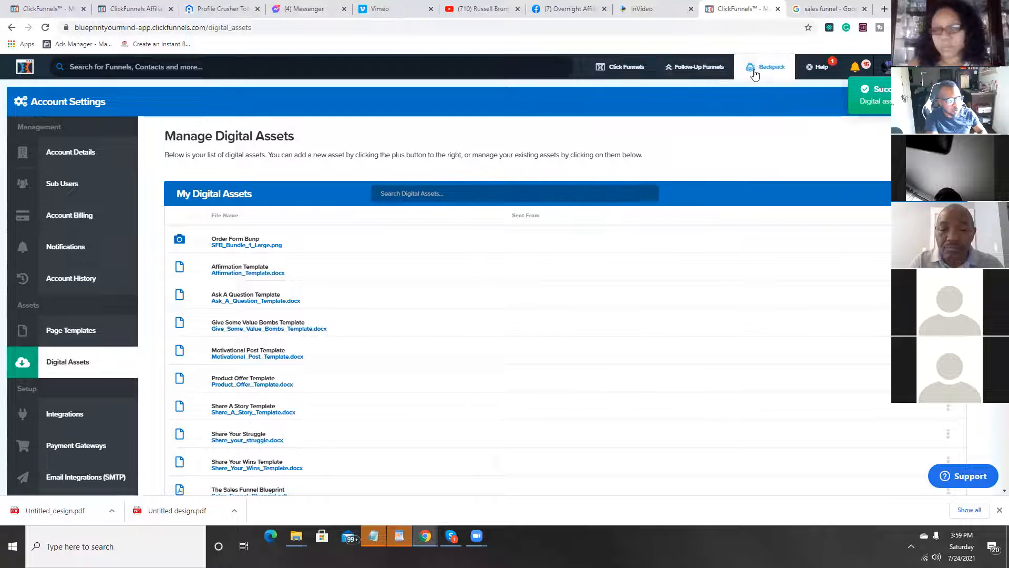
Step: Try to build a new Collect Emails opt-in funnel named Test in the classic builder
{"action": "mouse_move", "coordinate": [822, 74]}
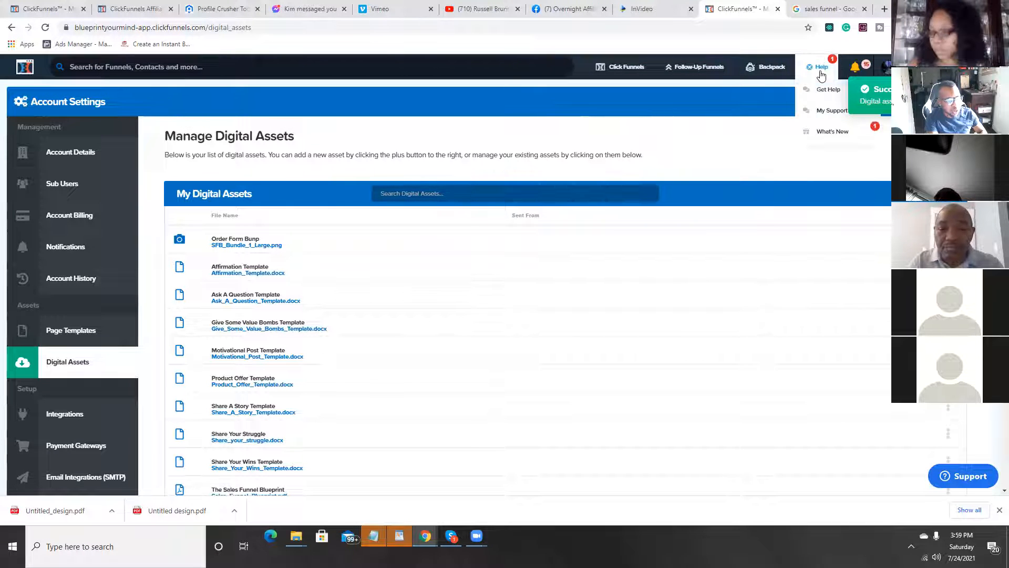
{"action": "mouse_move", "coordinate": [637, 77]}
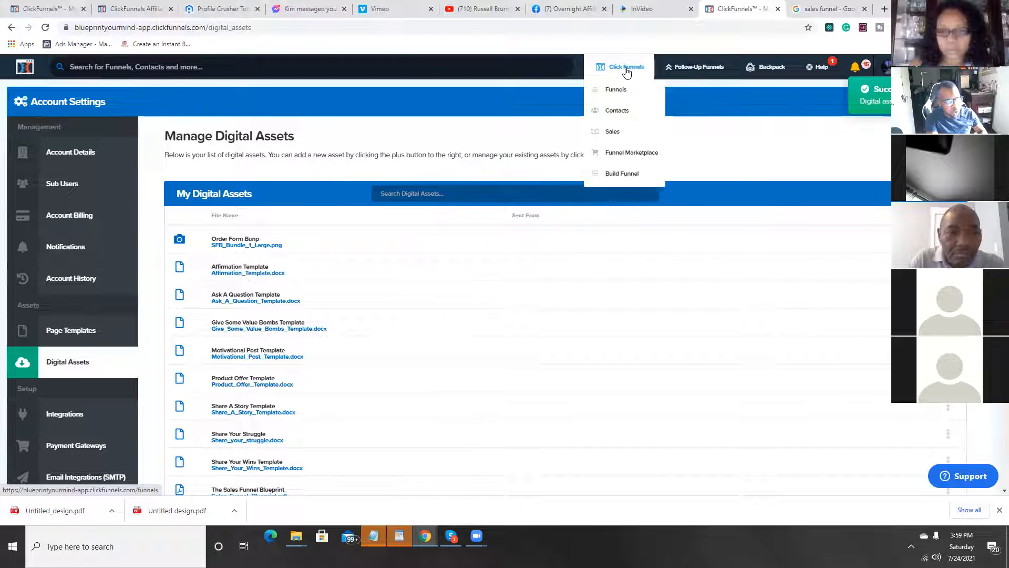
{"action": "left_click", "coordinate": [625, 180]}
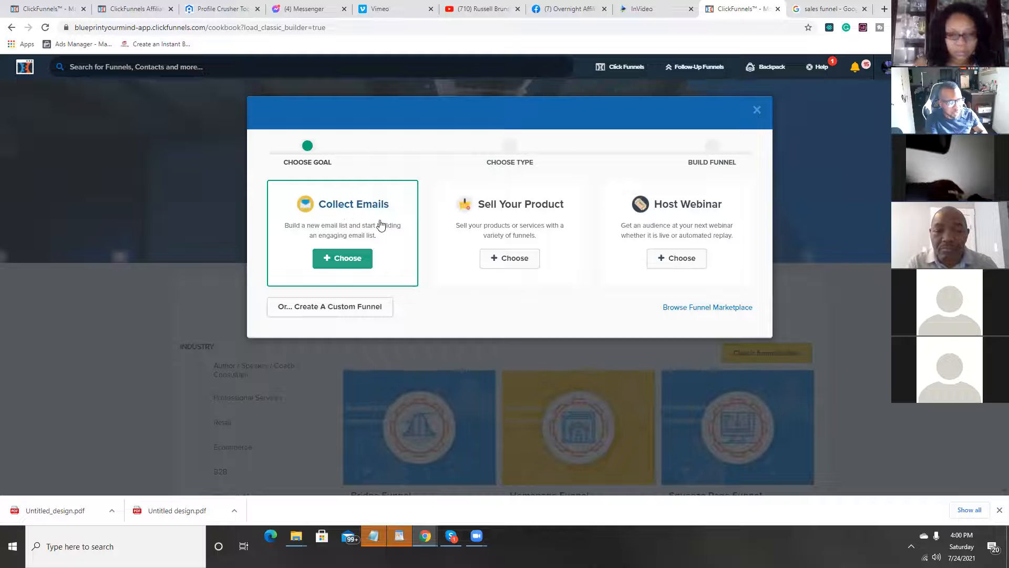
{"action": "left_click", "coordinate": [350, 266]}
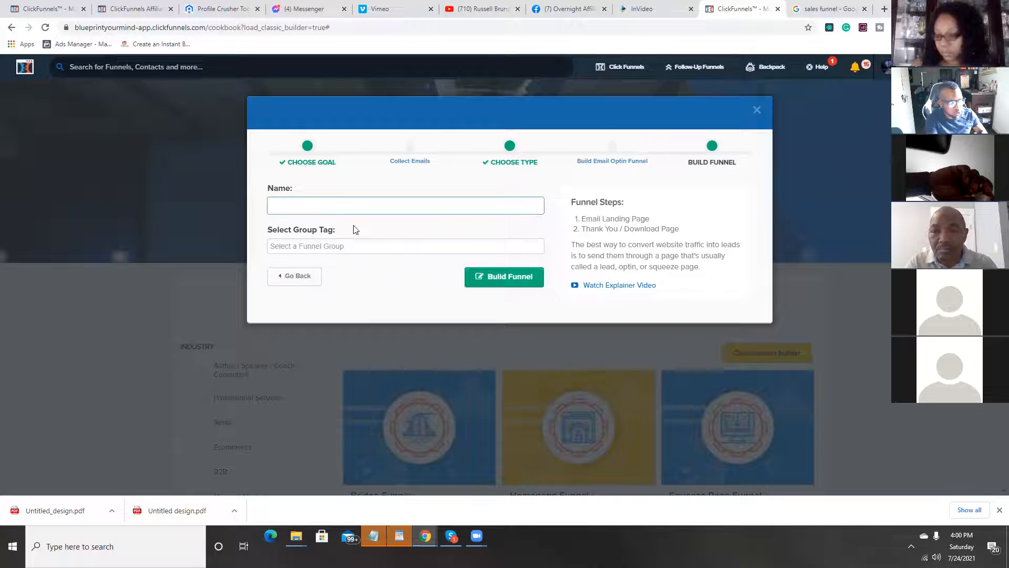
{"action": "left_click", "coordinate": [325, 205]}
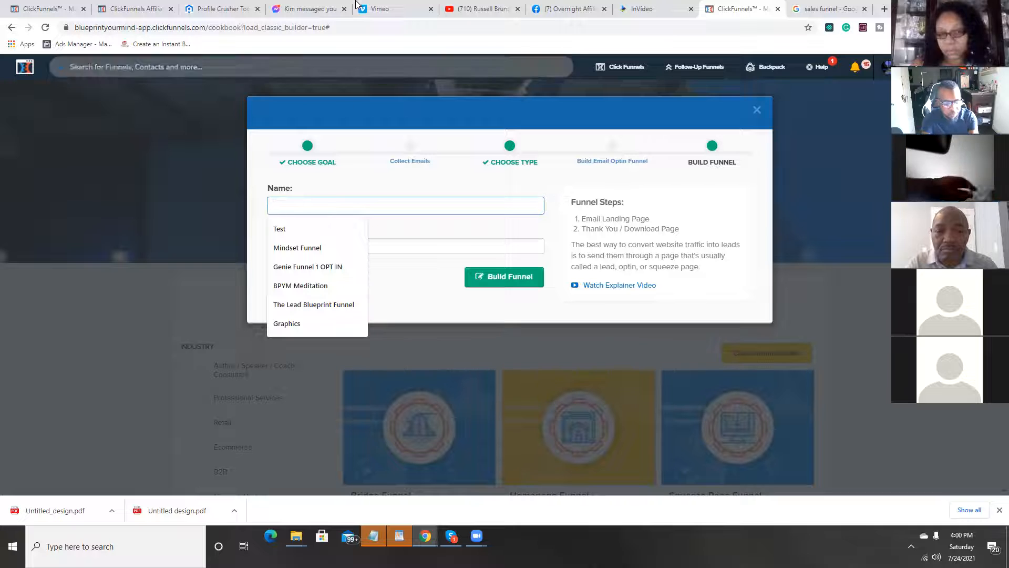
{"action": "type", "text": "Test"}
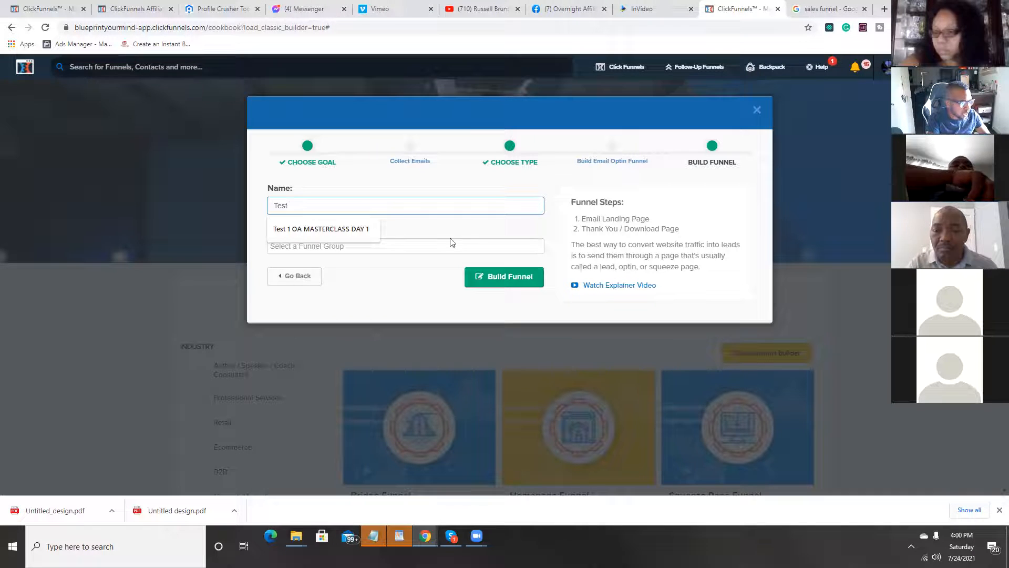
{"action": "left_click", "coordinate": [510, 286]}
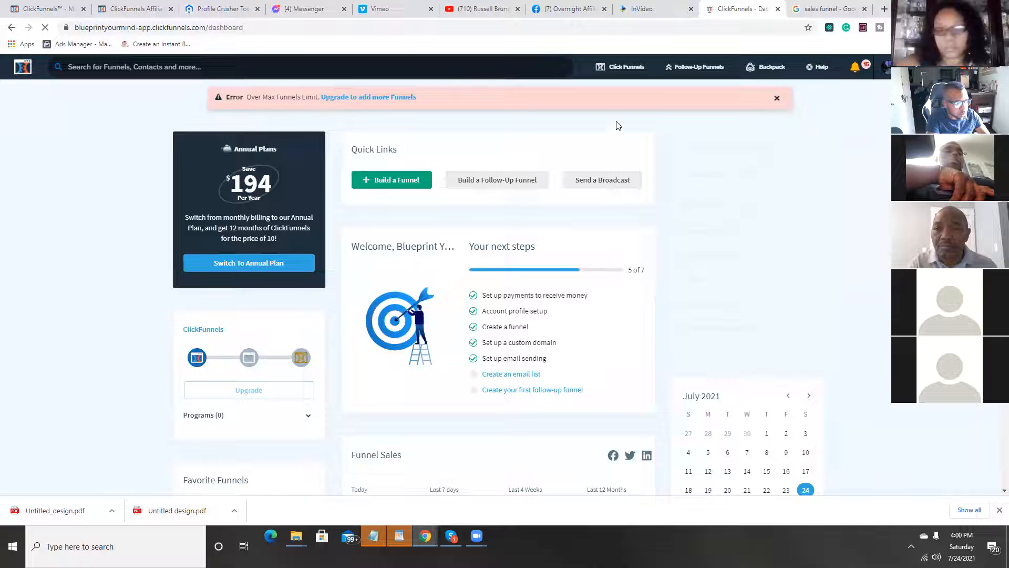
Step: Open the Genie Funnel 1 OPT IN funnel and add a new funnel step named test
{"action": "left_click", "coordinate": [617, 91]}
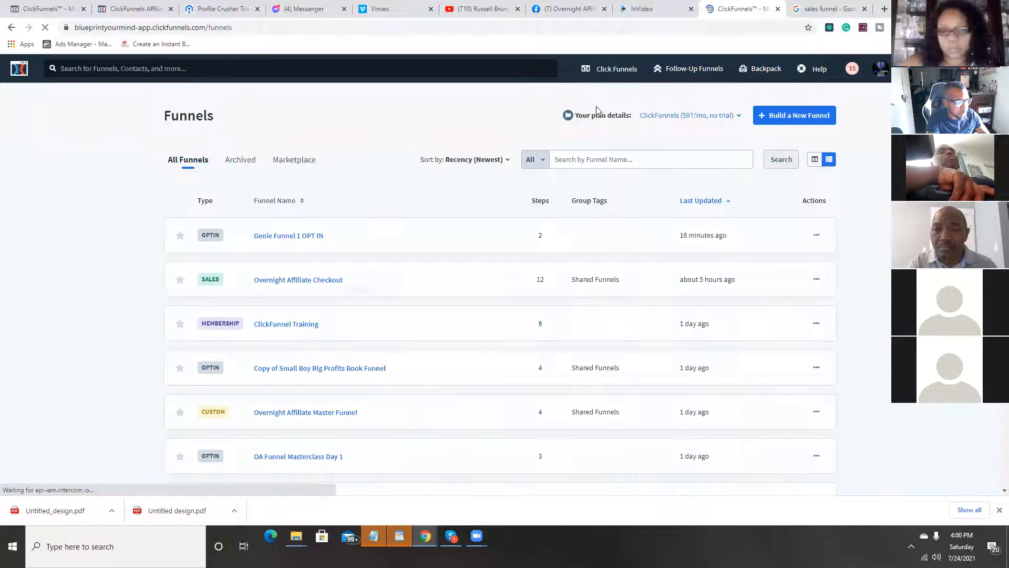
{"action": "scroll", "coordinate": [414, 206], "scroll_direction": "down", "scroll_amount": 1}
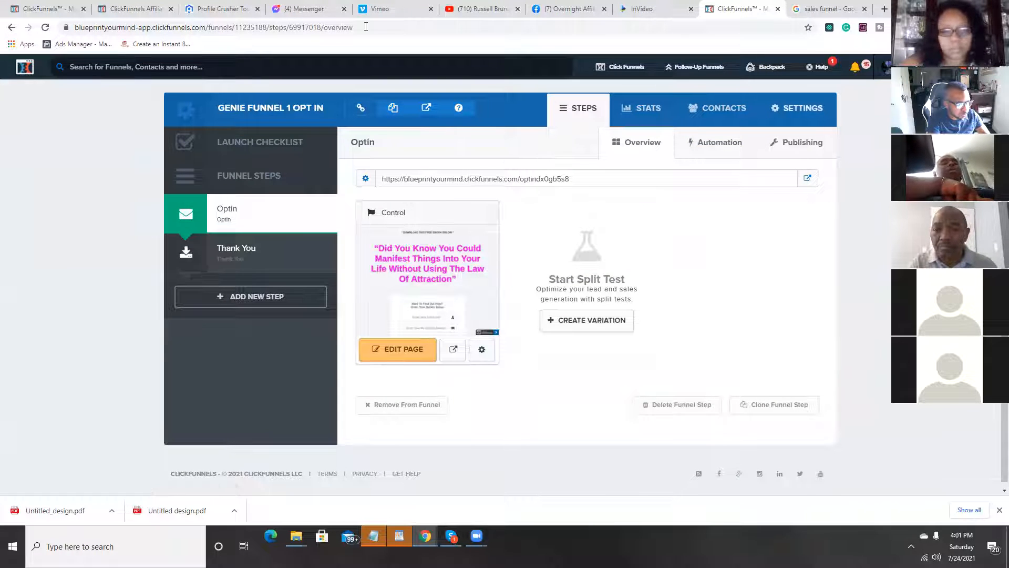
{"action": "left_click", "coordinate": [289, 302]}
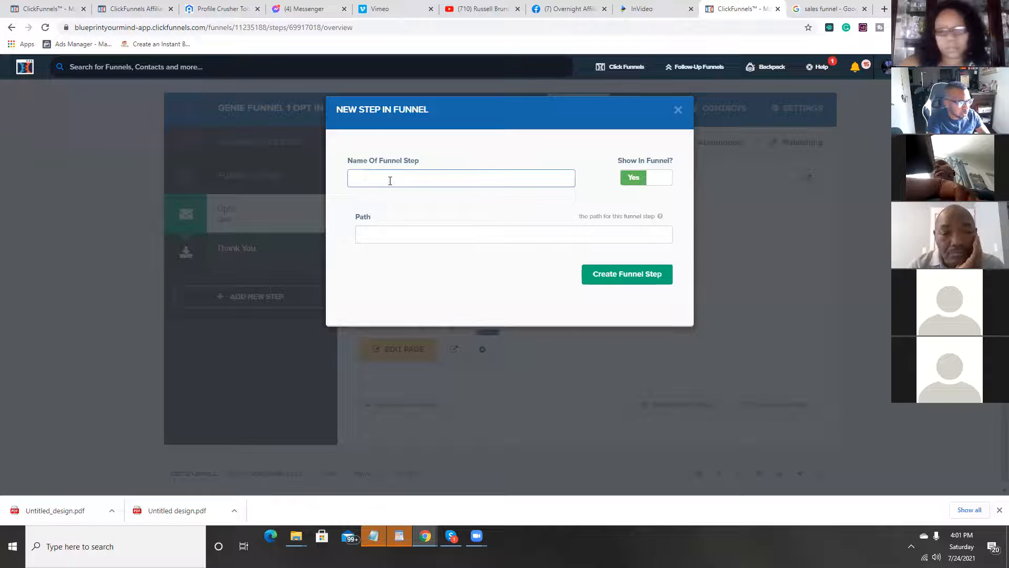
{"action": "type", "text": "test"}
{"action": "key", "text": "Return"}
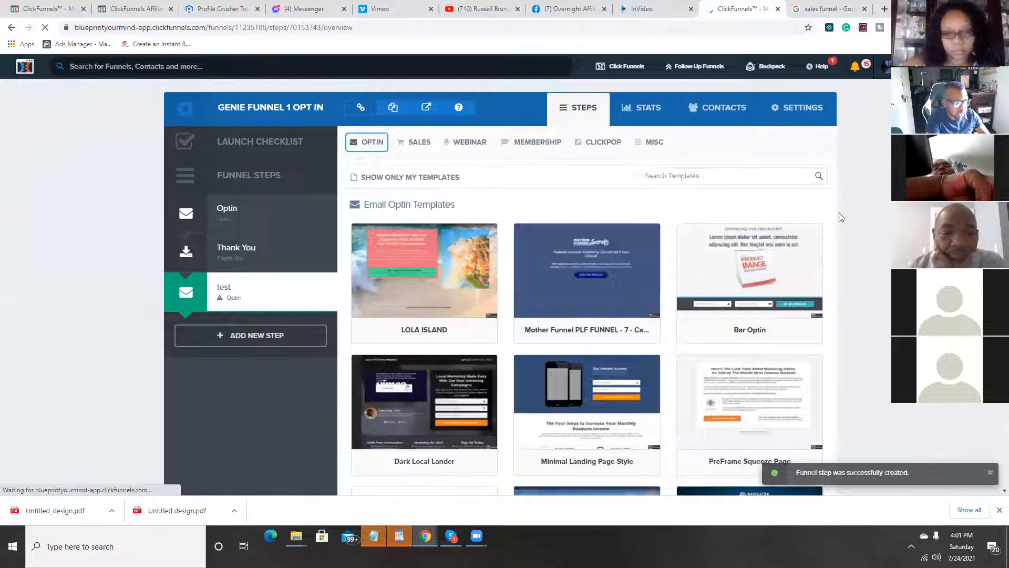
Step: Browse the email opt-in templates offered for the test step, comparing their layouts and styles
{"action": "scroll", "coordinate": [839, 212], "scroll_direction": "down", "scroll_amount": 1}
{"action": "scroll", "coordinate": [834, 209], "scroll_direction": "down", "scroll_amount": 3}
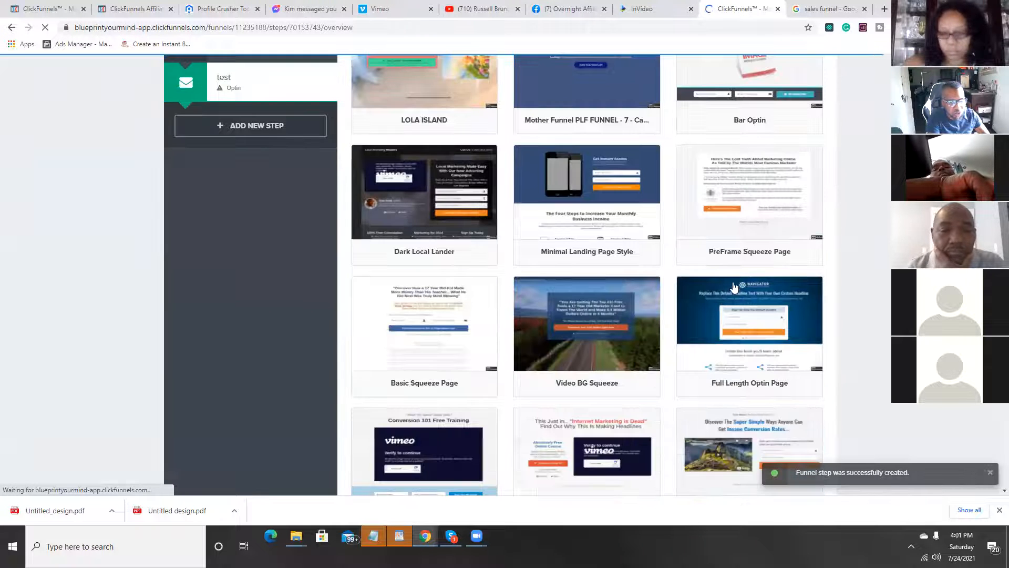
{"action": "scroll", "coordinate": [725, 326], "scroll_direction": "down", "scroll_amount": 3}
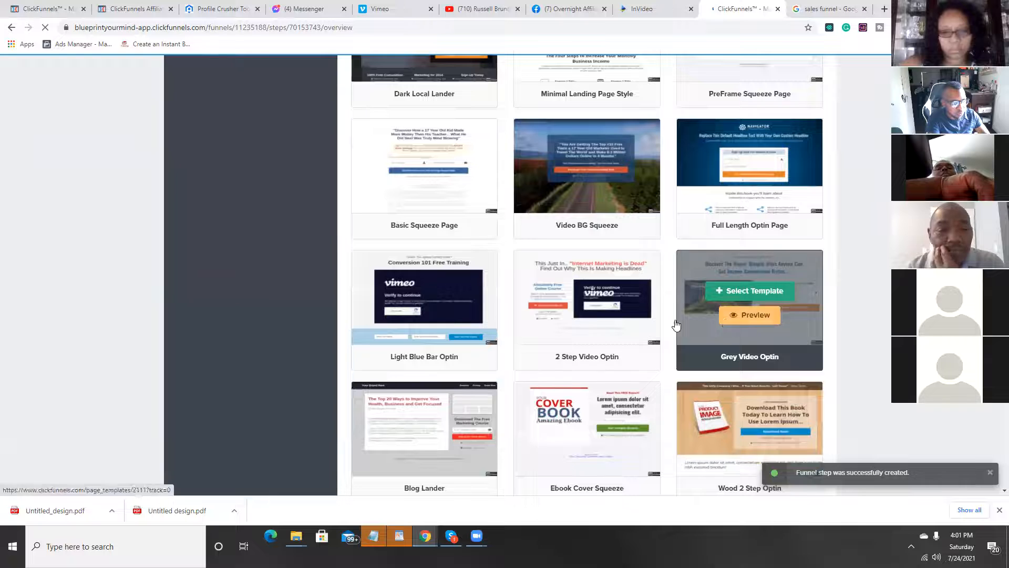
{"action": "scroll", "coordinate": [729, 322], "scroll_direction": "down", "scroll_amount": 1}
{"action": "scroll", "coordinate": [728, 322], "scroll_direction": "down", "scroll_amount": 1}
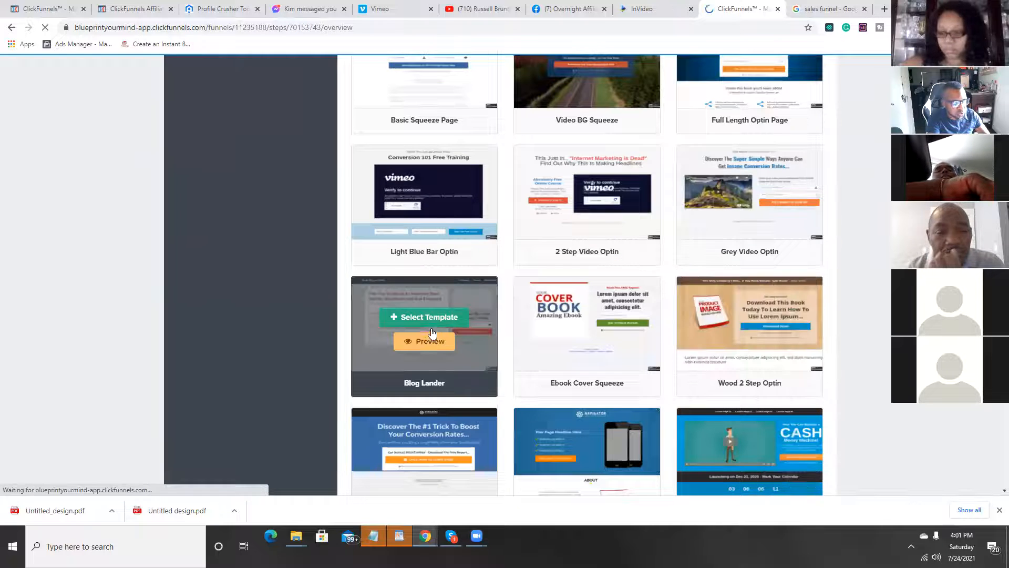
{"action": "scroll", "coordinate": [583, 316], "scroll_direction": "down", "scroll_amount": 2}
{"action": "scroll", "coordinate": [682, 316], "scroll_direction": "down", "scroll_amount": 1}
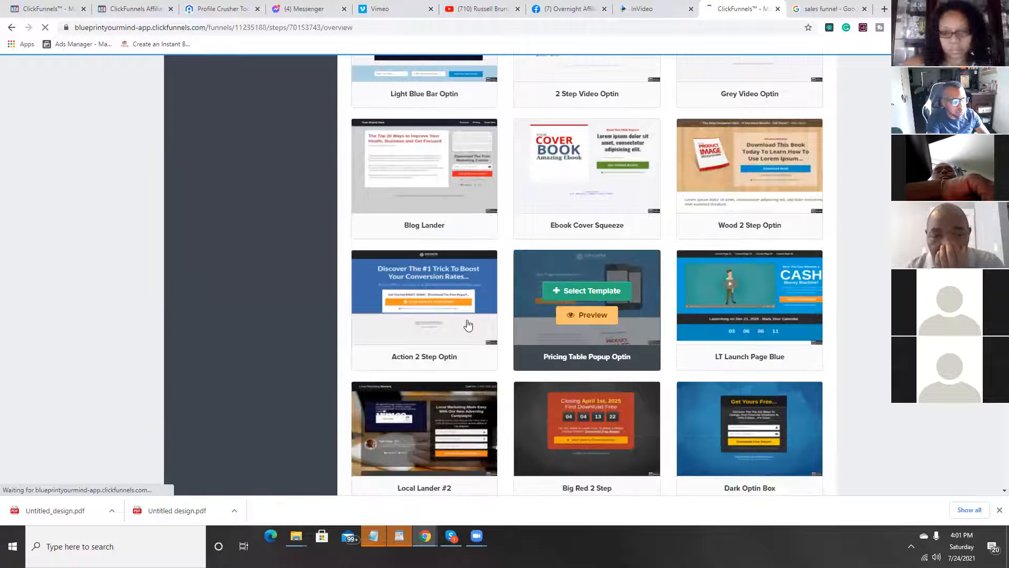
{"action": "scroll", "coordinate": [745, 359], "scroll_direction": "down", "scroll_amount": 2}
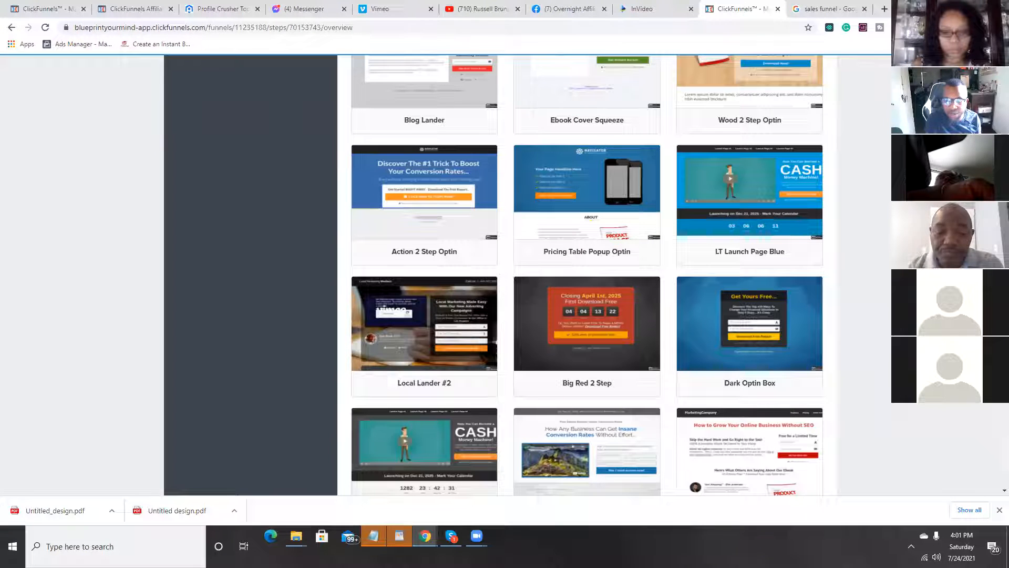
{"action": "mouse_move", "coordinate": [634, 318]}
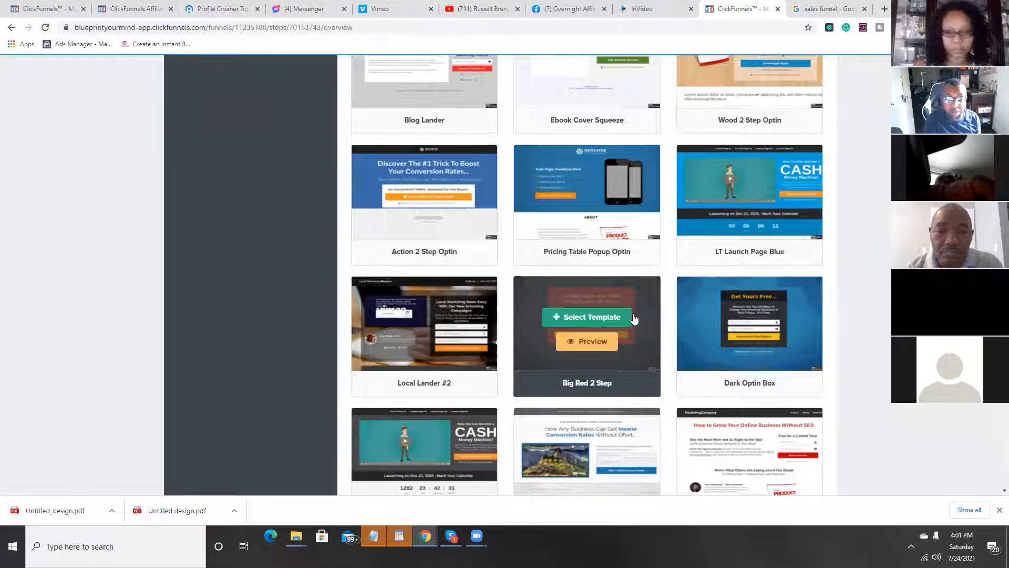
{"action": "scroll", "coordinate": [635, 318], "scroll_direction": "down", "scroll_amount": 4}
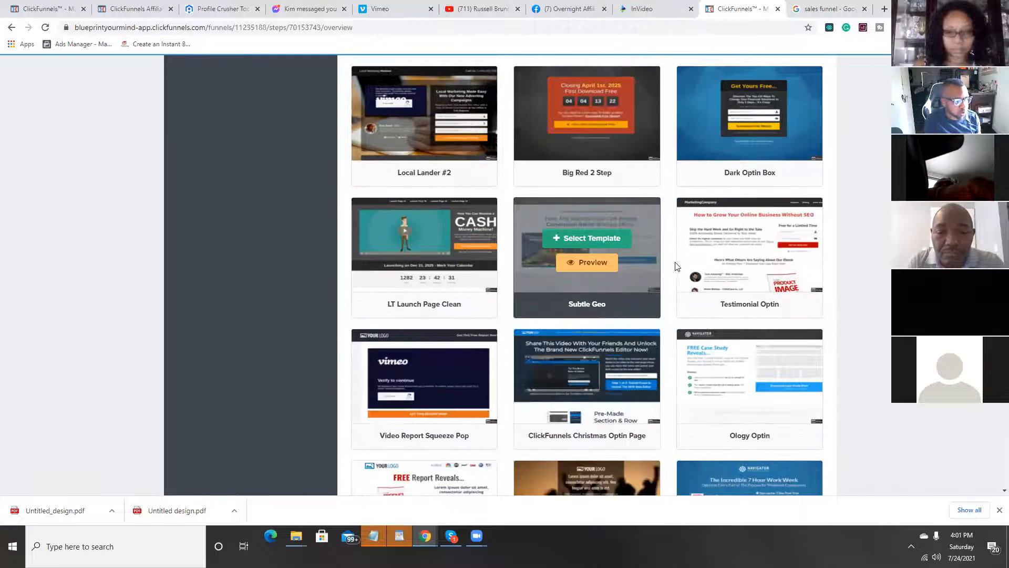
{"action": "mouse_move", "coordinate": [686, 283]}
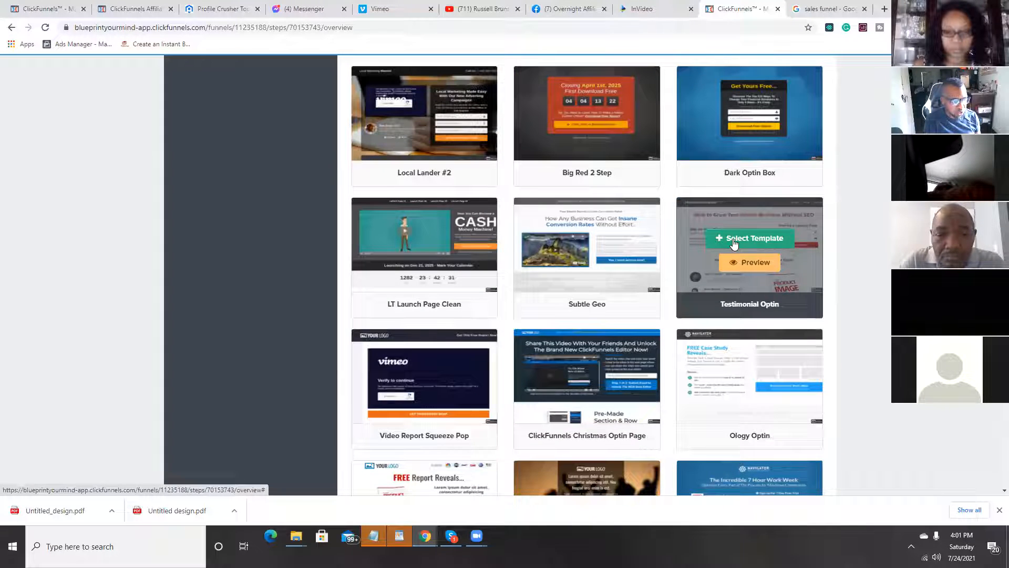
{"action": "mouse_move", "coordinate": [585, 247]}
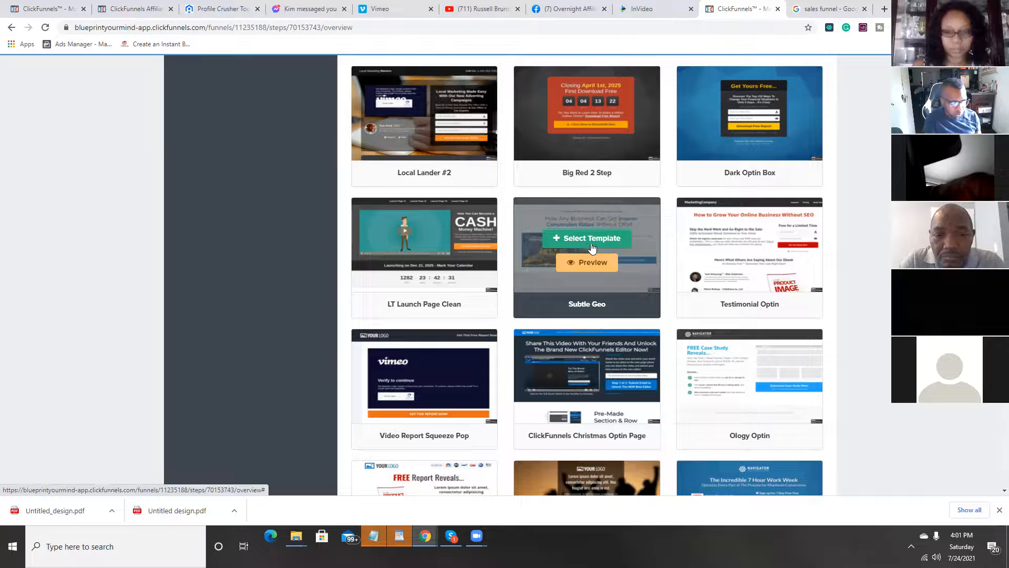
{"action": "scroll", "coordinate": [684, 295], "scroll_direction": "down", "scroll_amount": 2}
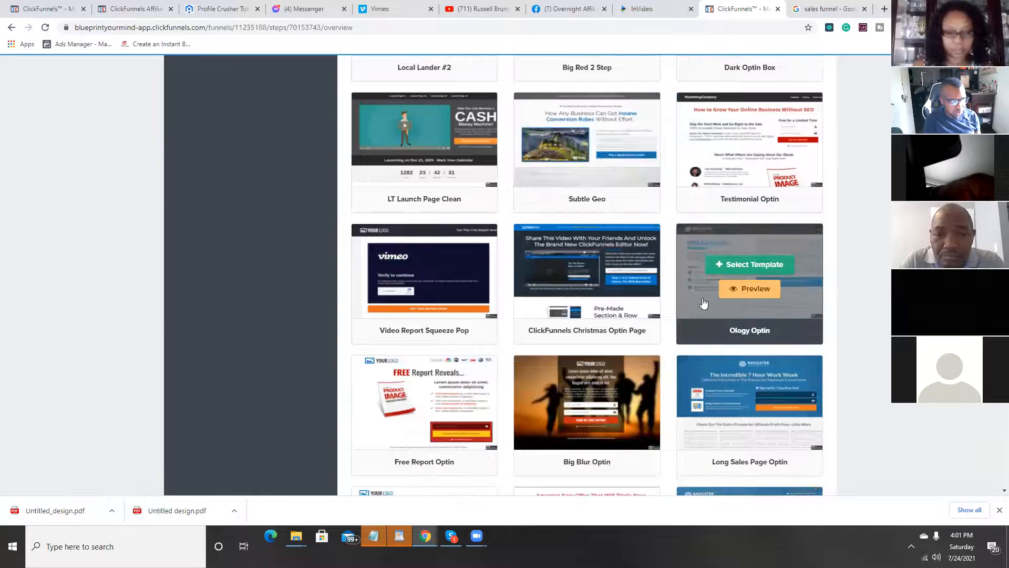
{"action": "scroll", "coordinate": [704, 304], "scroll_direction": "down", "scroll_amount": 2}
{"action": "mouse_move", "coordinate": [679, 321]}
{"action": "scroll", "coordinate": [708, 319], "scroll_direction": "down", "scroll_amount": 1}
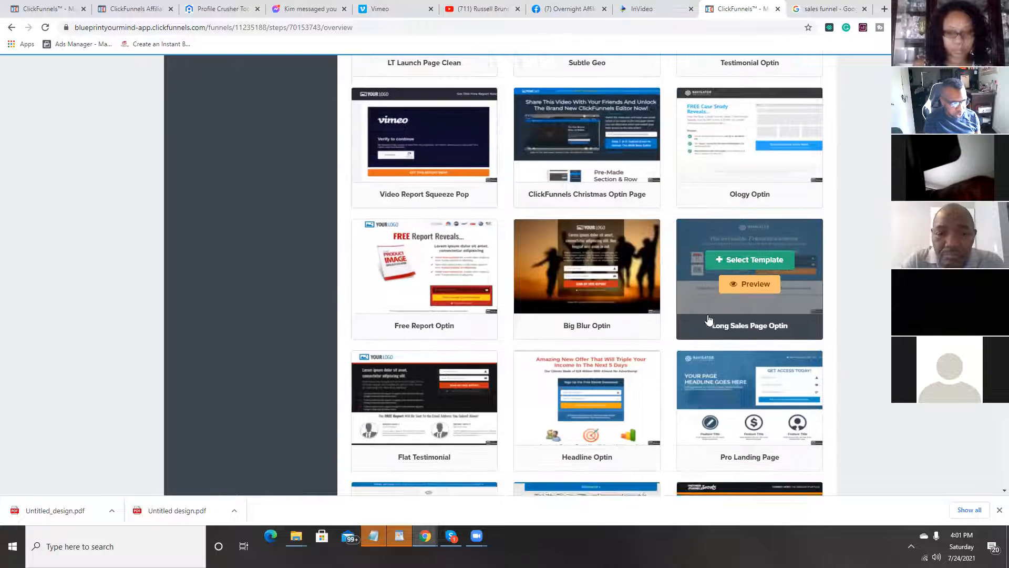
{"action": "scroll", "coordinate": [708, 319], "scroll_direction": "down", "scroll_amount": 2}
{"action": "scroll", "coordinate": [725, 321], "scroll_direction": "down", "scroll_amount": 2}
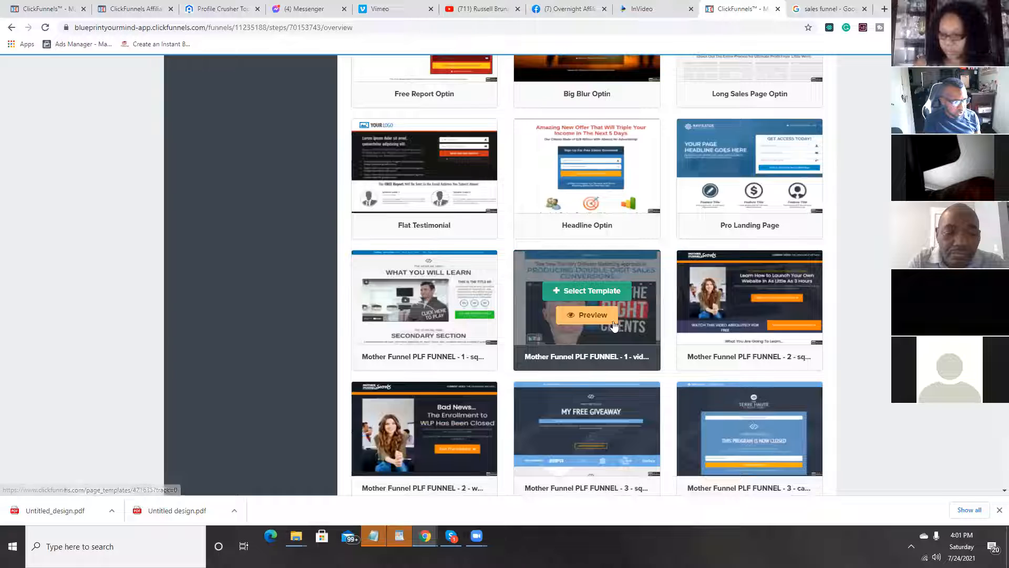
{"action": "scroll", "coordinate": [736, 295], "scroll_direction": "down", "scroll_amount": 3}
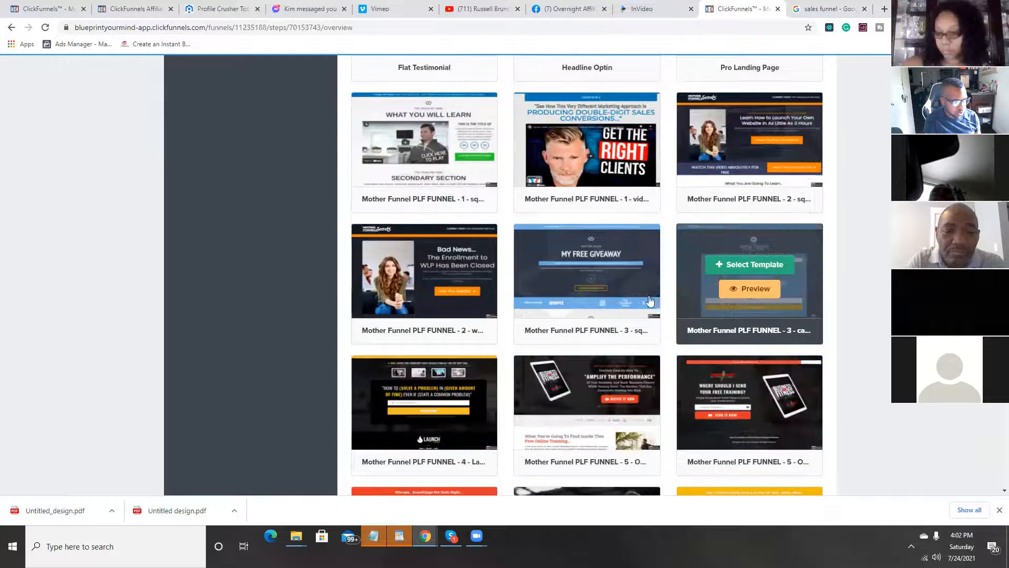
{"action": "mouse_move", "coordinate": [434, 269]}
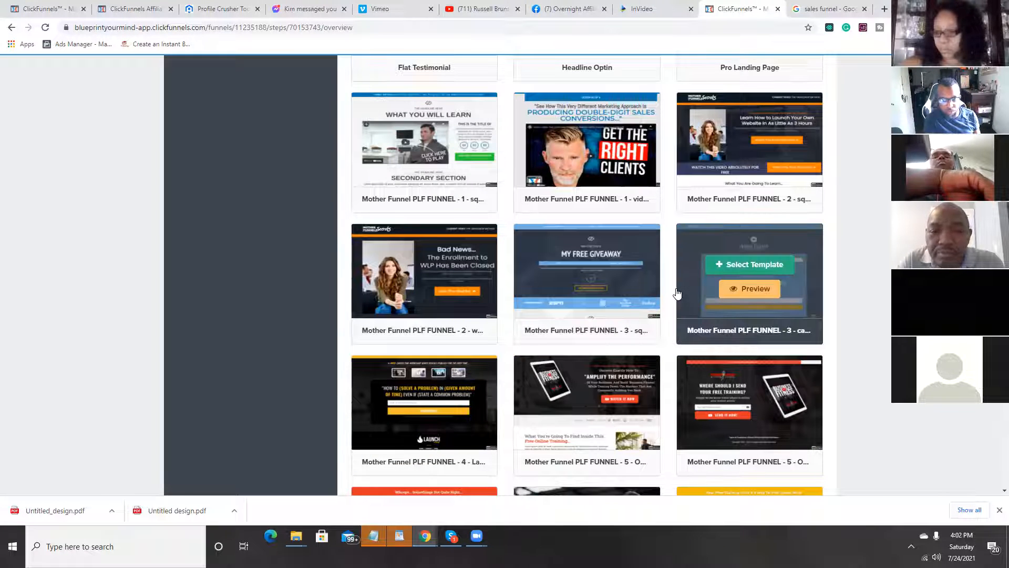
{"action": "scroll", "coordinate": [799, 315], "scroll_direction": "up", "scroll_amount": 5}
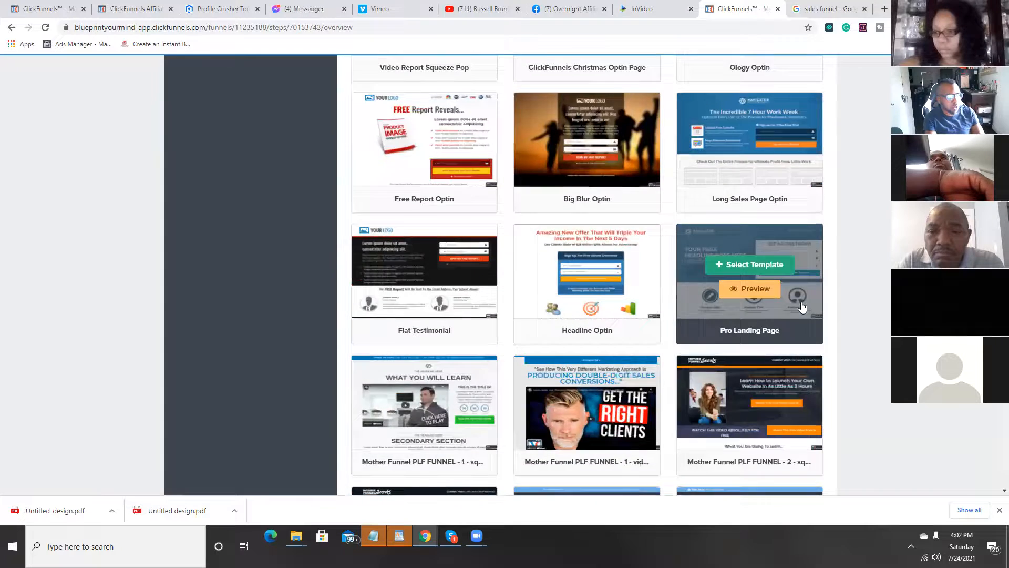
{"action": "scroll", "coordinate": [801, 306], "scroll_direction": "up", "scroll_amount": 12}
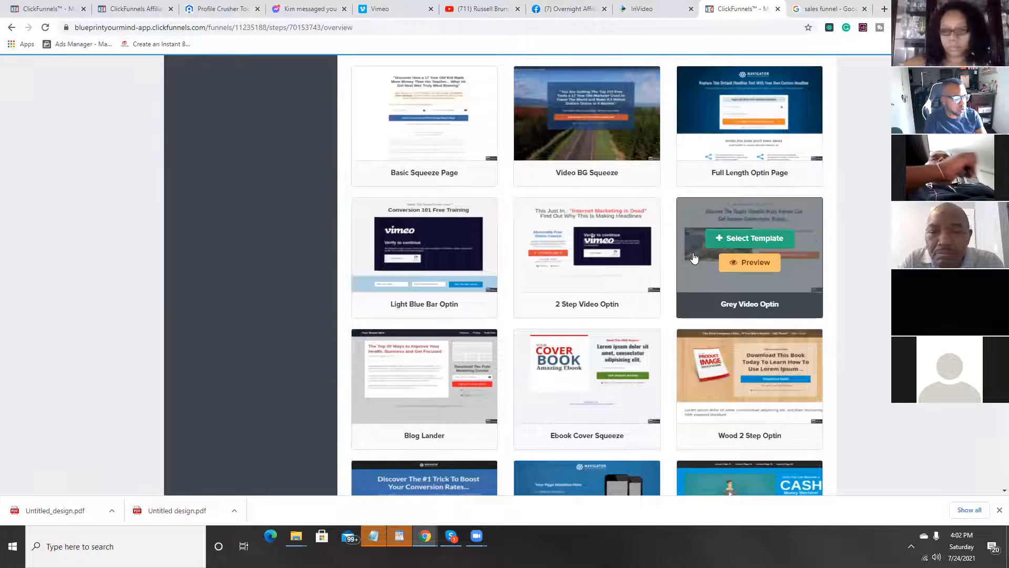
{"action": "scroll", "coordinate": [703, 240], "scroll_direction": "down", "scroll_amount": 15}
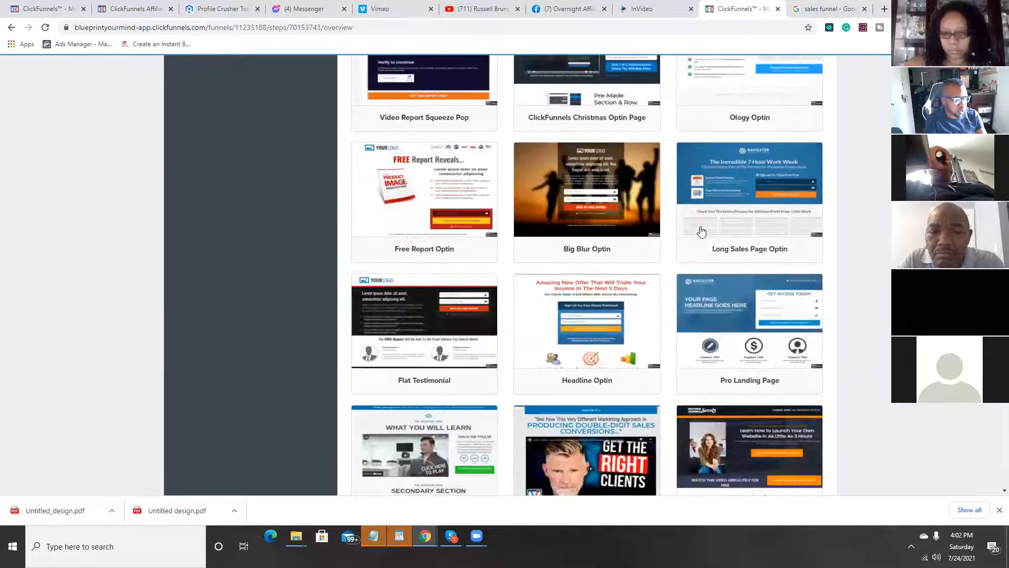
{"action": "scroll", "coordinate": [702, 230], "scroll_direction": "down", "scroll_amount": 18}
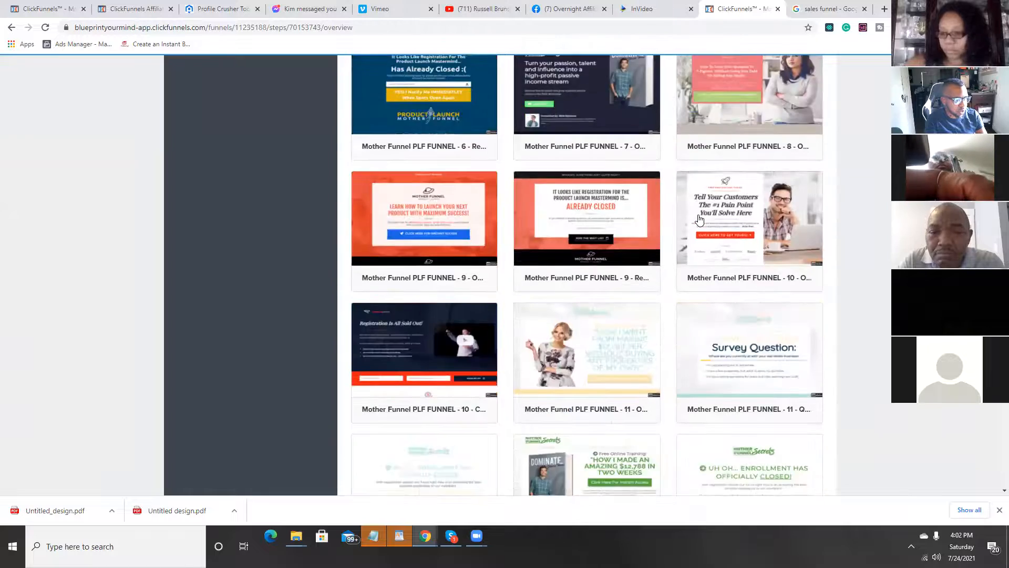
{"action": "scroll", "coordinate": [699, 220], "scroll_direction": "down", "scroll_amount": 12}
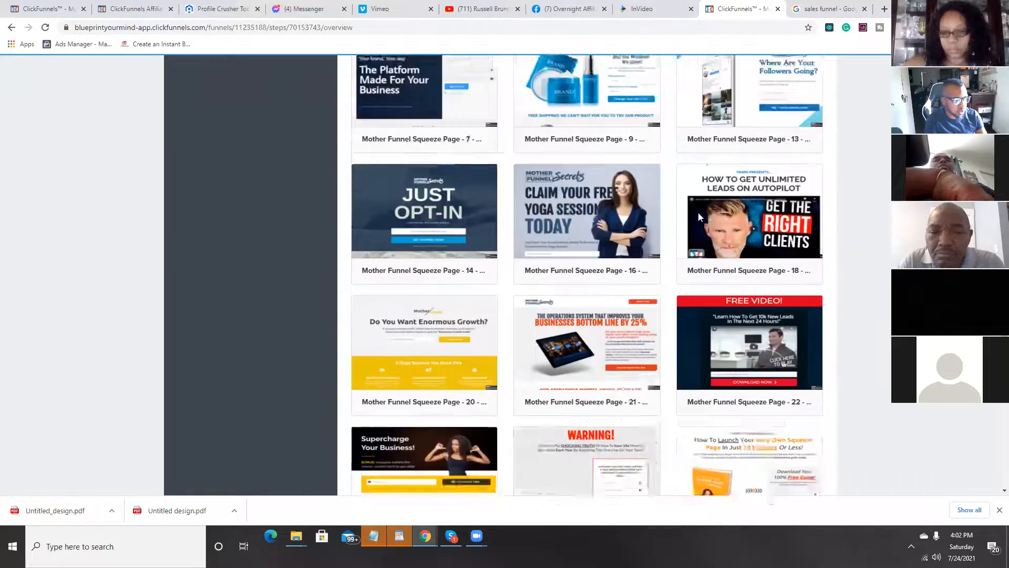
{"action": "scroll", "coordinate": [699, 217], "scroll_direction": "down", "scroll_amount": 10}
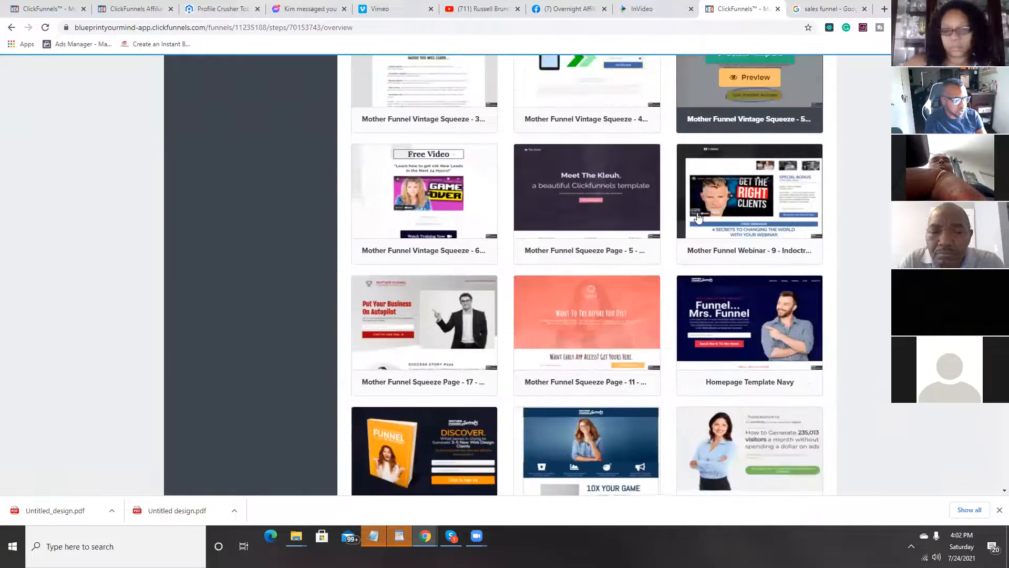
Step: Preview the Super Clean Optin template, close the preview and return to browsing the template list
{"action": "scroll", "coordinate": [698, 217], "scroll_direction": "down", "scroll_amount": 10}
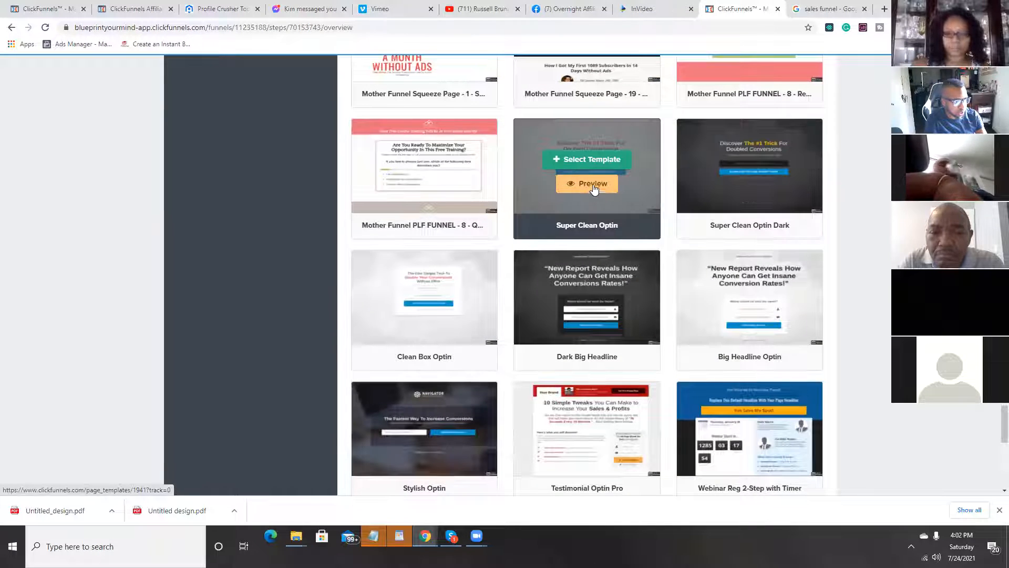
{"action": "left_click", "coordinate": [609, 195]}
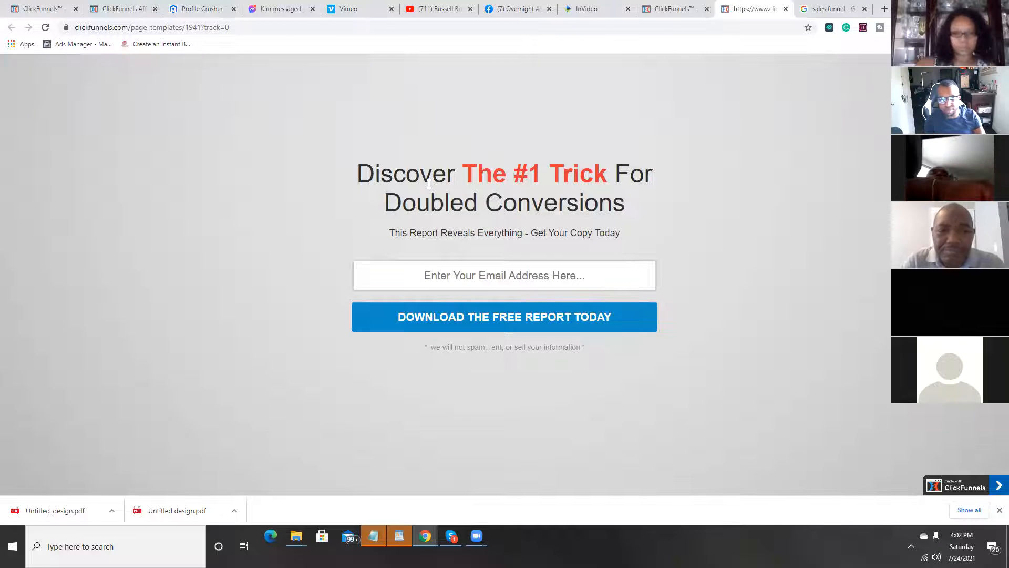
{"action": "left_click", "coordinate": [785, 9]}
{"action": "scroll", "coordinate": [789, 290], "scroll_direction": "up", "scroll_amount": 8}
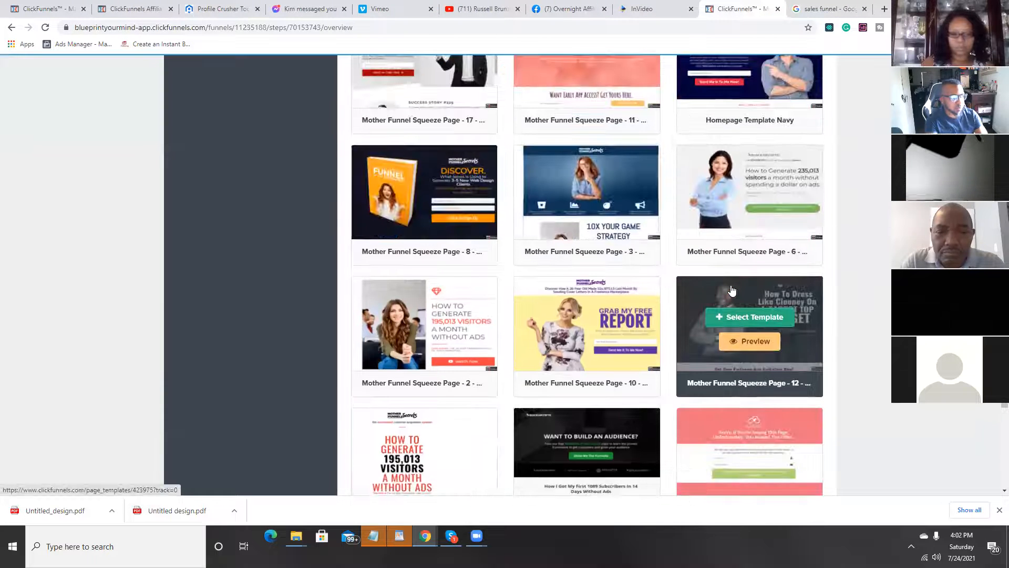
{"action": "scroll", "coordinate": [732, 291], "scroll_direction": "up", "scroll_amount": 11}
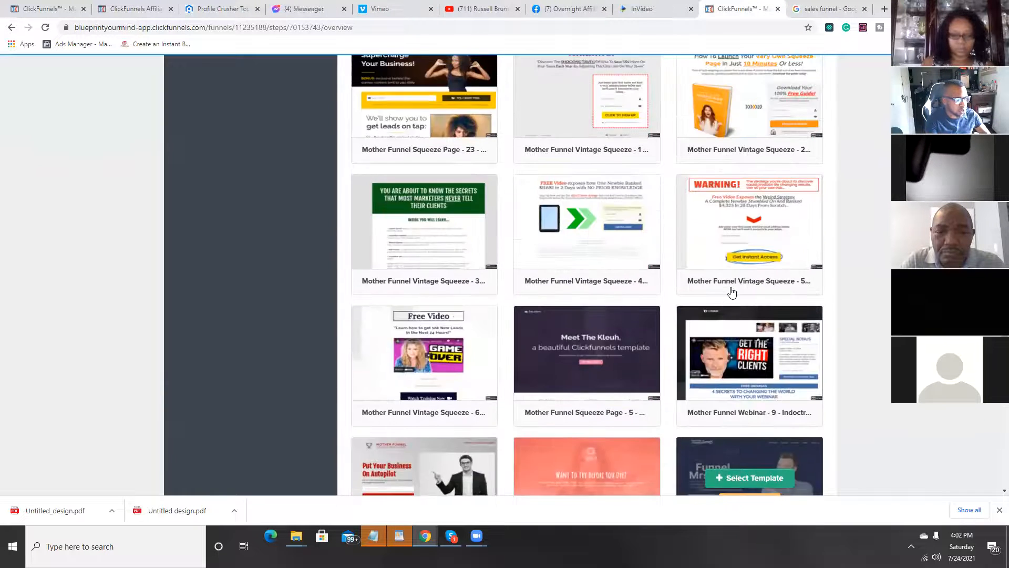
Step: Preview the Mother Funnel Webinar - 9 template, look through its full page, and close the preview
{"action": "scroll", "coordinate": [732, 291], "scroll_direction": "down", "scroll_amount": 3}
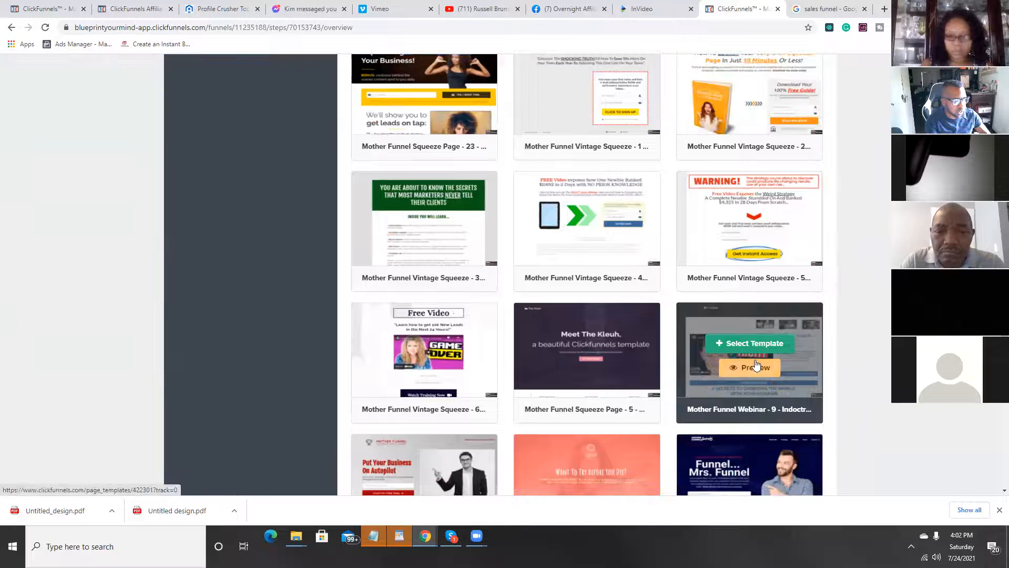
{"action": "left_click", "coordinate": [757, 364]}
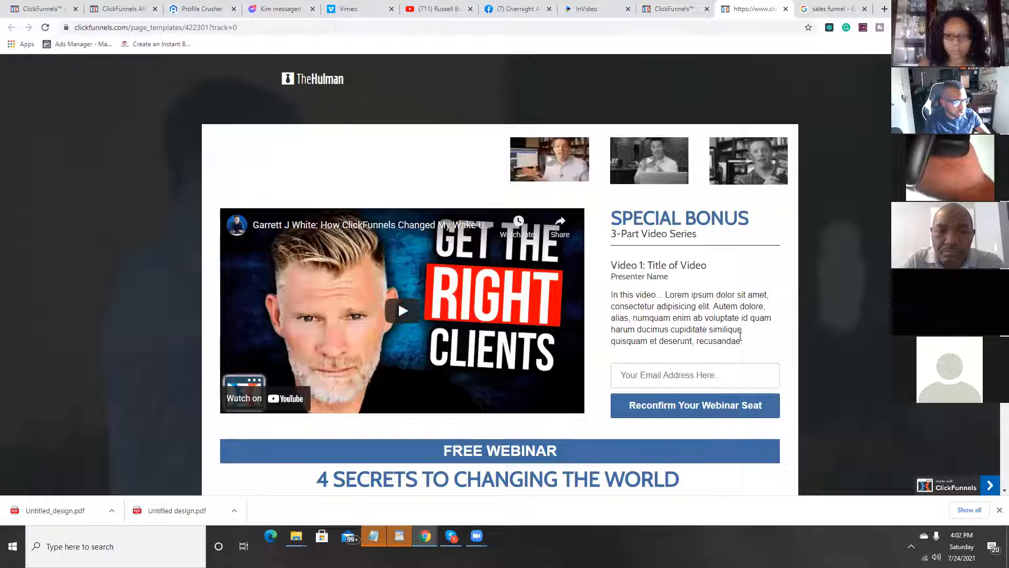
{"action": "scroll", "coordinate": [740, 337], "scroll_direction": "down", "scroll_amount": 5}
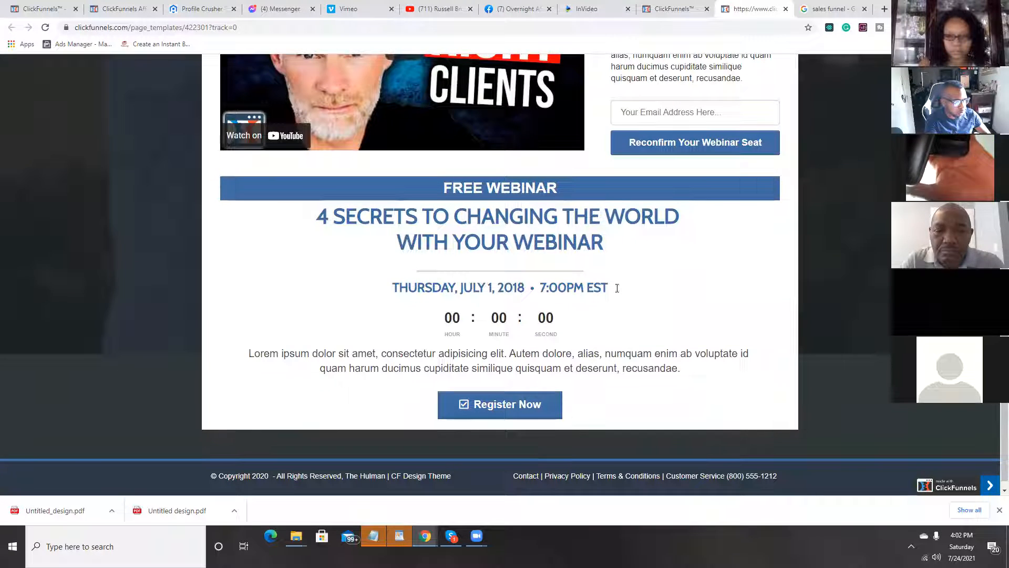
{"action": "scroll", "coordinate": [730, 378], "scroll_direction": "up", "scroll_amount": 3}
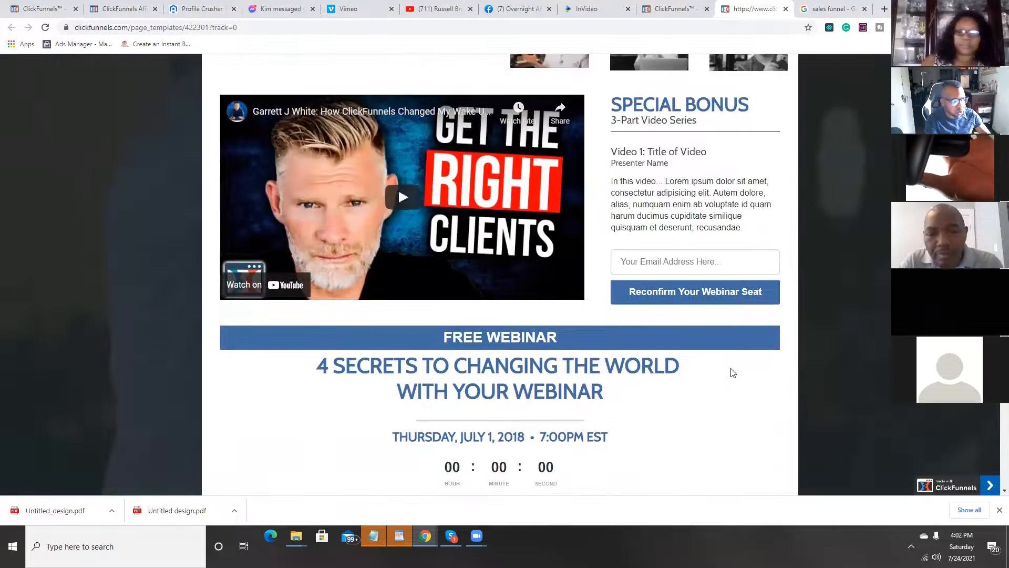
{"action": "scroll", "coordinate": [733, 373], "scroll_direction": "up", "scroll_amount": 2}
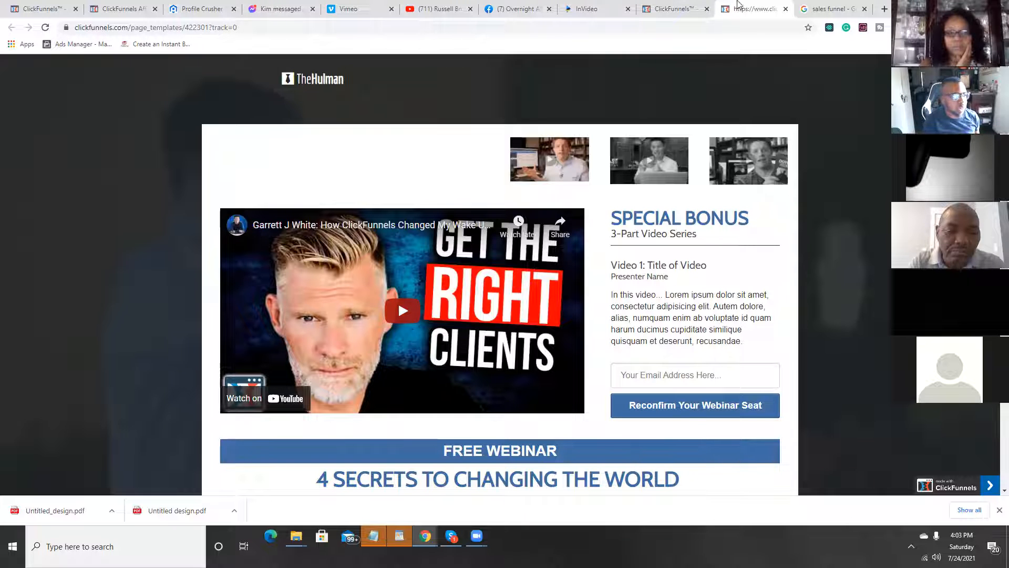
{"action": "left_click", "coordinate": [785, 9]}
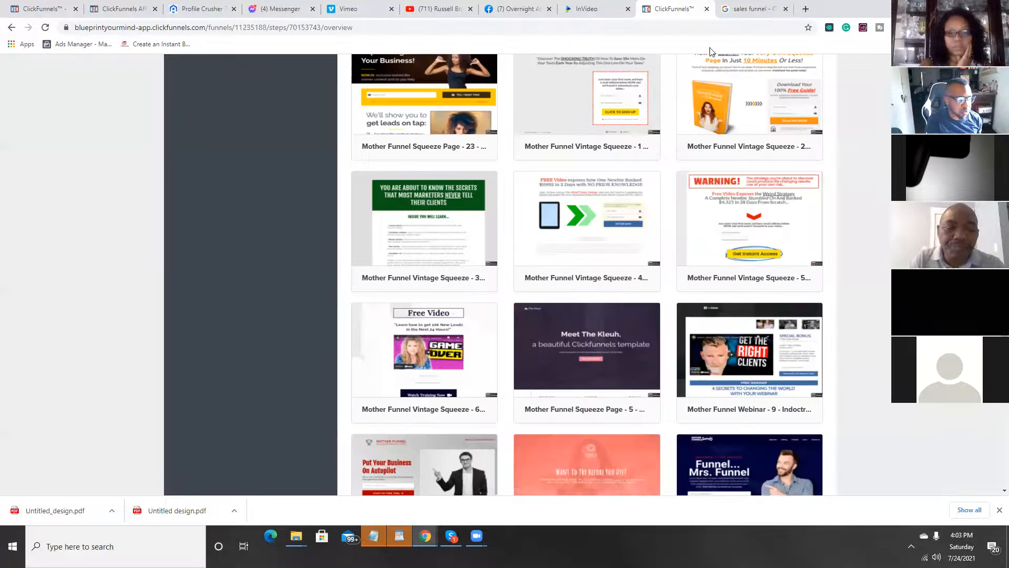
Step: Preview the Mother Funnel PLF FUNNEL - 12 template with the book image, highlight its headline, and close the preview
{"action": "scroll", "coordinate": [566, 304], "scroll_direction": "up", "scroll_amount": 1}
{"action": "scroll", "coordinate": [565, 304], "scroll_direction": "up", "scroll_amount": 8}
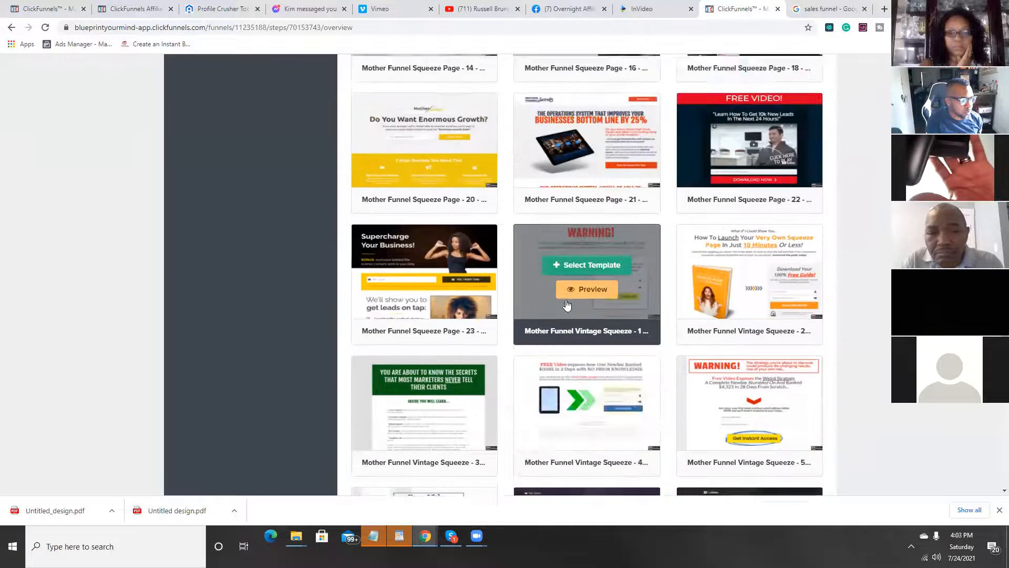
{"action": "scroll", "coordinate": [595, 310], "scroll_direction": "up", "scroll_amount": 4}
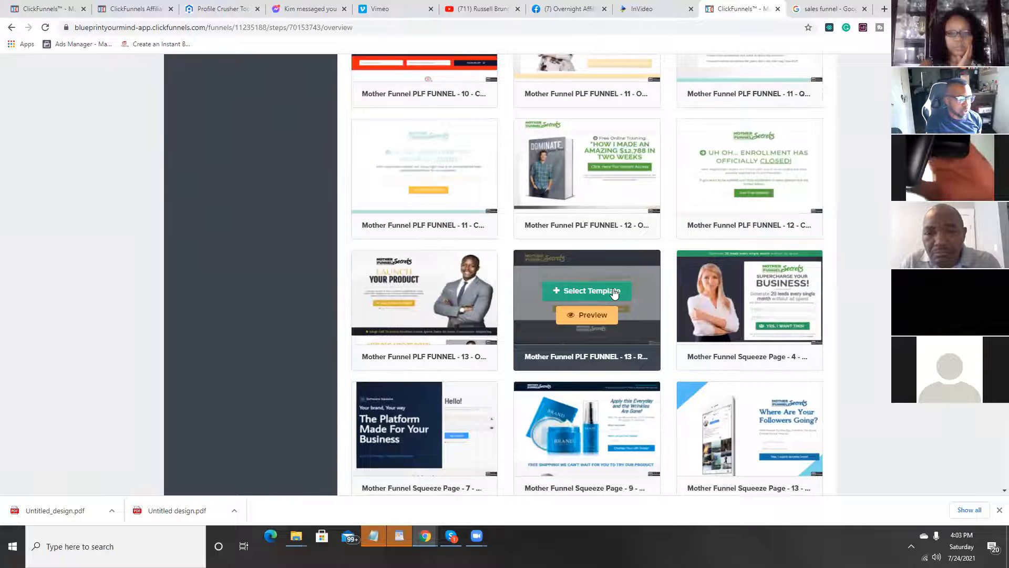
{"action": "scroll", "coordinate": [614, 293], "scroll_direction": "up", "scroll_amount": 3}
{"action": "left_click", "coordinate": [594, 238]}
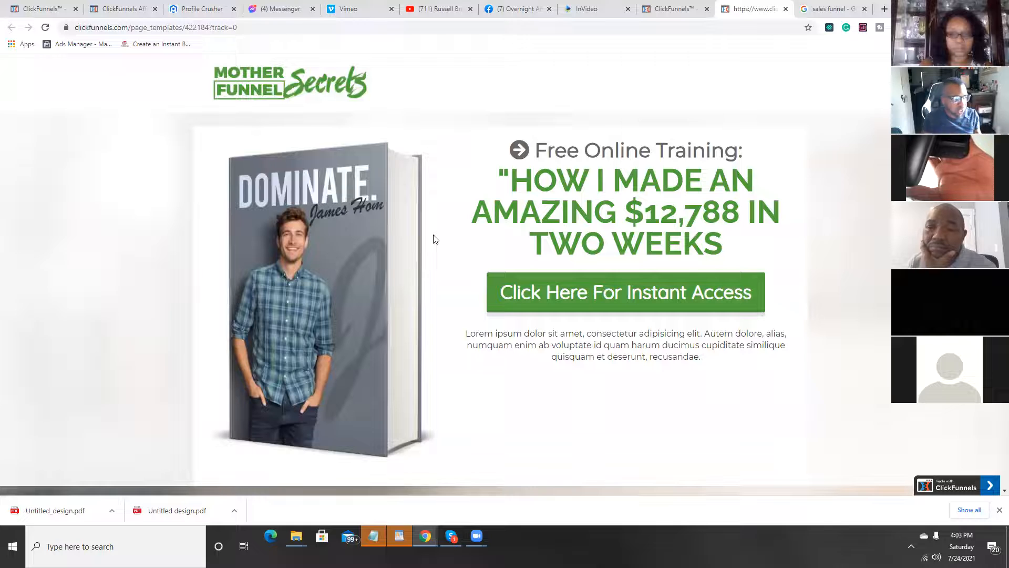
{"action": "left_click_drag", "start_coordinate": [524, 177], "coordinate": [699, 293]}
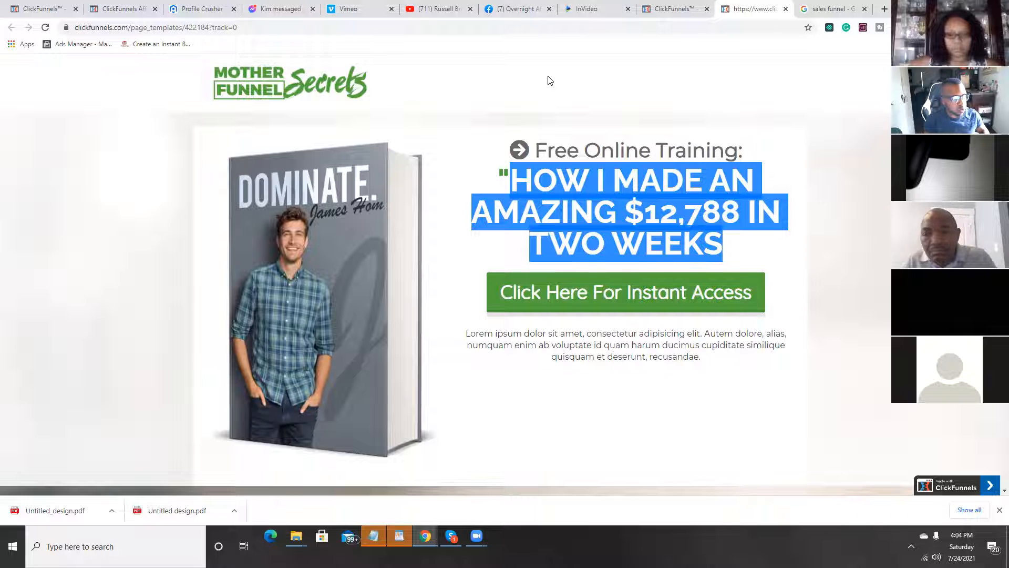
{"action": "left_click", "coordinate": [785, 9]}
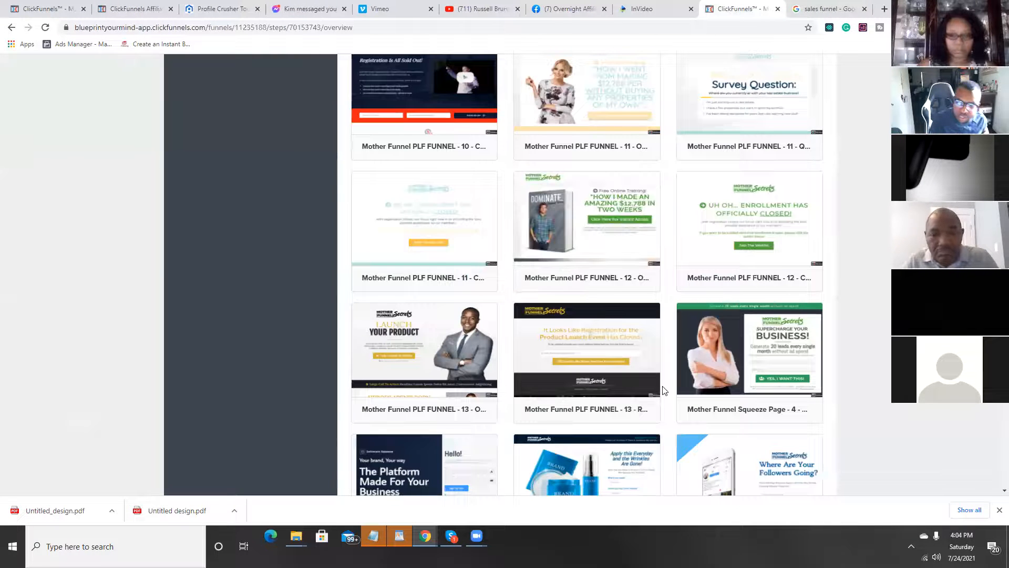
{"action": "mouse_move", "coordinate": [697, 375]}
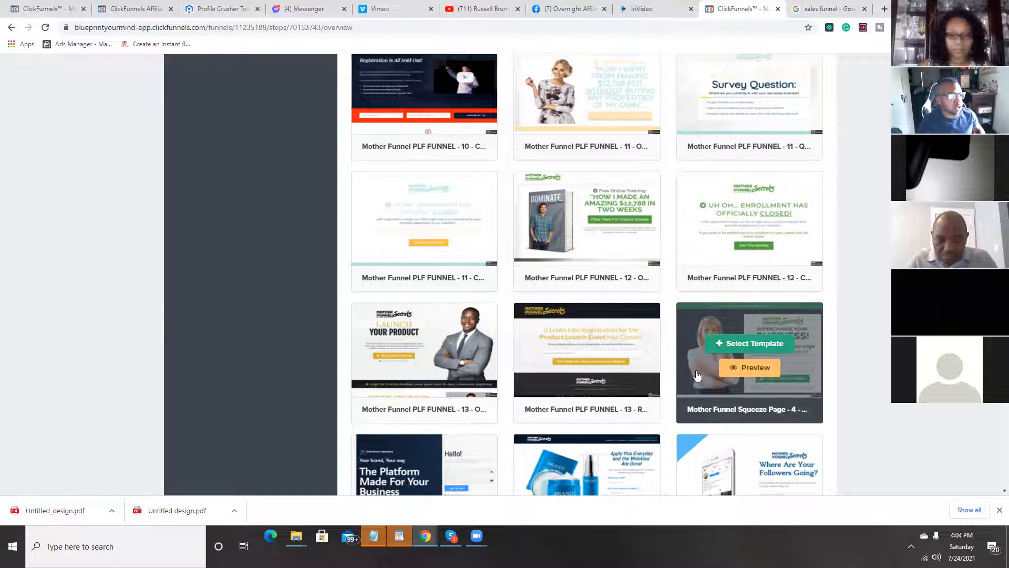
{"action": "left_click", "coordinate": [411, 14]}
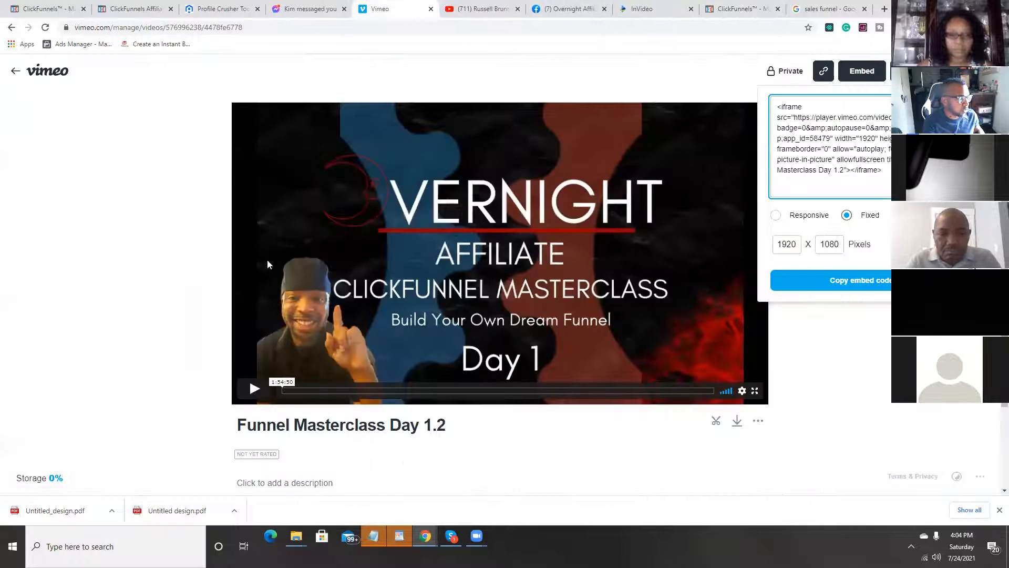
{"action": "left_click", "coordinate": [12, 27]}
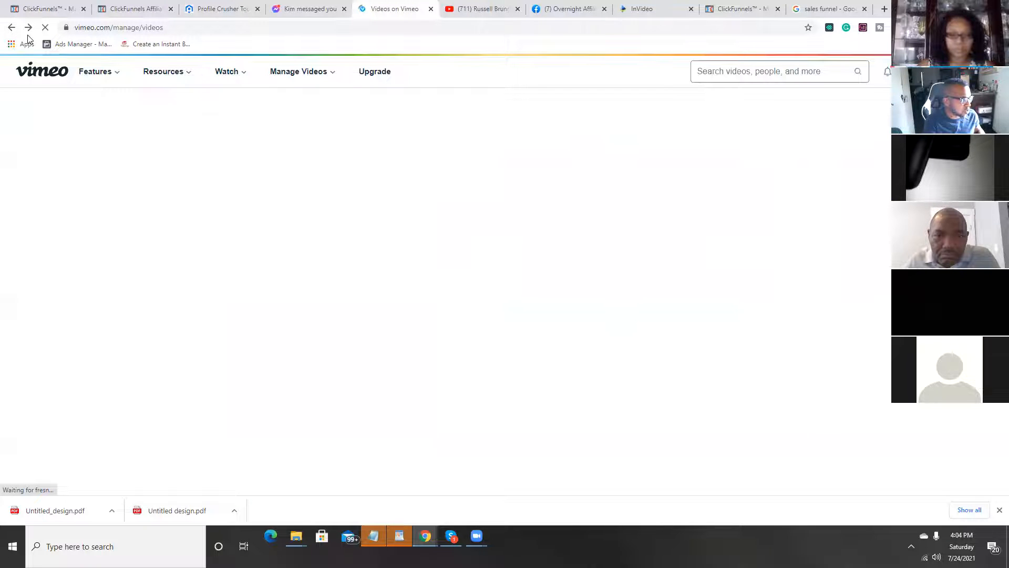
{"action": "left_click", "coordinate": [29, 28]}
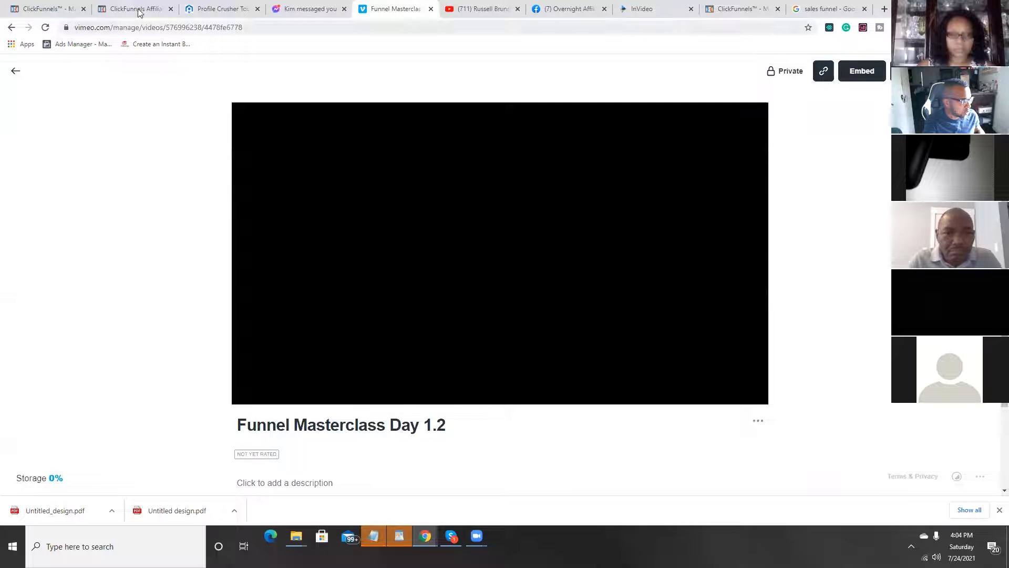
{"action": "left_click", "coordinate": [136, 9]}
{"action": "left_click", "coordinate": [72, 10]}
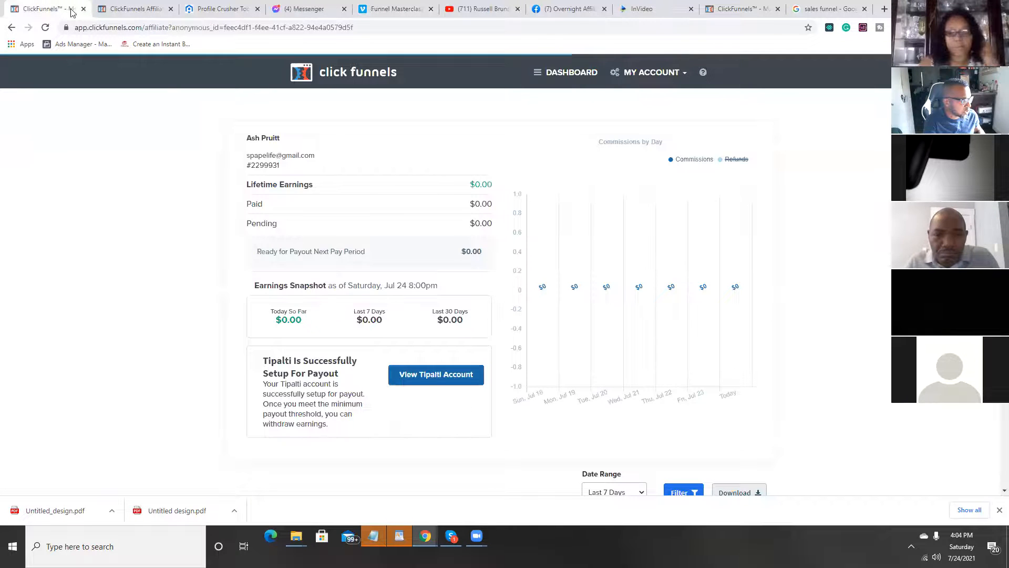
{"action": "left_click", "coordinate": [136, 10]}
Step: Leave the template list for the overview of all funnels and open the ClickFunnel Training membership funnel
{"action": "left_click", "coordinate": [736, 9]}
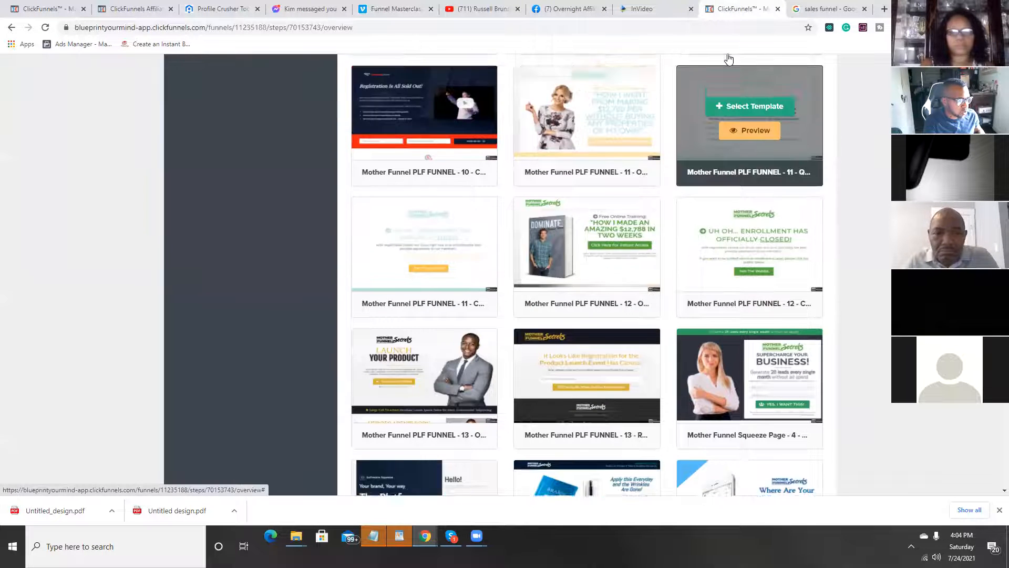
{"action": "scroll", "coordinate": [729, 59], "scroll_direction": "up", "scroll_amount": 3}
{"action": "right_click", "coordinate": [728, 52]}
{"action": "key", "text": "Escape"}
{"action": "scroll", "coordinate": [587, 274], "scroll_direction": "up", "scroll_amount": 8}
{"action": "scroll", "coordinate": [587, 275], "scroll_direction": "up", "scroll_amount": 15}
{"action": "mouse_move", "coordinate": [604, 74]}
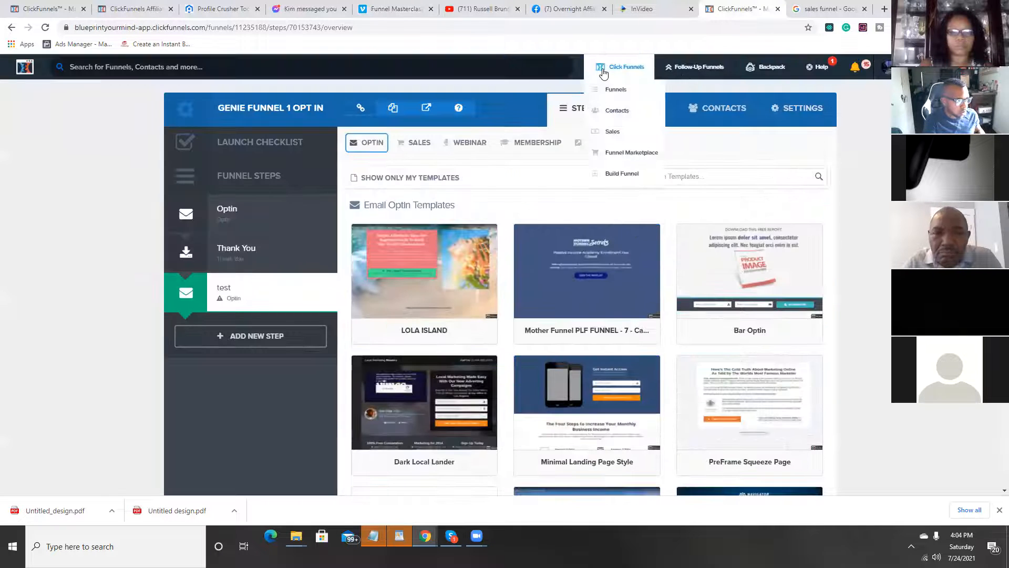
{"action": "left_click", "coordinate": [624, 93]}
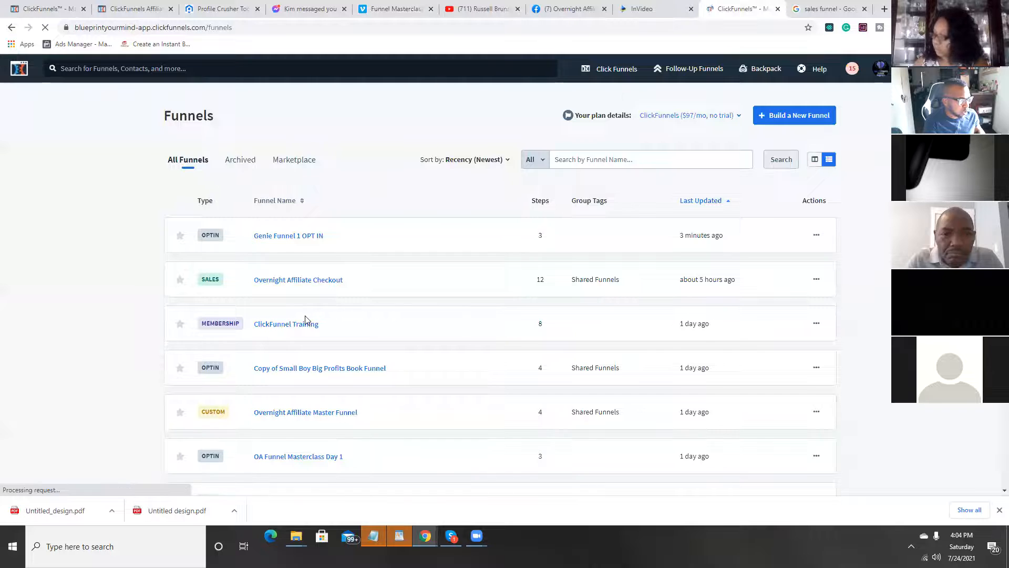
{"action": "scroll", "coordinate": [311, 322], "scroll_direction": "down", "scroll_amount": 2}
{"action": "left_click", "coordinate": [301, 224]}
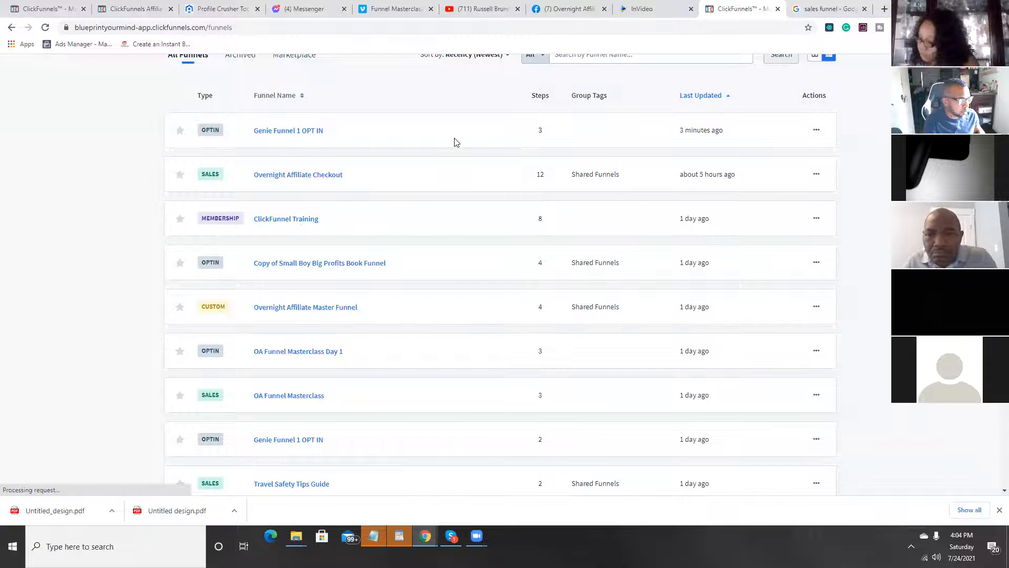
Step: Switch to Vimeo, check the Funnel Masterclass Day 1.2 video's privacy and customization options, and open its general settings
{"action": "left_click", "coordinate": [389, 9]}
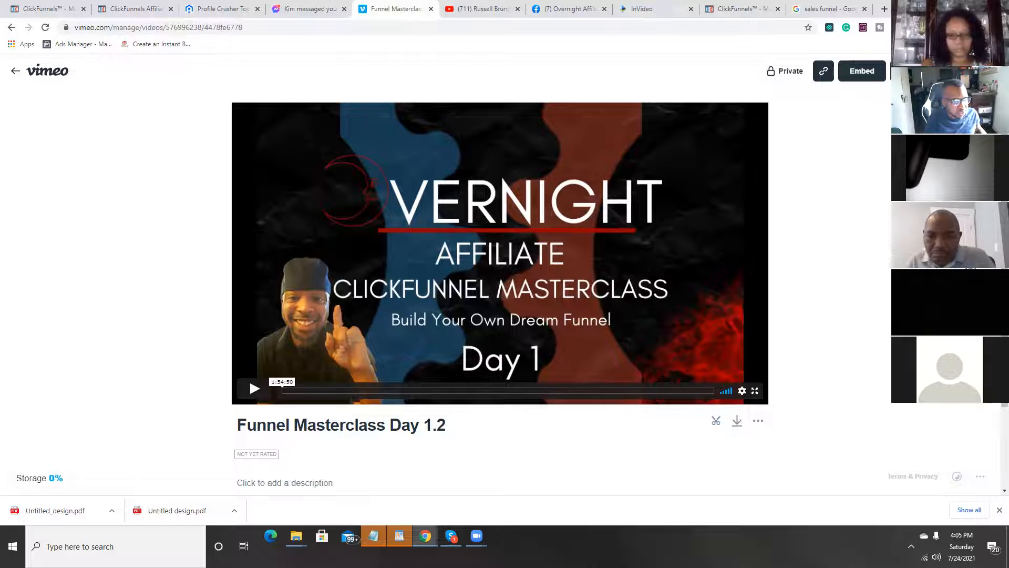
{"action": "left_click", "coordinate": [981, 129]}
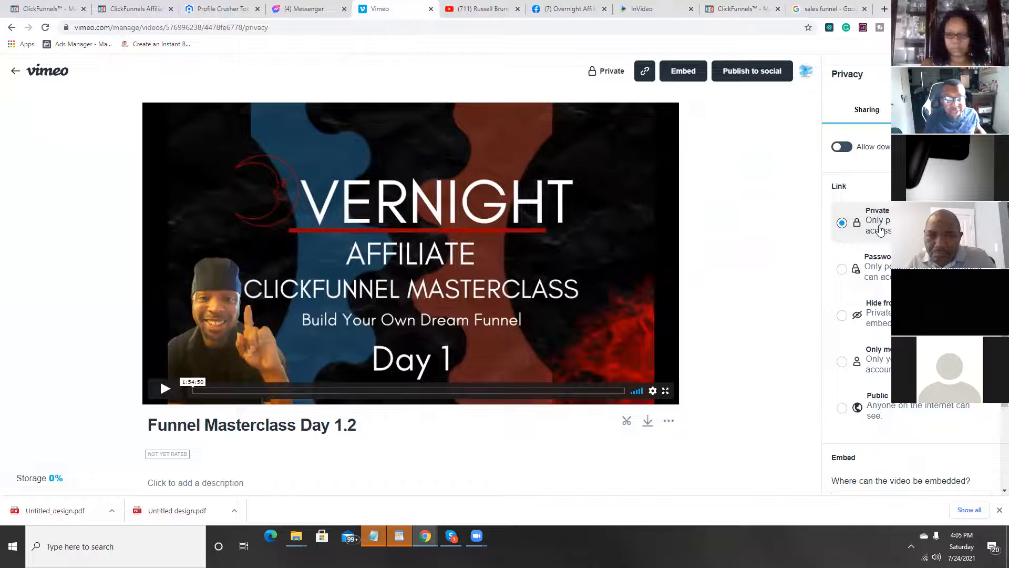
{"action": "left_click", "coordinate": [988, 74]}
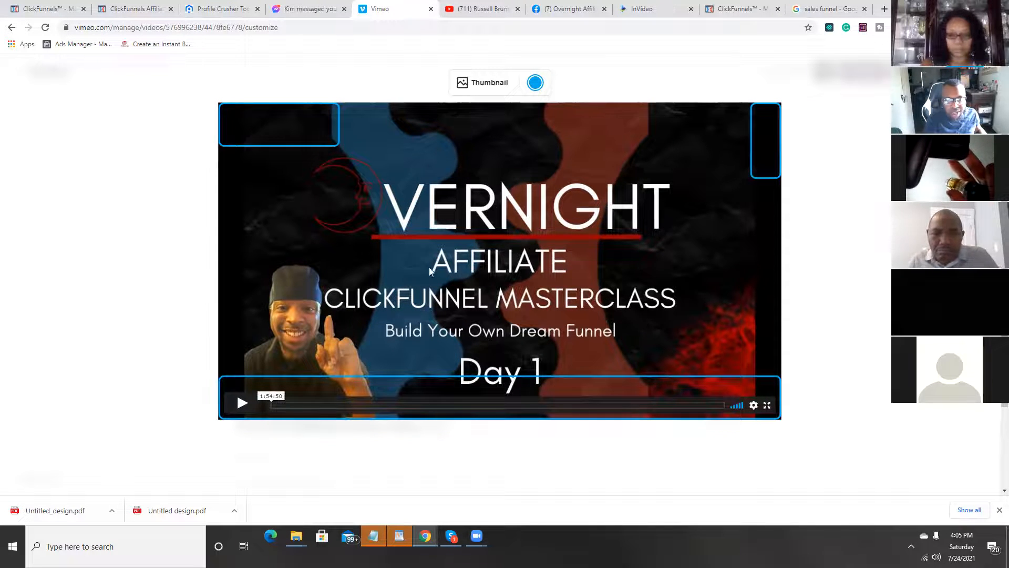
{"action": "key", "text": "Escape"}
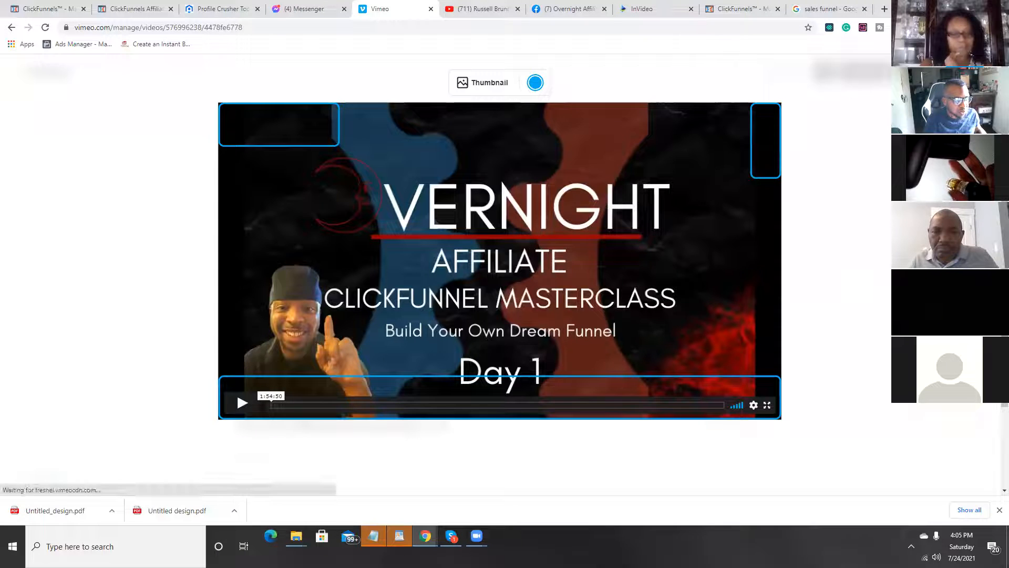
{"action": "left_click", "coordinate": [978, 262]}
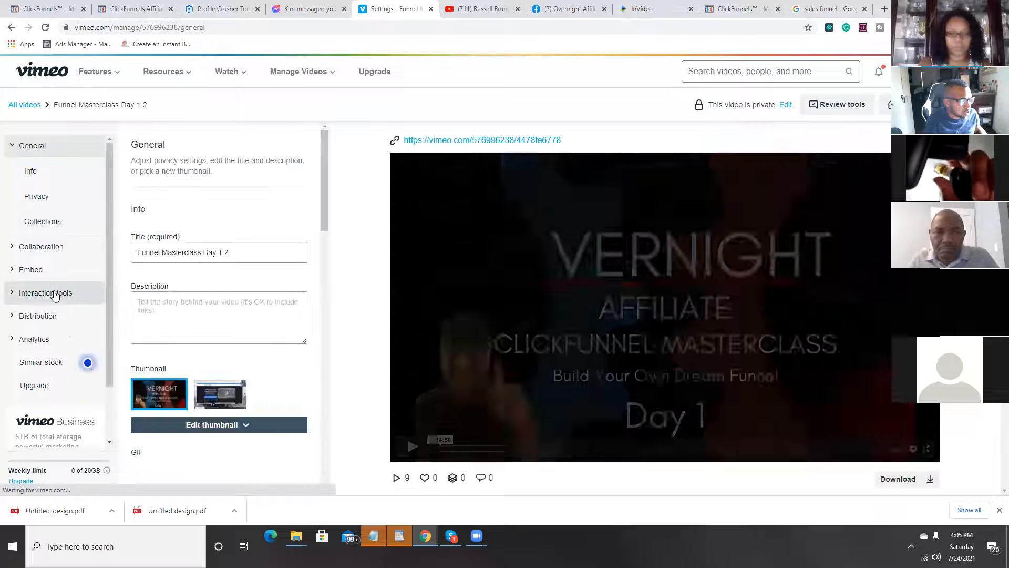
Step: Open the video's interaction tools settings and copy its embed code
{"action": "left_click", "coordinate": [54, 294]}
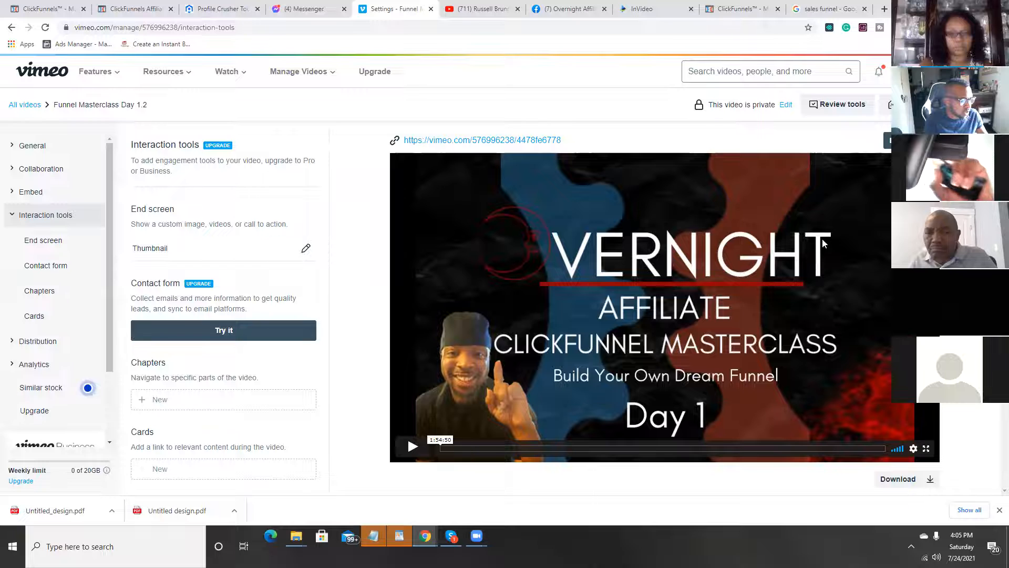
{"action": "left_click", "coordinate": [895, 141]}
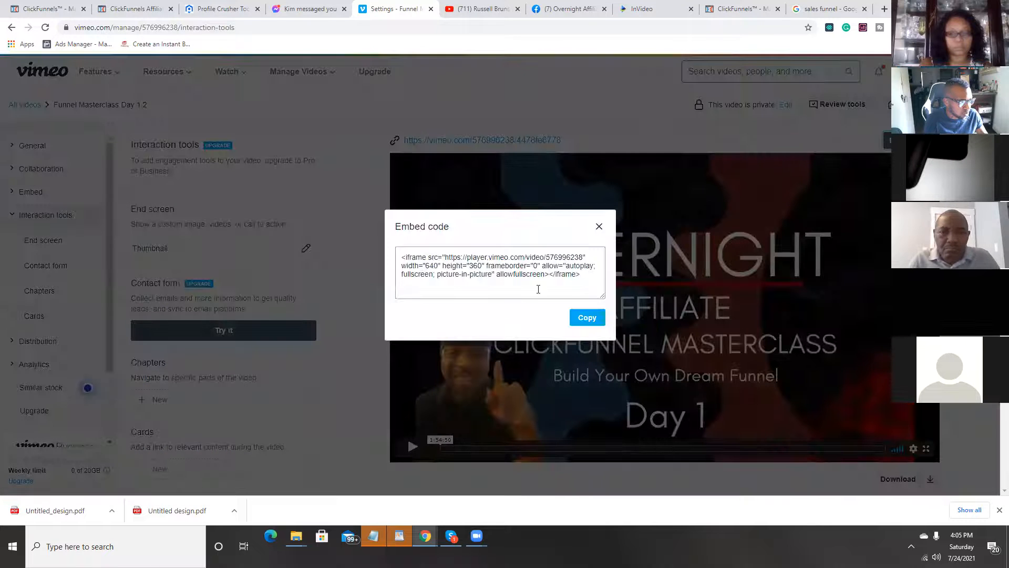
{"action": "left_click", "coordinate": [577, 319]}
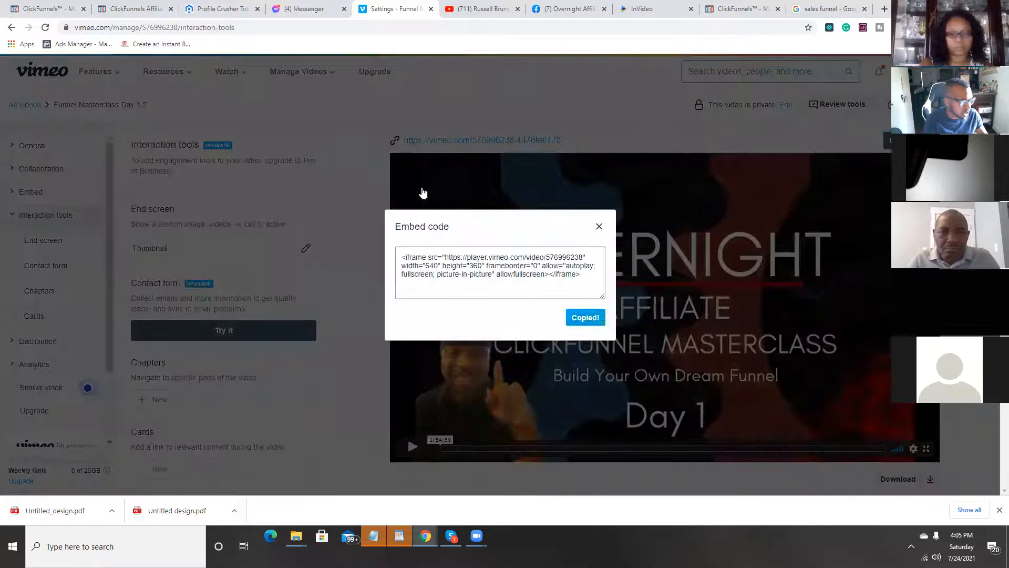
Step: Return to the ClickFunnel Training funnel, open its membership area step and find the Recorded Zoom Sessions section
{"action": "left_click", "coordinate": [121, 9]}
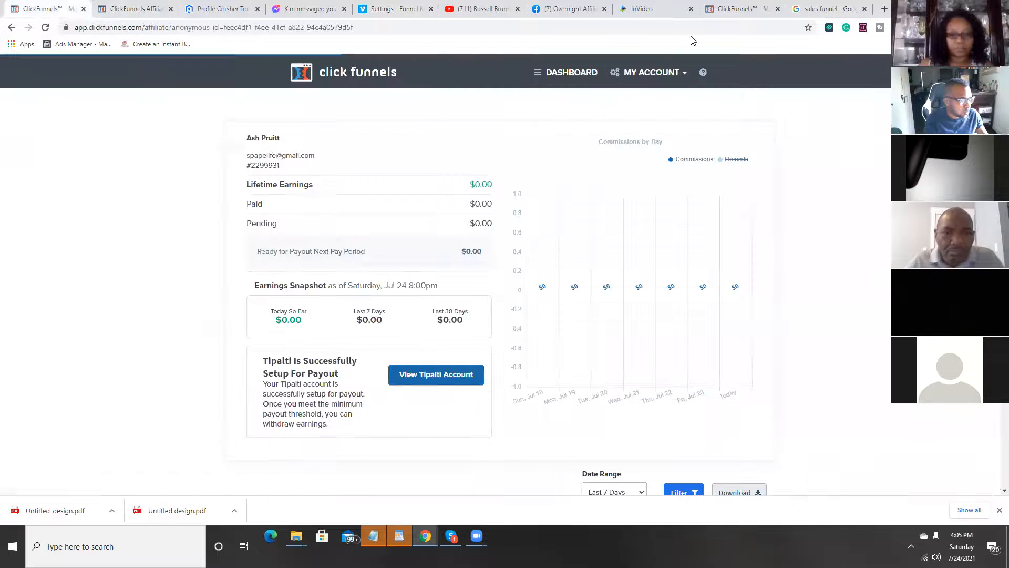
{"action": "left_click", "coordinate": [716, 10]}
{"action": "scroll", "coordinate": [278, 415], "scroll_direction": "down", "scroll_amount": 3}
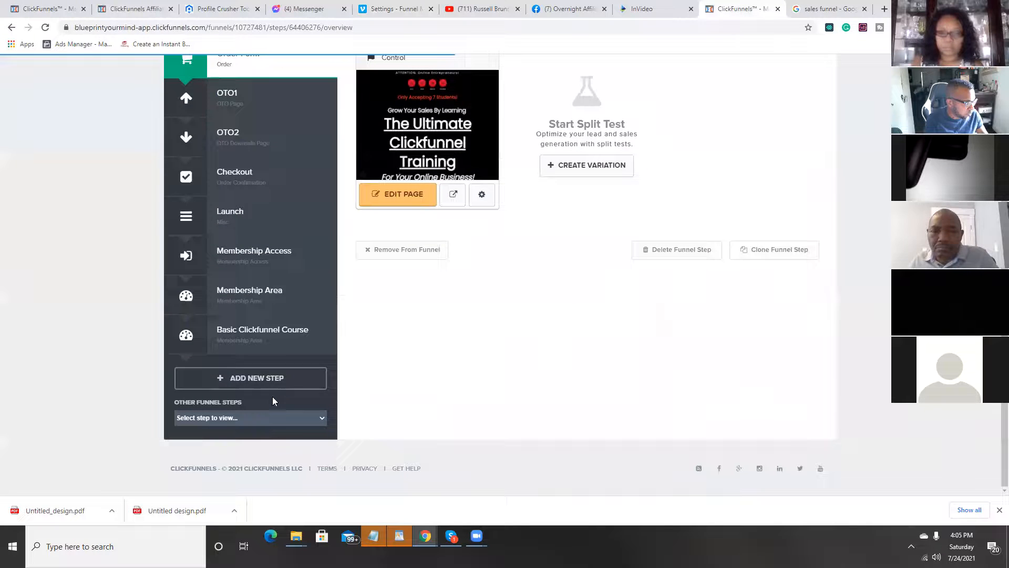
{"action": "left_click", "coordinate": [260, 314]}
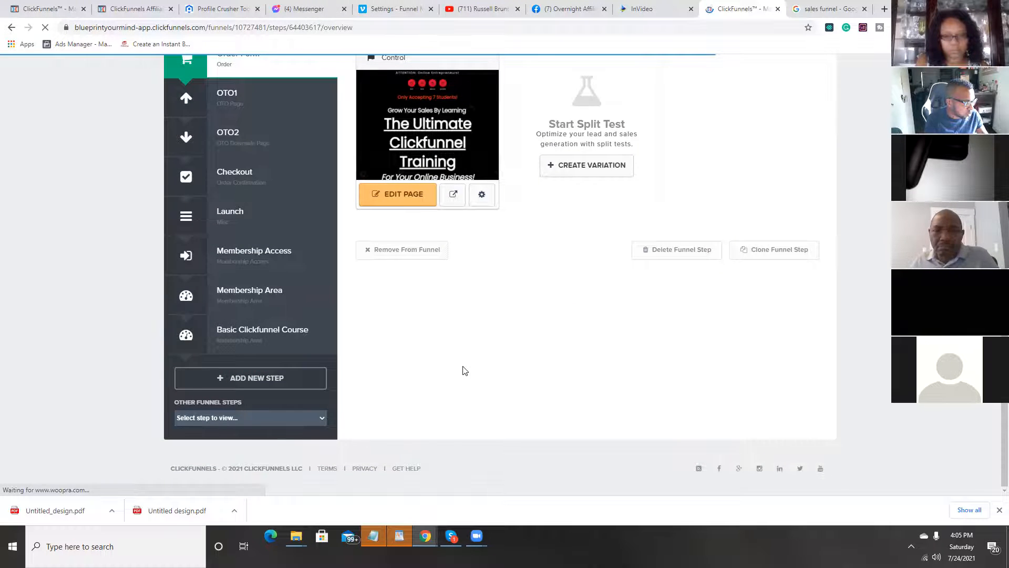
{"action": "scroll", "coordinate": [509, 327], "scroll_direction": "down", "scroll_amount": 17}
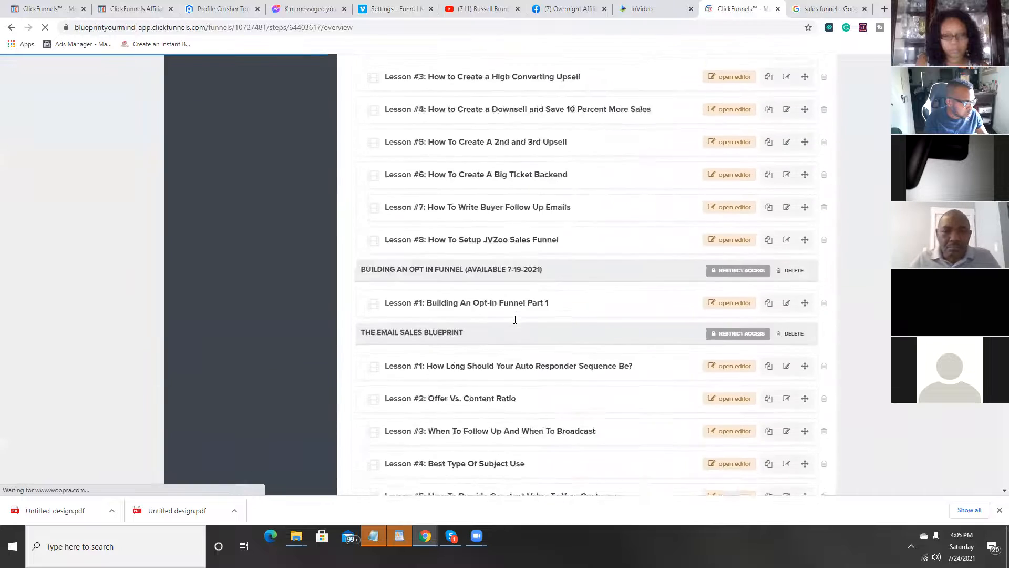
{"action": "scroll", "coordinate": [515, 319], "scroll_direction": "down", "scroll_amount": 20}
{"action": "scroll", "coordinate": [515, 322], "scroll_direction": "down", "scroll_amount": 14}
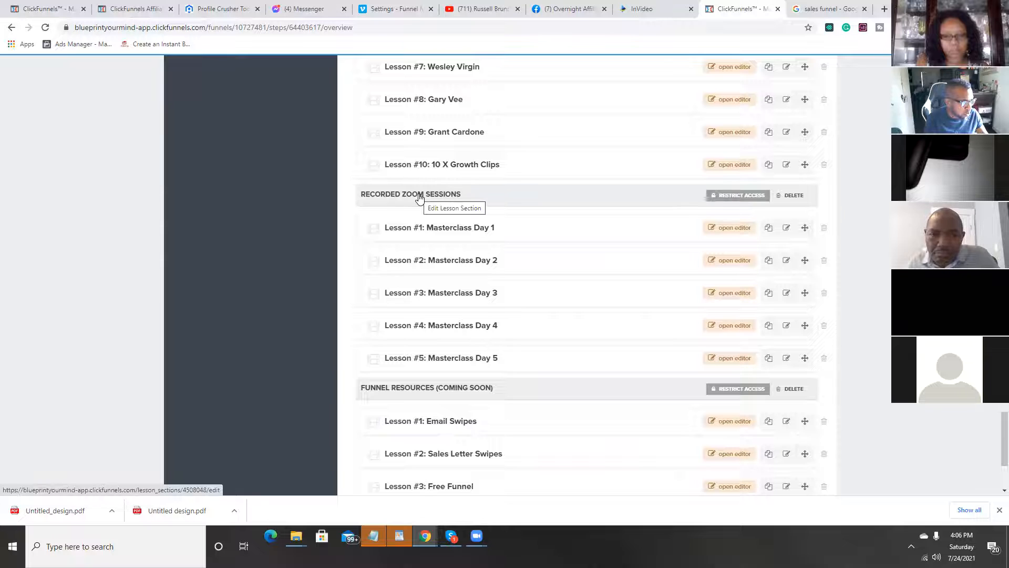
Step: Move the Recorded Zoom Sessions section above the Free Knowledge From The Best In The Game section
{"action": "left_click_drag", "start_coordinate": [419, 198], "coordinate": [407, 129]}
{"action": "scroll", "coordinate": [408, 129], "scroll_direction": "up", "scroll_amount": 6}
{"action": "scroll", "coordinate": [409, 139], "scroll_direction": "up", "scroll_amount": 2}
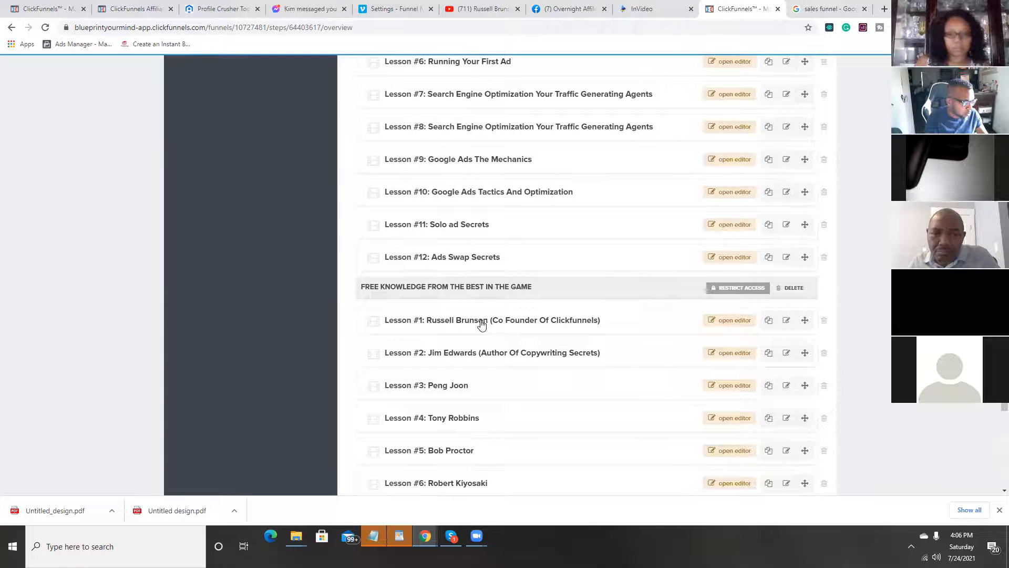
{"action": "scroll", "coordinate": [478, 320], "scroll_direction": "down", "scroll_amount": 7}
{"action": "scroll", "coordinate": [464, 110], "scroll_direction": "down", "scroll_amount": 4}
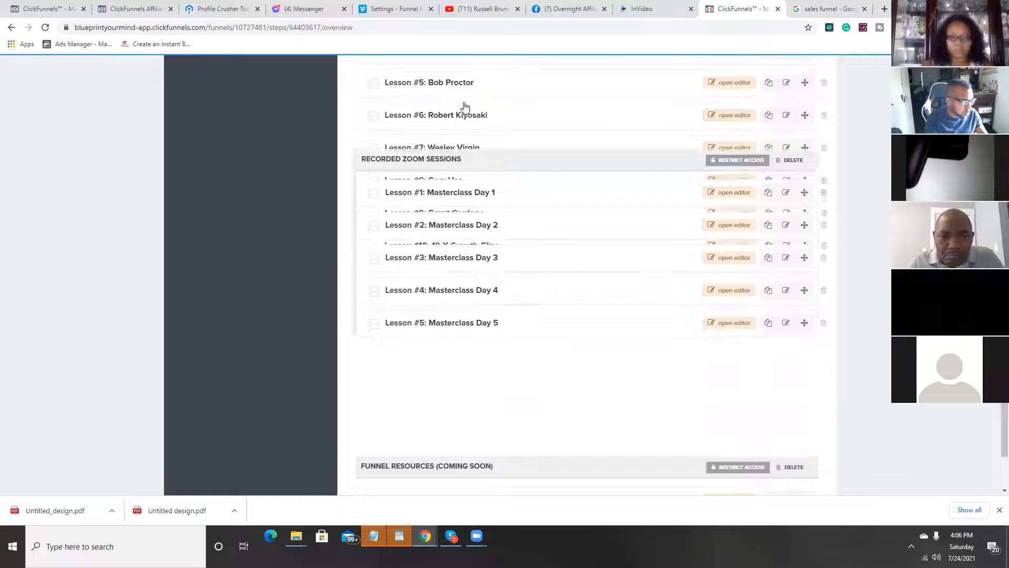
{"action": "scroll", "coordinate": [464, 110], "scroll_direction": "up", "scroll_amount": 4}
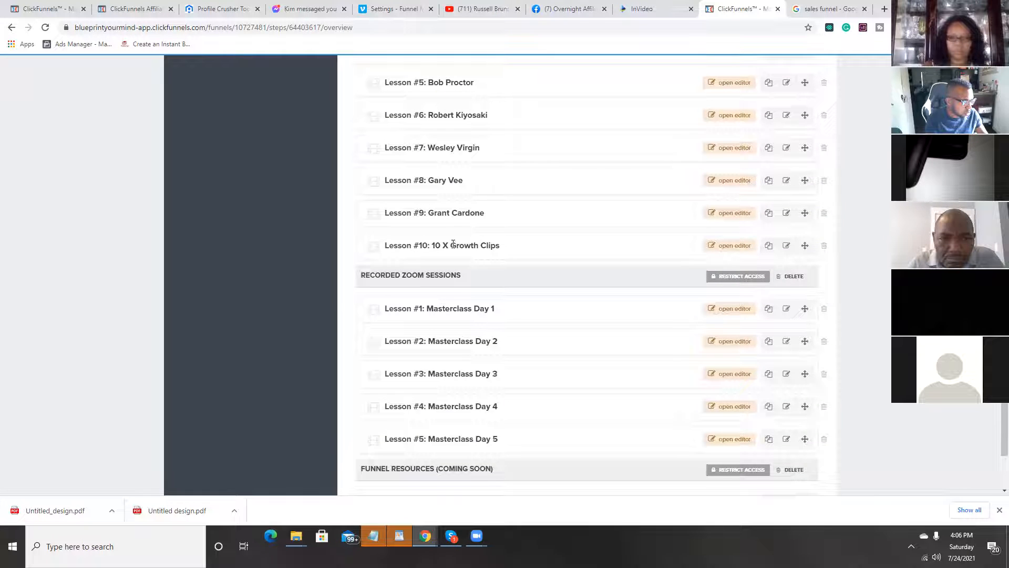
{"action": "scroll", "coordinate": [423, 74], "scroll_direction": "down", "scroll_amount": 4}
{"action": "left_click_drag", "start_coordinate": [423, 75], "coordinate": [433, 68]}
{"action": "scroll", "coordinate": [454, 231], "scroll_direction": "up", "scroll_amount": 10}
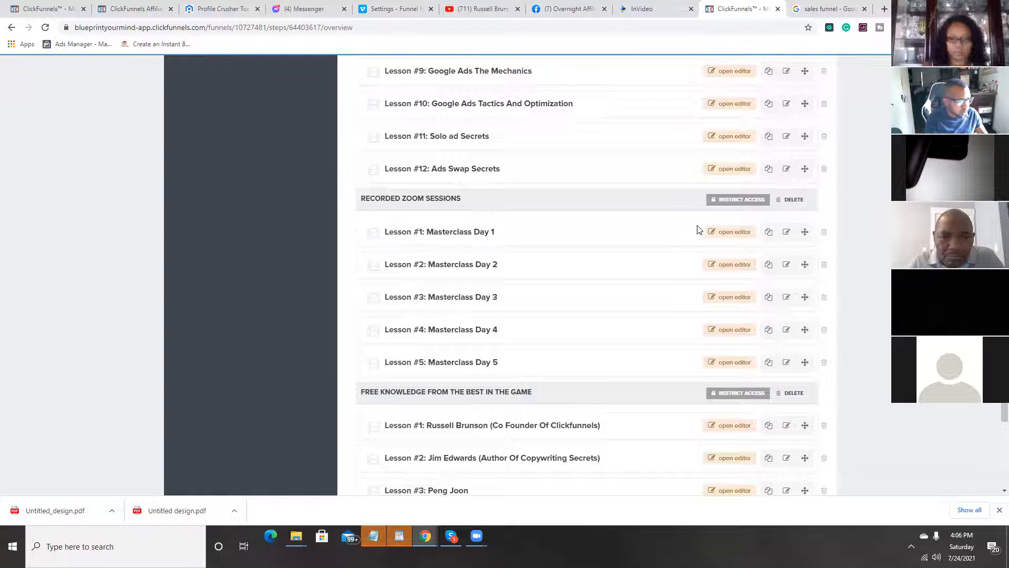
Step: Duplicate the Masterclass Day 5 lesson and change the copy's subheadline to "Masterclass Day 1.2" without the "(Finale)" line
{"action": "left_click", "coordinate": [769, 364]}
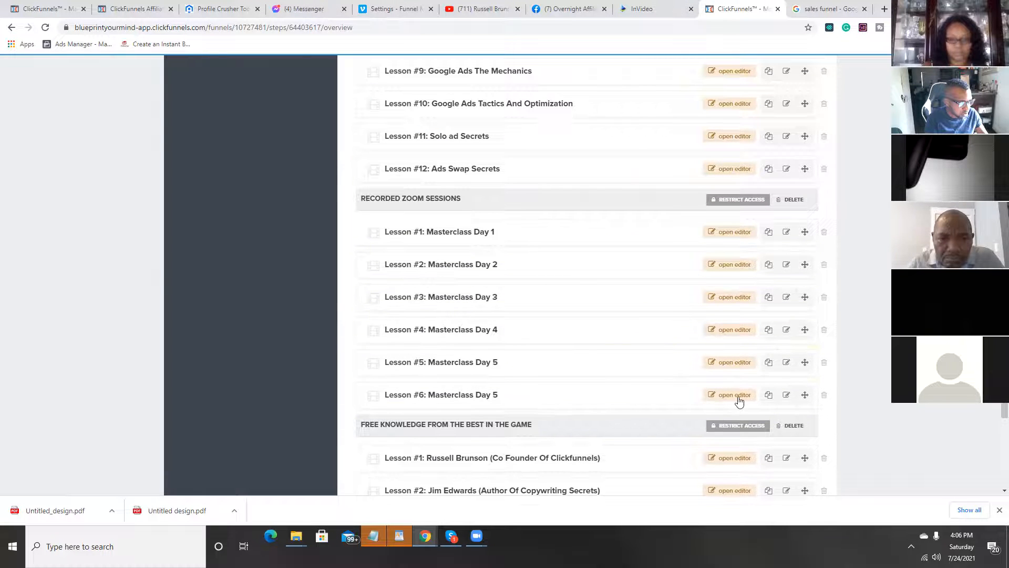
{"action": "left_click", "coordinate": [740, 398]}
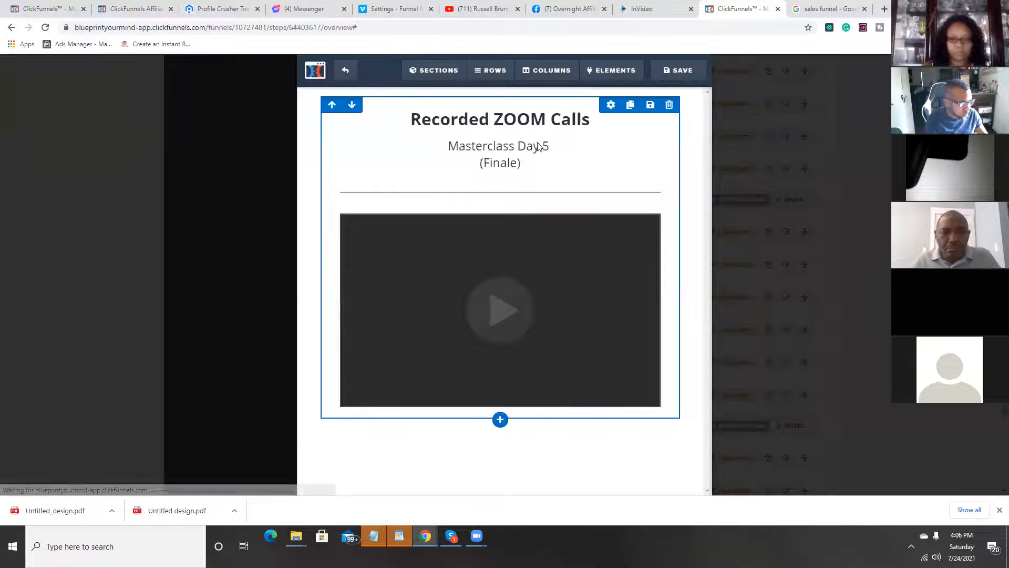
{"action": "left_click", "coordinate": [550, 148]}
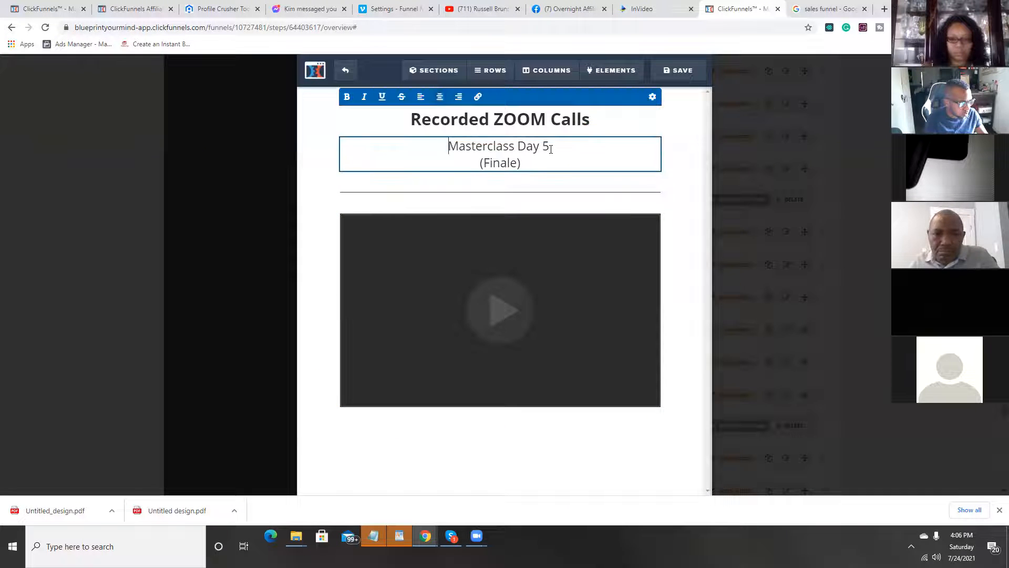
{"action": "key", "text": "BackSpace"}
{"action": "type", "text": "1.2"}
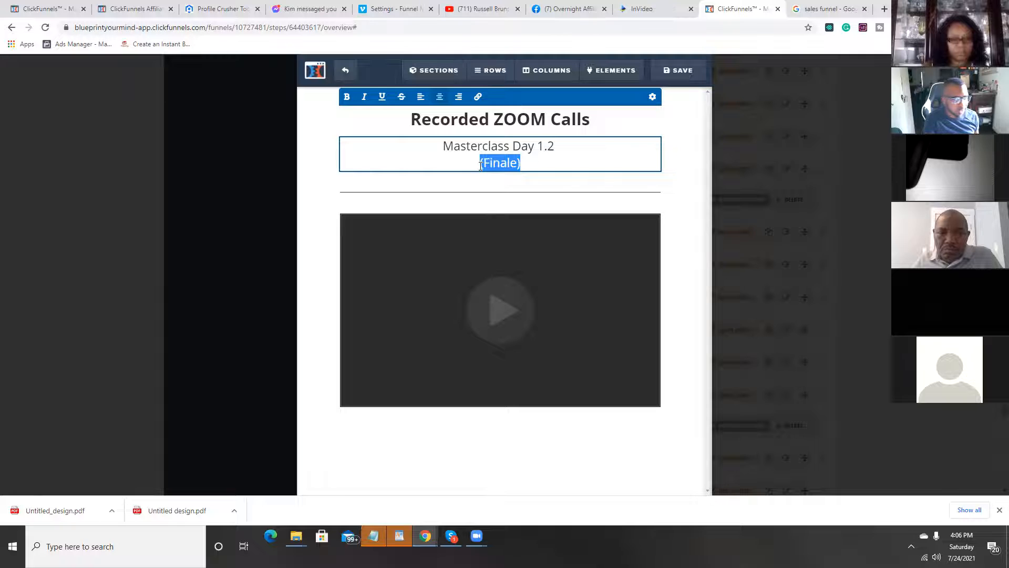
{"action": "left_click", "coordinate": [572, 203]}
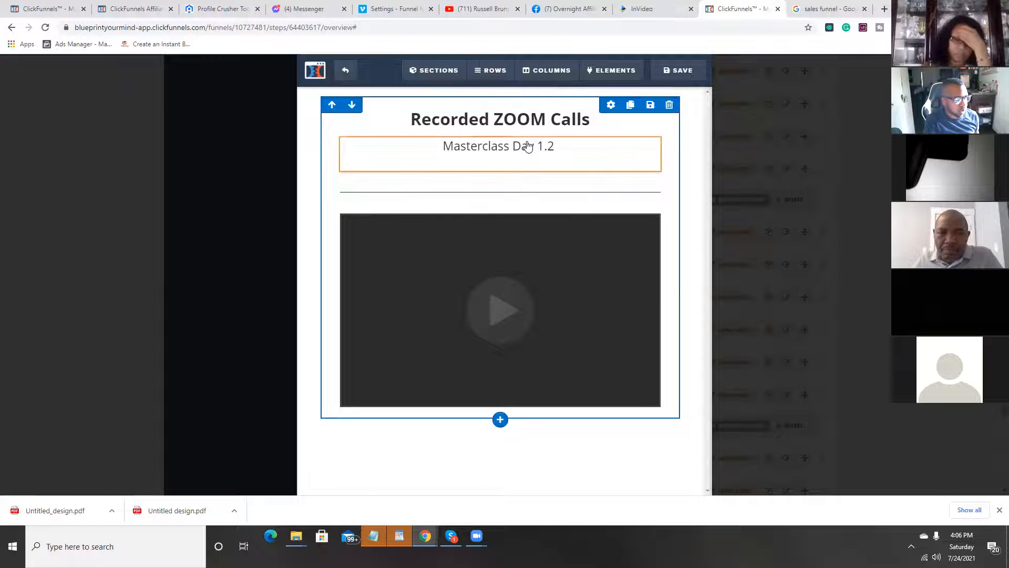
Step: Replace the lesson video's custom embed code with the copied Vimeo code, save the lesson and leave its editor
{"action": "left_click", "coordinate": [582, 269]}
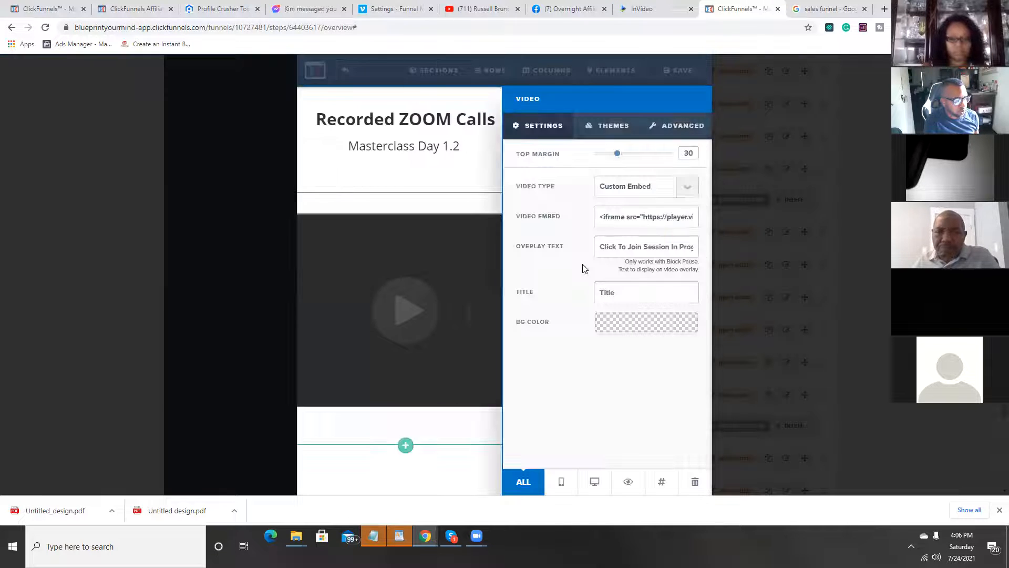
{"action": "triple_click", "coordinate": [600, 220]}
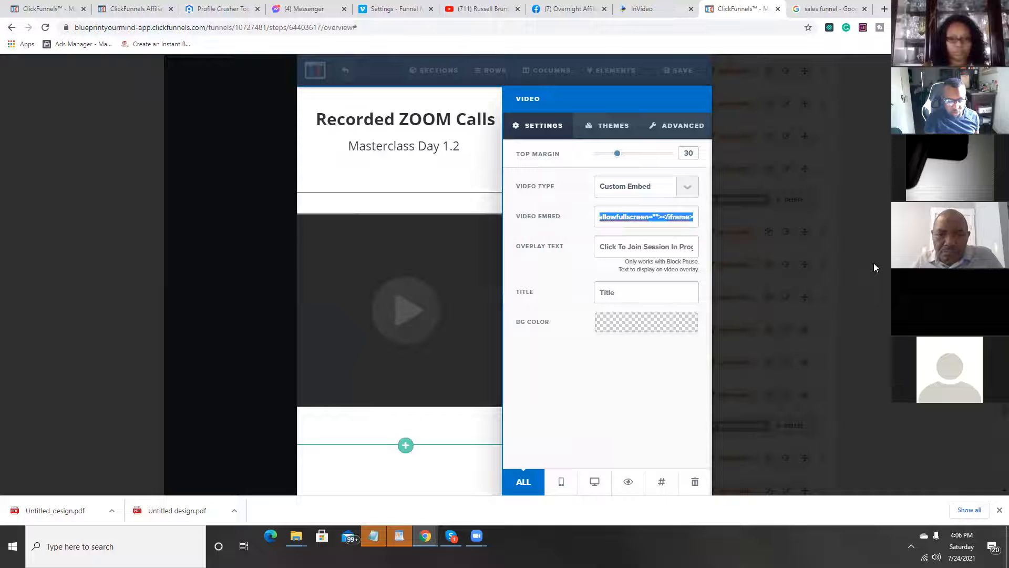
{"action": "key", "text": "BackSpace"}
{"action": "key", "text": "ctrl+v"}
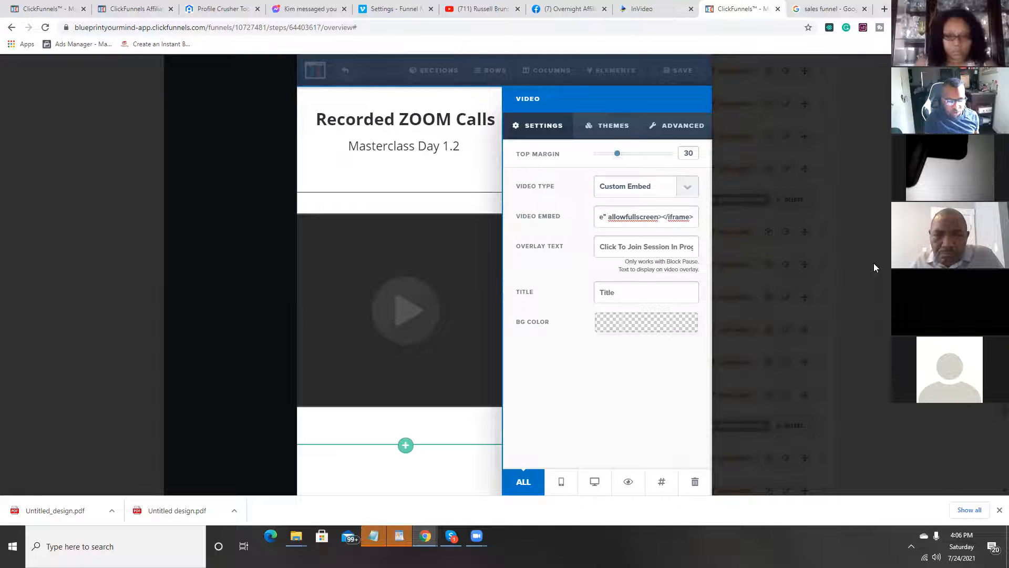
{"action": "left_click", "coordinate": [478, 288]}
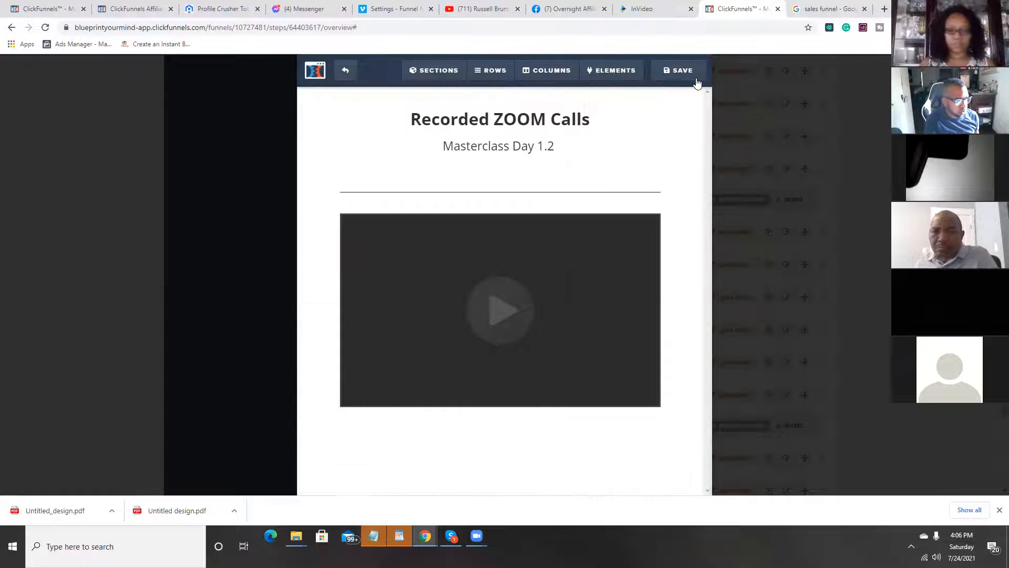
{"action": "left_click", "coordinate": [345, 71]}
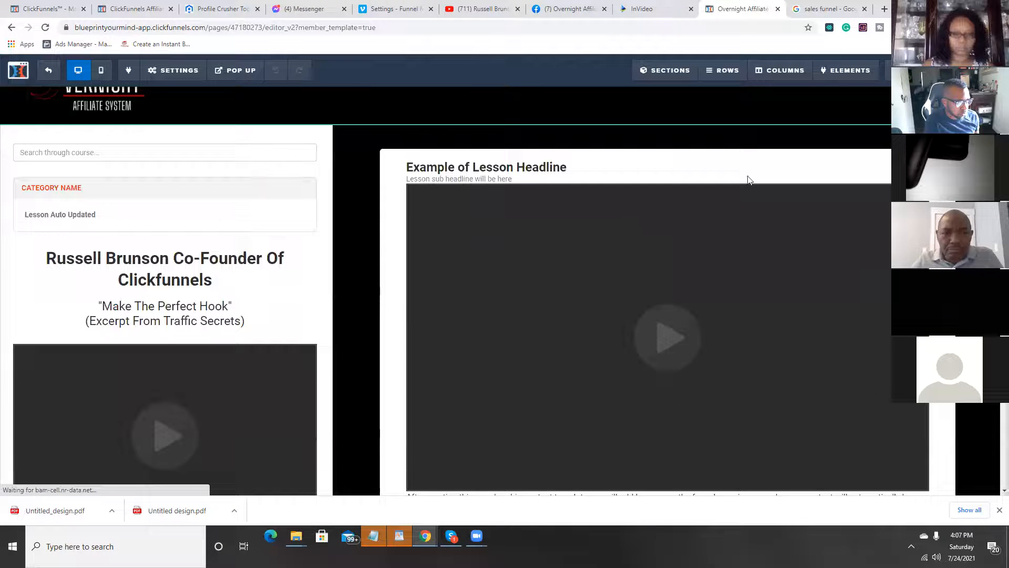
Step: Preview the membership area and open the second Masterclass Day 5 lesson under Recorded Zoom Sessions to check its content
{"action": "left_click", "coordinate": [917, 69]}
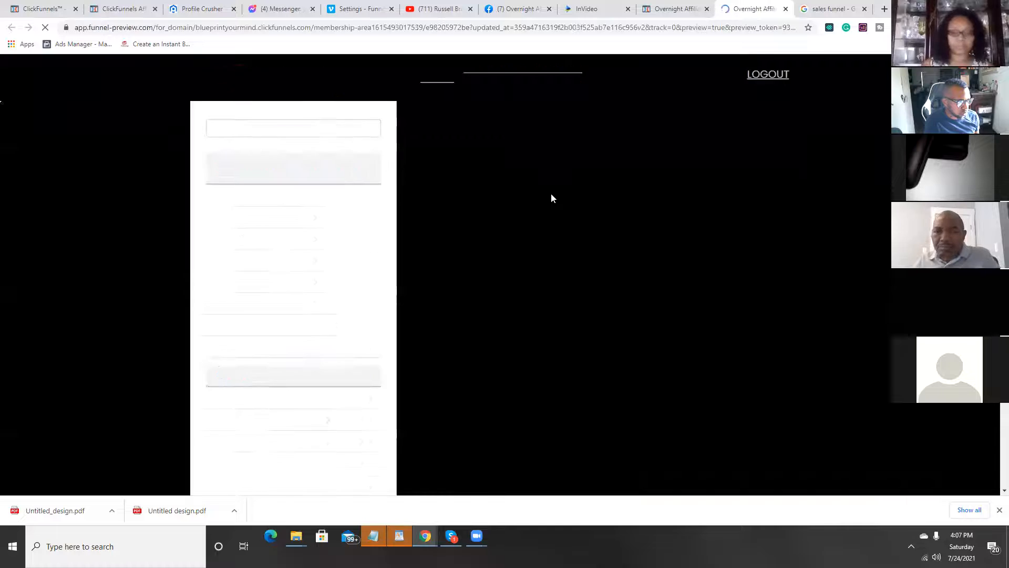
{"action": "scroll", "coordinate": [289, 213], "scroll_direction": "down", "scroll_amount": 12}
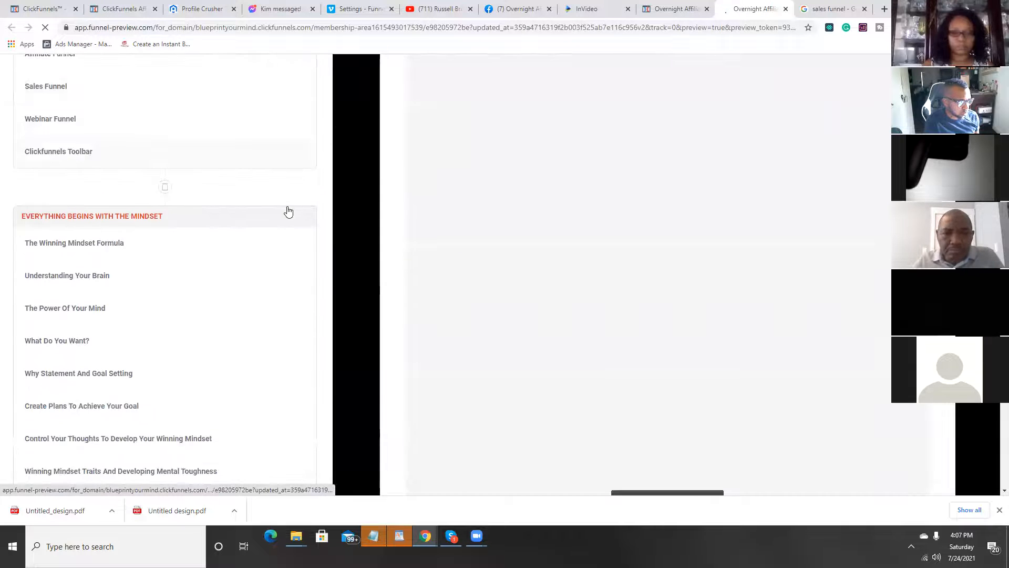
{"action": "scroll", "coordinate": [291, 210], "scroll_direction": "down", "scroll_amount": 20}
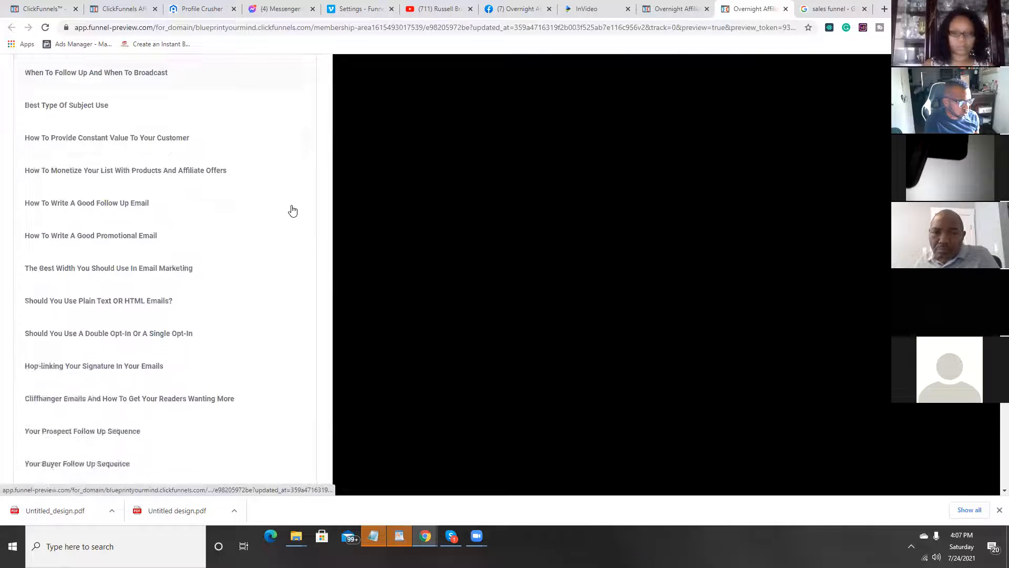
{"action": "scroll", "coordinate": [292, 210], "scroll_direction": "down", "scroll_amount": 20}
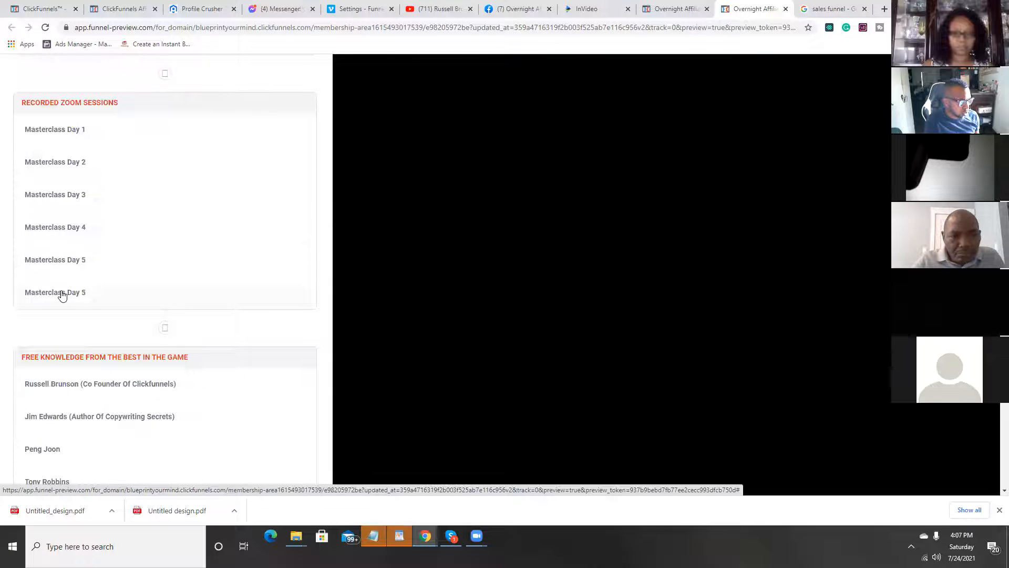
{"action": "scroll", "coordinate": [565, 273], "scroll_direction": "up", "scroll_amount": 10}
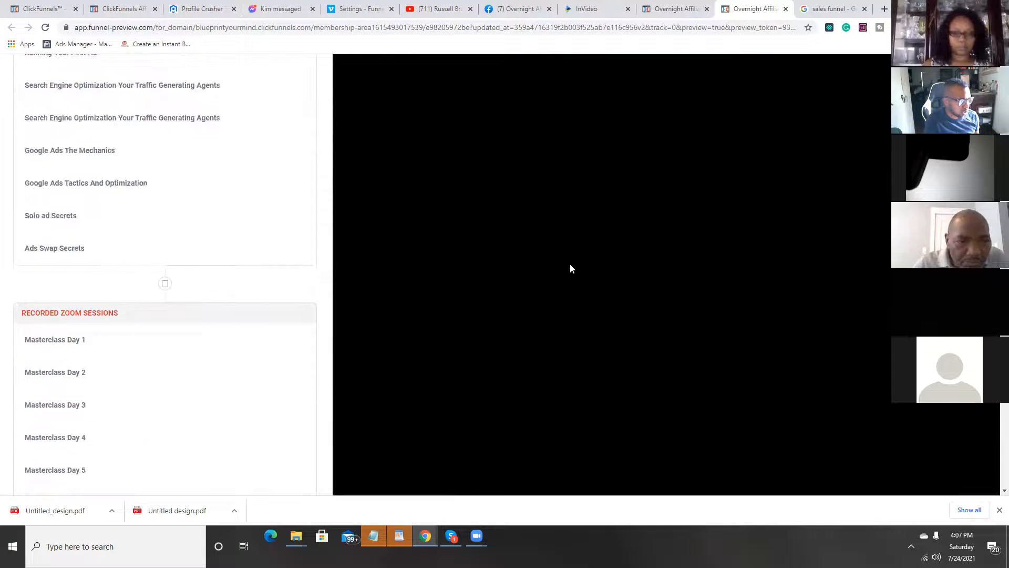
{"action": "scroll", "coordinate": [584, 239], "scroll_direction": "up", "scroll_amount": 15}
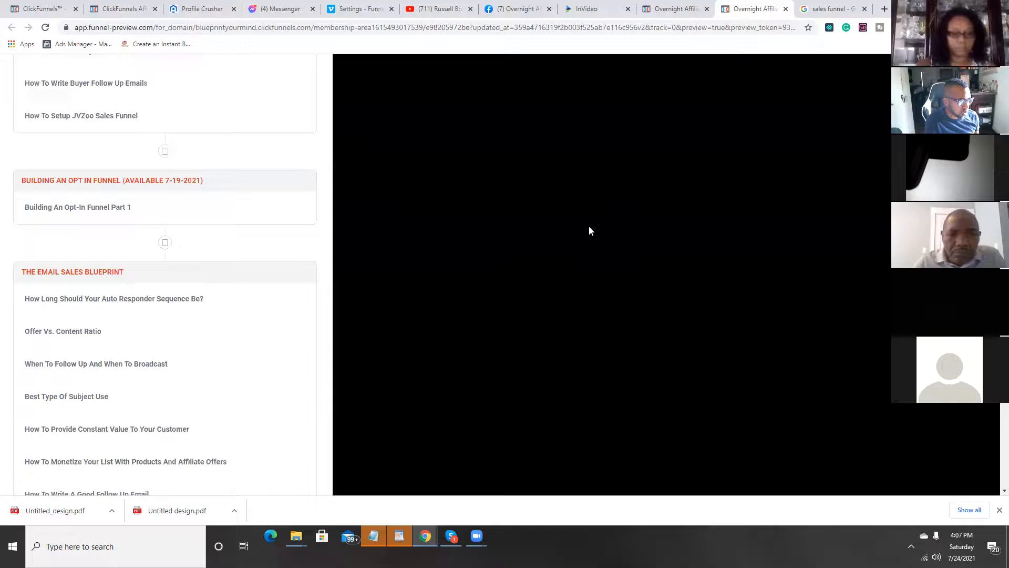
{"action": "scroll", "coordinate": [590, 227], "scroll_direction": "up", "scroll_amount": 7}
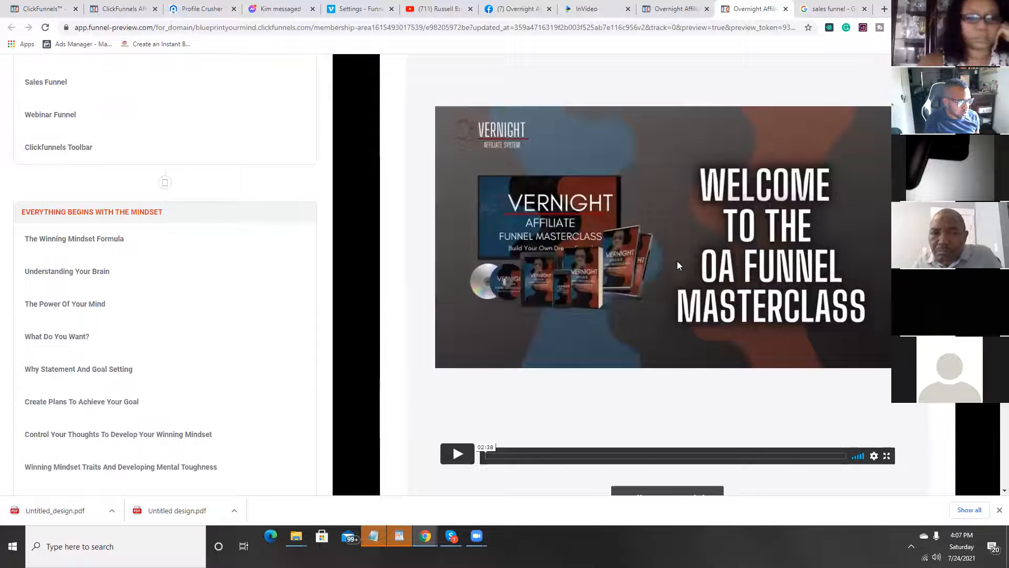
{"action": "scroll", "coordinate": [677, 266], "scroll_direction": "down", "scroll_amount": 18}
{"action": "scroll", "coordinate": [666, 245], "scroll_direction": "down", "scroll_amount": 20}
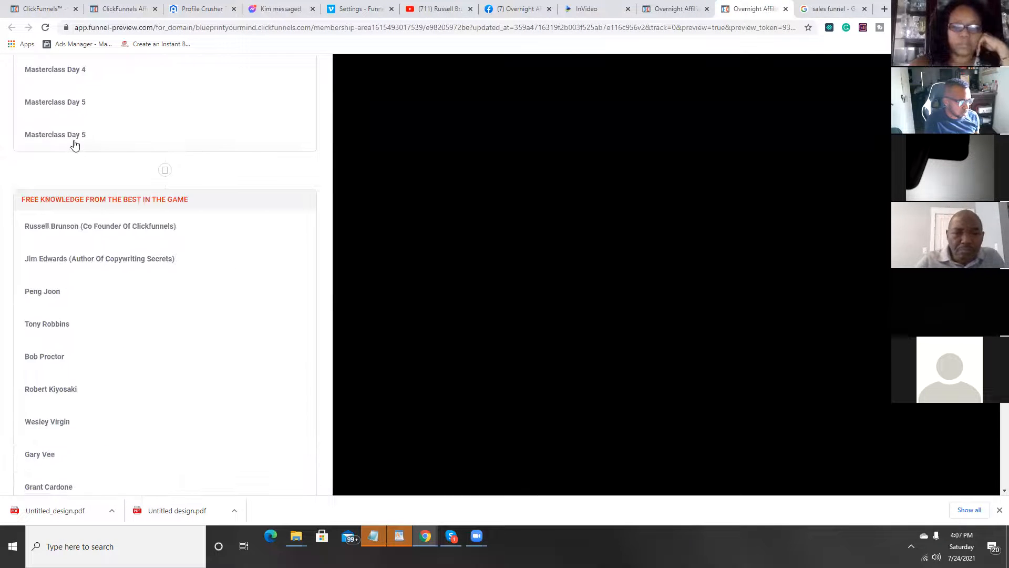
{"action": "left_click", "coordinate": [74, 141]}
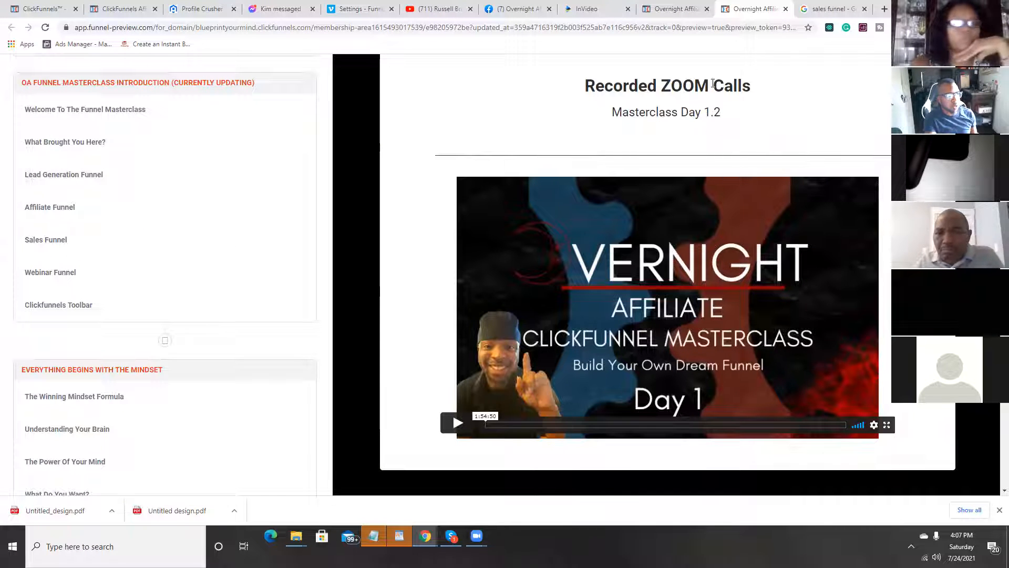
{"action": "left_click", "coordinate": [885, 10]}
{"action": "left_click", "coordinate": [446, 27]}
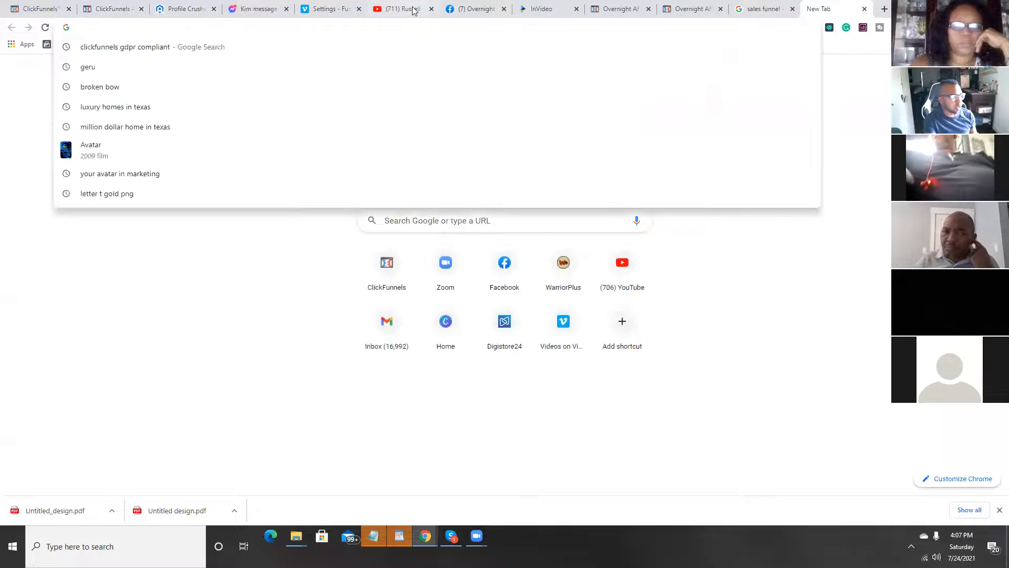
{"action": "type", "text": "hilevel"}
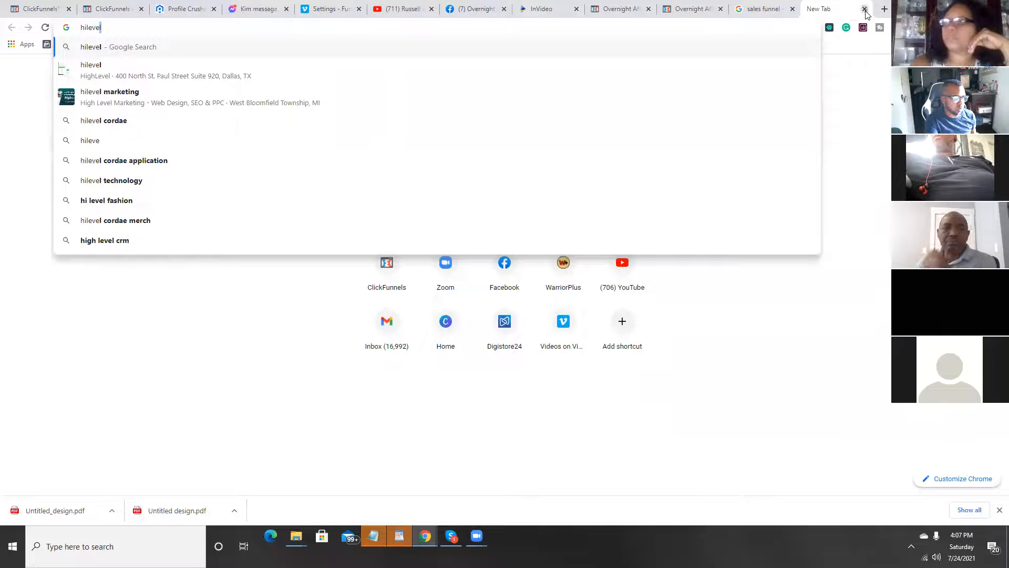
{"action": "left_click", "coordinate": [864, 10]}
{"action": "mouse_move", "coordinate": [372, 538]}
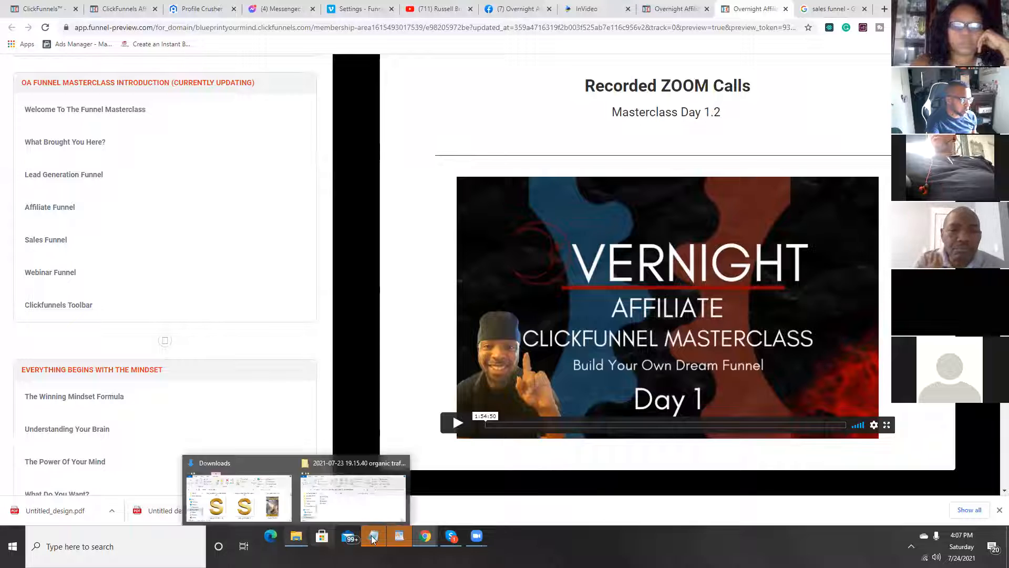
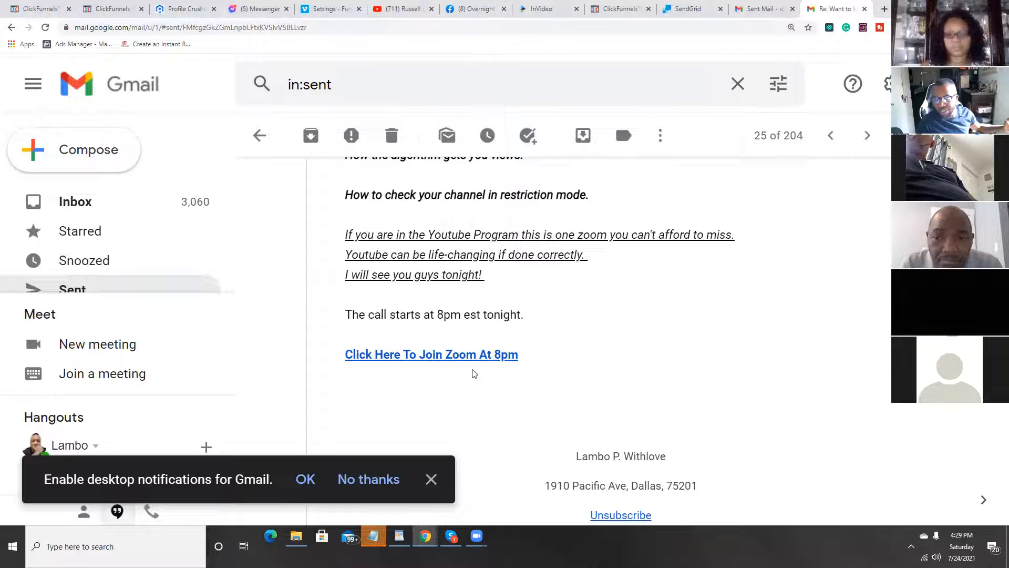
Step: Switch to the SendGrid email design and enter "Click Here To Join Masterclass" in the empty text module
{"action": "left_click", "coordinate": [700, 11]}
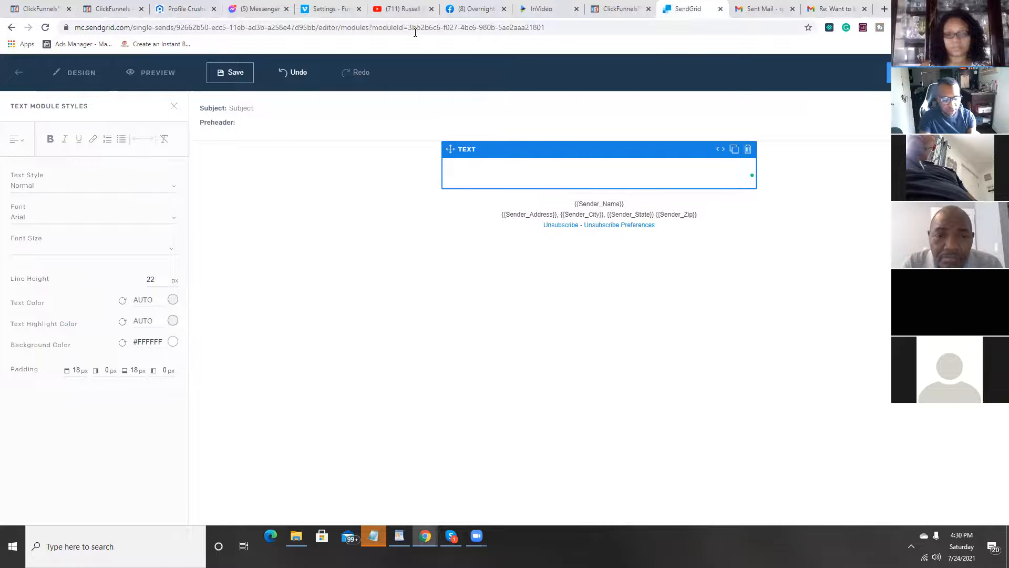
{"action": "type", "text": "Click H"}
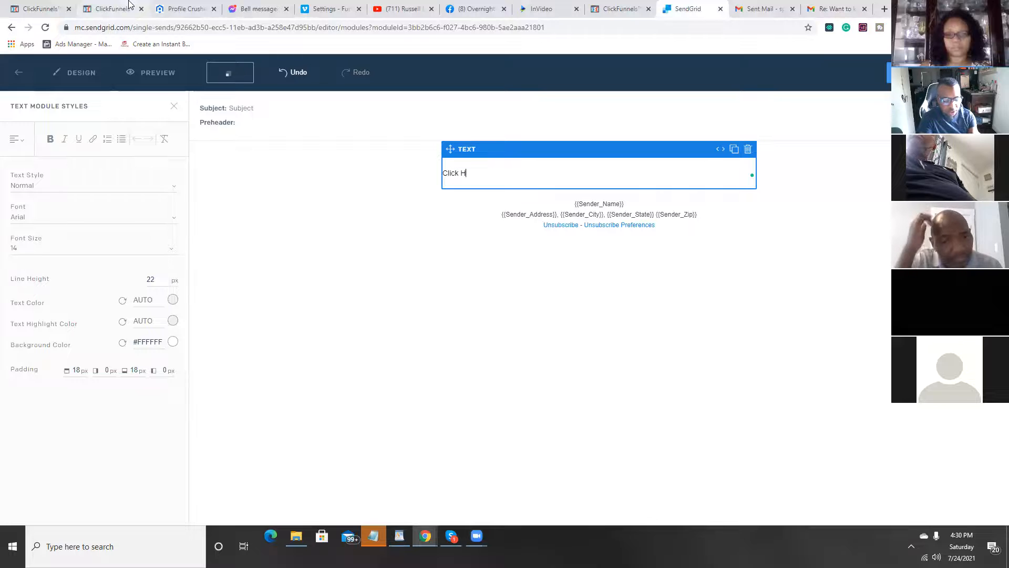
{"action": "type", "text": "ere To Jpo"}
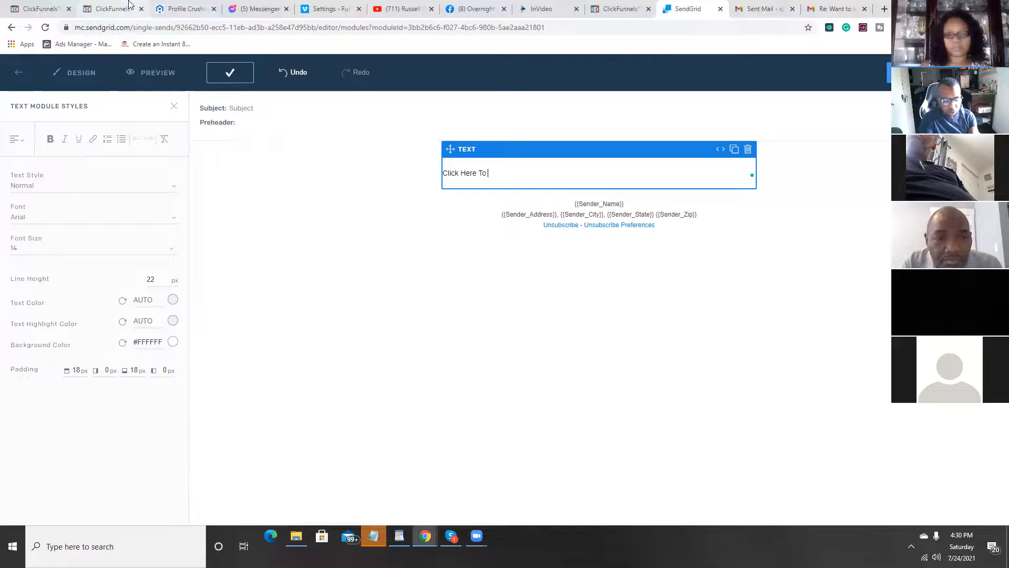
{"action": "key", "text": "BackSpace"}
{"action": "key", "text": "BackSpace"}
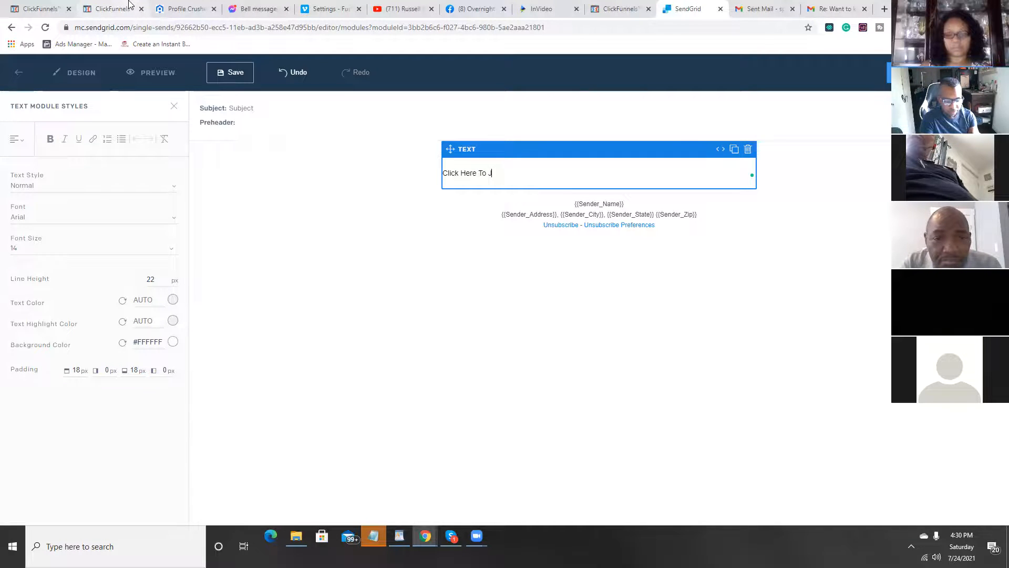
{"action": "type", "text": "oin Masterclas"}
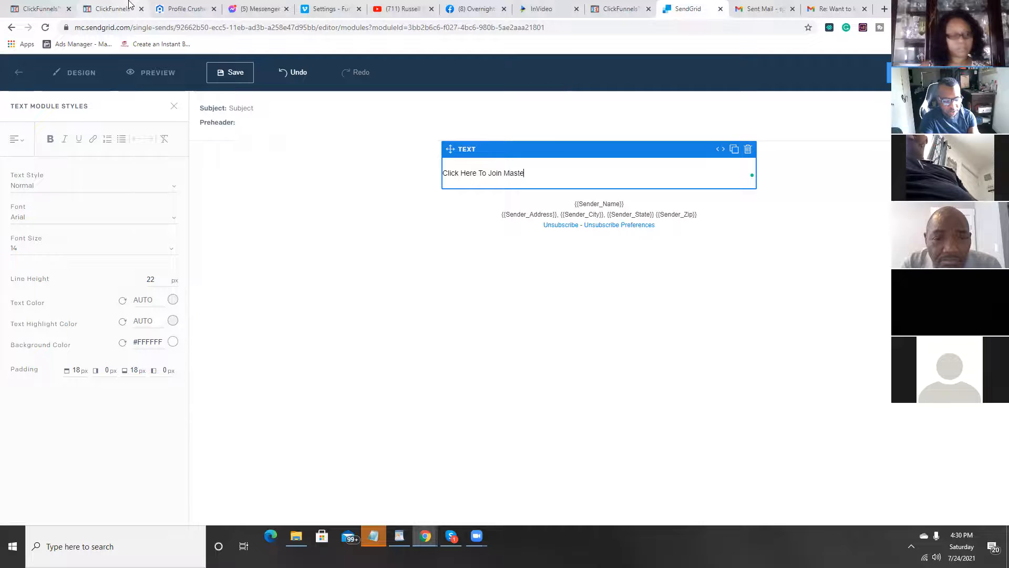
{"action": "left_click", "coordinate": [354, 216]}
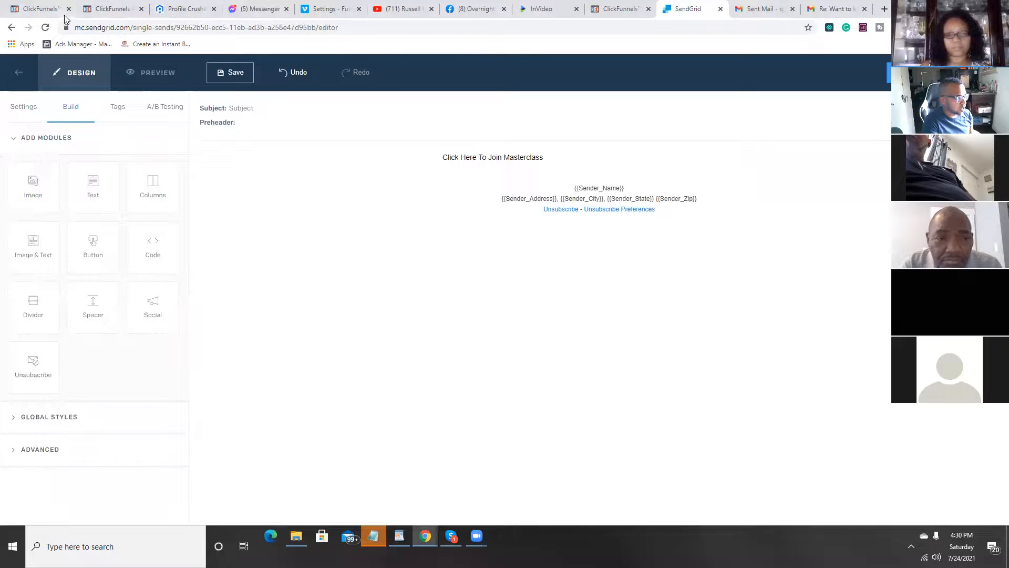
Step: Copy the Login URL of the Membership Area step in the ClickFunnel Training funnel
{"action": "left_click", "coordinate": [31, 9]}
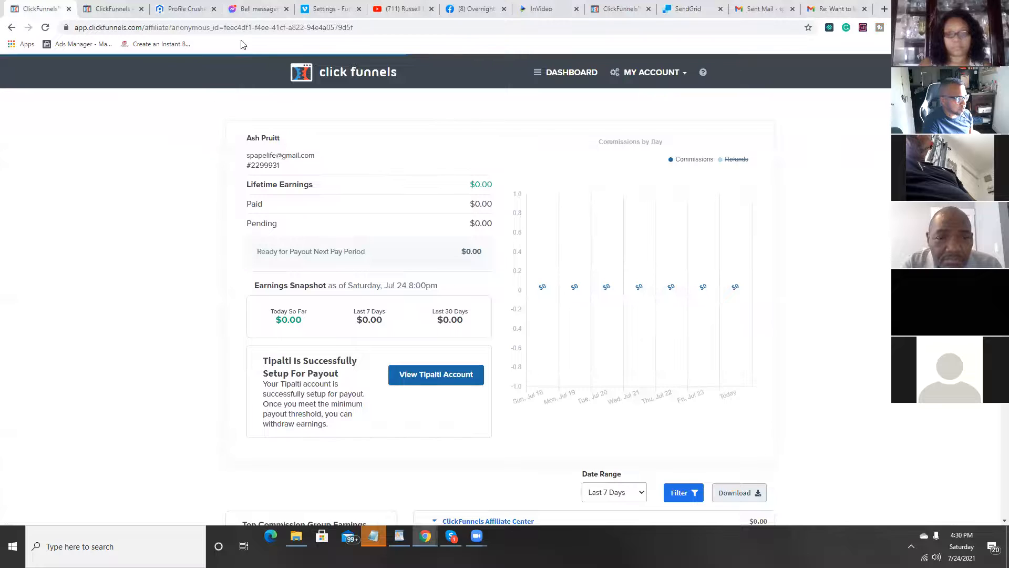
{"action": "left_click", "coordinate": [619, 9]}
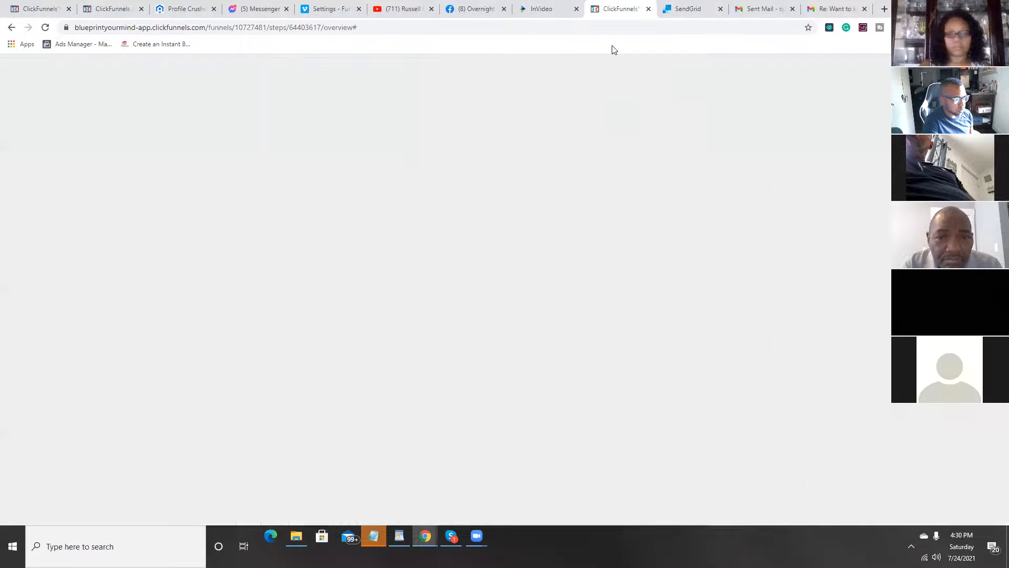
{"action": "scroll", "coordinate": [491, 241], "scroll_direction": "up", "scroll_amount": 5}
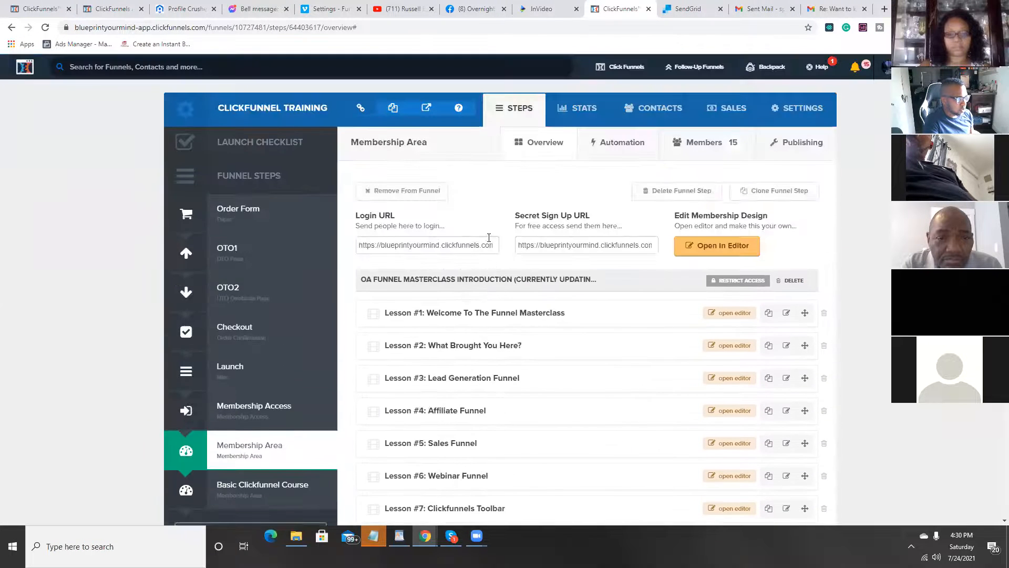
{"action": "left_click", "coordinate": [462, 245]}
{"action": "right_click", "coordinate": [462, 245]}
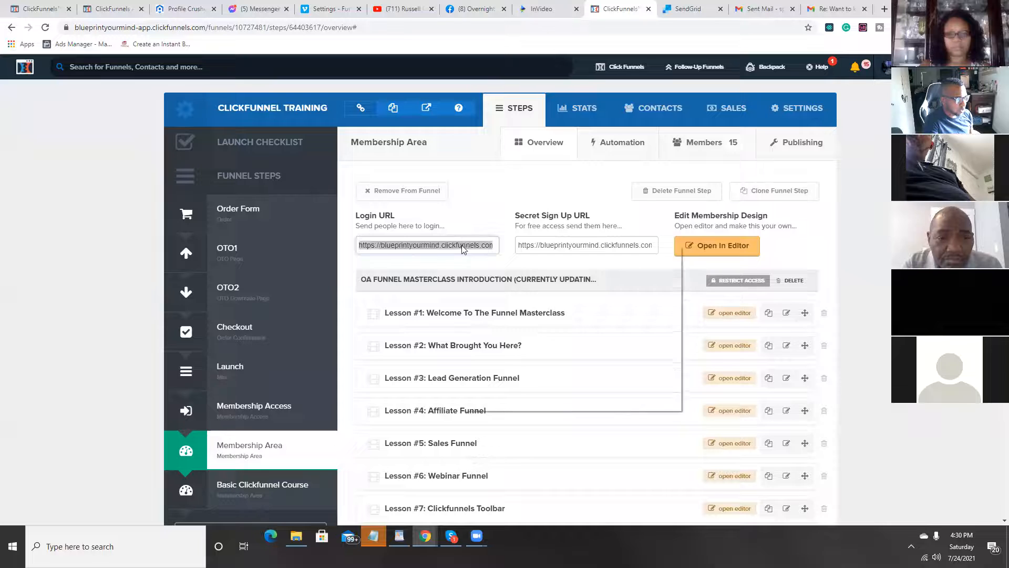
{"action": "left_click", "coordinate": [506, 284]}
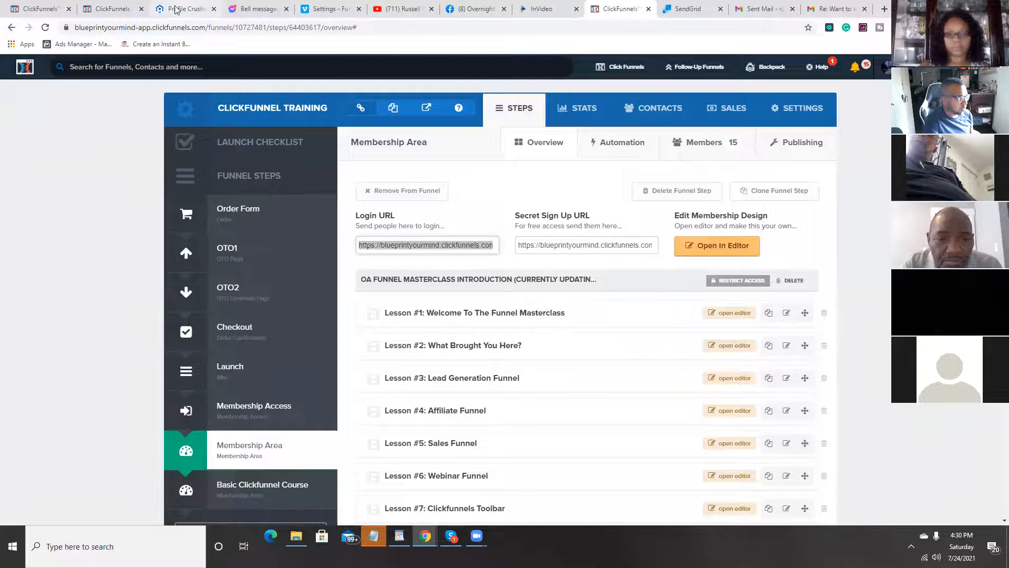
Step: Link the SendGrid email's "Click Here To Join Masterclass" text to the copied membership area URL
{"action": "left_click", "coordinate": [686, 9]}
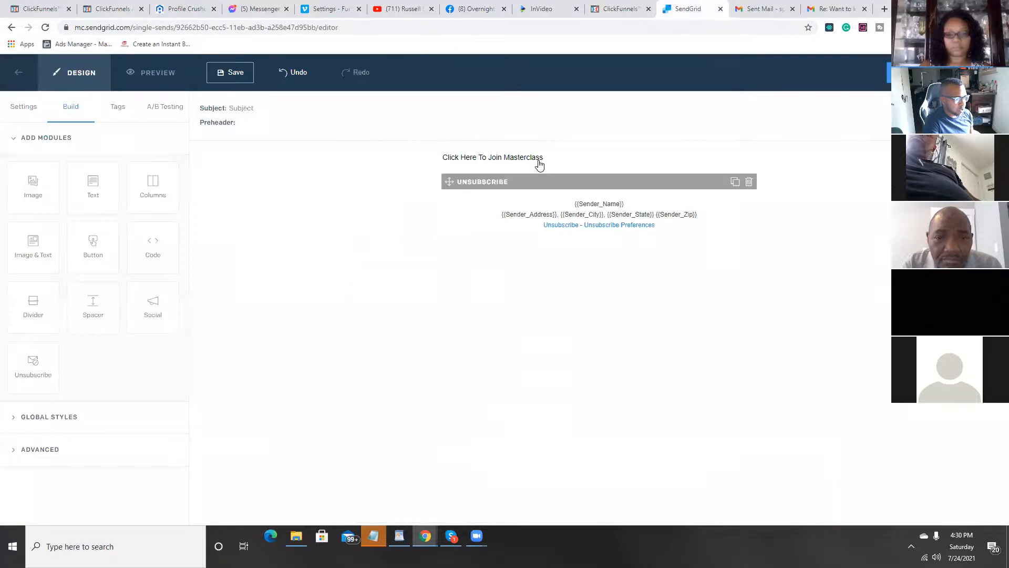
{"action": "left_click", "coordinate": [541, 173]}
{"action": "left_click_drag", "start_coordinate": [556, 173], "coordinate": [443, 179]}
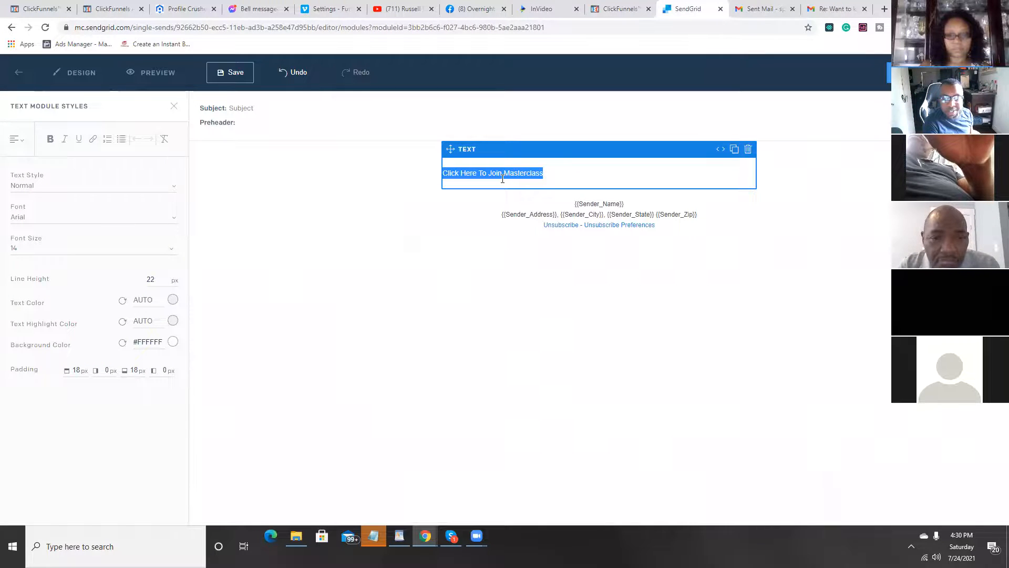
{"action": "left_click", "coordinate": [94, 141]}
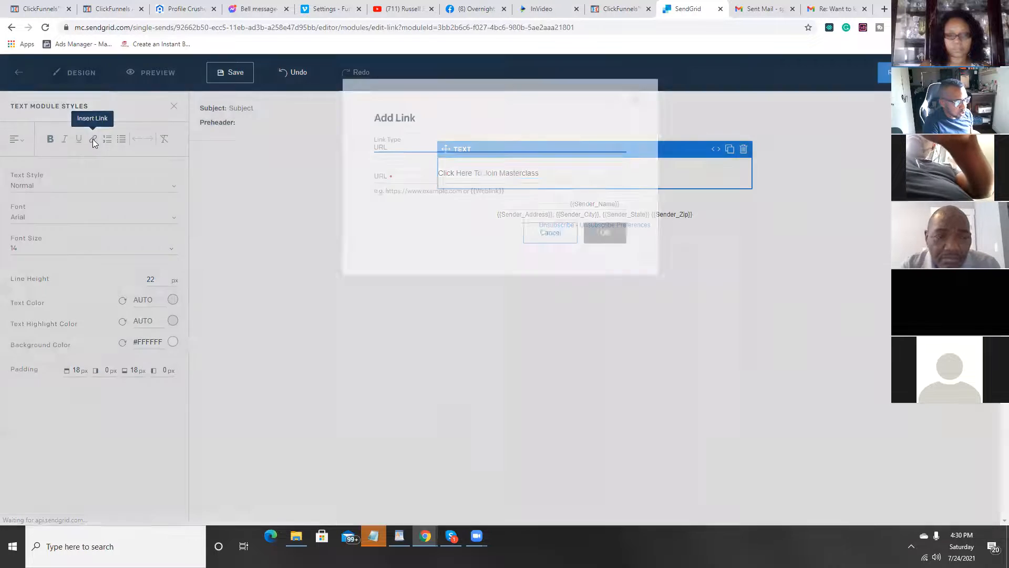
{"action": "right_click", "coordinate": [407, 209]}
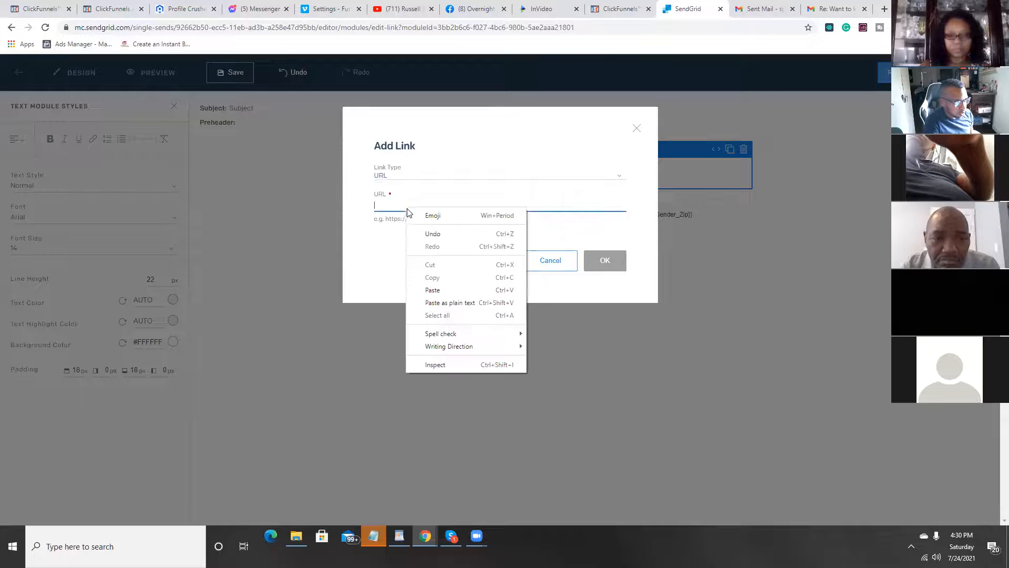
{"action": "left_click", "coordinate": [432, 288]}
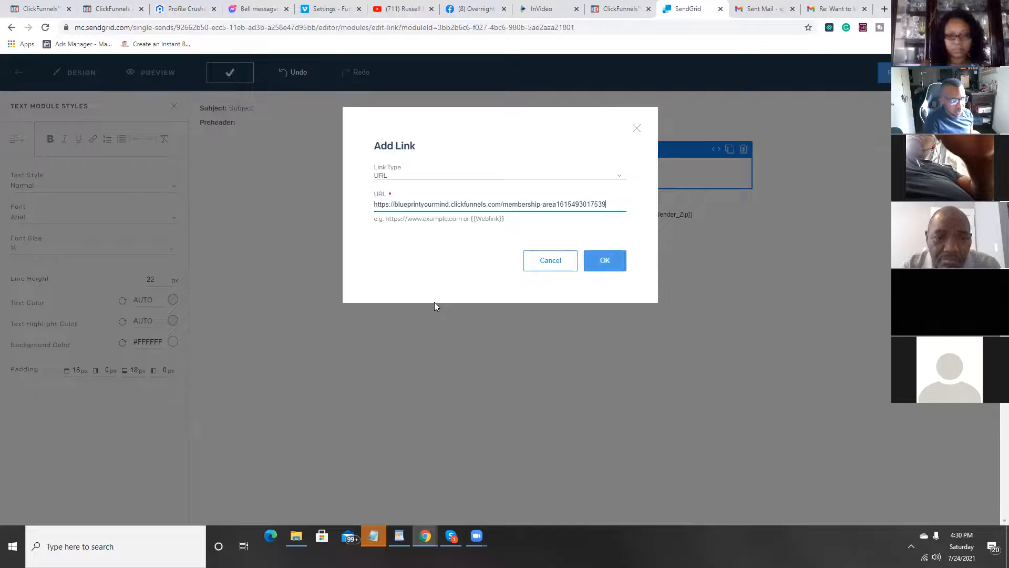
{"action": "left_click", "coordinate": [616, 268]}
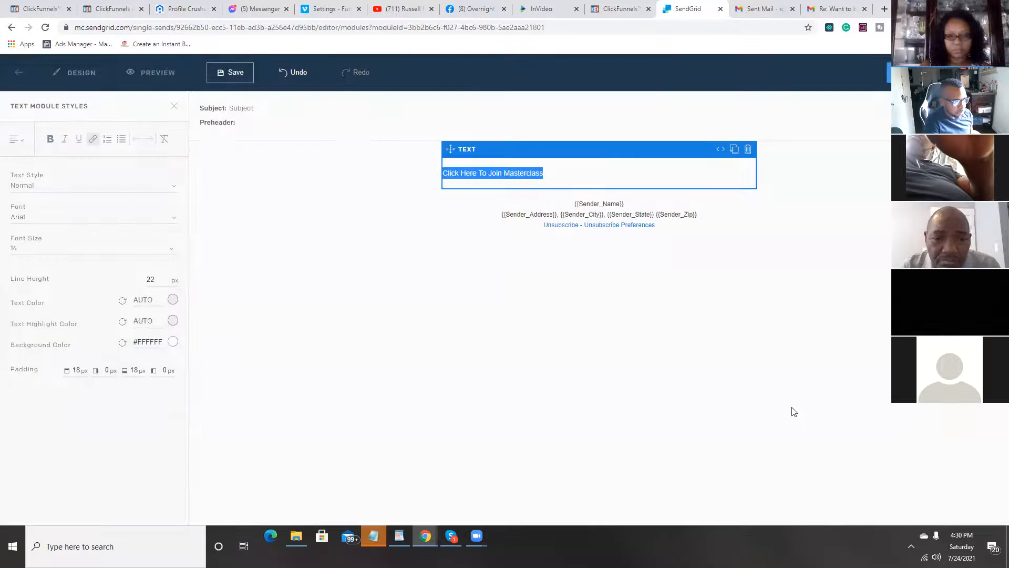
{"action": "left_click", "coordinate": [720, 337]}
Step: Check the single send's review page, return to the email design and save it
{"action": "left_click", "coordinate": [933, 72]}
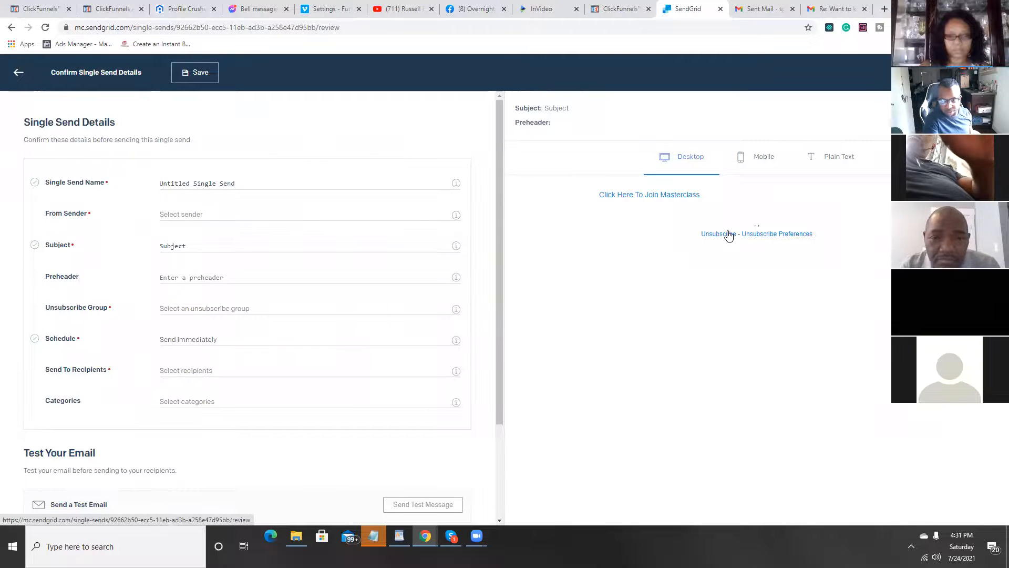
{"action": "left_click", "coordinate": [17, 72]}
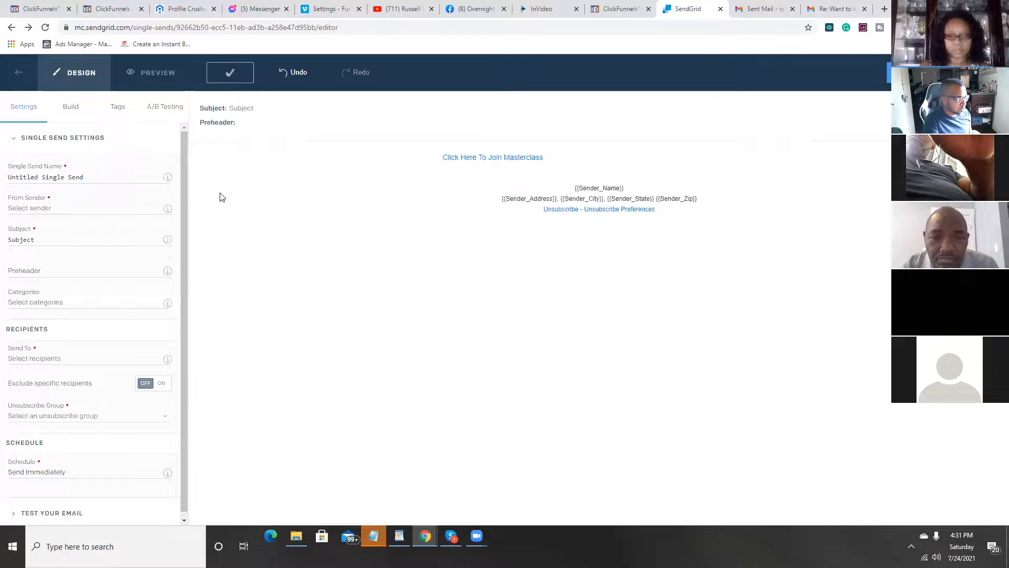
{"action": "left_click", "coordinate": [230, 72]}
Step: Enter the test recipient's email address on the review page and try to send the test message
{"action": "left_click", "coordinate": [102, 404]}
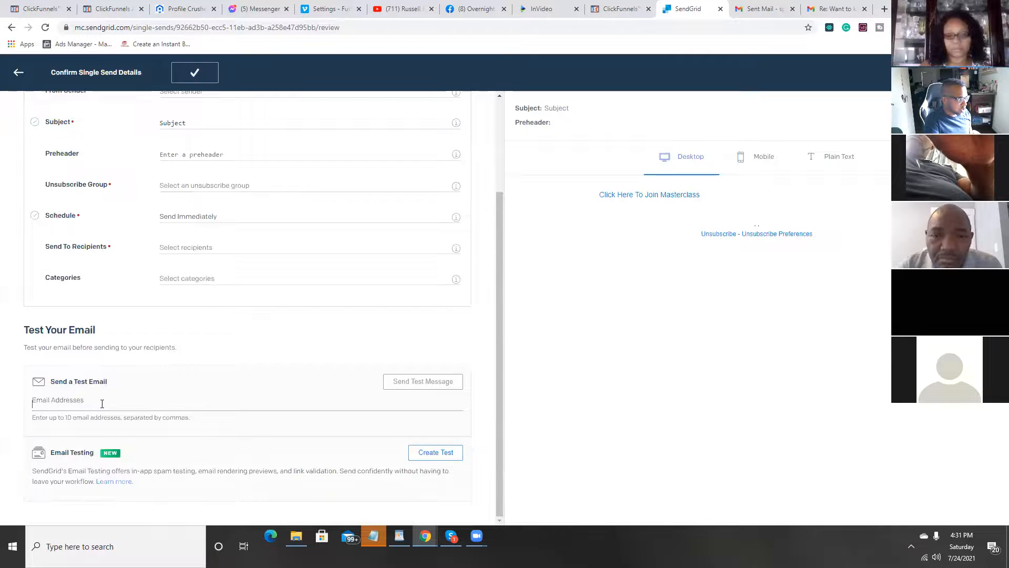
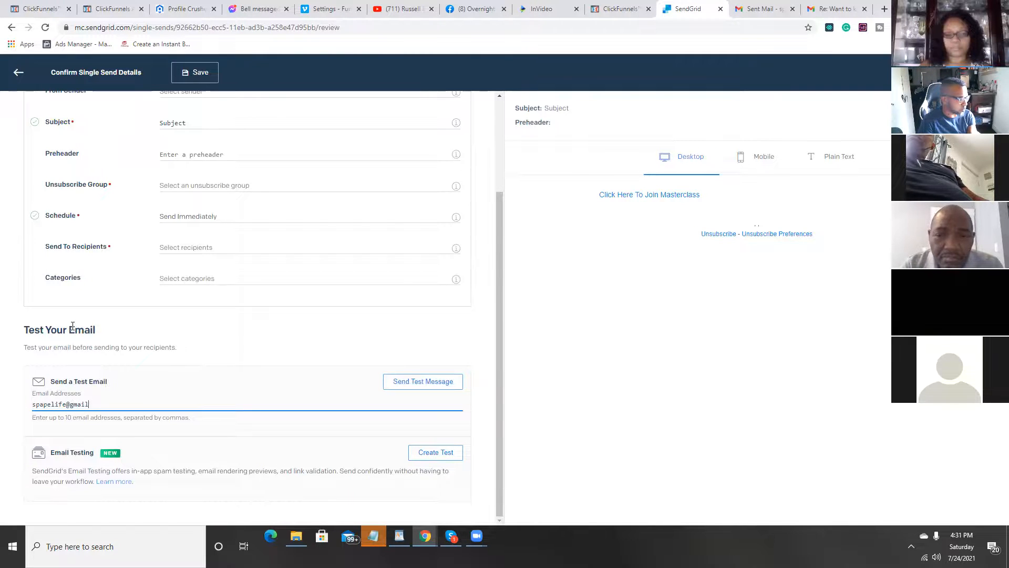
{"action": "key", "text": "Return"}
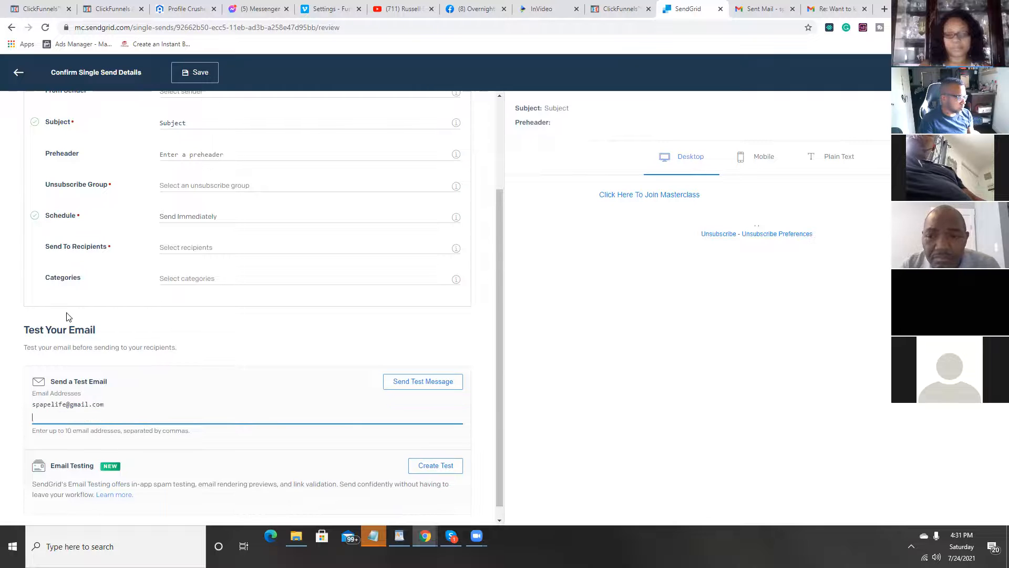
{"action": "left_click", "coordinate": [401, 388]}
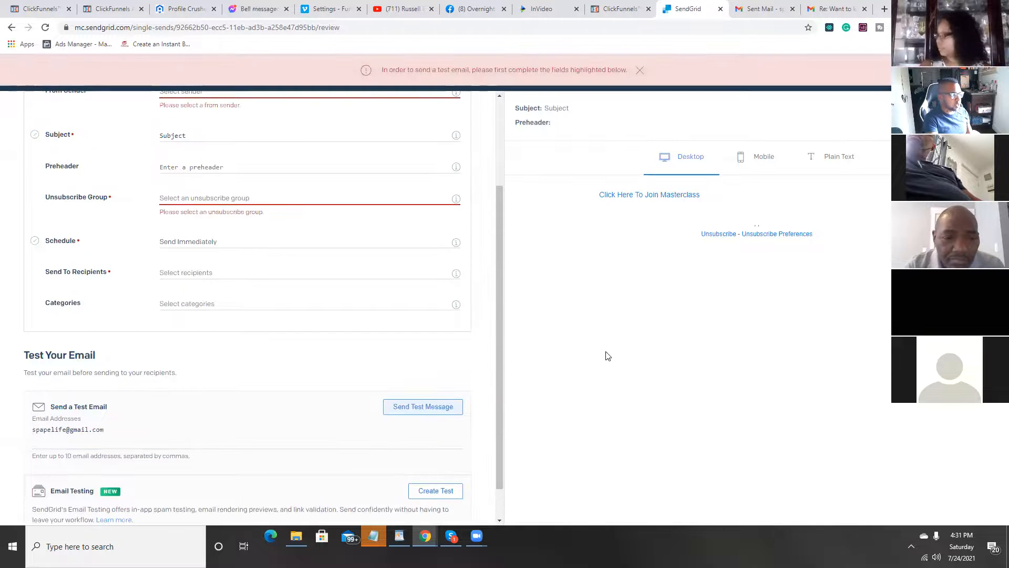
Step: Set the unsubscribe group to Use Global Unsubscribe, choose the from sender and send the test message
{"action": "left_click", "coordinate": [266, 203]}
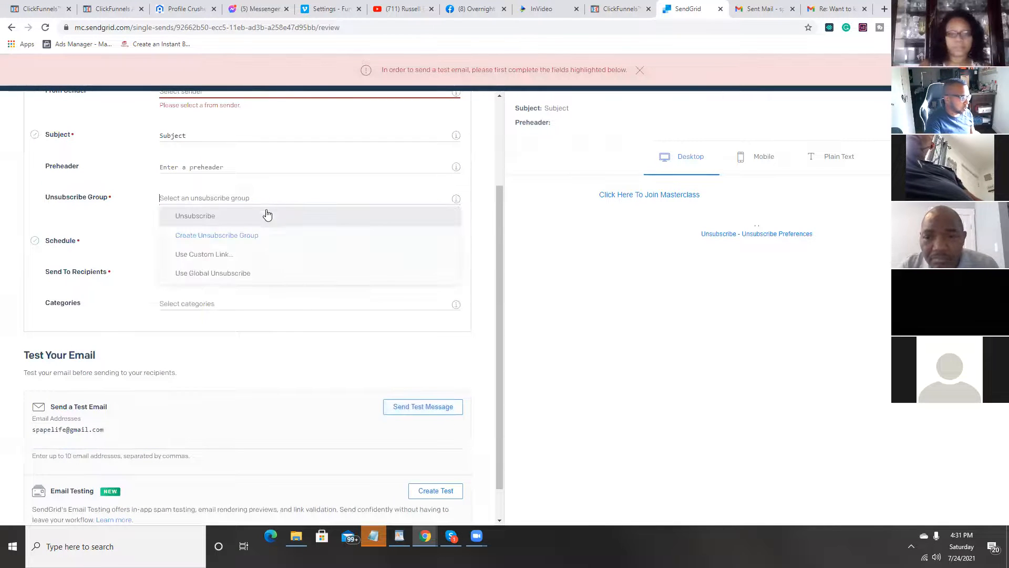
{"action": "left_click", "coordinate": [266, 275]}
{"action": "scroll", "coordinate": [330, 313], "scroll_direction": "up", "scroll_amount": 3}
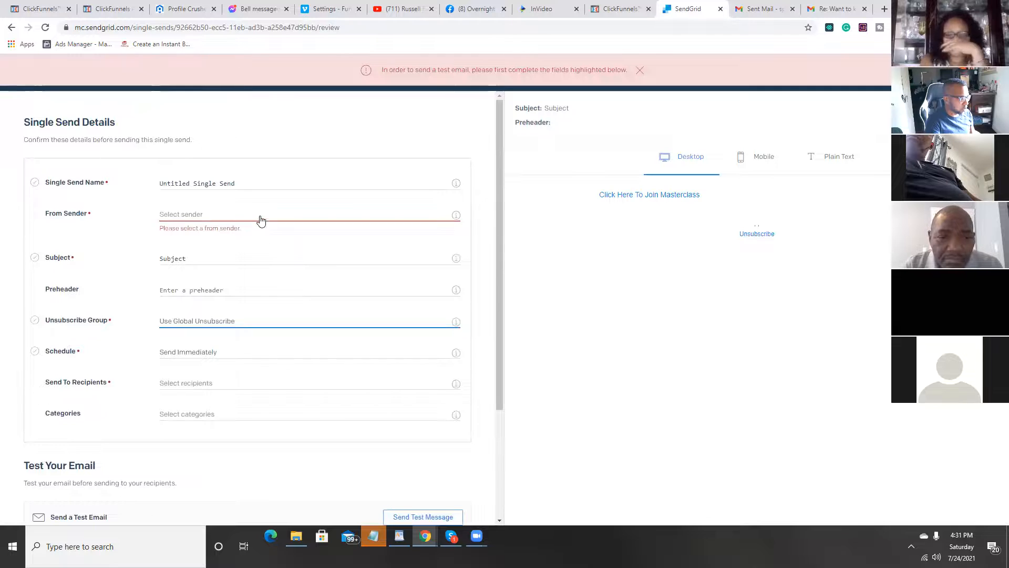
{"action": "left_click", "coordinate": [260, 216]}
{"action": "left_click", "coordinate": [273, 239]}
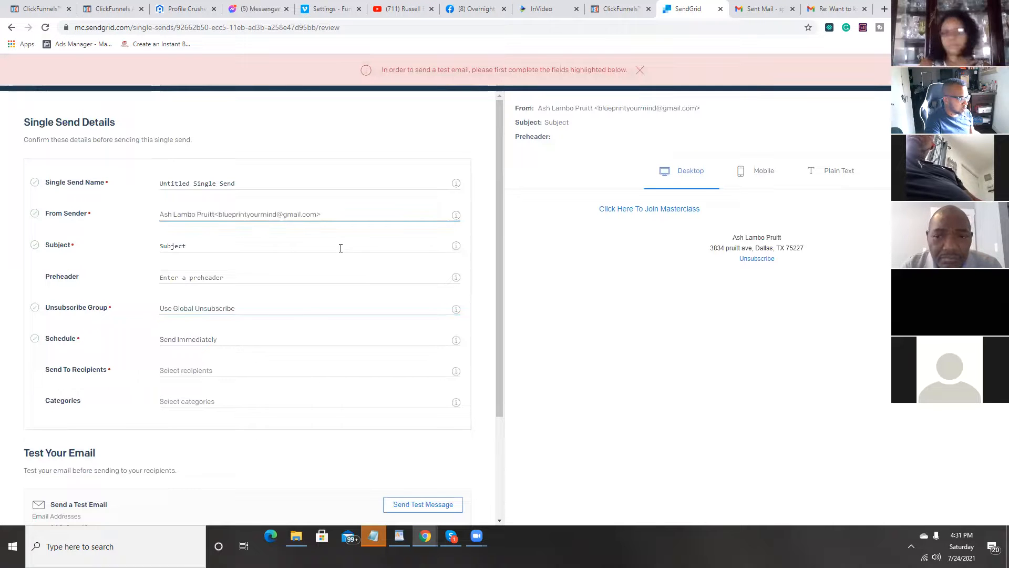
{"action": "scroll", "coordinate": [289, 376], "scroll_direction": "down", "scroll_amount": 3}
{"action": "left_click", "coordinate": [420, 368]}
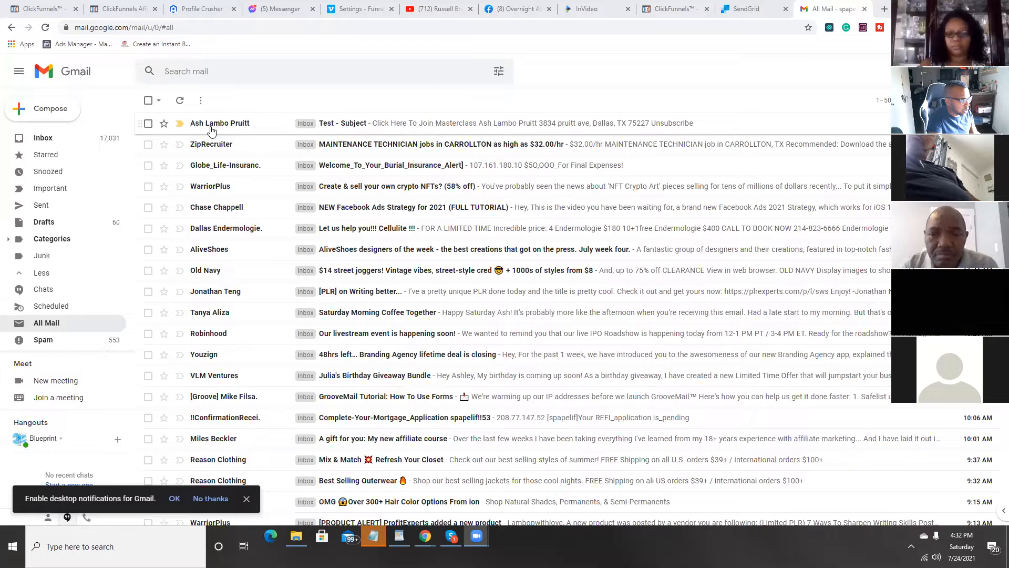
Step: Open the received test email in Gmail, follow its Masterclass link to the membership login page and close that page
{"action": "left_click", "coordinate": [231, 126]}
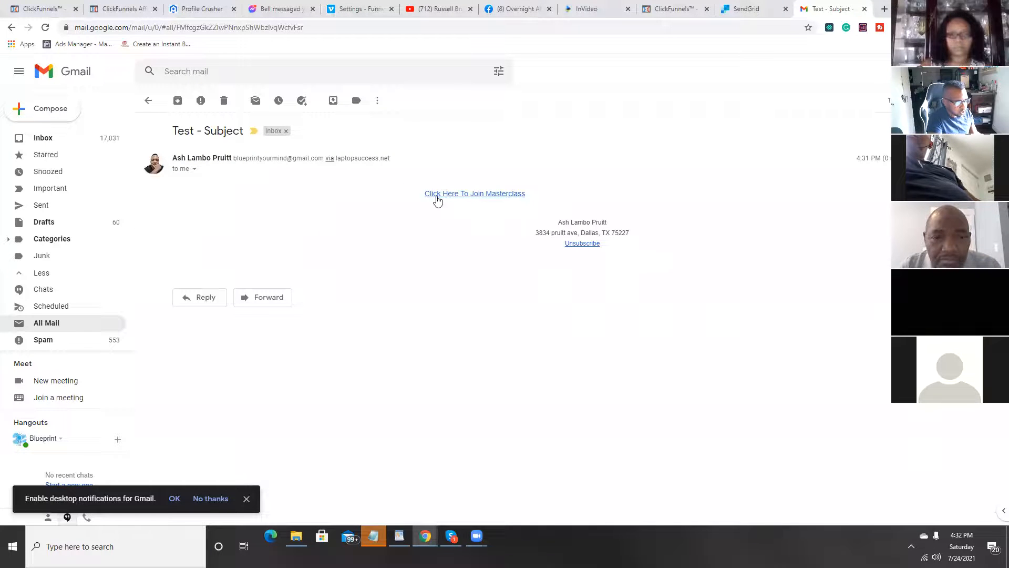
{"action": "left_click", "coordinate": [509, 197]}
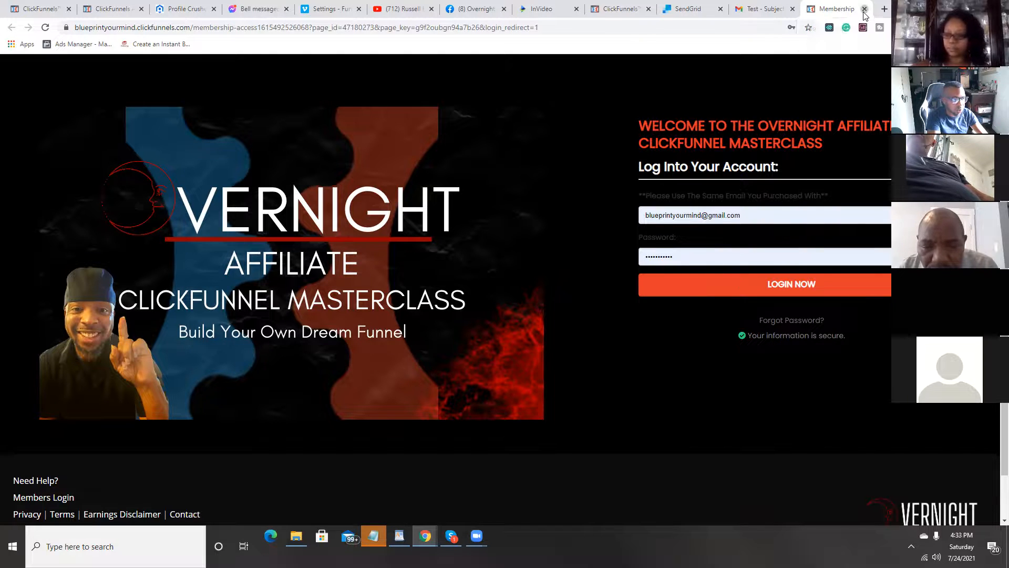
{"action": "left_click", "coordinate": [864, 10]}
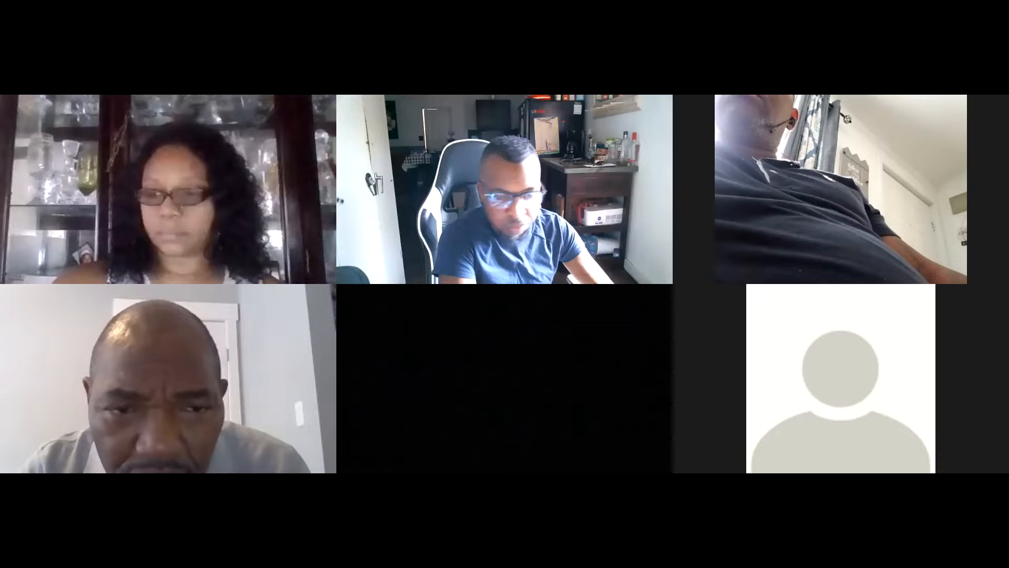